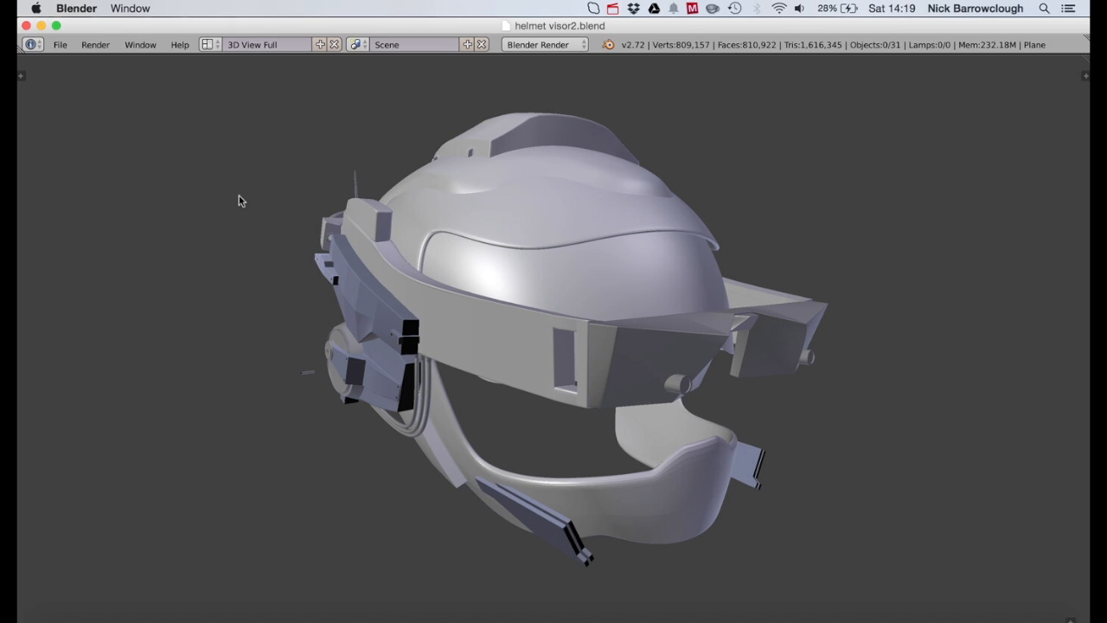
# Step: Examine the finished helmet model from the sides, front and underneath, including the visor and chin guard
pyautogui.scroll(-5, 240, 201)
pyautogui.scroll(-5, 241, 201)
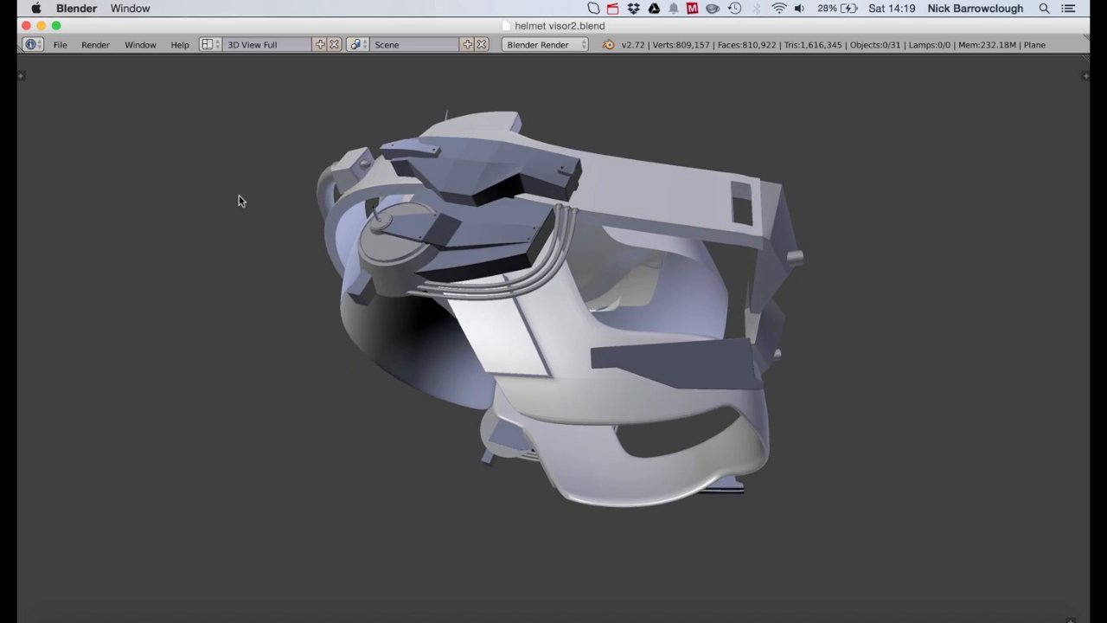
pyautogui.scroll(-10, 240, 201)
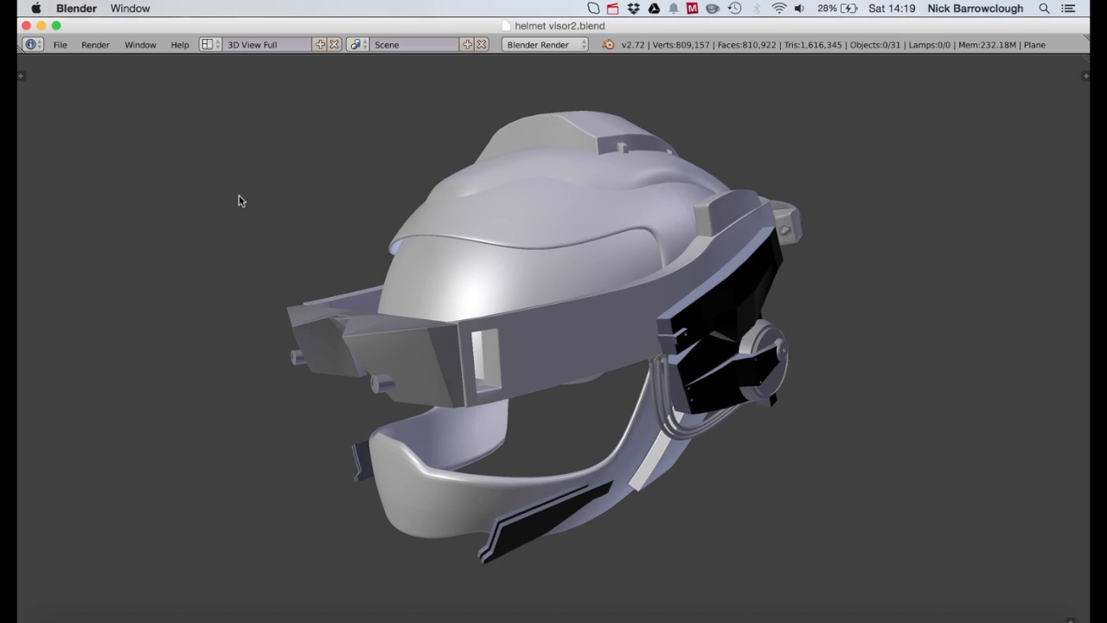
pyautogui.hscroll(10, 239, 201)
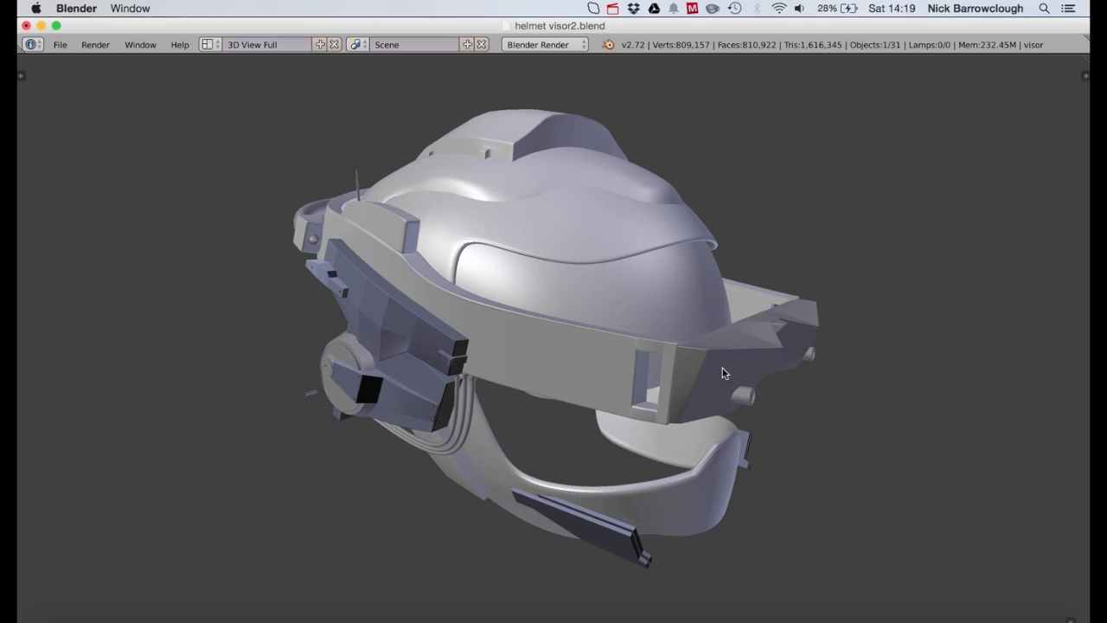
pyautogui.hscroll(-3, 761, 374)
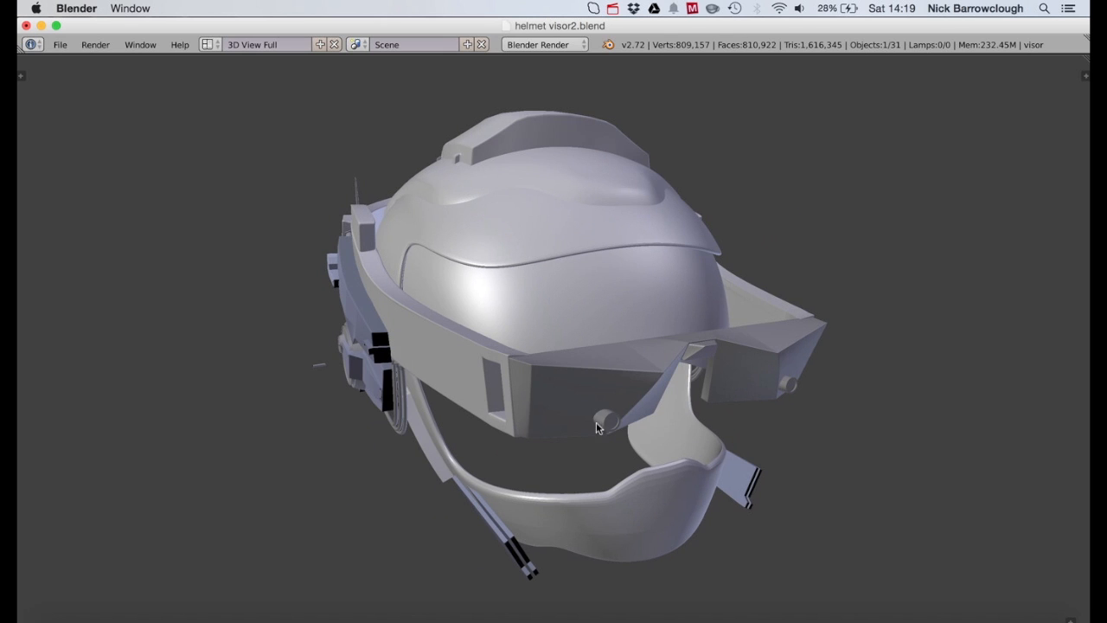
pyautogui.hscroll(-5, 558, 333)
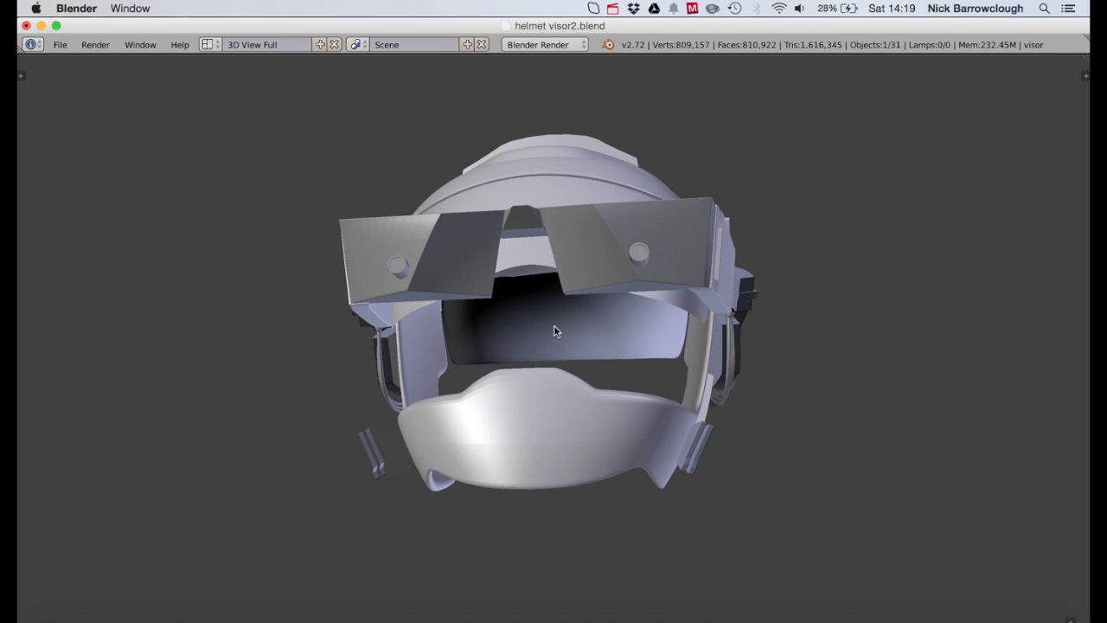
pyautogui.hscroll(-10, 451, 200)
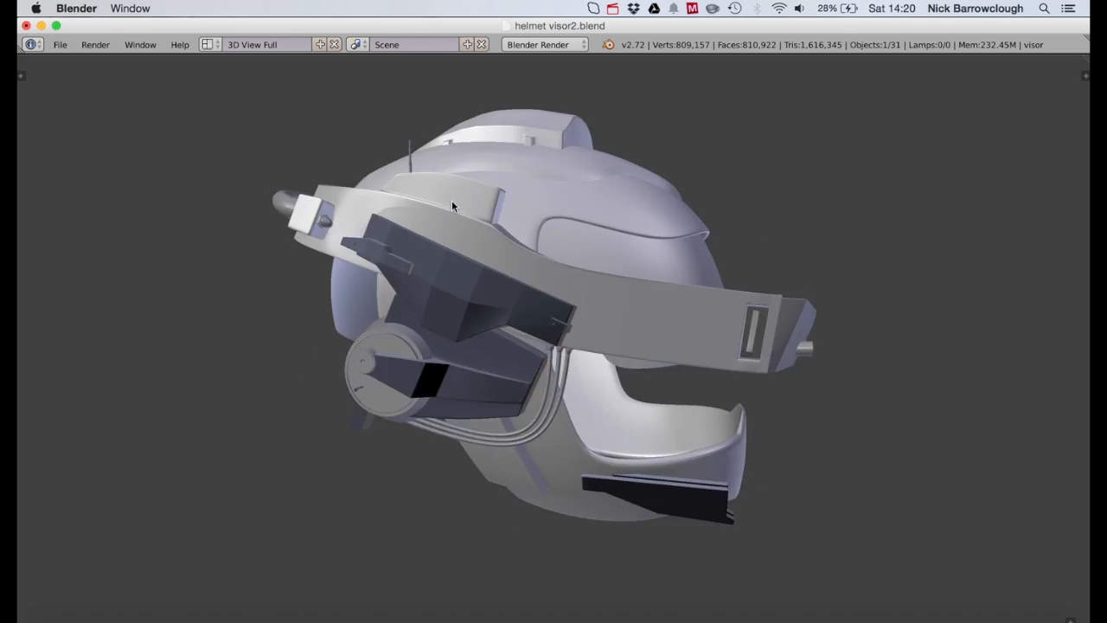
pyautogui.scroll(-10, 451, 199)
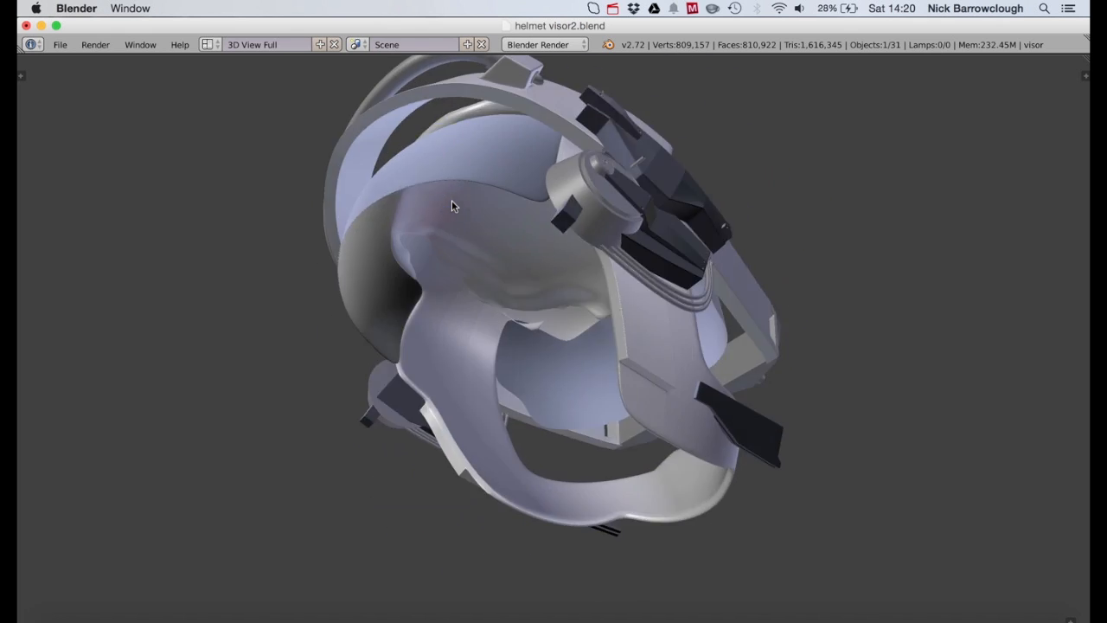
pyautogui.scroll(-2, 451, 206)
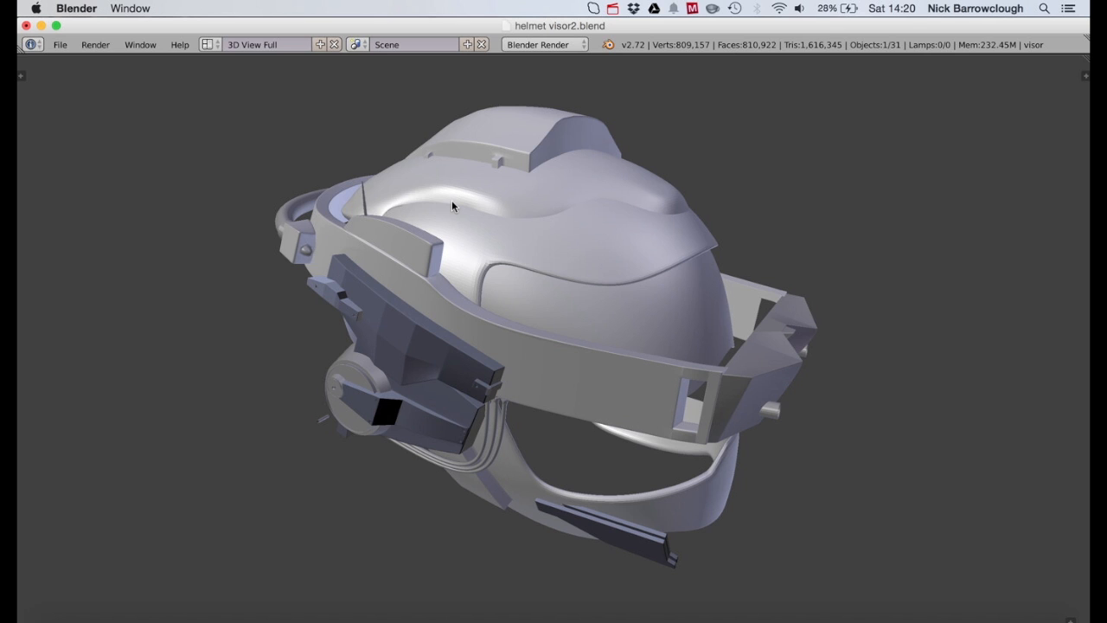
# Step: Examine the helmet in wireframe display to see the full shape of the visor, and return to solid shading
pyautogui.press('z')
pyautogui.scroll(-10, 588, 297)
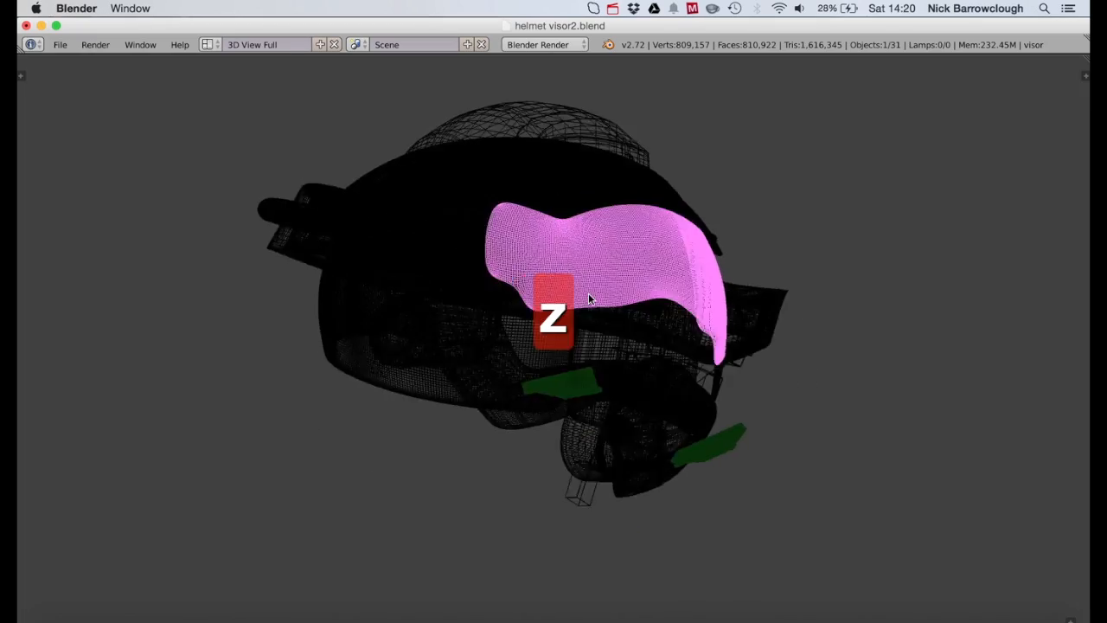
pyautogui.hscroll(-10, 588, 299)
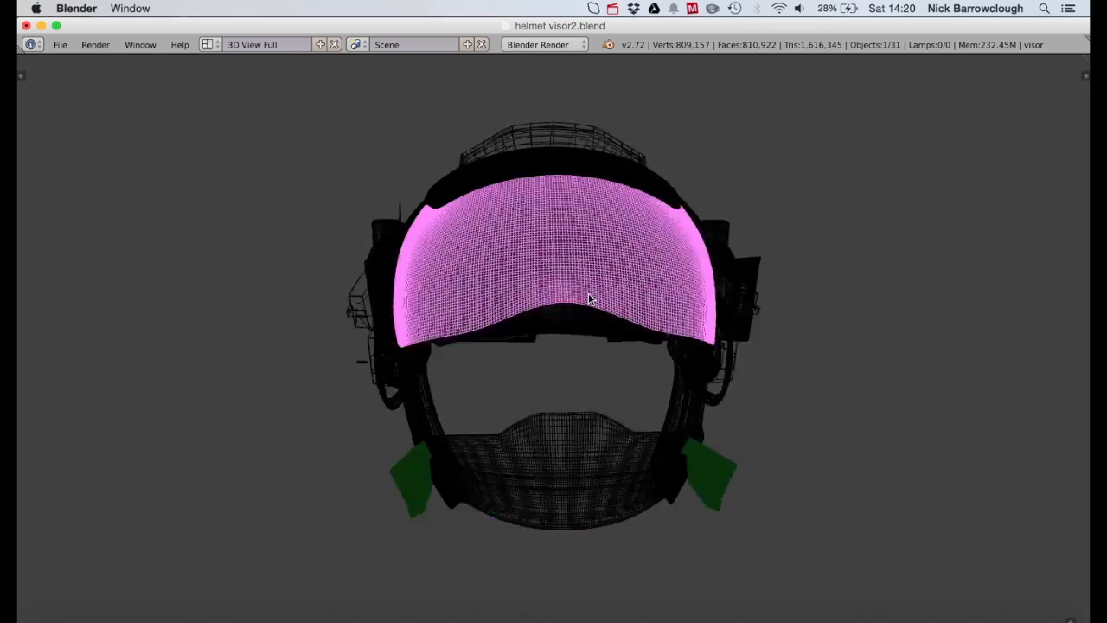
pyautogui.hscroll(10, 589, 299)
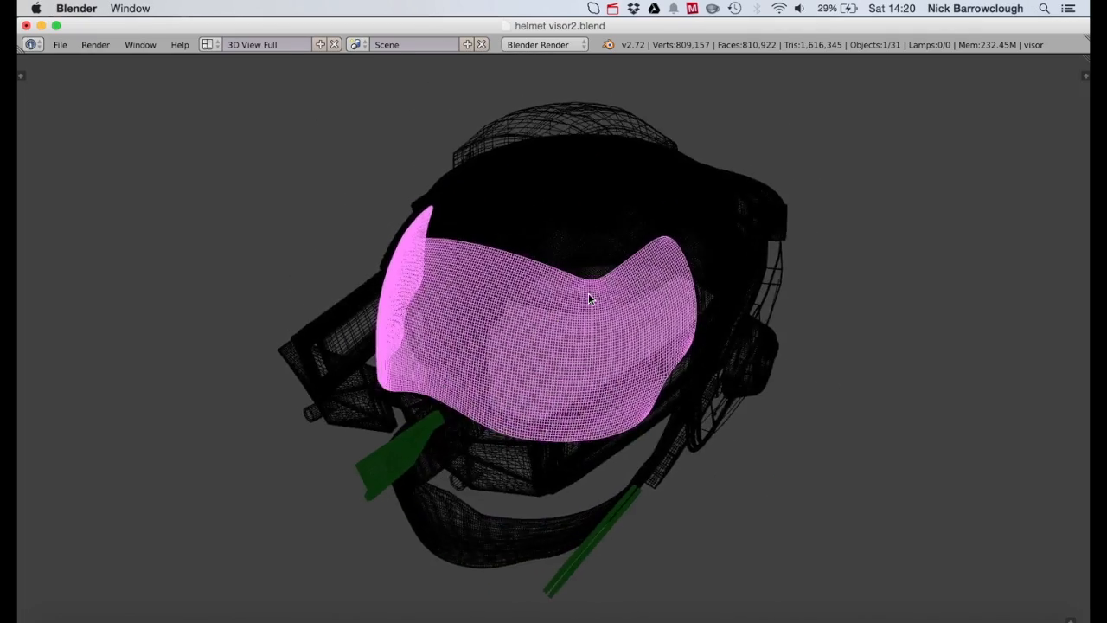
pyautogui.scroll(-10, 588, 299)
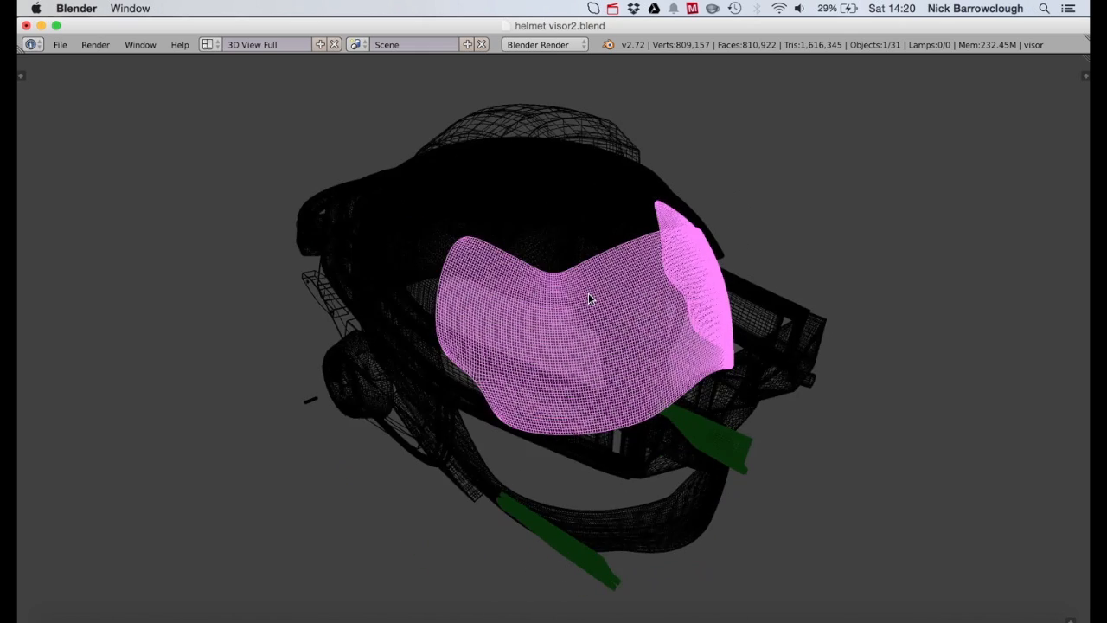
pyautogui.scroll(5, 588, 298)
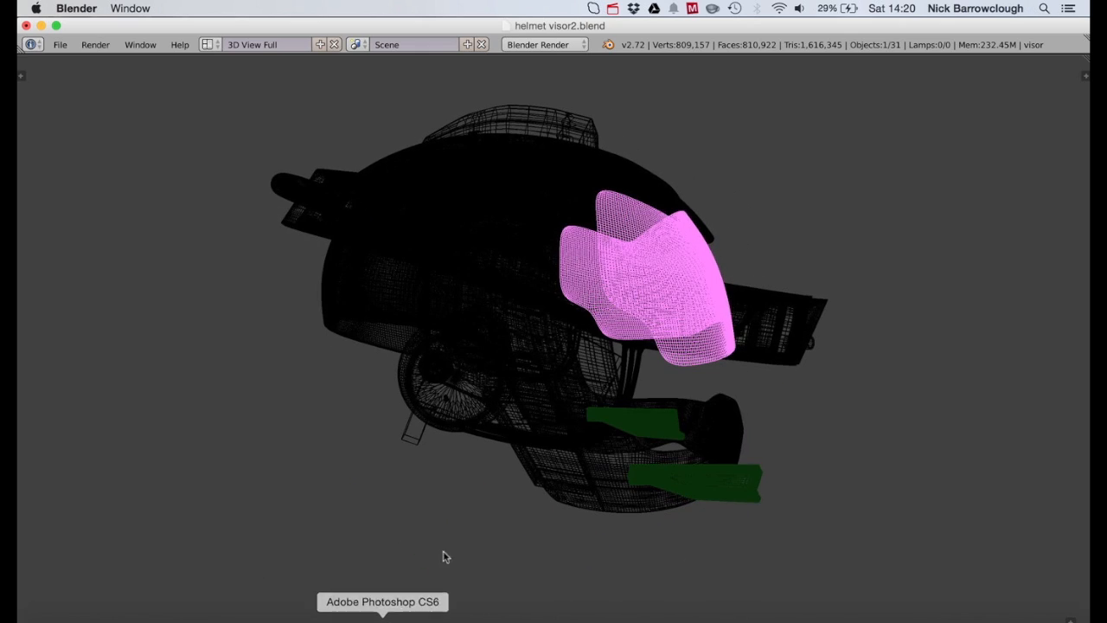
pyautogui.hscroll(-6, 536, 388)
pyautogui.hscroll(-3, 536, 388)
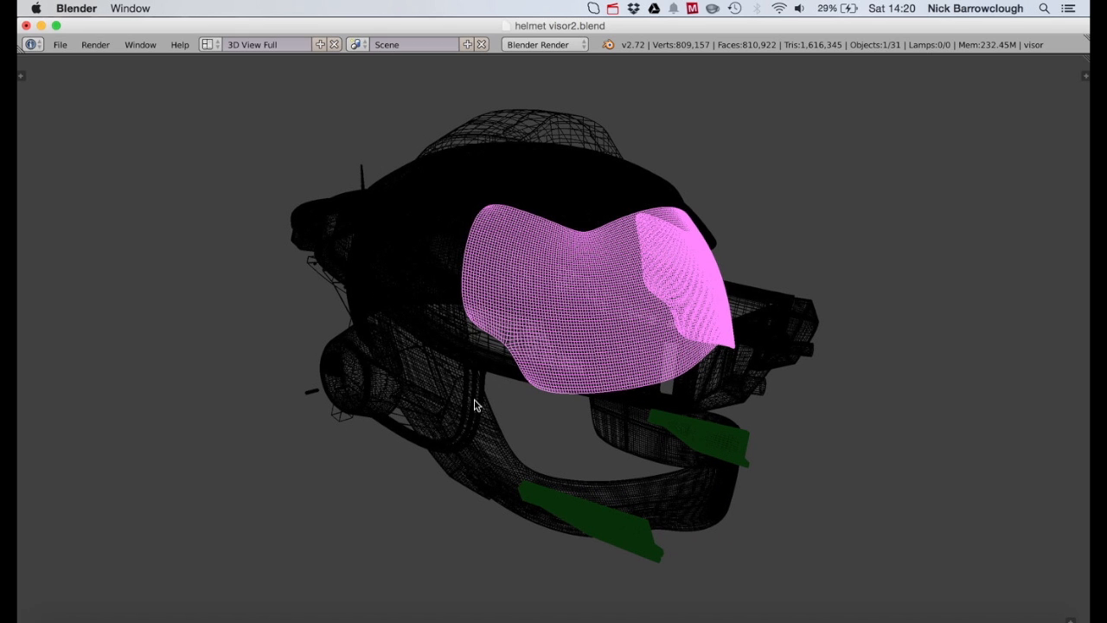
pyautogui.press('z')
pyautogui.hscroll(-5, 548, 276)
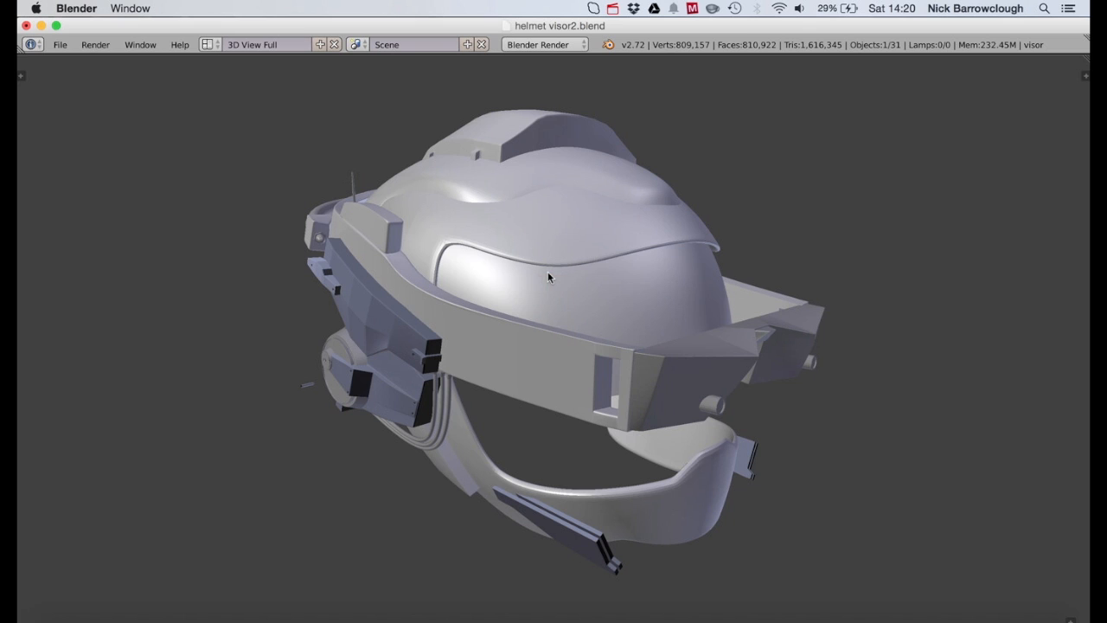
# Step: Start a new file with the default startup scene
pyautogui.rightClick(566, 170)
pyautogui.click(59, 44)
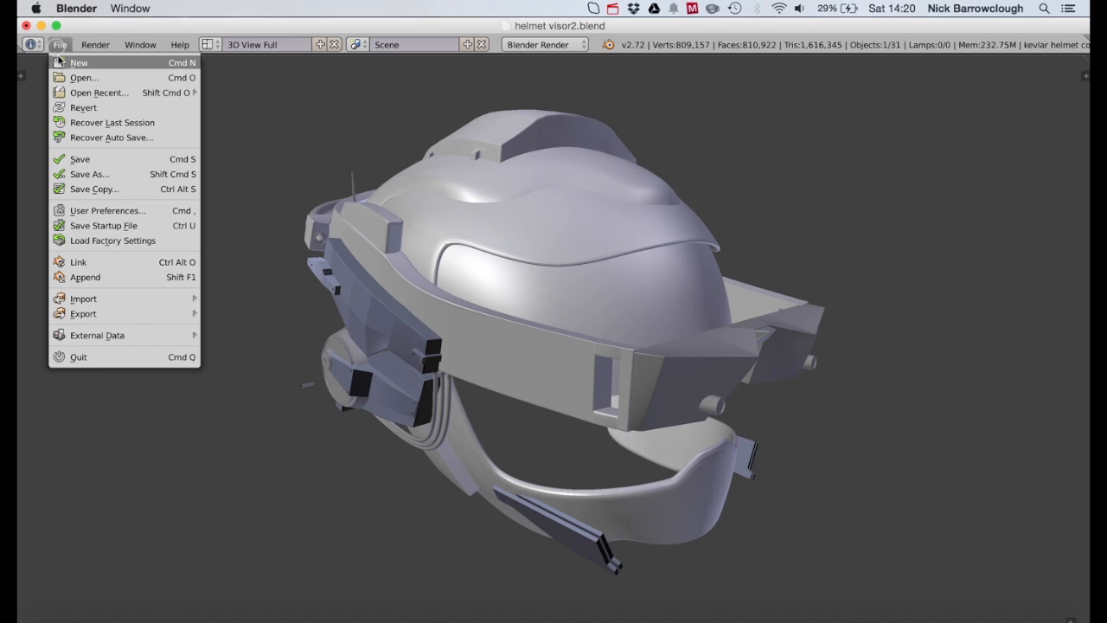
pyautogui.click(61, 456)
pyautogui.click(60, 44)
pyautogui.click(63, 60)
pyautogui.click(60, 44)
pyautogui.click(62, 61)
pyautogui.click(63, 71)
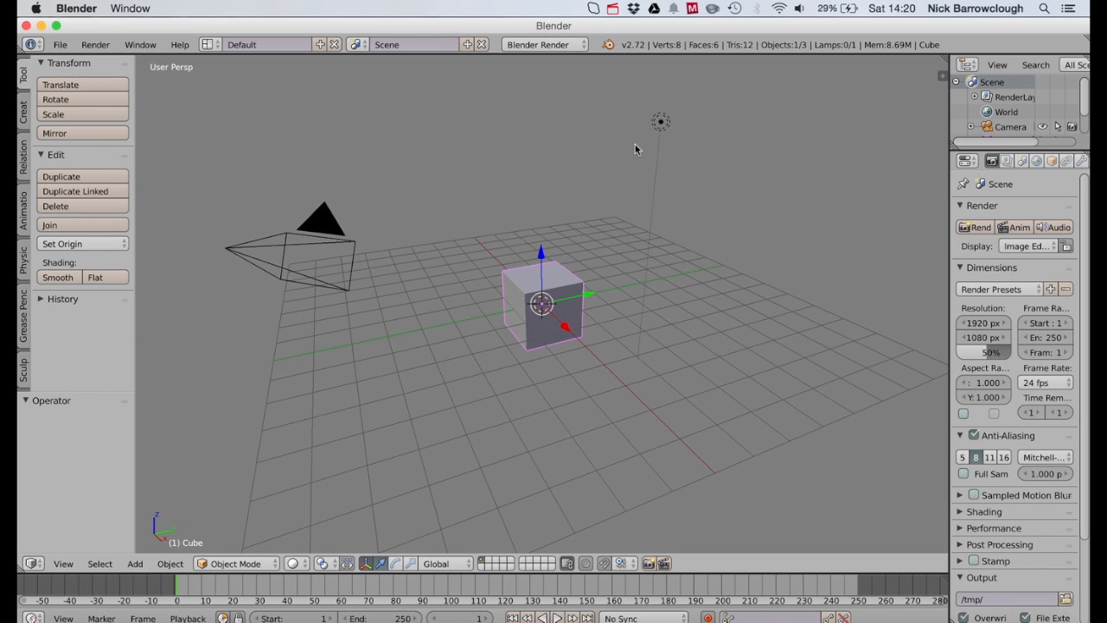
# Step: Move the lamp and the camera together to the second layer
pyautogui.rightClick(660, 122)
pyautogui.rightClick(328, 230)
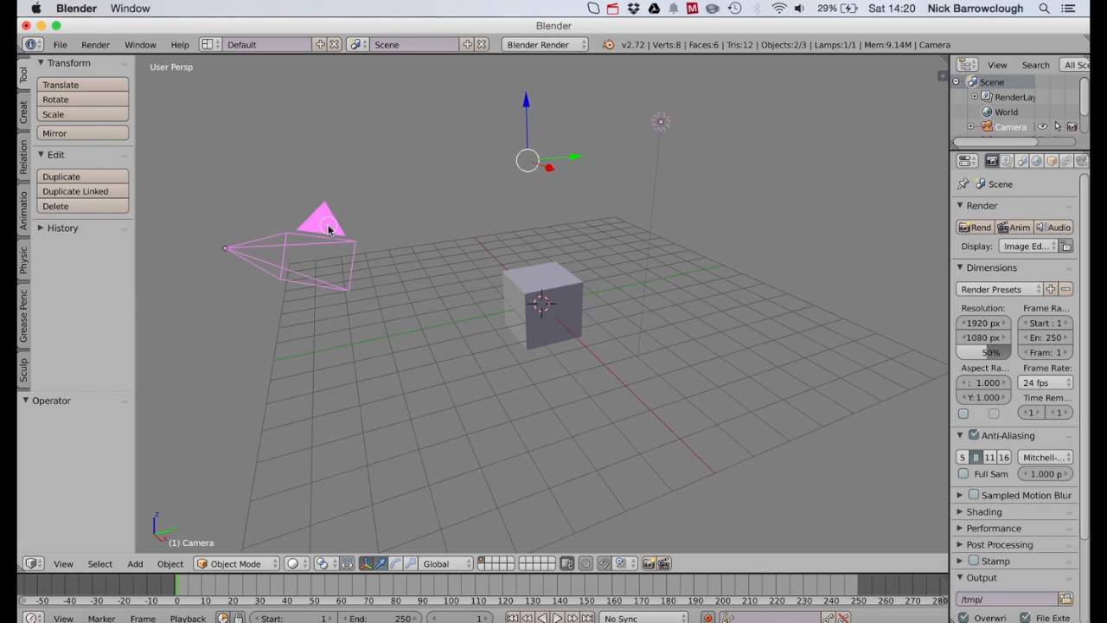
pyautogui.press('m')
pyautogui.click(461, 251)
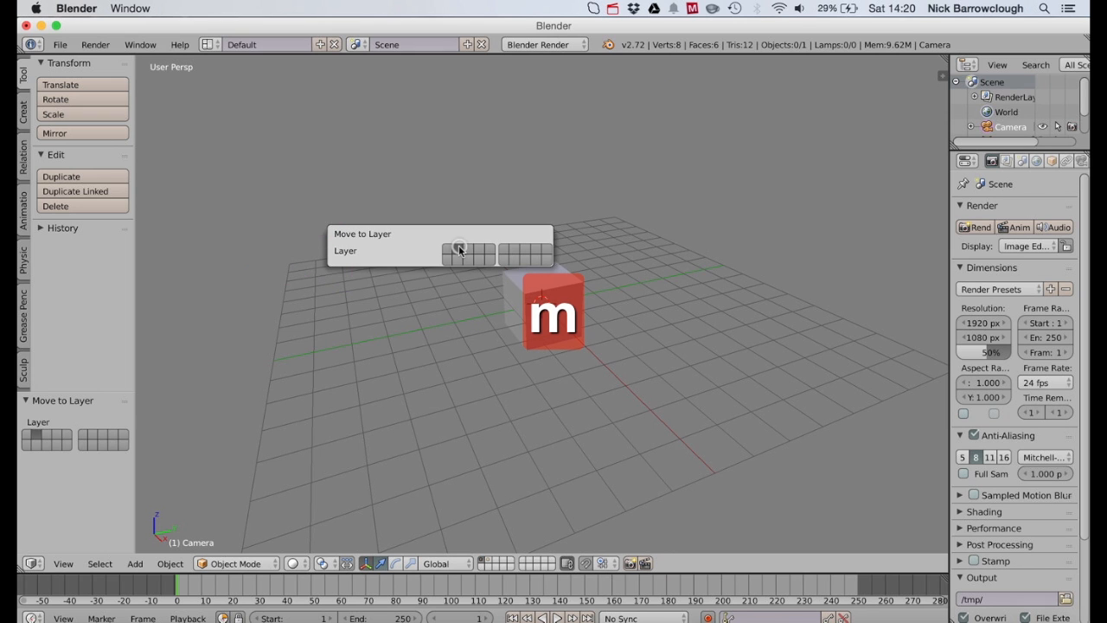
# Step: Turn off the grid floor in the 3D view's display settings and hide the properties region
pyautogui.click(938, 75)
pyautogui.scroll(-5, 865, 346)
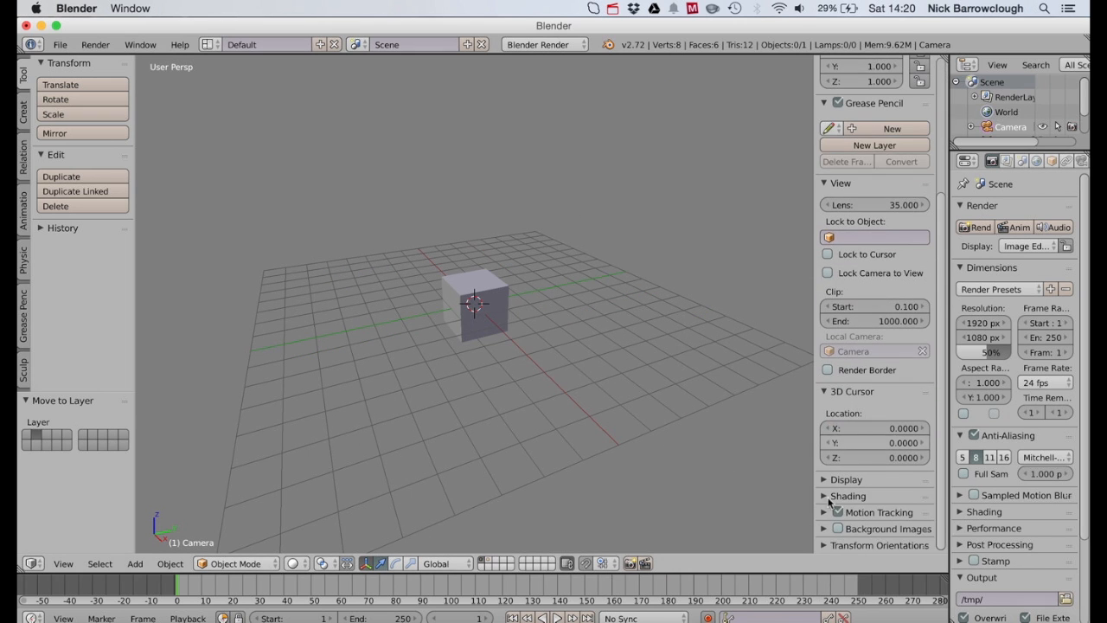
pyautogui.click(830, 481)
pyautogui.scroll(-5, 829, 450)
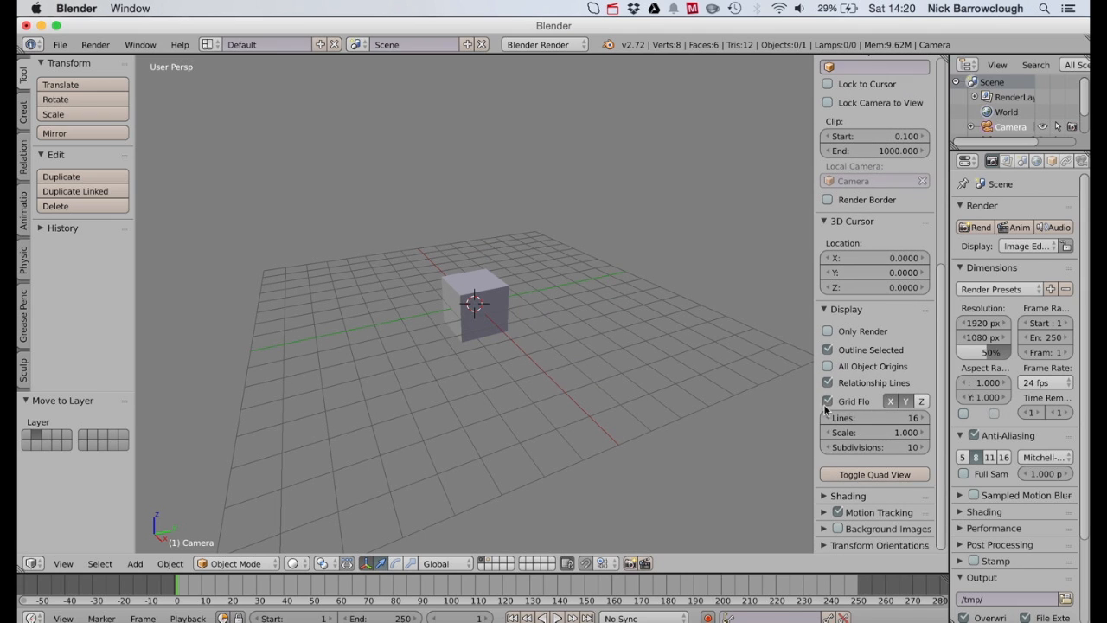
pyautogui.click(827, 403)
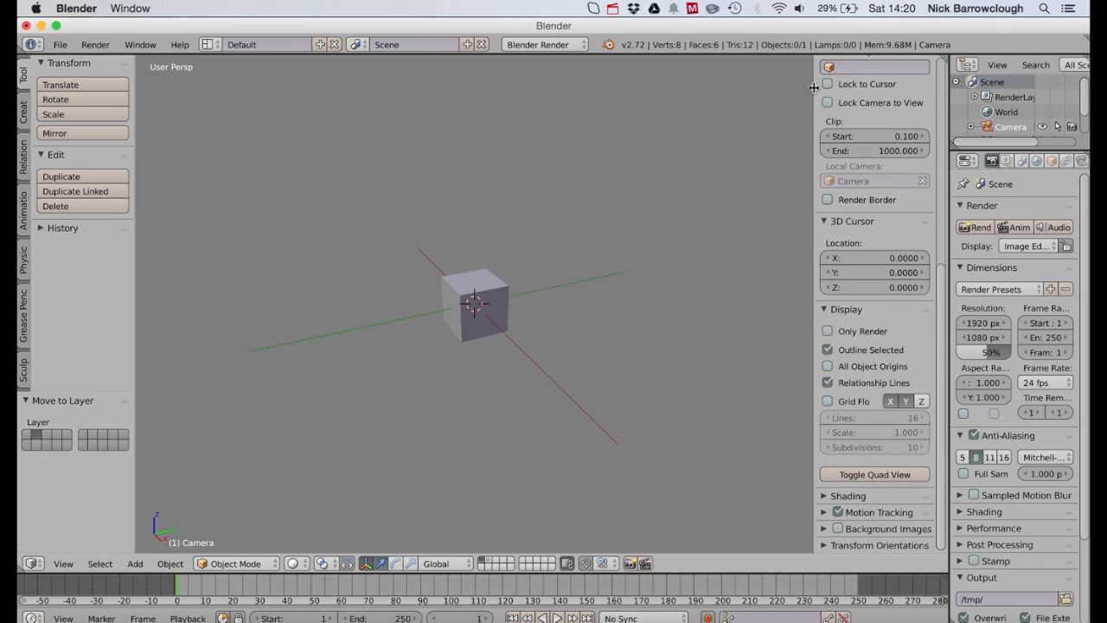
pyautogui.moveTo(814, 88); pyautogui.dragTo(1008, 93)
# Step: Scale the default cube up uniformly by a factor of about 3.86
pyautogui.rightClick(553, 296)
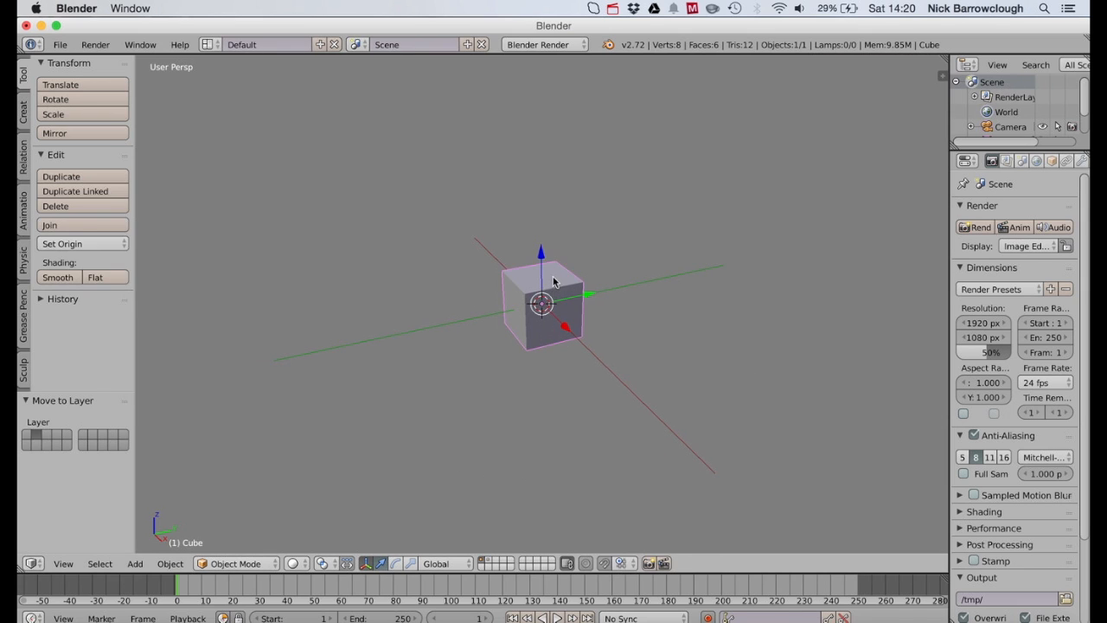
pyautogui.press('s')
pyautogui.click(578, 192)
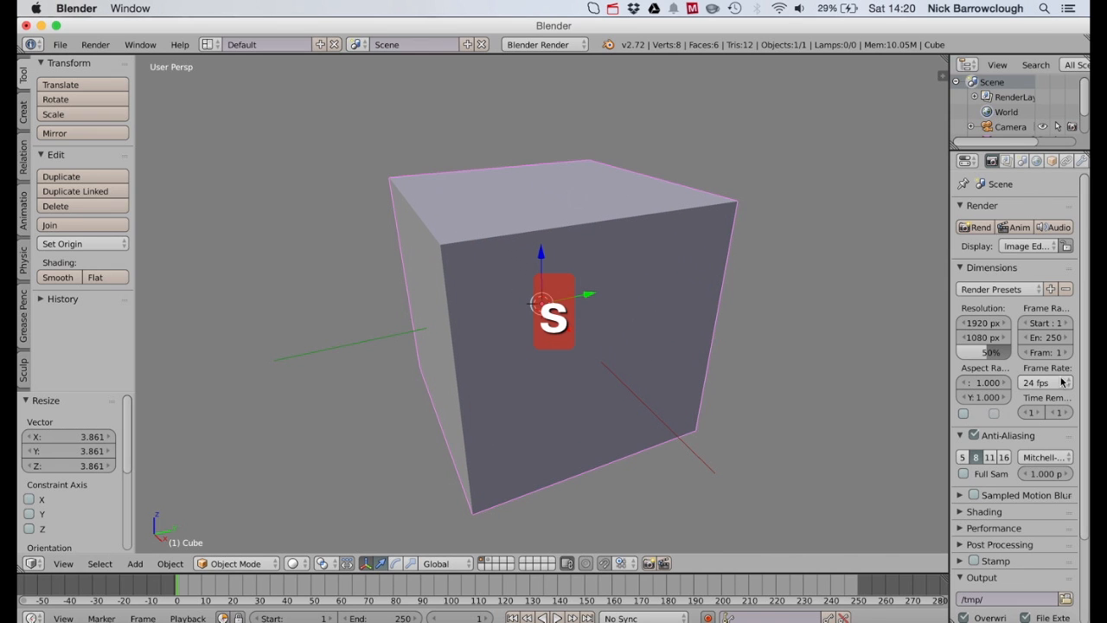
pyautogui.click(1066, 162)
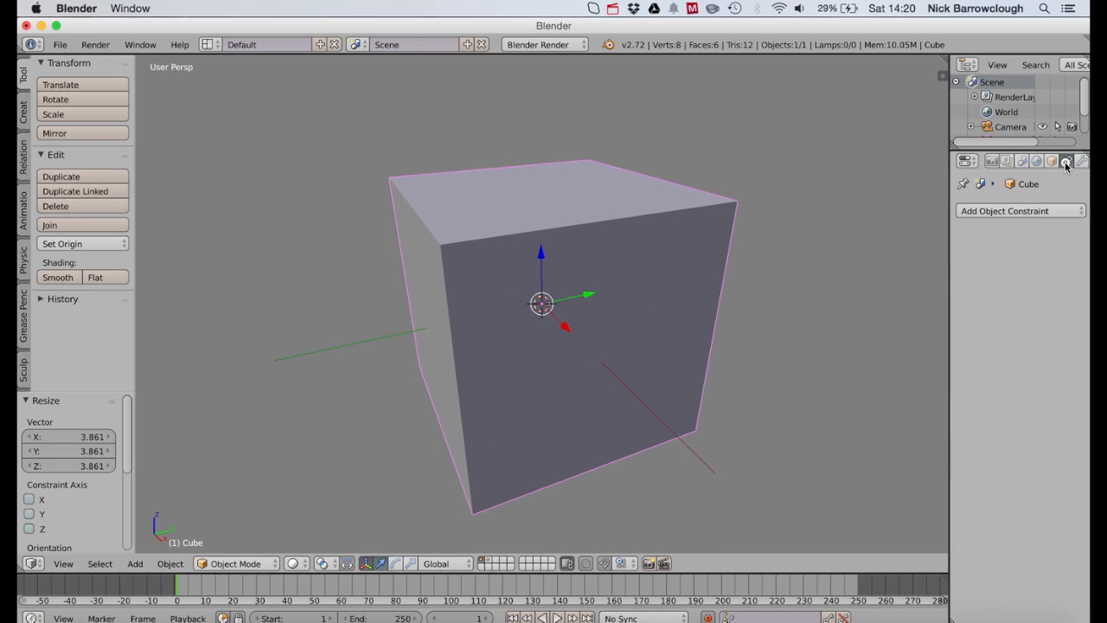
pyautogui.click(1081, 162)
pyautogui.click(1012, 211)
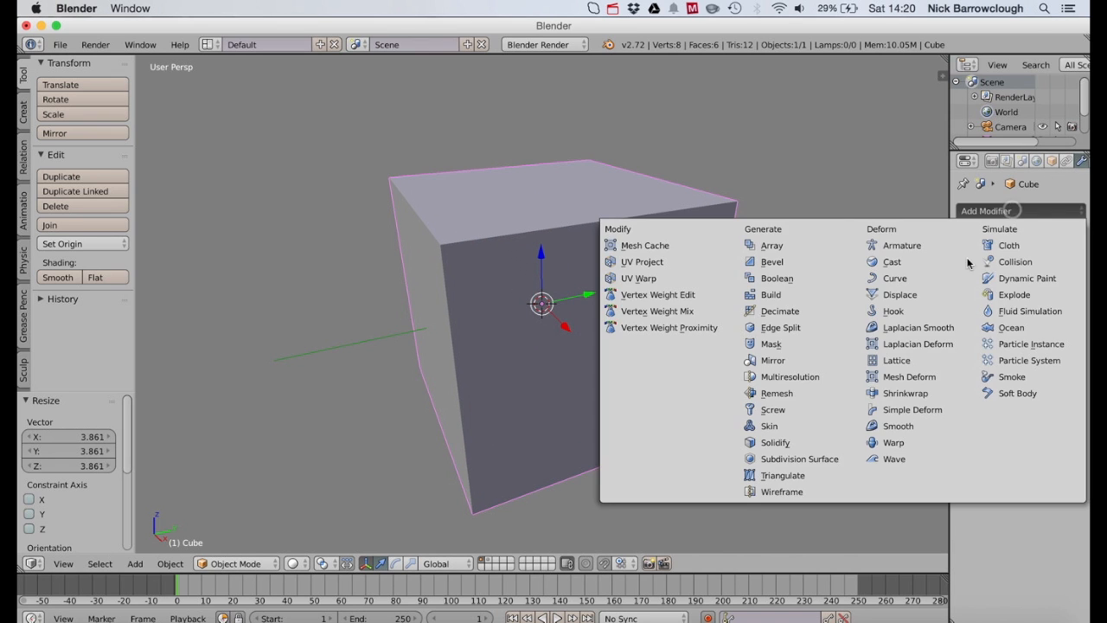
pyautogui.click(801, 448)
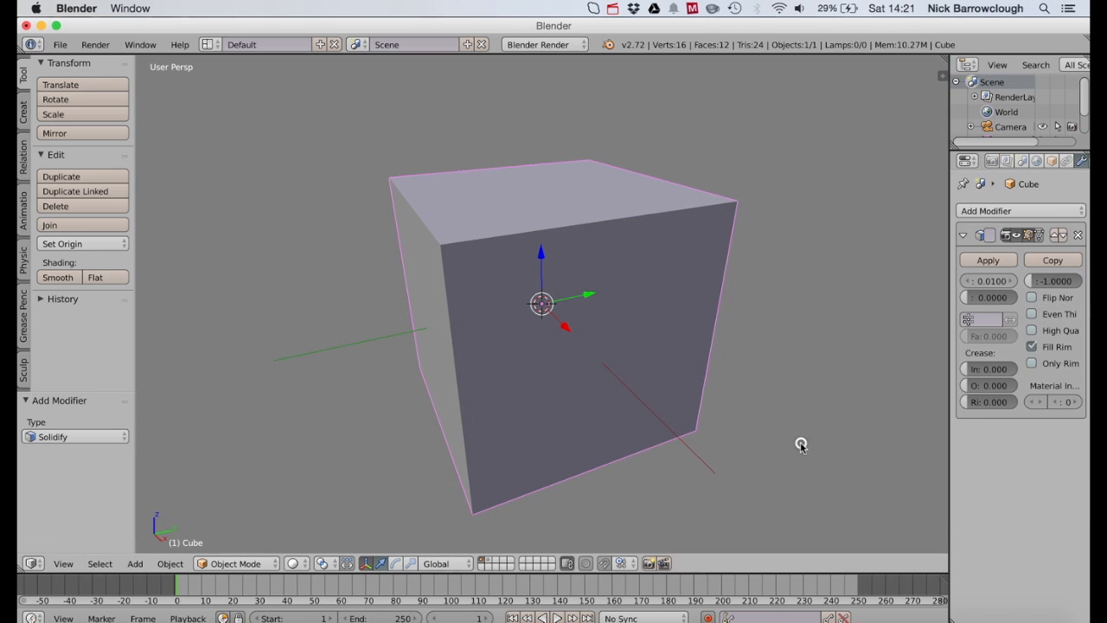
pyautogui.click(1079, 235)
# Step: Add a Subdivision Surface modifier to the cube with 3 view subdivisions and apply it
pyautogui.click(1045, 212)
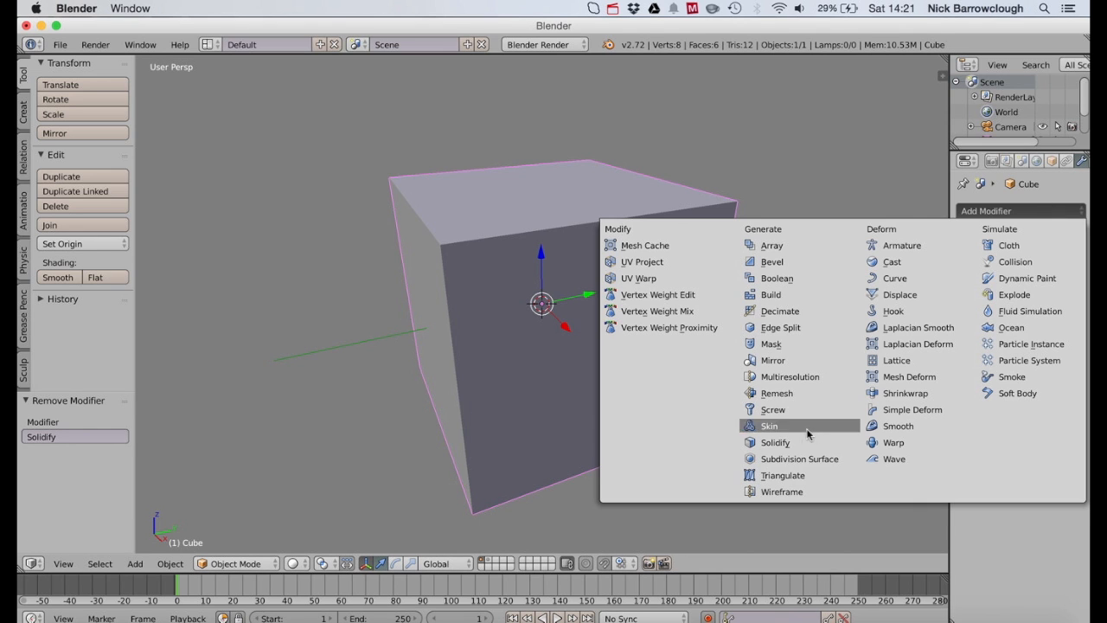
pyautogui.click(802, 460)
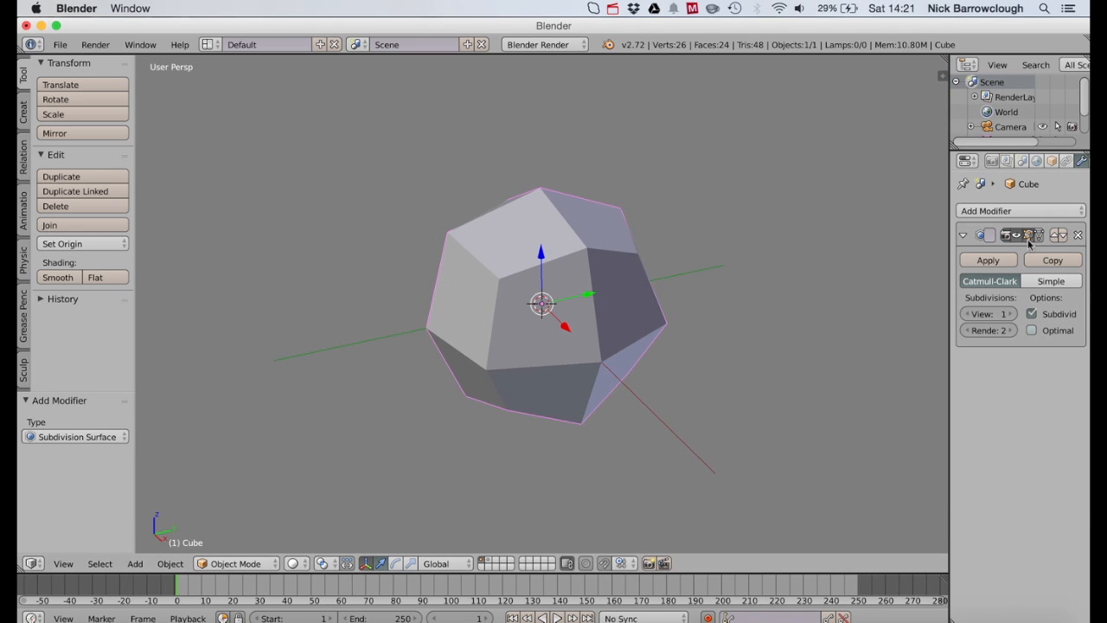
pyautogui.click(1014, 316)
pyautogui.click(1013, 316)
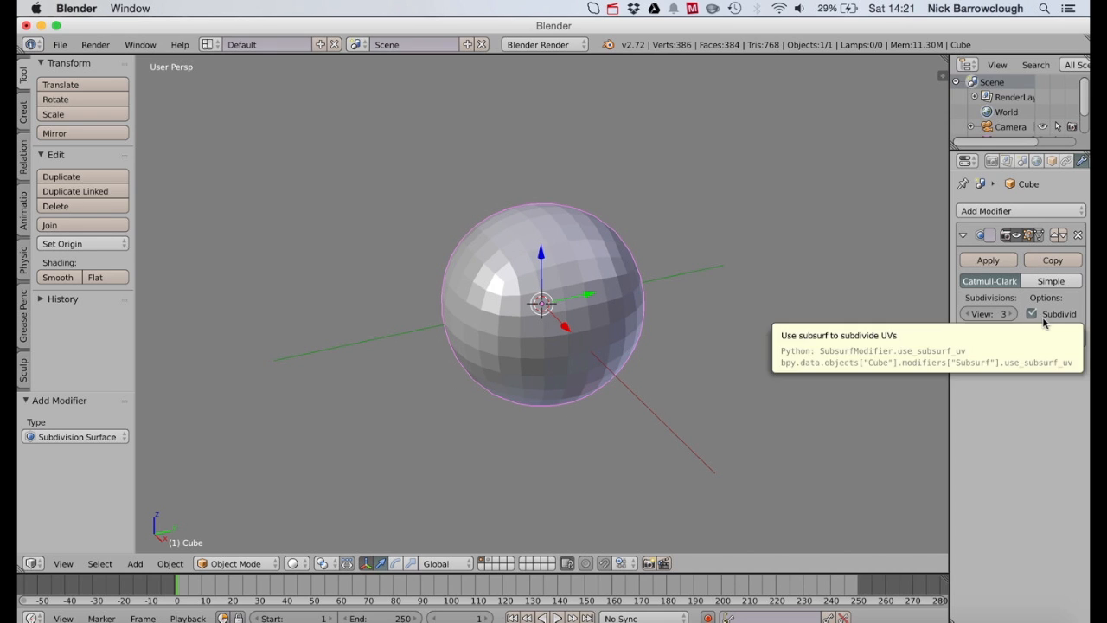
pyautogui.click(988, 260)
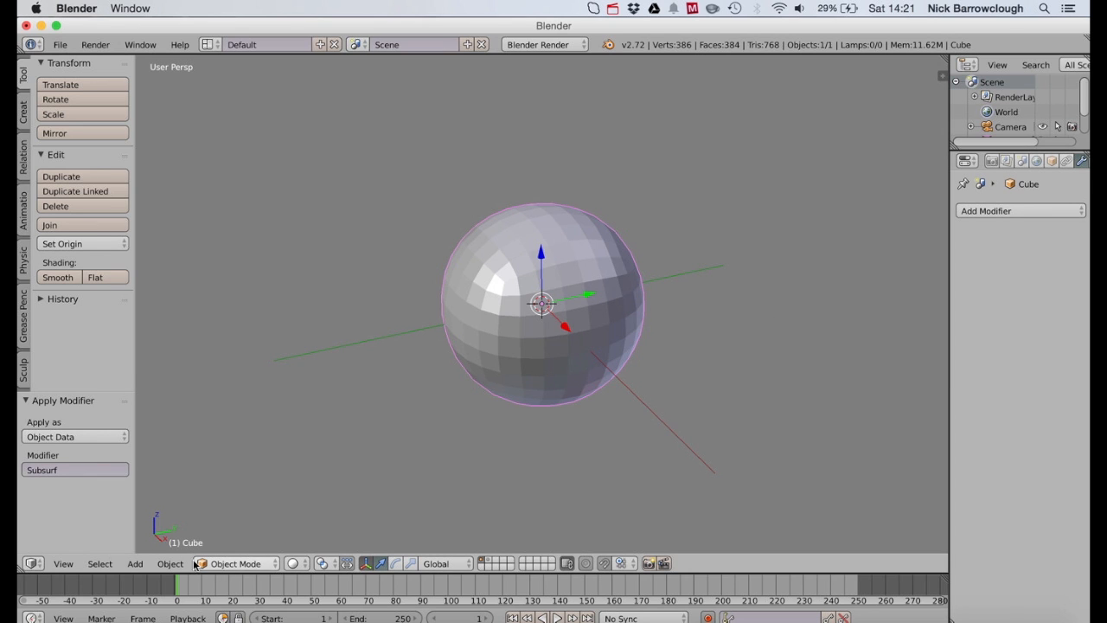
# Step: Switch to the right view and enter Sculpt Mode on the rounded cube with the Grab brush selected
pyautogui.click(63, 563)
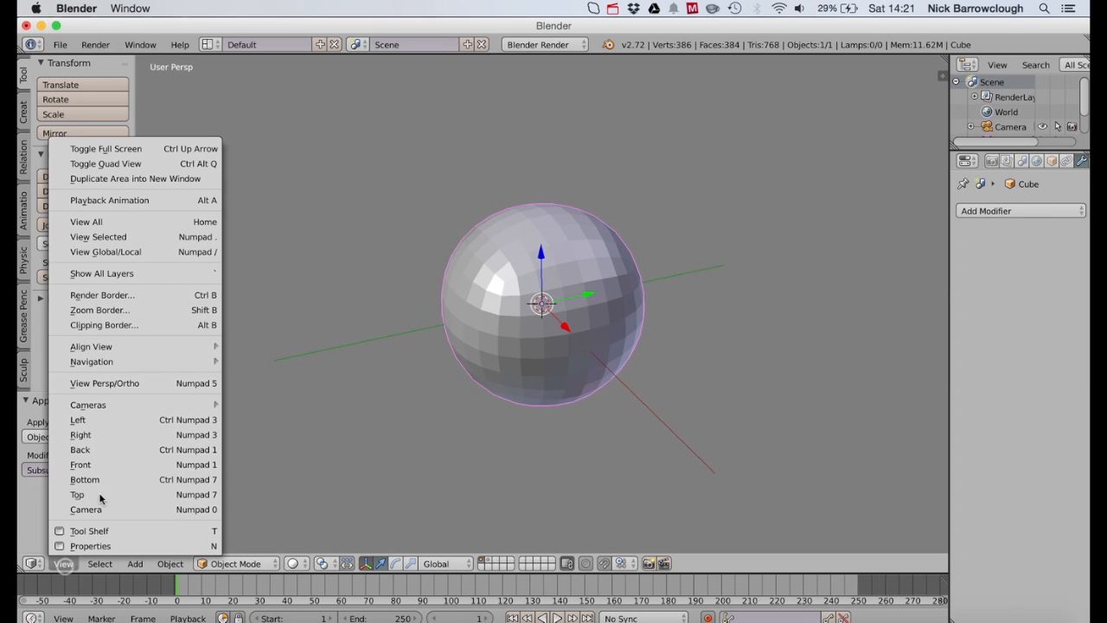
pyautogui.click(82, 435)
pyautogui.click(218, 566)
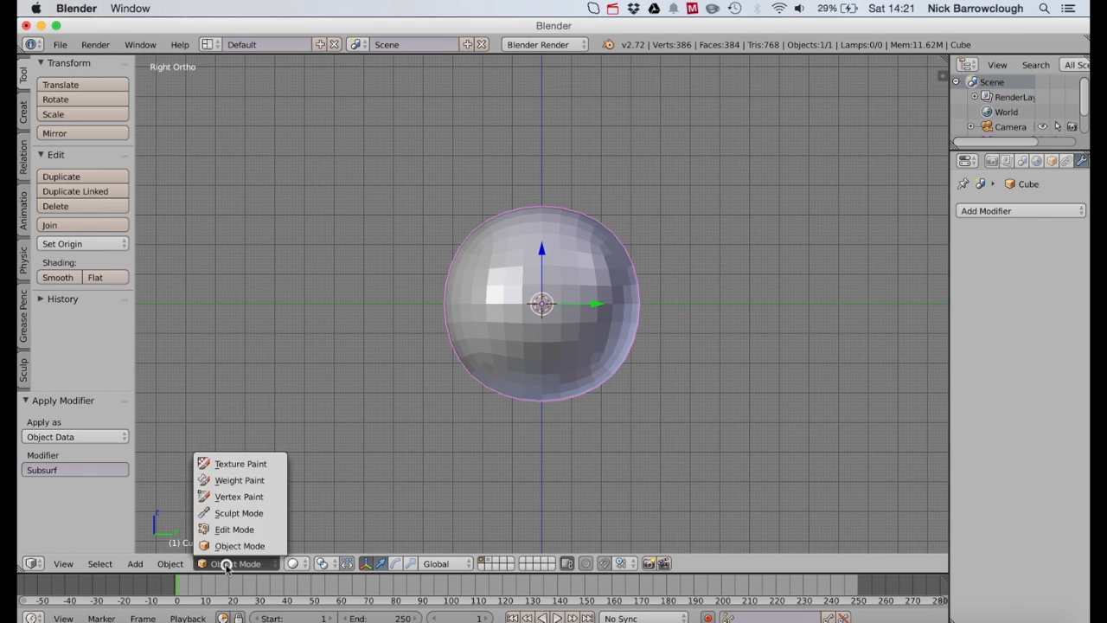
pyautogui.click(230, 511)
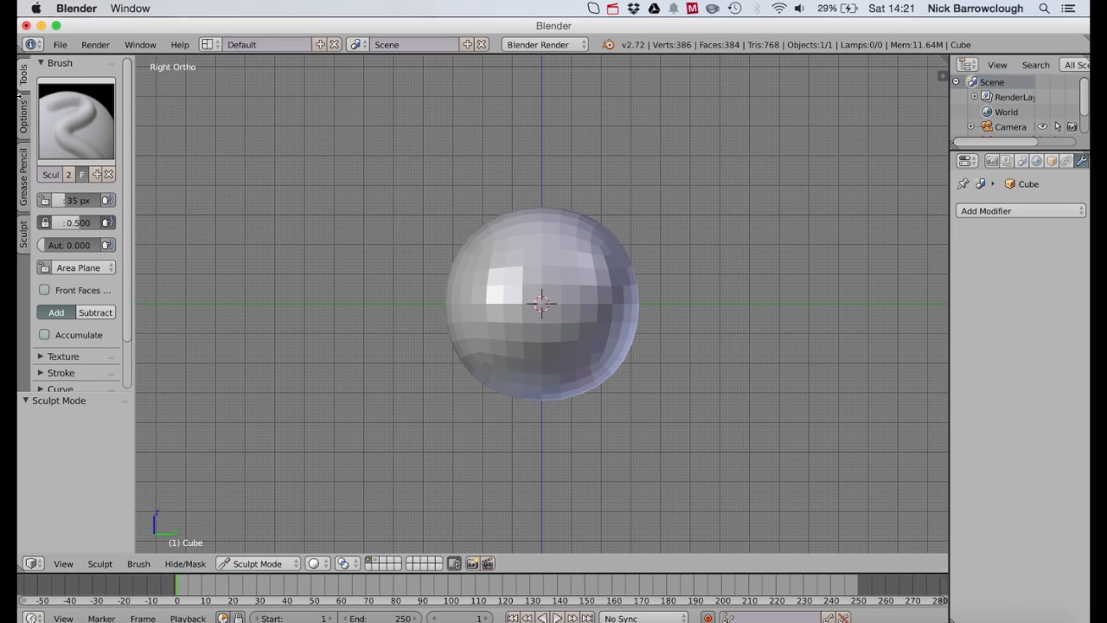
pyautogui.click(56, 108)
pyautogui.click(510, 187)
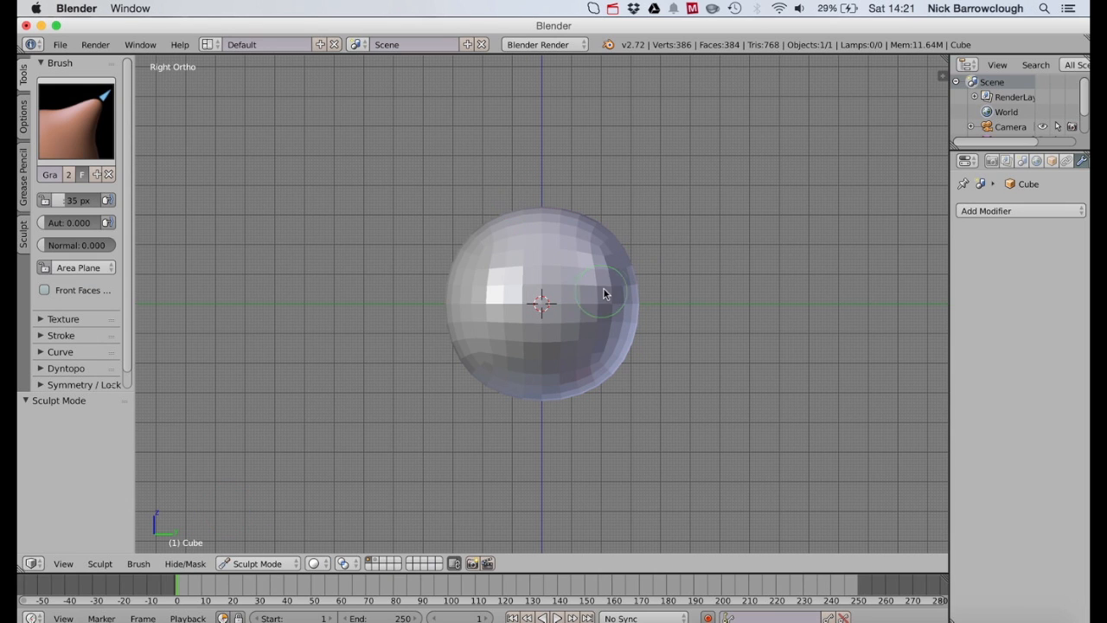
# Step: Set the Grab brush radius to 200 px and sculpt the sphere into a head shape with a fuller upper back and a lowered chin
pyautogui.press('f')
pyautogui.click(710, 231)
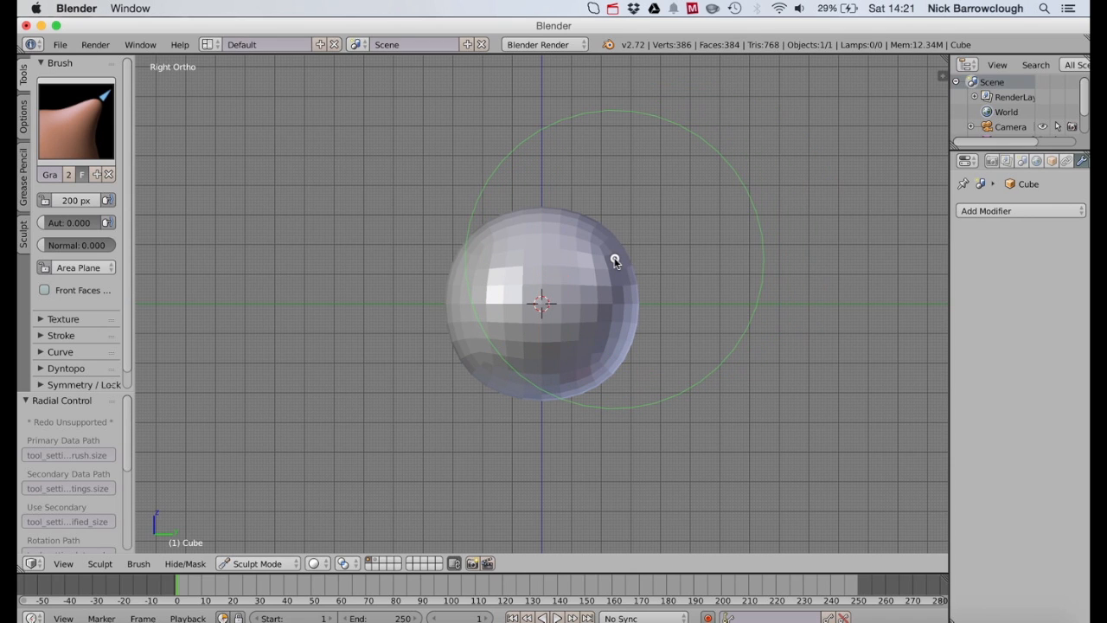
pyautogui.moveTo(617, 257)
pyautogui.mouseDown()
pyautogui.moveTo(628, 248)
pyautogui.moveTo(637, 286)
pyautogui.mouseUp()
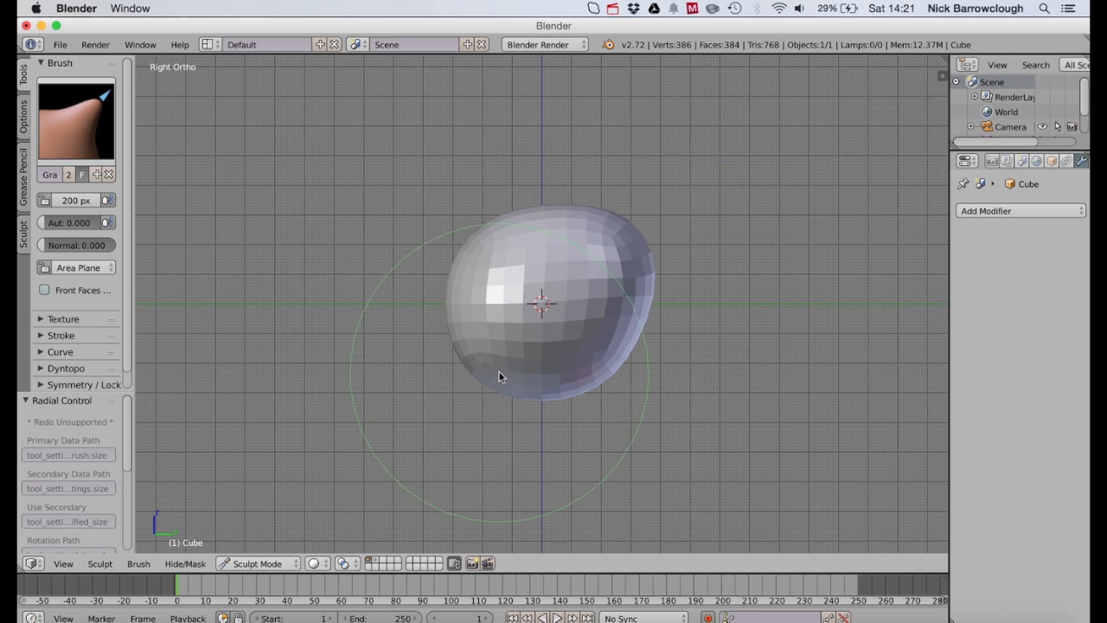
pyautogui.moveTo(499, 377); pyautogui.dragTo(495, 394)
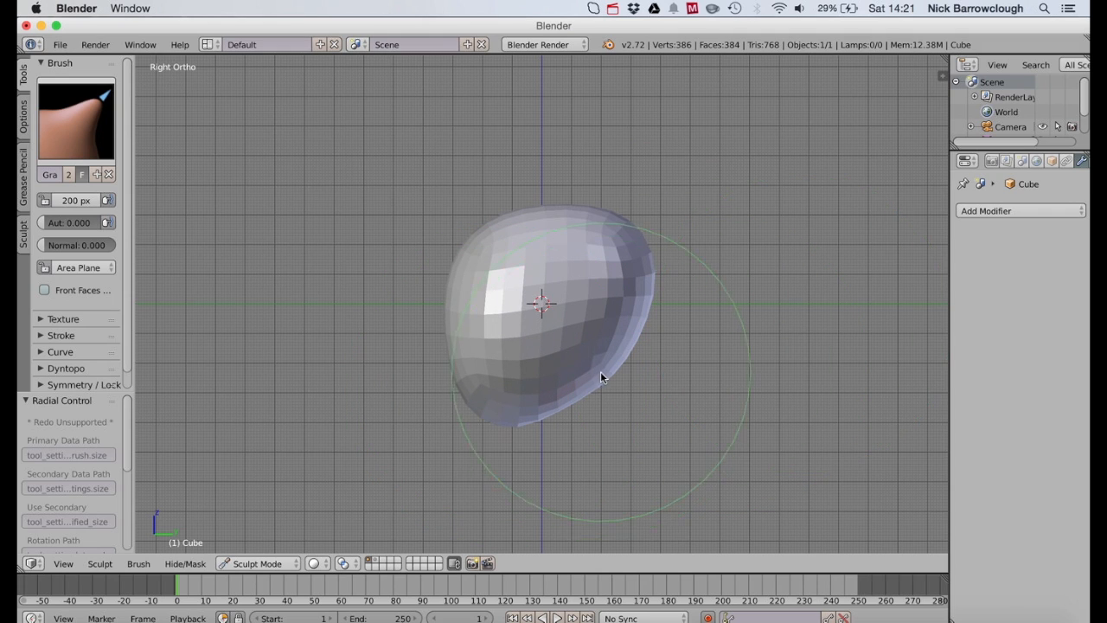
pyautogui.moveTo(603, 382); pyautogui.dragTo(601, 375)
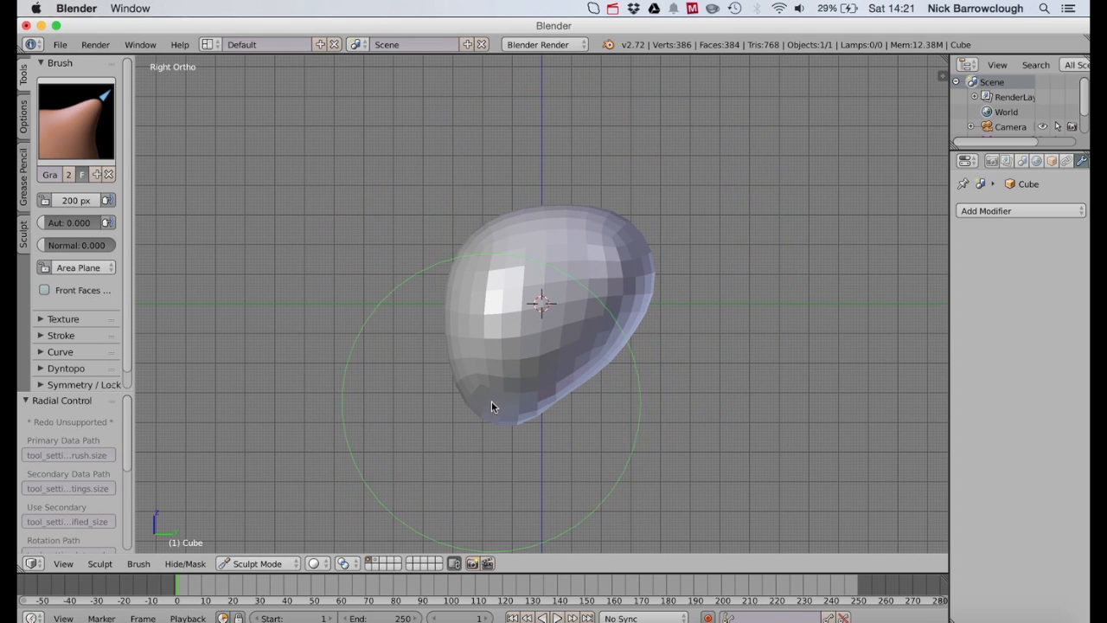
pyautogui.moveTo(538, 410); pyautogui.dragTo(476, 403)
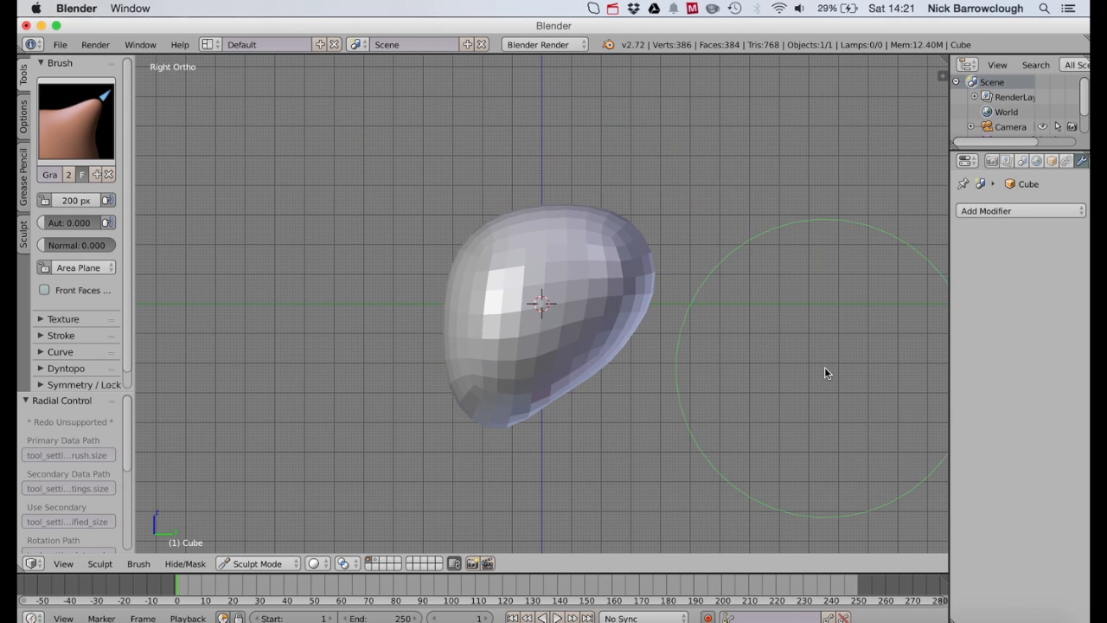
# Step: Return to Object Mode, duplicate the head mesh in place and hide the duplicate
pyautogui.moveTo(686, 198); pyautogui.dragTo(665, 198, button='middle')
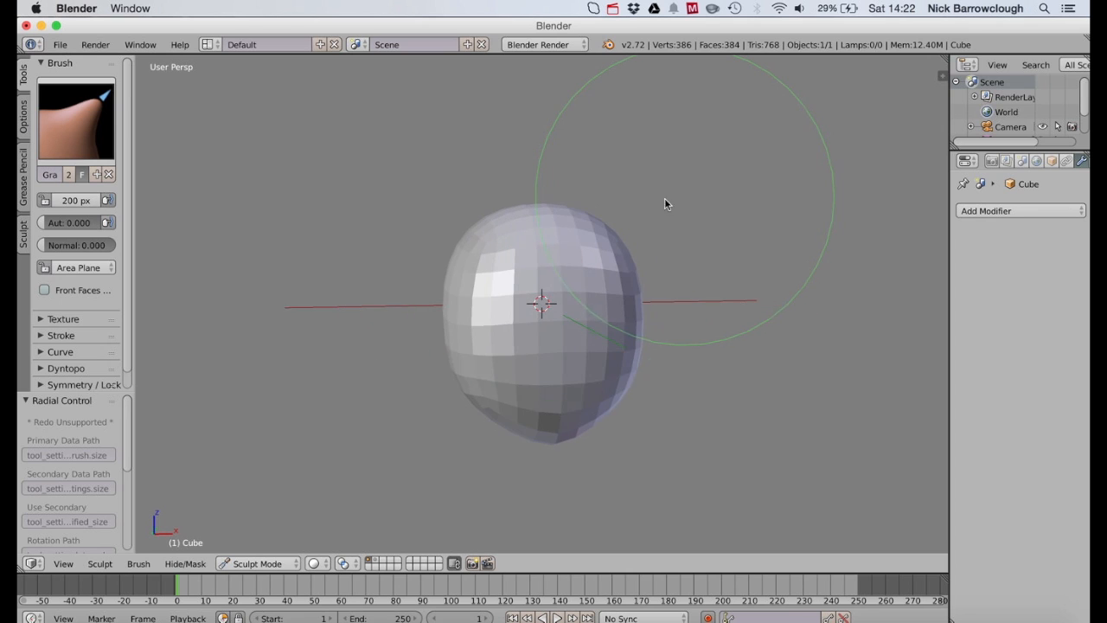
pyautogui.click(252, 563)
pyautogui.click(242, 543)
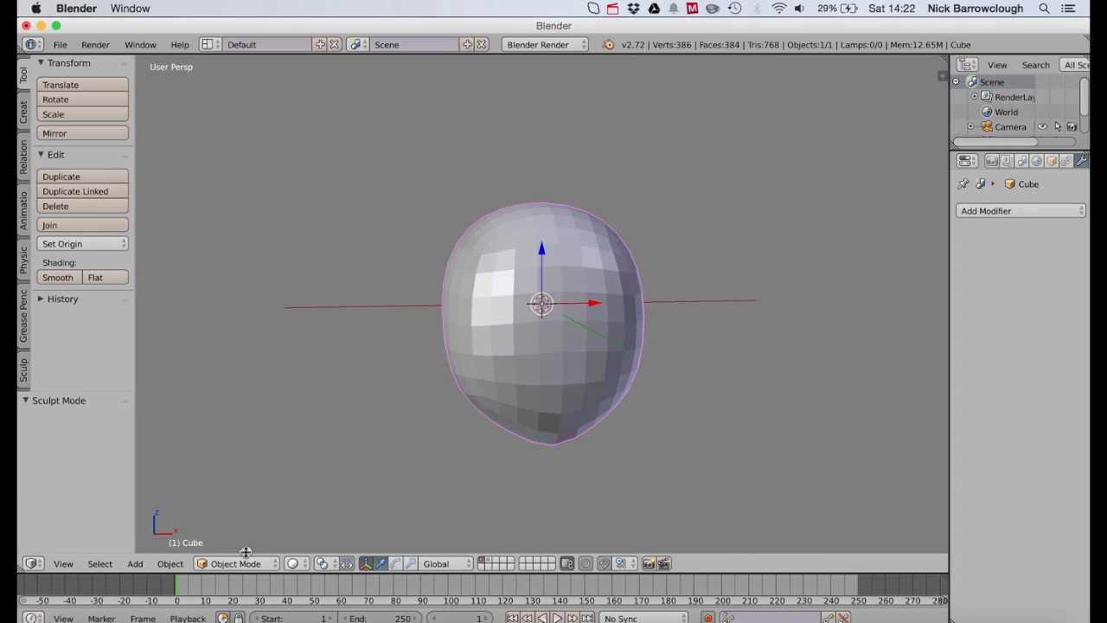
pyautogui.hotkey('shift', 'd')
pyautogui.rightClick(515, 291)
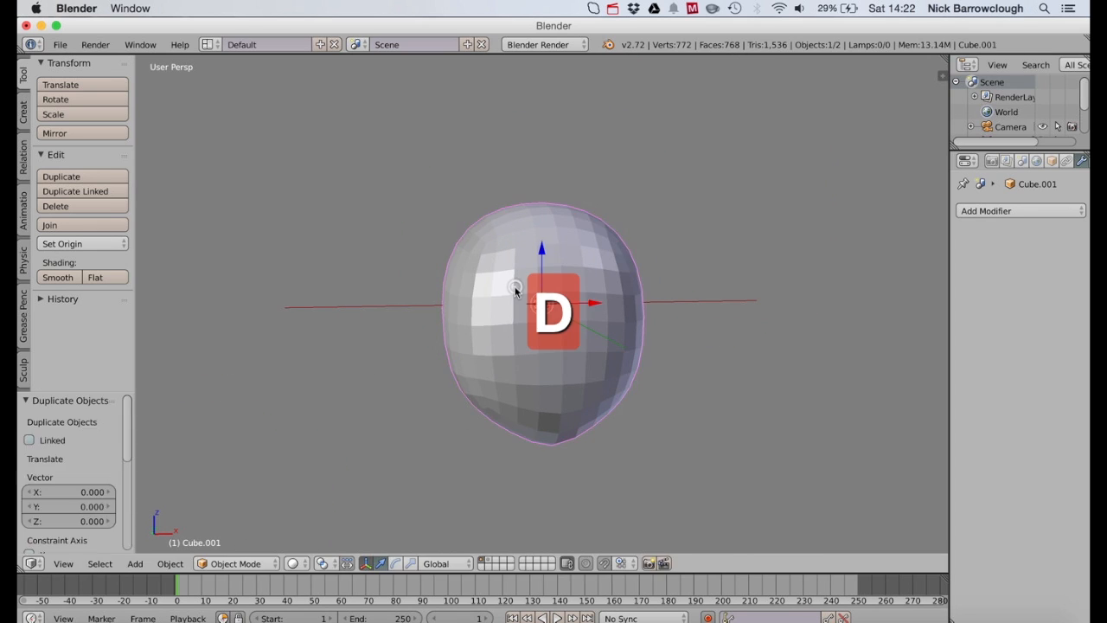
pyautogui.press('h')
# Step: Check the sci-fi helmet reference picture in Preview and return to Blender to examine the head from several angles
pyautogui.moveTo(515, 291); pyautogui.dragTo(515, 291, button='middle')
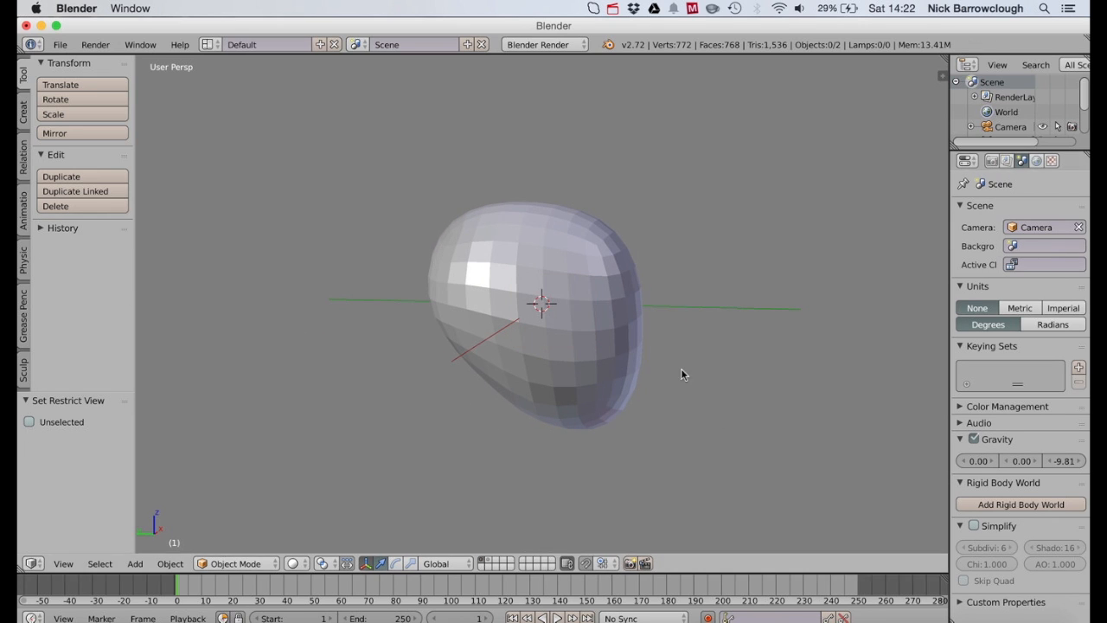
pyautogui.click(877, 611)
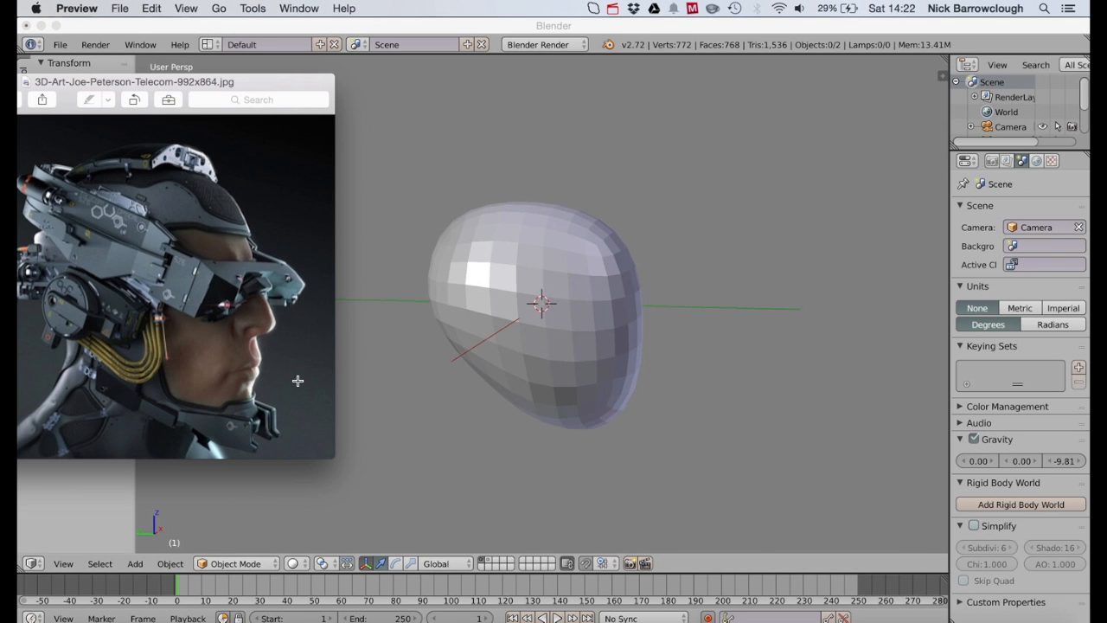
pyautogui.click(673, 443)
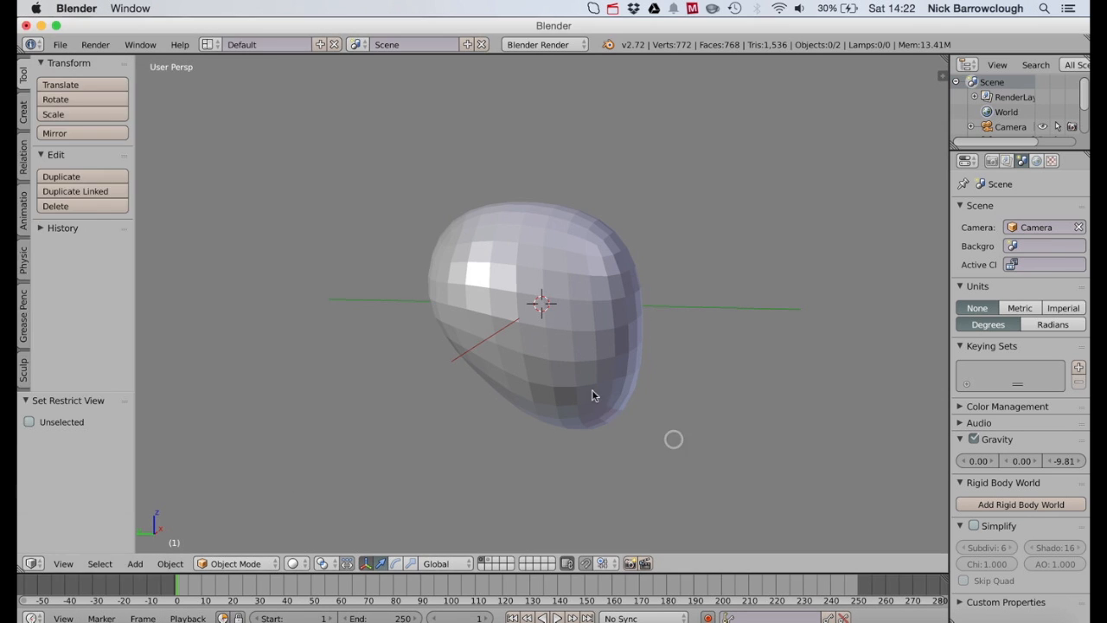
pyautogui.hscroll(-10, 517, 245)
pyautogui.hscroll(-15, 516, 244)
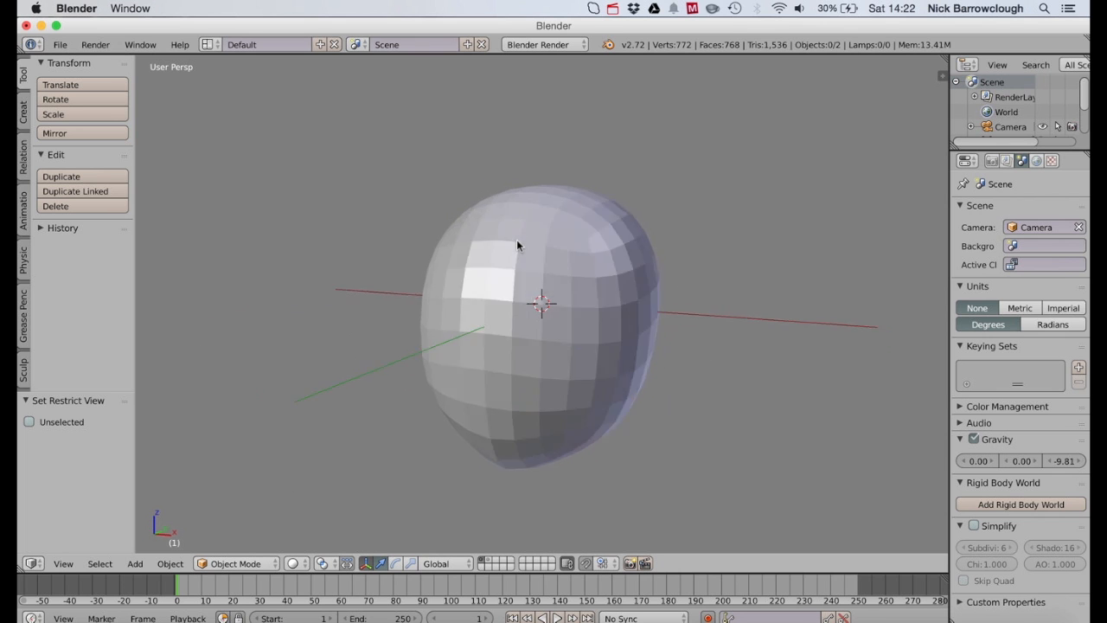
pyautogui.scroll(-8, 517, 245)
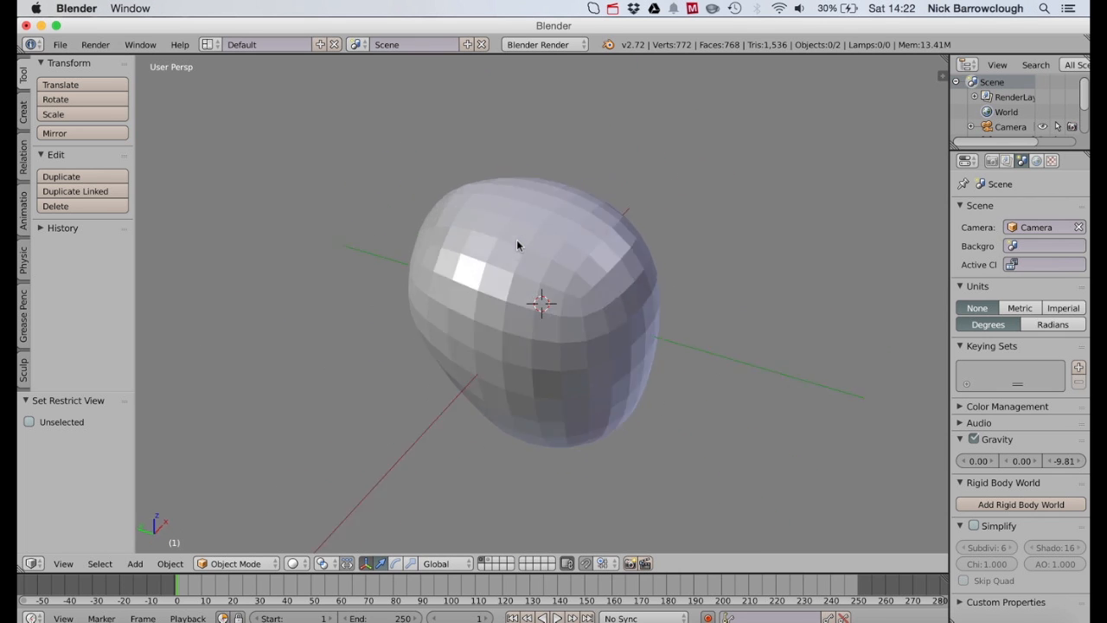
pyautogui.hscroll(-8, 517, 245)
pyautogui.hscroll(10, 517, 246)
pyautogui.hscroll(1, 517, 246)
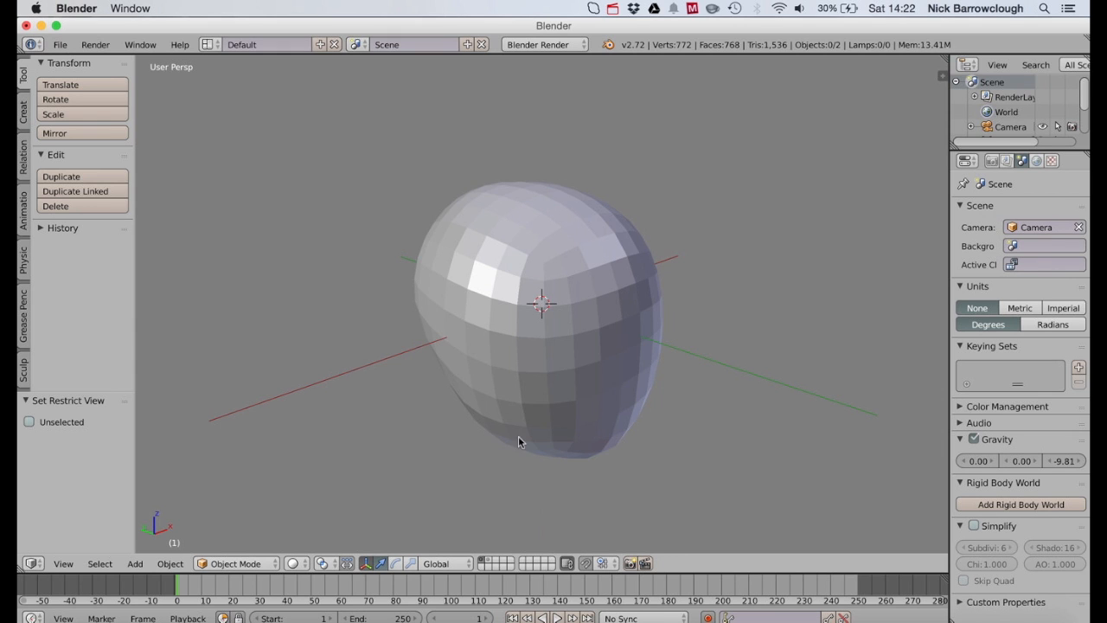
pyautogui.hscroll(5, 661, 368)
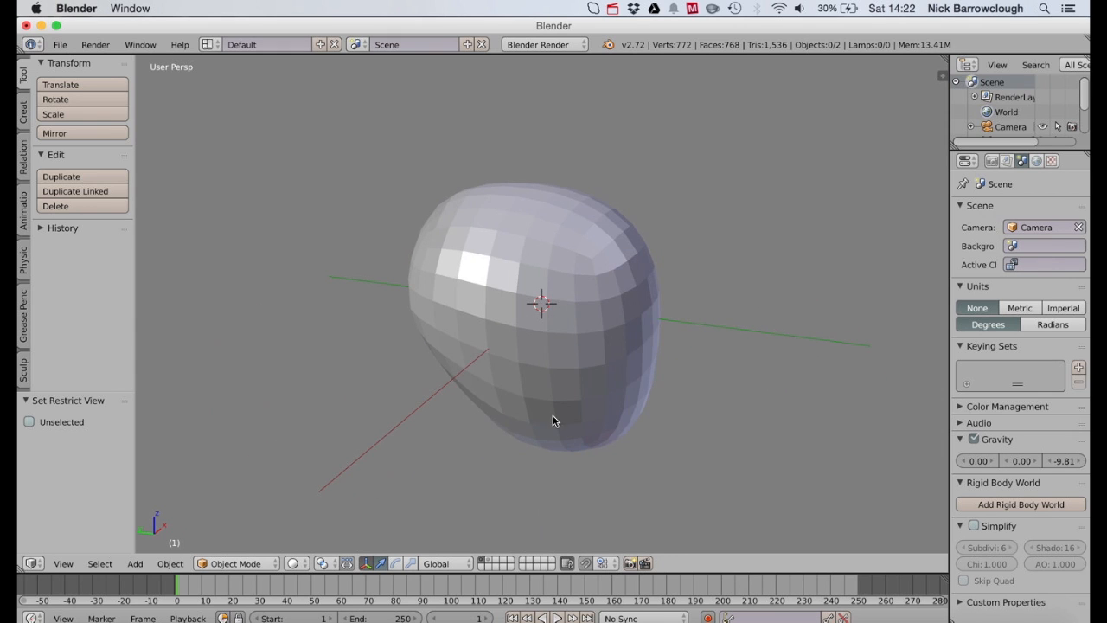
# Step: Select the visible head mesh and enter Edit Mode with face selection
pyautogui.click(224, 564)
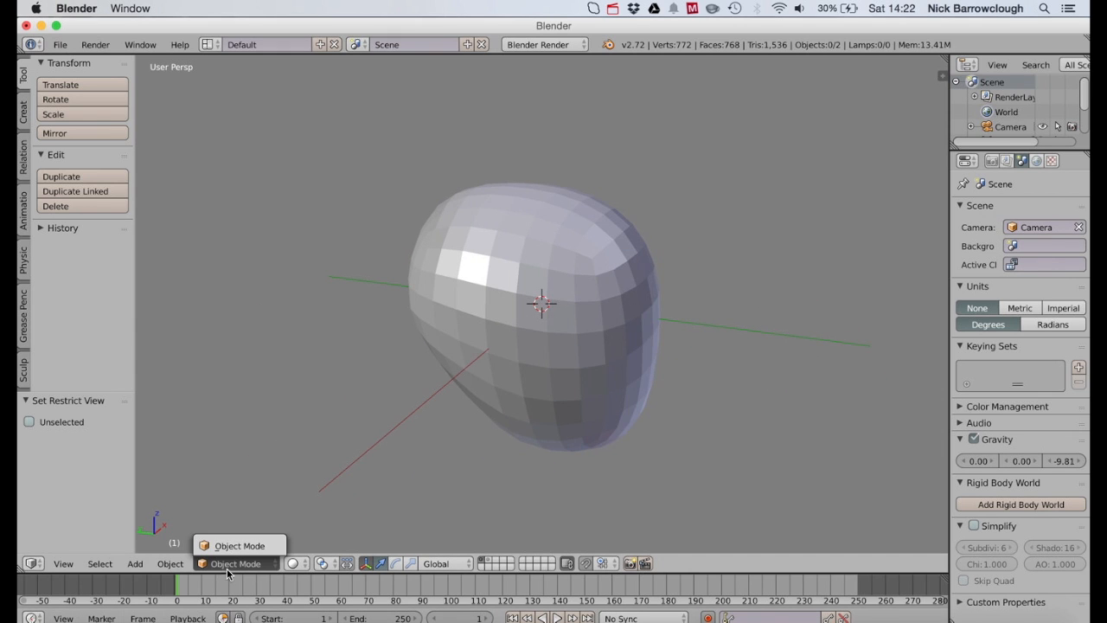
pyautogui.rightClick(465, 278)
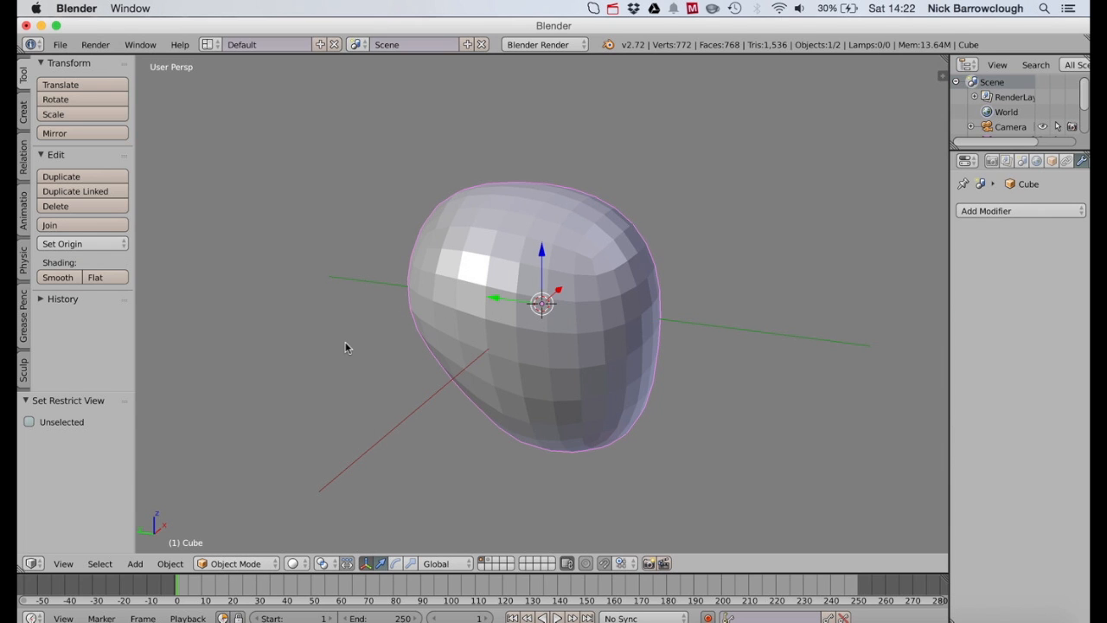
pyautogui.press('Tab')
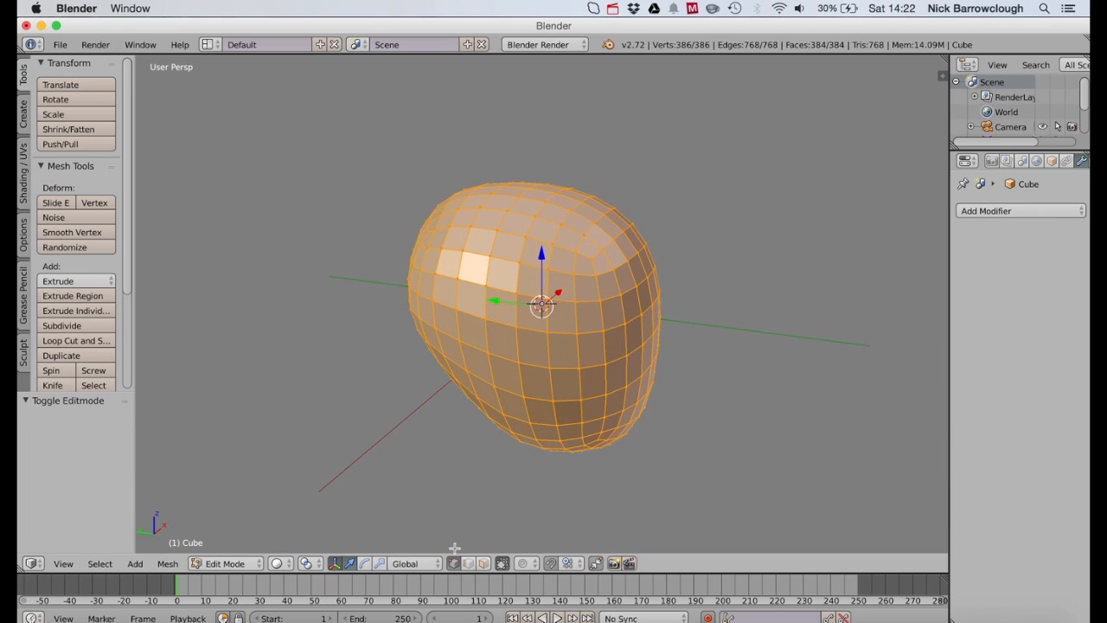
pyautogui.click(483, 563)
# Step: Deselect a horizontal one-face-high band across the front of the fully selected head at forehead height
pyautogui.moveTo(553, 284); pyautogui.dragTo(552, 283, button='middle')
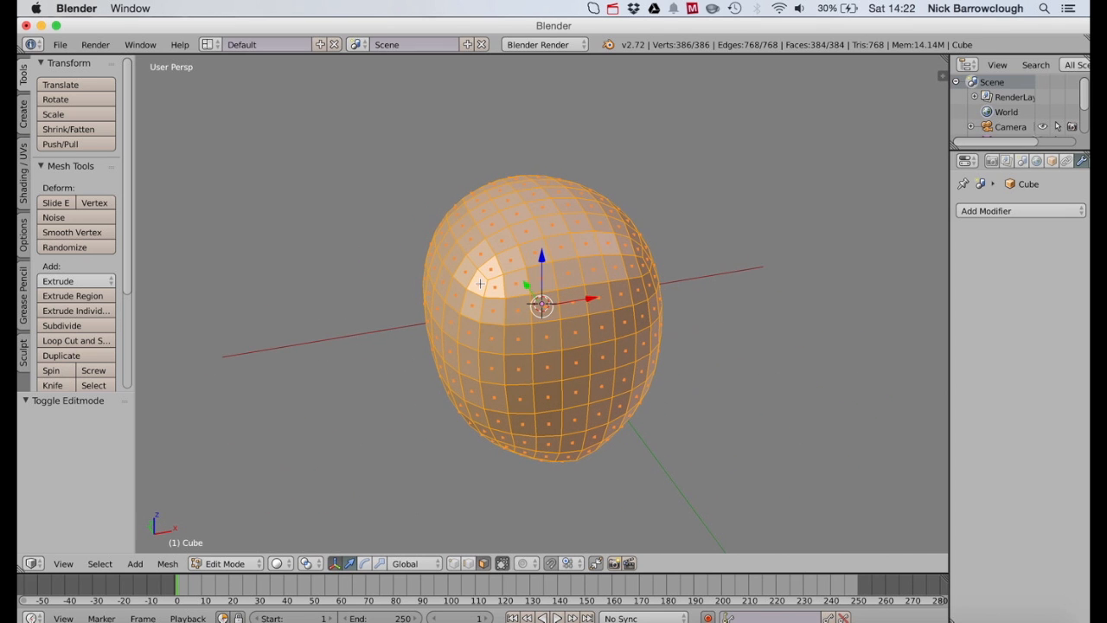
pyautogui.keyDown('shift'); pyautogui.click(494, 286); pyautogui.keyUp('shift')
pyautogui.keyDown('shift'); pyautogui.click(517, 285); pyautogui.keyUp('shift')
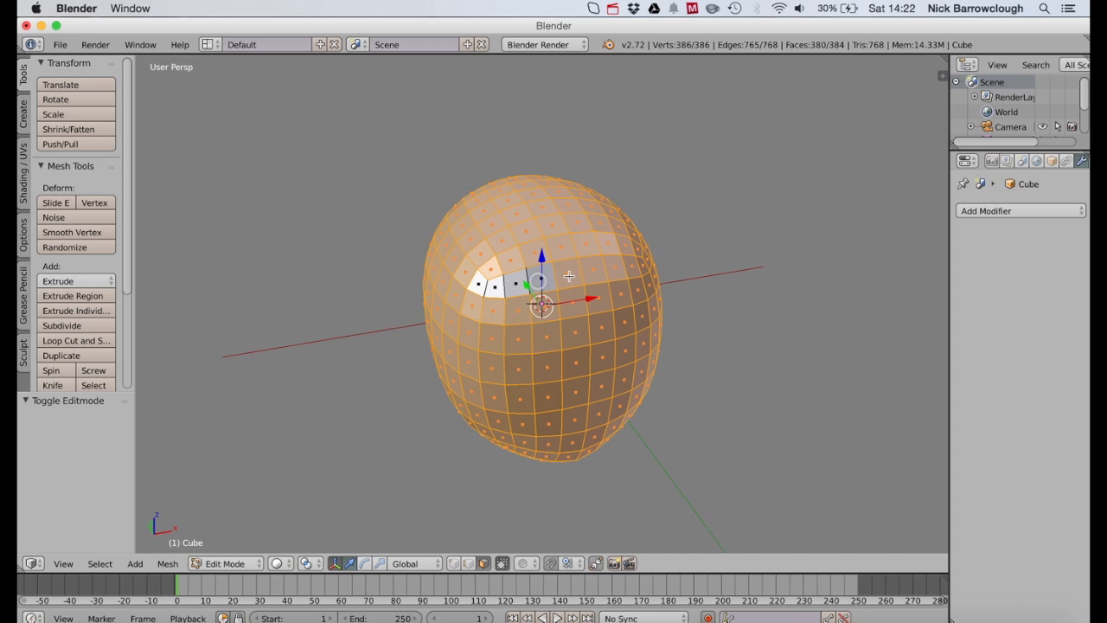
pyautogui.keyDown('shift'); pyautogui.click(569, 275); pyautogui.keyUp('shift')
pyautogui.keyDown('shift'); pyautogui.click(595, 268); pyautogui.keyUp('shift')
pyautogui.keyDown('shift'); pyautogui.click(614, 266); pyautogui.keyUp('shift')
pyautogui.keyDown('shift'); pyautogui.click(632, 264); pyautogui.keyUp('shift')
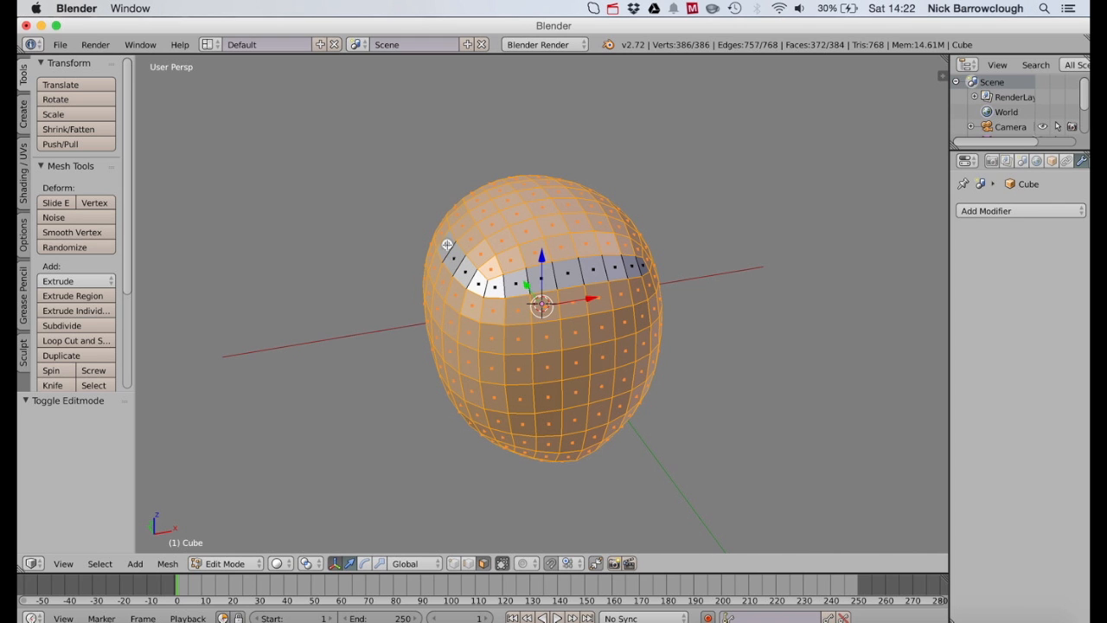
# Step: Continue deselecting the band's faces along the head's -X side and around its rear corner
pyautogui.hscroll(-5, 447, 244)
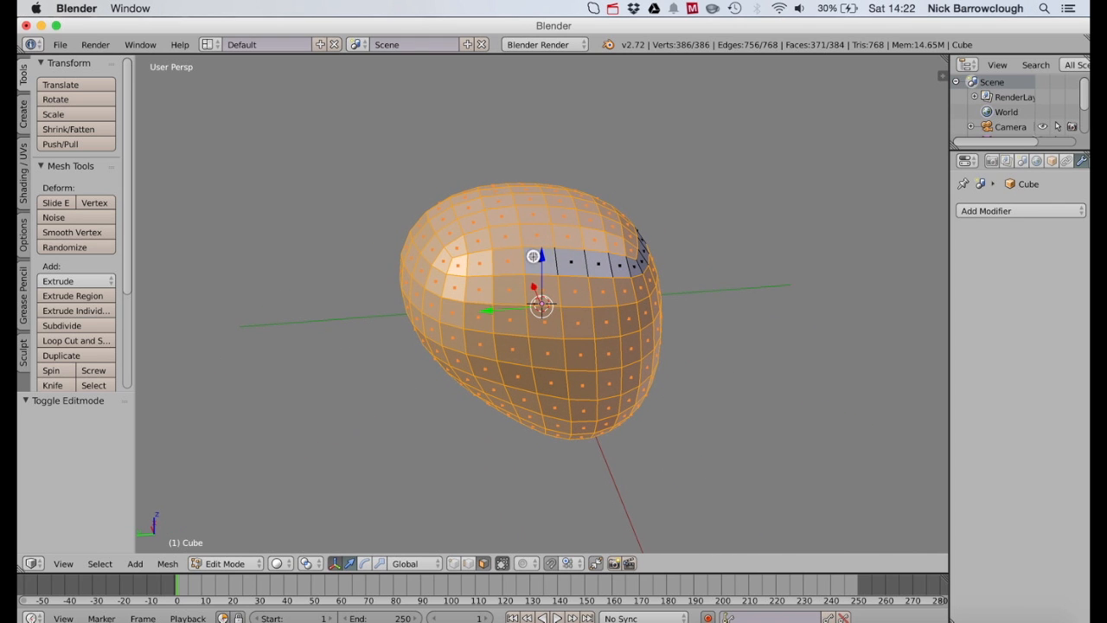
pyautogui.keyDown('shift'); pyautogui.click(505, 264); pyautogui.keyUp('shift')
pyautogui.keyDown('shift'); pyautogui.click(482, 265); pyautogui.keyUp('shift')
pyautogui.keyDown('shift'); pyautogui.click(464, 267); pyautogui.keyUp('shift')
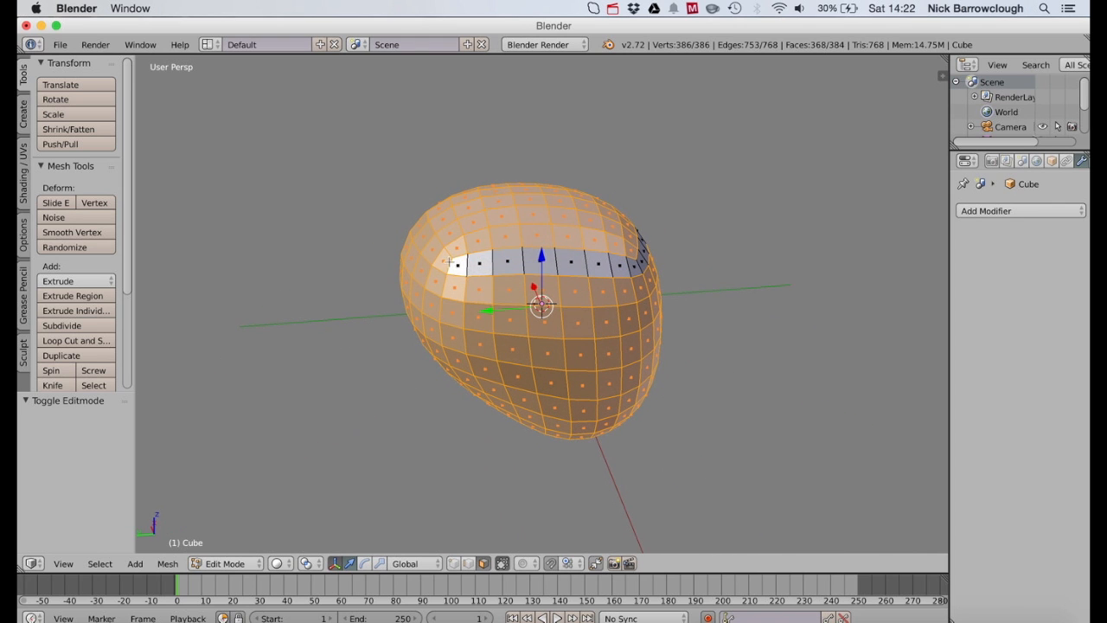
pyautogui.keyDown('shift'); pyautogui.click(451, 236); pyautogui.keyUp('shift')
pyautogui.keyDown('shift'); pyautogui.click(435, 252); pyautogui.keyUp('shift')
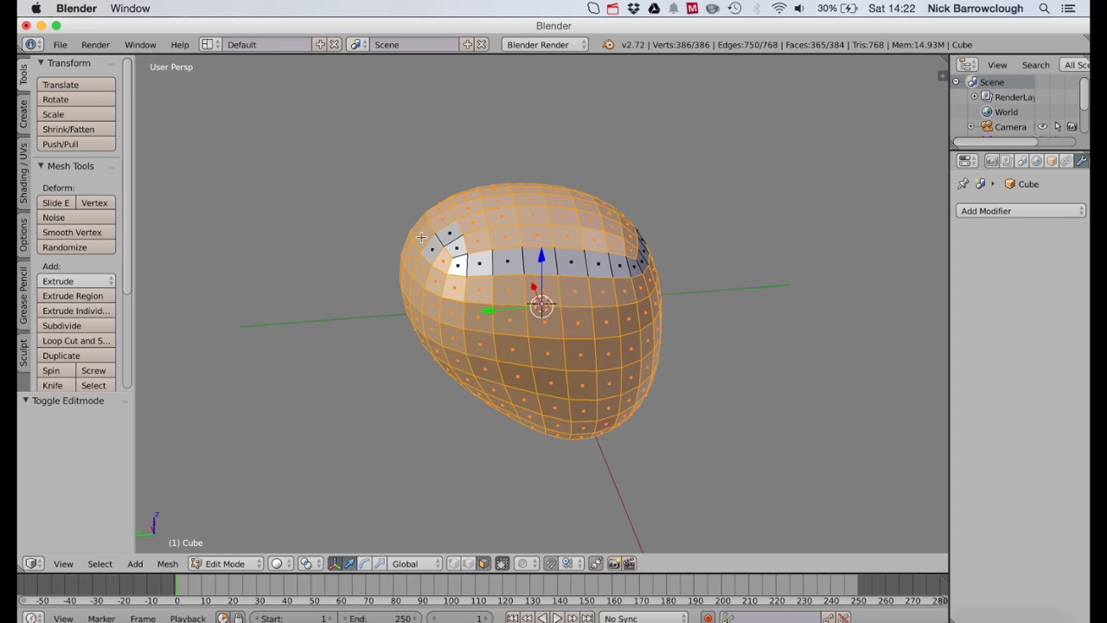
# Step: Extend the deselected band across the back of the head and around to the +X rear corner
pyautogui.hscroll(-10, 417, 221)
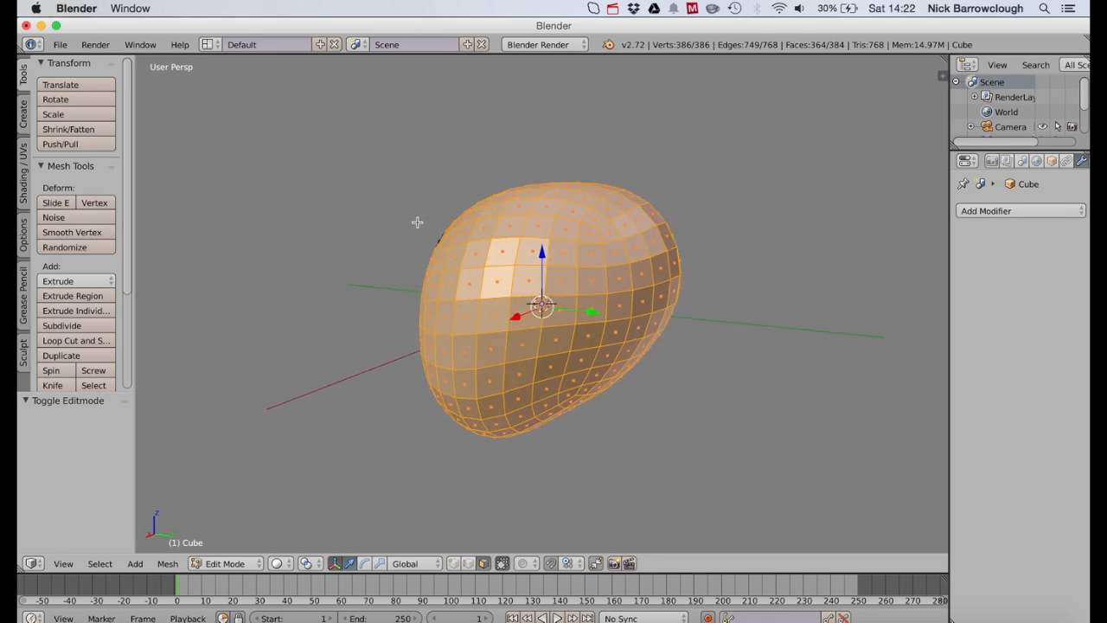
pyautogui.hscroll(-5, 692, 205)
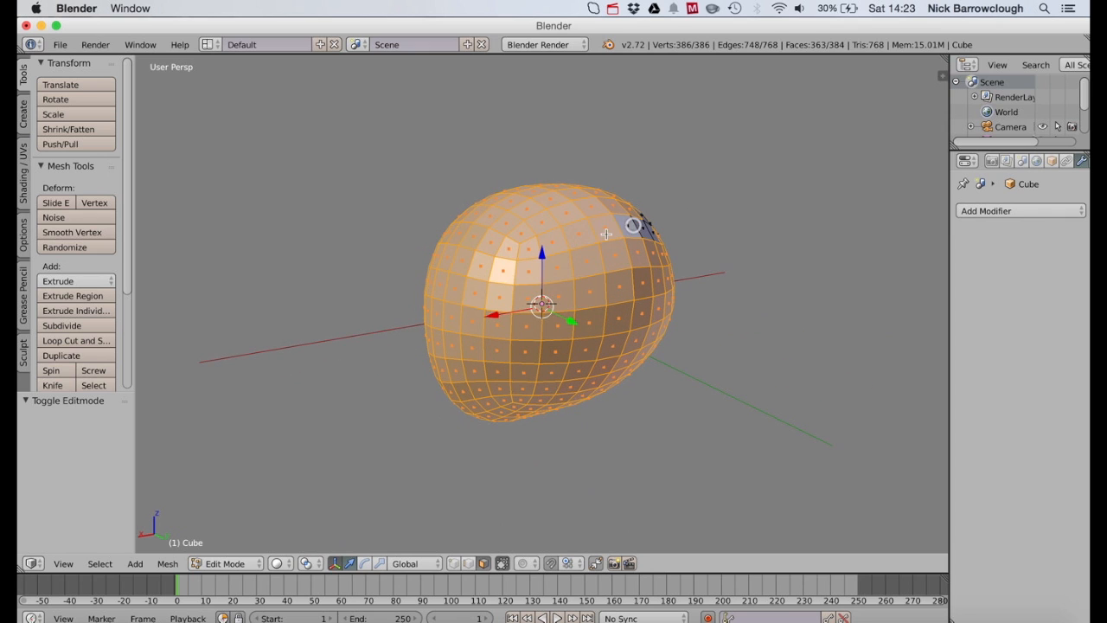
pyautogui.keyDown('shift'); pyautogui.click(551, 240); pyautogui.keyUp('shift')
pyautogui.keyDown('shift'); pyautogui.click(528, 248); pyautogui.keyUp('shift')
pyautogui.keyDown('shift'); pyautogui.click(508, 249); pyautogui.keyUp('shift')
pyautogui.keyDown('shift'); pyautogui.click(490, 242); pyautogui.keyUp('shift')
pyautogui.keyDown('shift'); pyautogui.click(472, 234); pyautogui.keyUp('shift')
# Step: Deselect the band's remaining faces along the +X side and the missed rear corner face to close the loop
pyautogui.hscroll(-8, 440, 239)
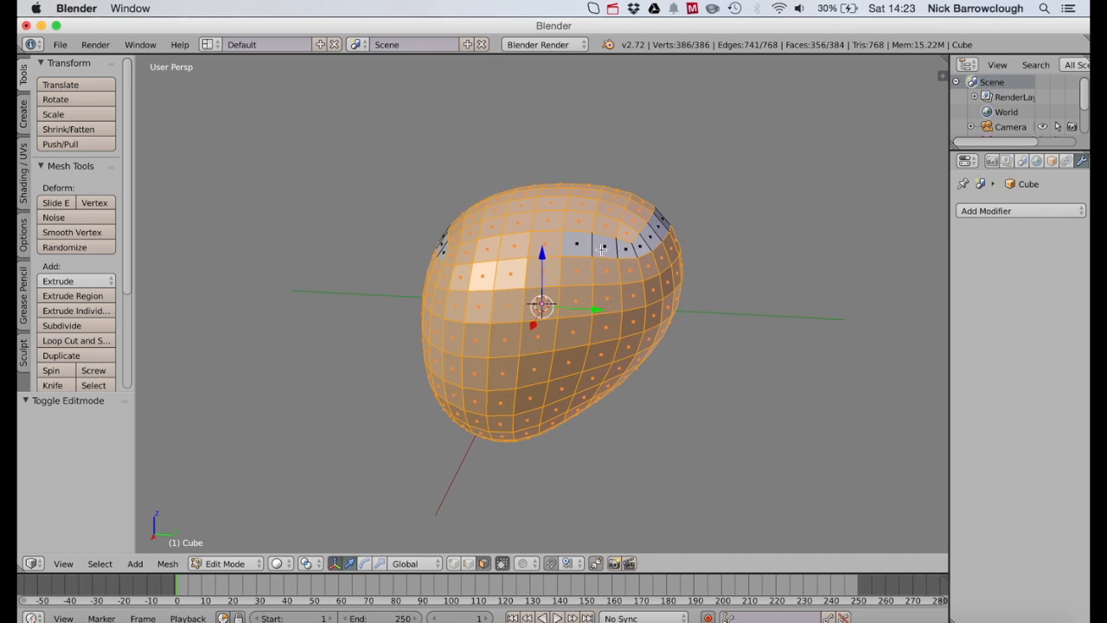
pyautogui.keyDown('shift'); pyautogui.click(514, 248); pyautogui.keyUp('shift')
pyautogui.keyDown('shift'); pyautogui.click(484, 250); pyautogui.keyUp('shift')
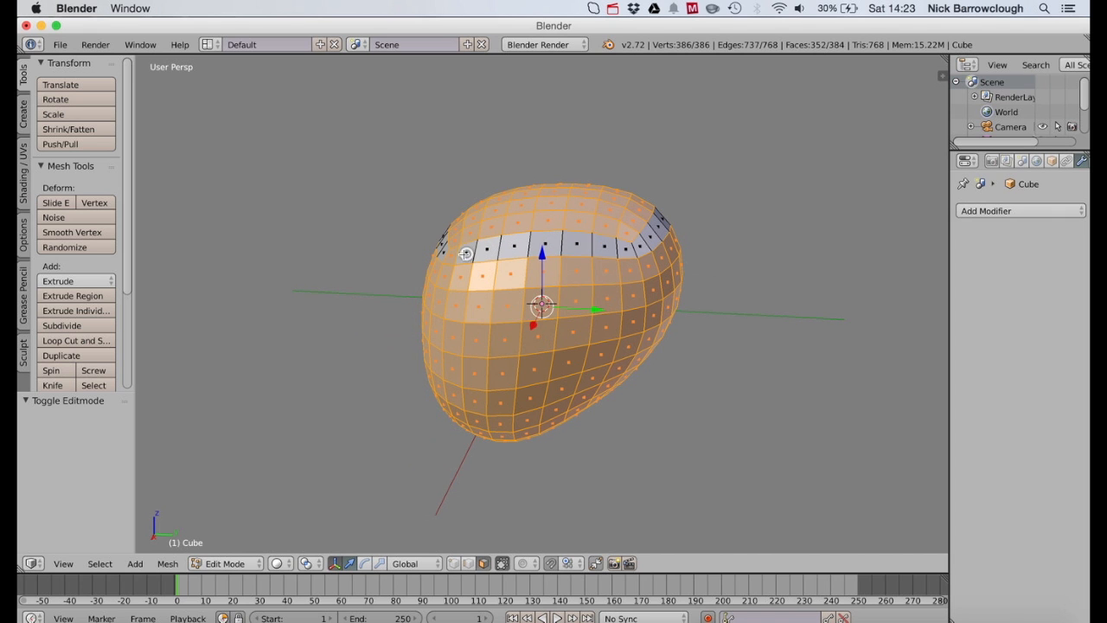
pyautogui.hscroll(-10, 450, 256)
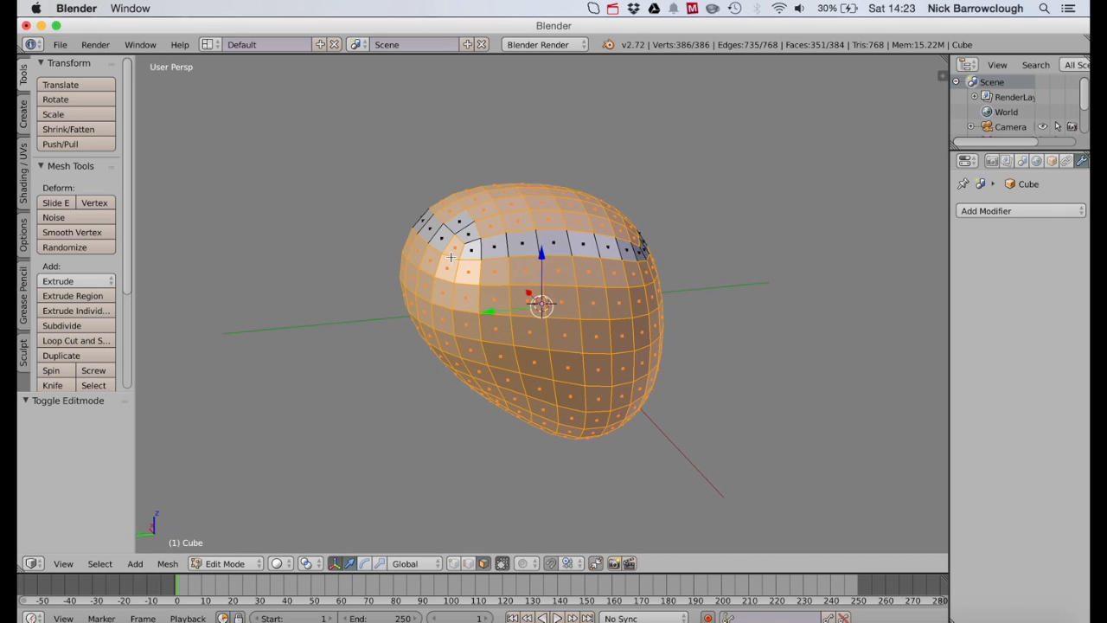
pyautogui.keyDown('shift'); pyautogui.click(459, 249); pyautogui.keyUp('shift')
# Step: Box-deselect the crown faces above the forehead-height band on the head's -X half
pyautogui.press('b')
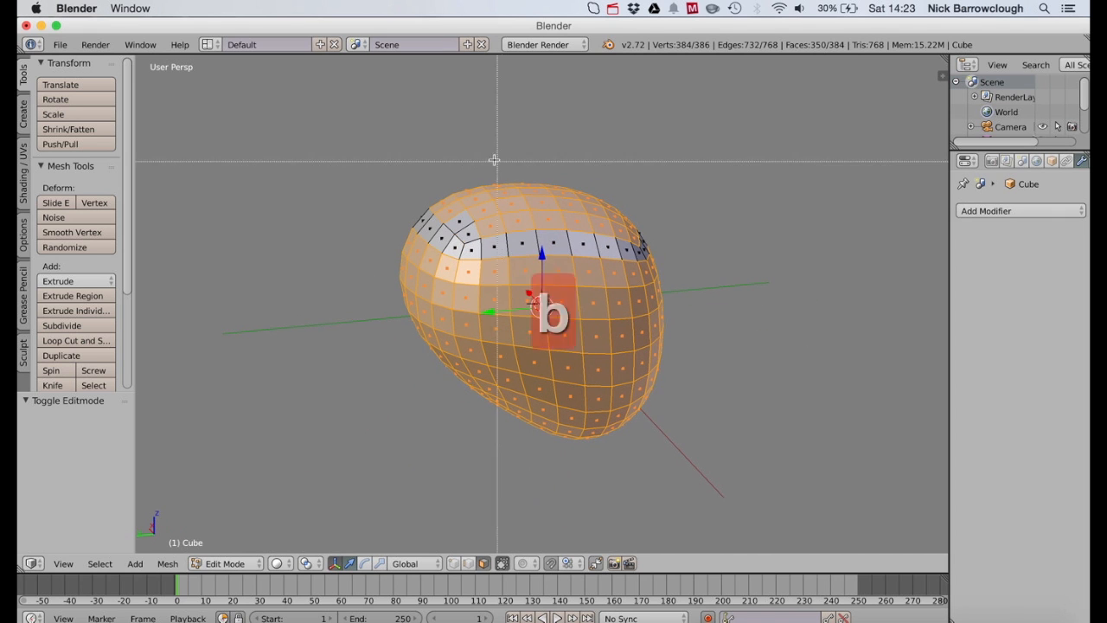
pyautogui.moveTo(463, 157); pyautogui.dragTo(533, 194)
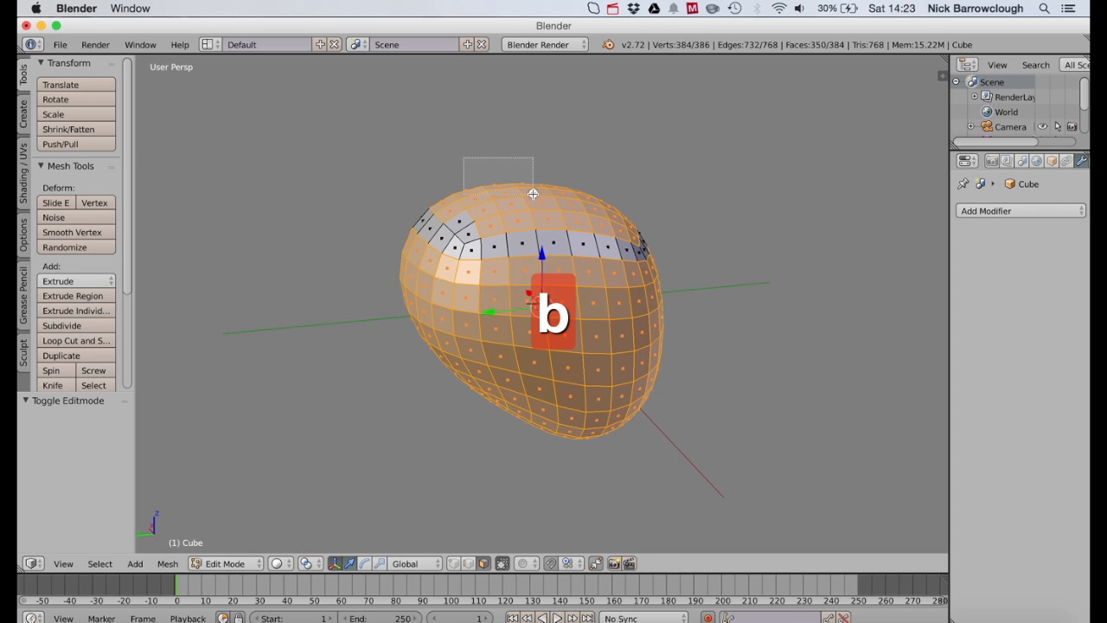
pyautogui.moveTo(533, 193); pyautogui.dragTo(612, 226, button='middle')
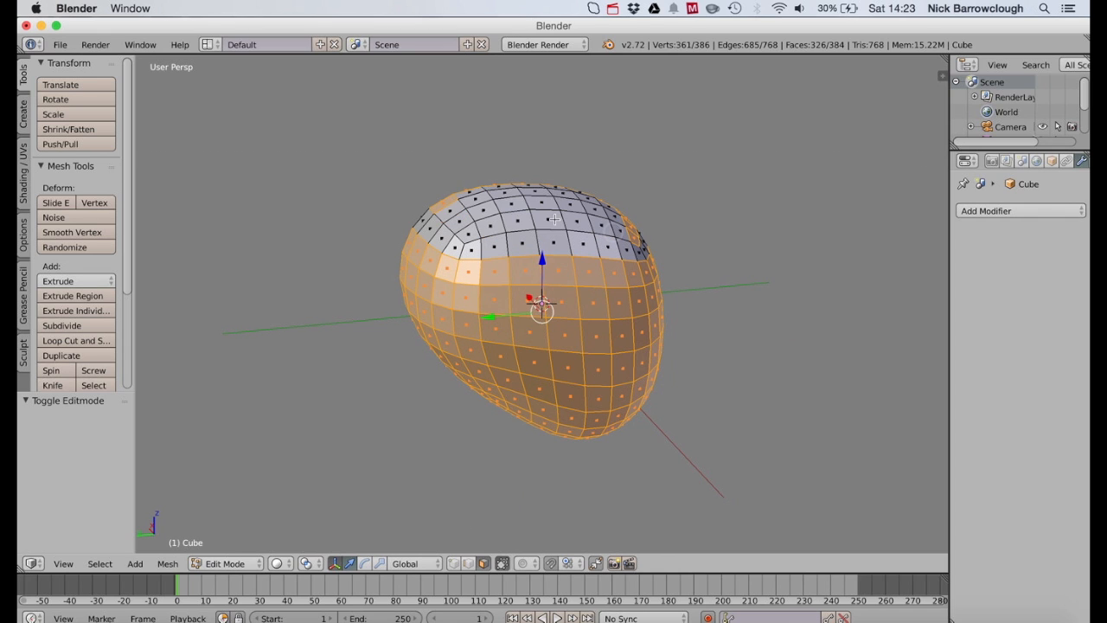
pyautogui.press('b')
pyautogui.moveTo(423, 161); pyautogui.dragTo(467, 212, button='middle')
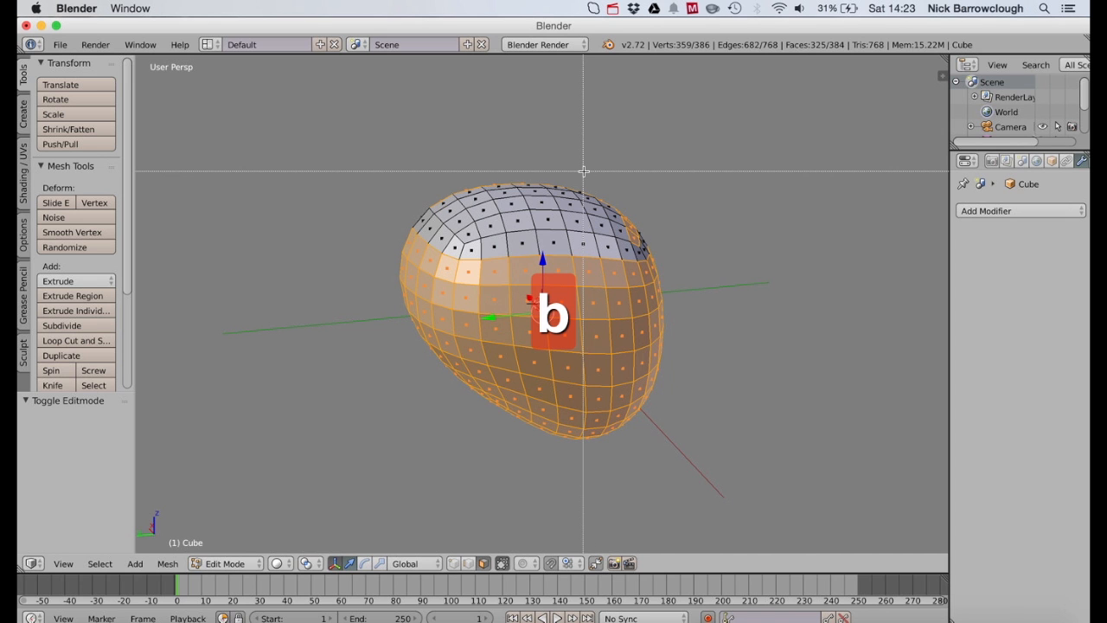
pyautogui.moveTo(583, 171); pyautogui.dragTo(639, 247, button='middle')
# Step: Box-deselect the remaining crown faces on the head's +X half, up to the forehead-height band
pyautogui.press('b')
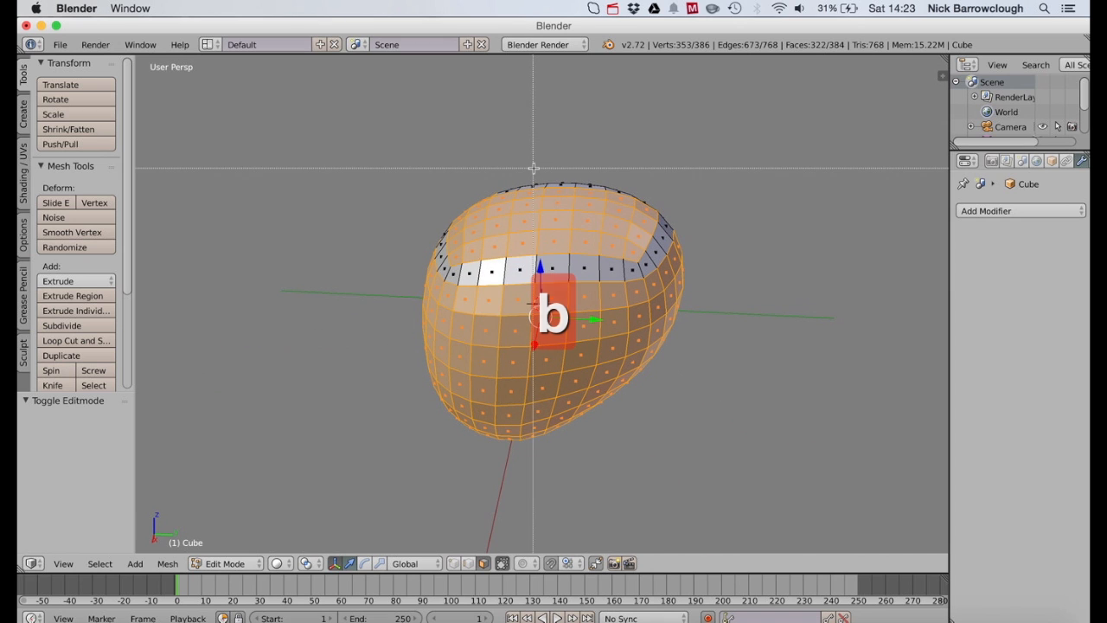
pyautogui.moveTo(526, 164); pyautogui.dragTo(649, 256, button='middle')
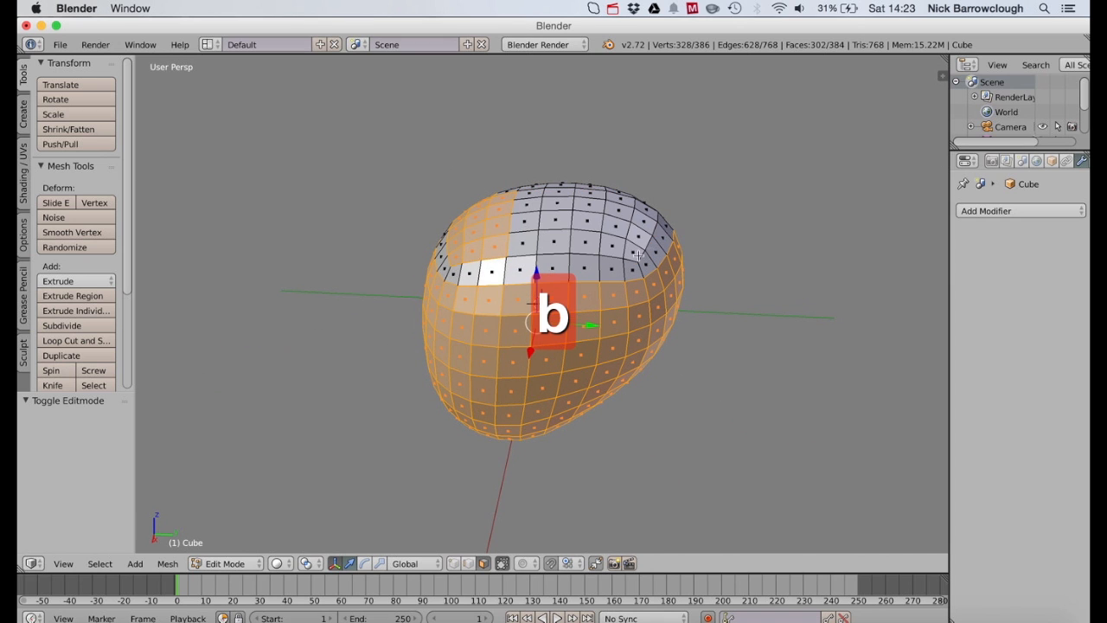
pyautogui.press('b')
pyautogui.moveTo(445, 168); pyautogui.dragTo(519, 250, button='middle')
pyautogui.moveTo(474, 215); pyautogui.dragTo(550, 243, button='middle')
# Step: Deselect a two-face-wide vertical strip down the middle of the head's -X side, from the crown to the jaw
pyautogui.hscroll(-15, 634, 206)
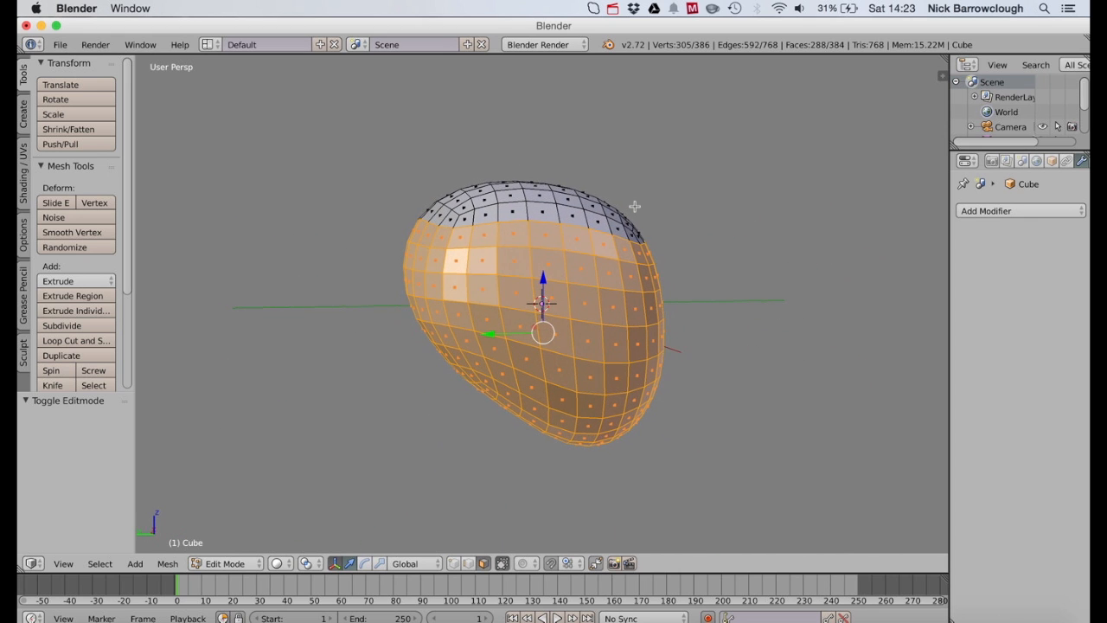
pyautogui.hscroll(-3, 634, 206)
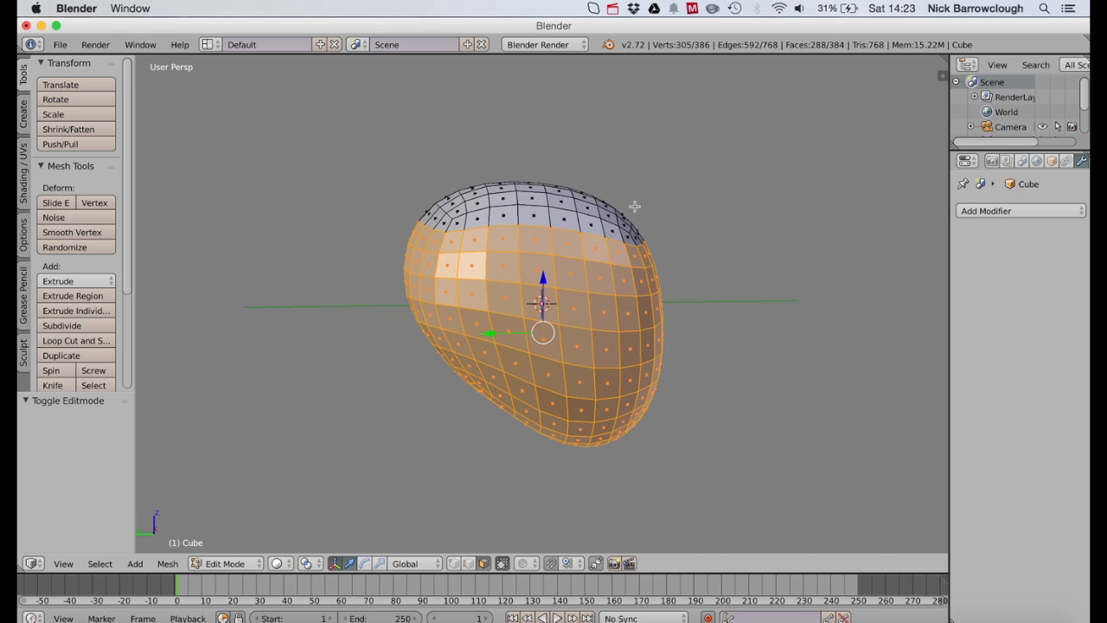
pyautogui.keyDown('shift'); pyautogui.rightClick(510, 235); pyautogui.keyUp('shift')
pyautogui.keyDown('shift'); pyautogui.rightClick(537, 265); pyautogui.keyUp('shift')
pyautogui.keyDown('shift'); pyautogui.rightClick(516, 298); pyautogui.keyUp('shift')
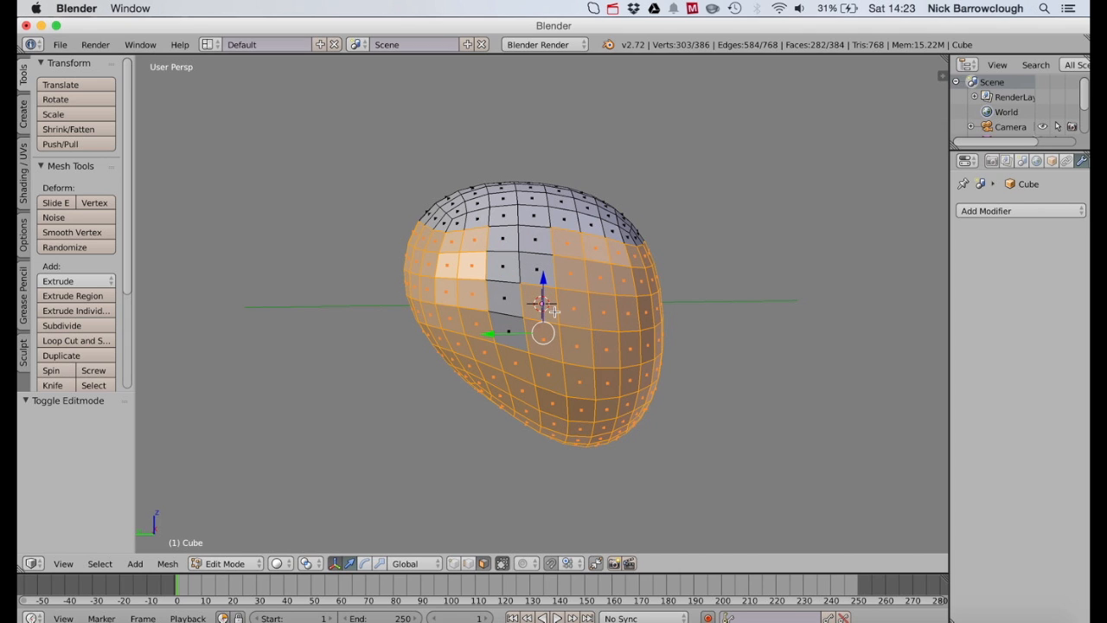
pyautogui.keyDown('shift'); pyautogui.rightClick(561, 340); pyautogui.keyUp('shift')
pyautogui.keyDown('shift'); pyautogui.rightClick(550, 366); pyautogui.keyUp('shift')
pyautogui.keyDown('shift'); pyautogui.rightClick(519, 365); pyautogui.keyUp('shift')
pyautogui.keyDown('shift'); pyautogui.rightClick(523, 389); pyautogui.keyUp('shift')
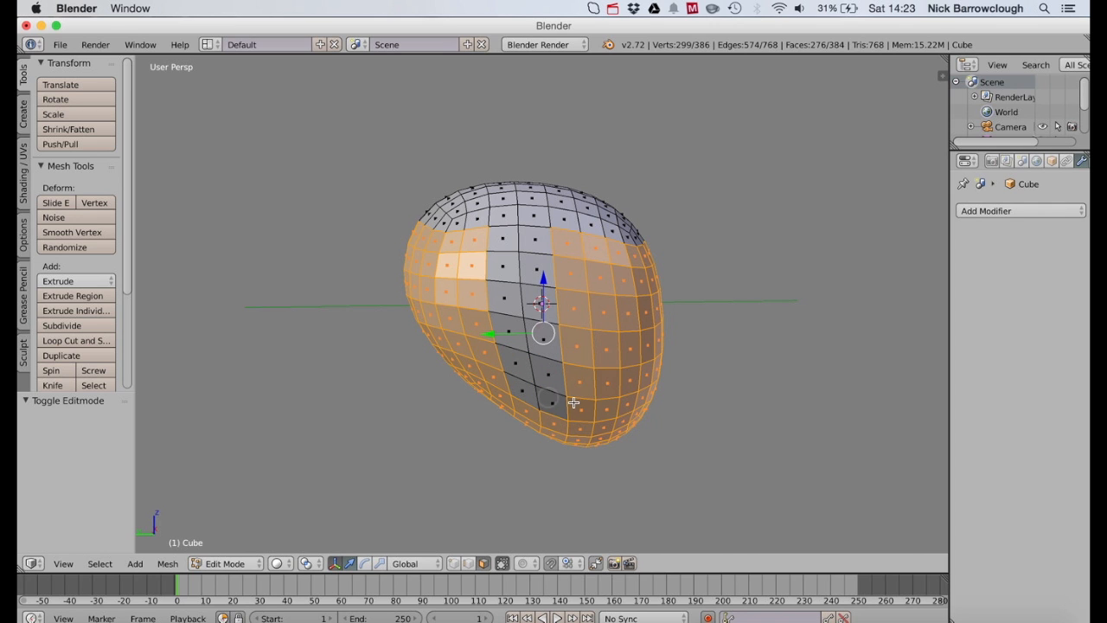
# Step: Extend the deselection forward from the -X strip's lower end as a two-face-high jaw band
pyautogui.keyDown('shift'); pyautogui.rightClick(570, 397); pyautogui.keyUp('shift')
pyautogui.keyDown('shift'); pyautogui.rightClick(601, 383); pyautogui.keyUp('shift')
pyautogui.keyDown('shift'); pyautogui.rightClick(607, 408); pyautogui.keyUp('shift')
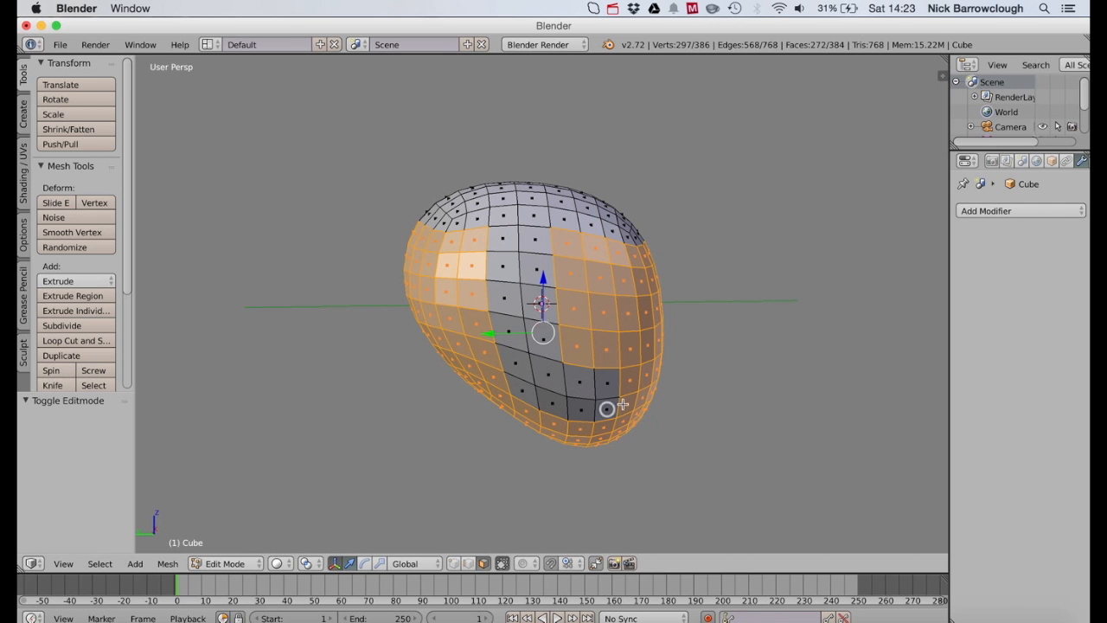
pyautogui.keyDown('shift'); pyautogui.rightClick(629, 375); pyautogui.keyUp('shift')
# Step: Continue deselecting the two-face-high jaw band across the -X half of the chin and the front of the face
pyautogui.hscroll(5, 631, 376)
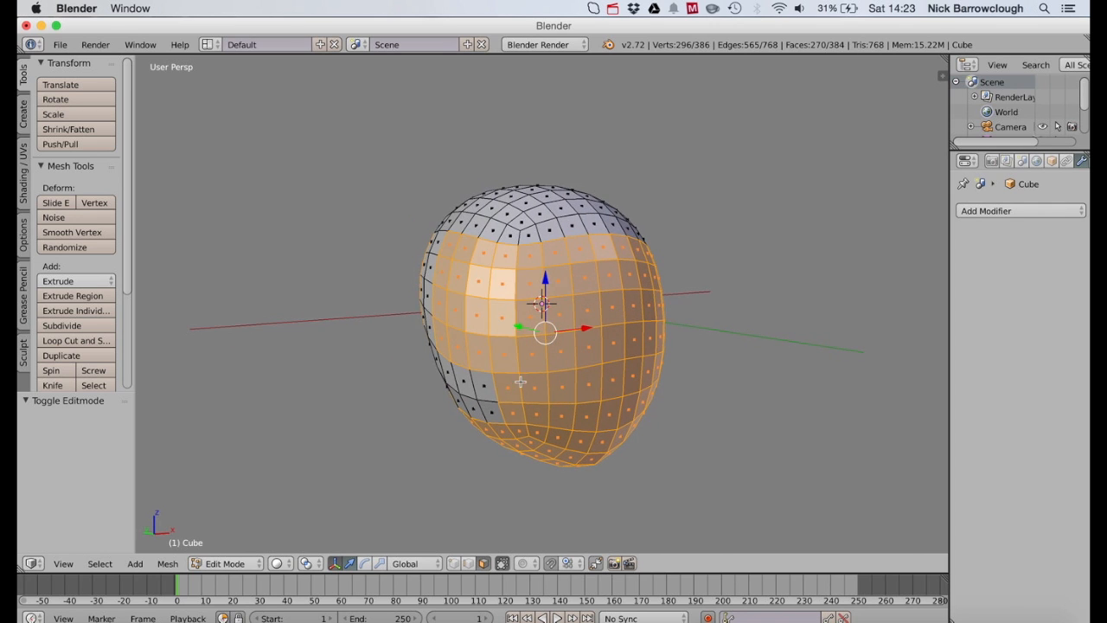
pyautogui.keyDown('shift'); pyautogui.rightClick(551, 417); pyautogui.keyUp('shift')
pyautogui.keyDown('shift'); pyautogui.rightClick(531, 391); pyautogui.keyUp('shift')
pyautogui.keyDown('shift'); pyautogui.rightClick(593, 383); pyautogui.keyUp('shift')
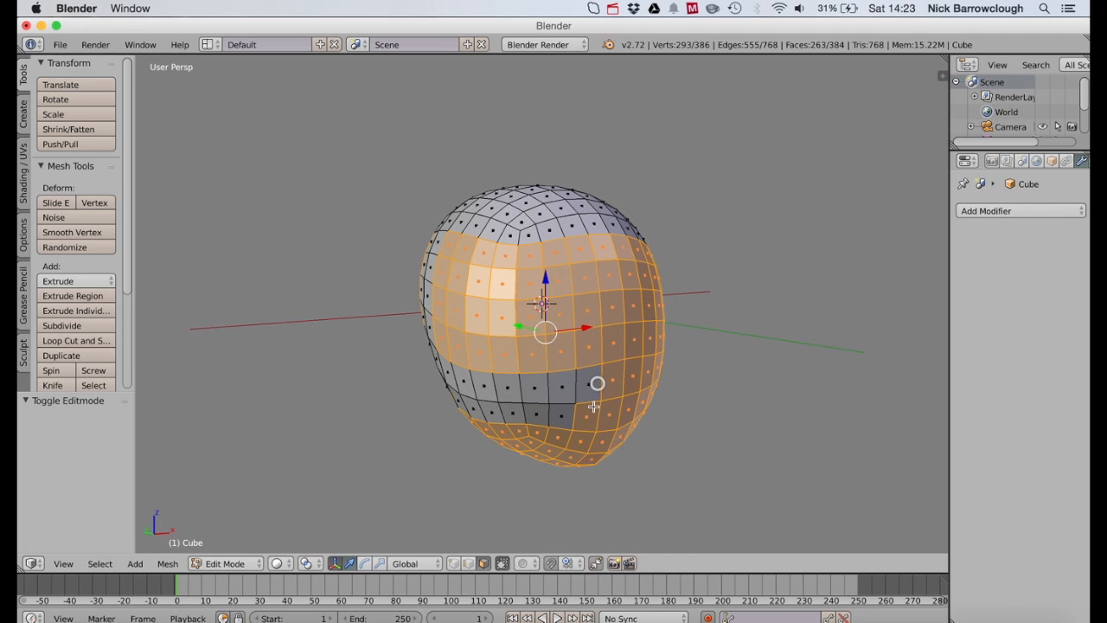
pyautogui.keyDown('shift'); pyautogui.rightClick(614, 385); pyautogui.keyUp('shift')
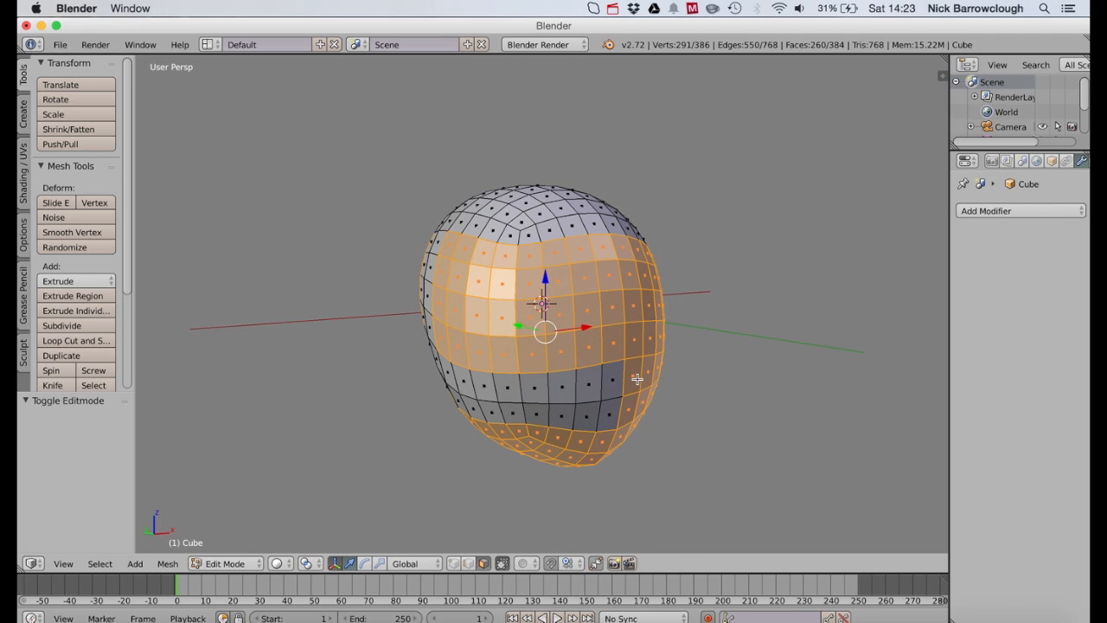
pyautogui.keyDown('shift'); pyautogui.rightClick(634, 377); pyautogui.keyUp('shift')
# Step: Carry the deselected two-face-high jaw band around the front corner onto the head's +X side
pyautogui.hscroll(5, 632, 421)
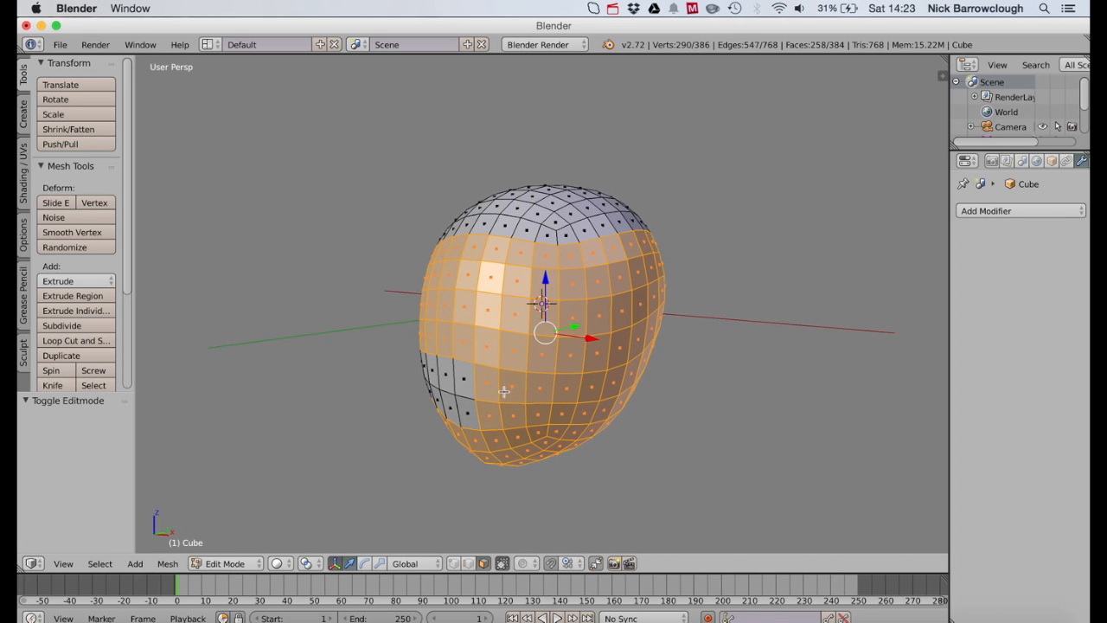
pyautogui.keyDown('shift'); pyautogui.rightClick(486, 413); pyautogui.keyUp('shift')
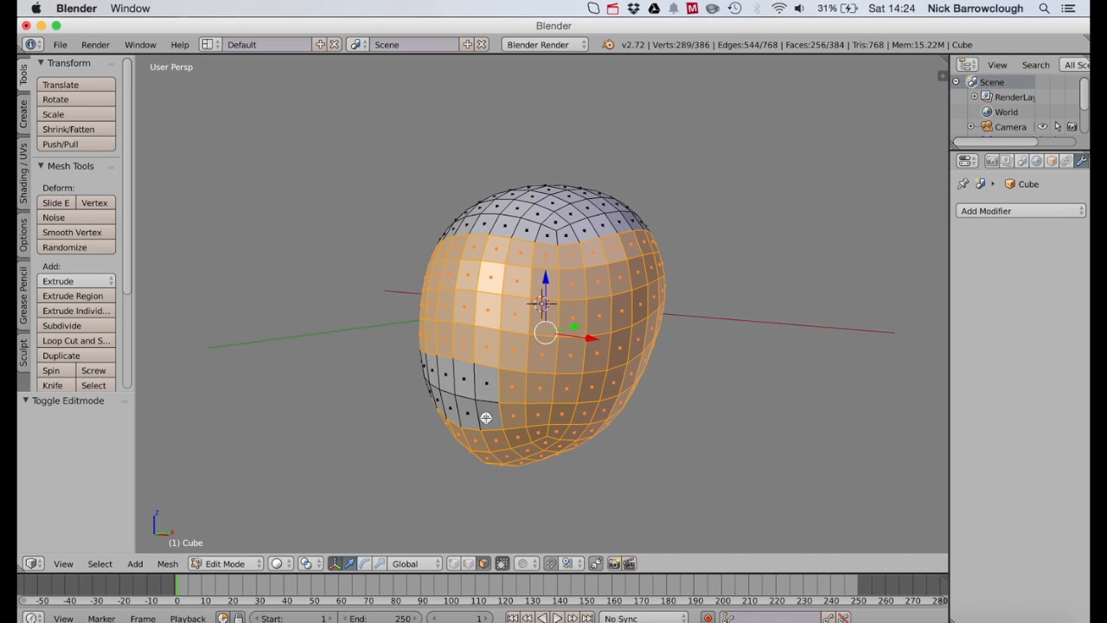
pyautogui.keyDown('shift'); pyautogui.rightClick(516, 384); pyautogui.keyUp('shift')
pyautogui.keyDown('shift'); pyautogui.rightClick(545, 410); pyautogui.keyUp('shift')
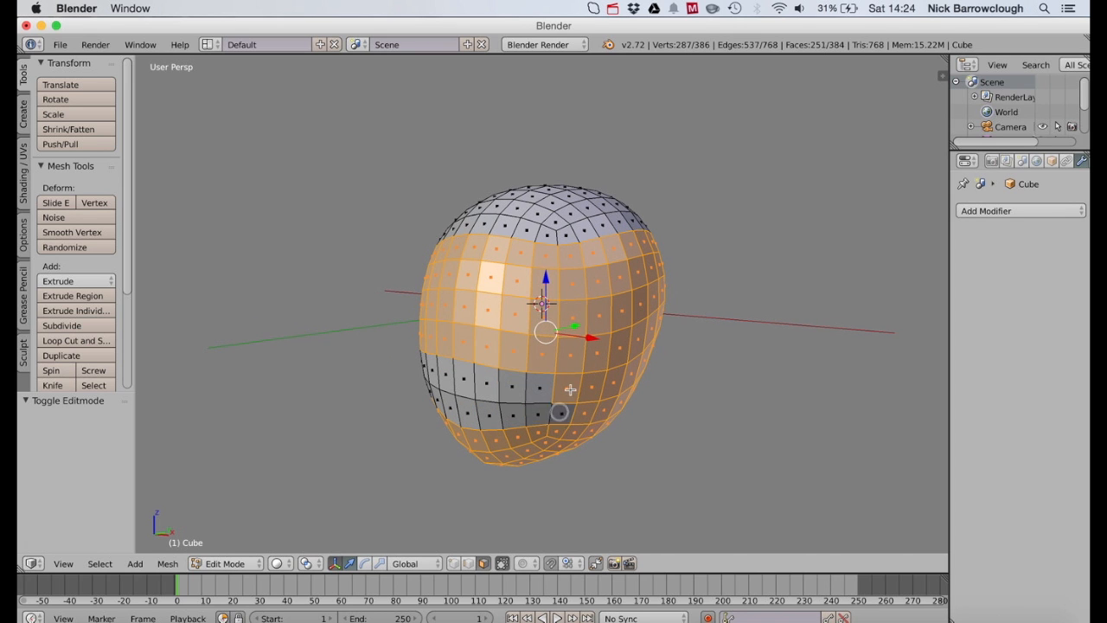
pyautogui.keyDown('shift'); pyautogui.rightClick(569, 389); pyautogui.keyUp('shift')
pyautogui.keyDown('shift'); pyautogui.rightClick(596, 386); pyautogui.keyUp('shift')
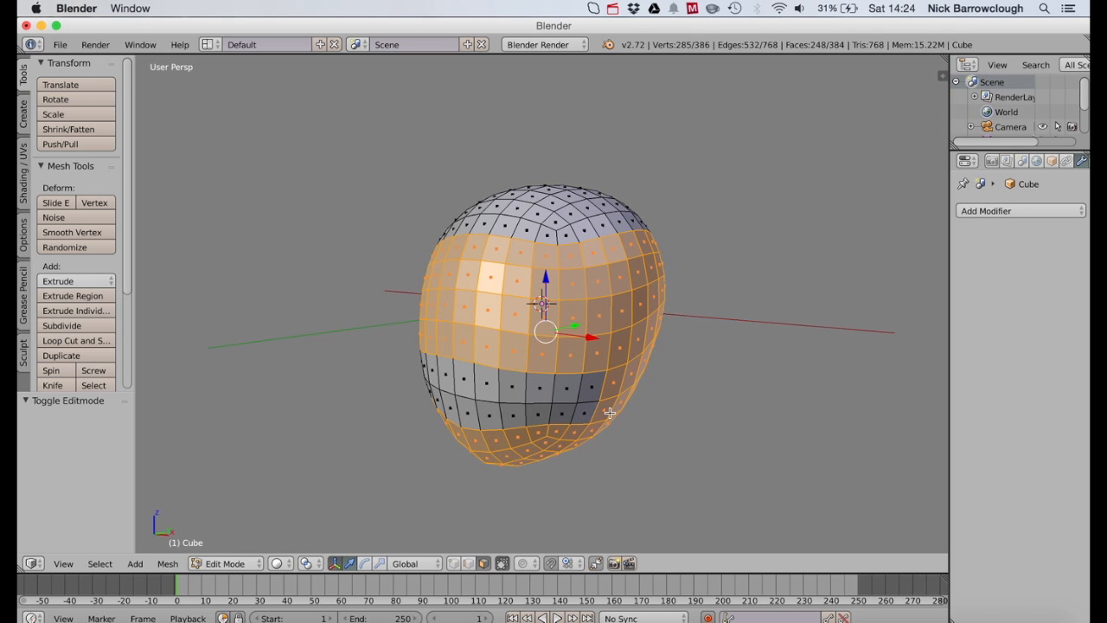
pyautogui.keyDown('shift'); pyautogui.rightClick(610, 412); pyautogui.keyUp('shift')
pyautogui.keyDown('shift'); pyautogui.rightClick(609, 387); pyautogui.keyUp('shift')
# Step: Deselect a matching two-face-wide vertical strip on the +X side, joining the crown to the jaw band
pyautogui.hscroll(10, 609, 387)
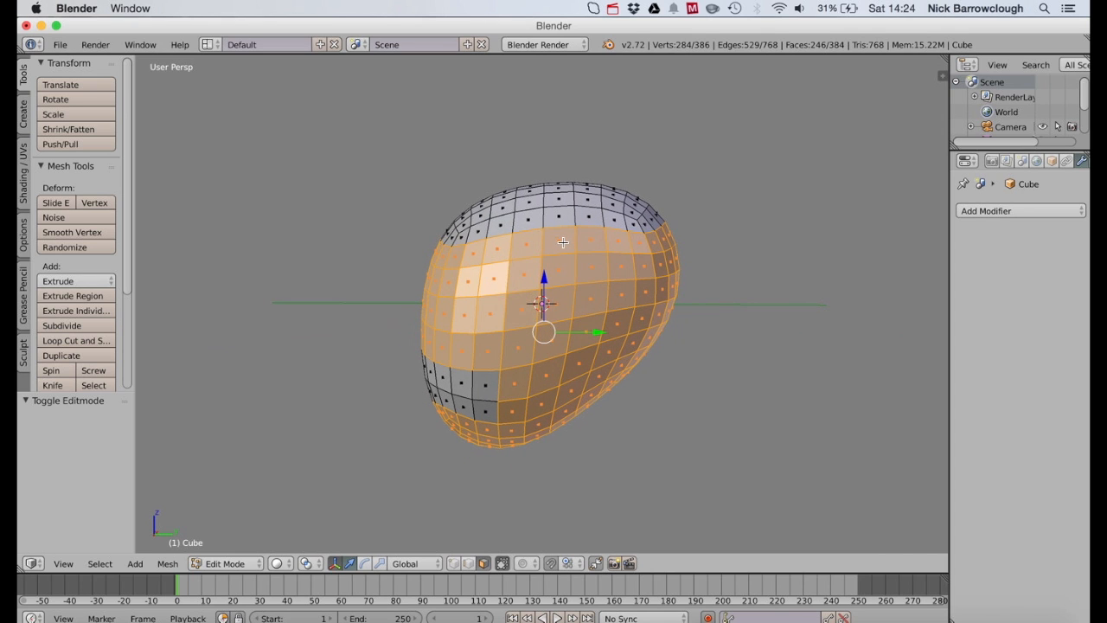
pyautogui.keyDown('shift'); pyautogui.rightClick(560, 241); pyautogui.keyUp('shift')
pyautogui.keyDown('shift'); pyautogui.rightClick(525, 246); pyautogui.keyUp('shift')
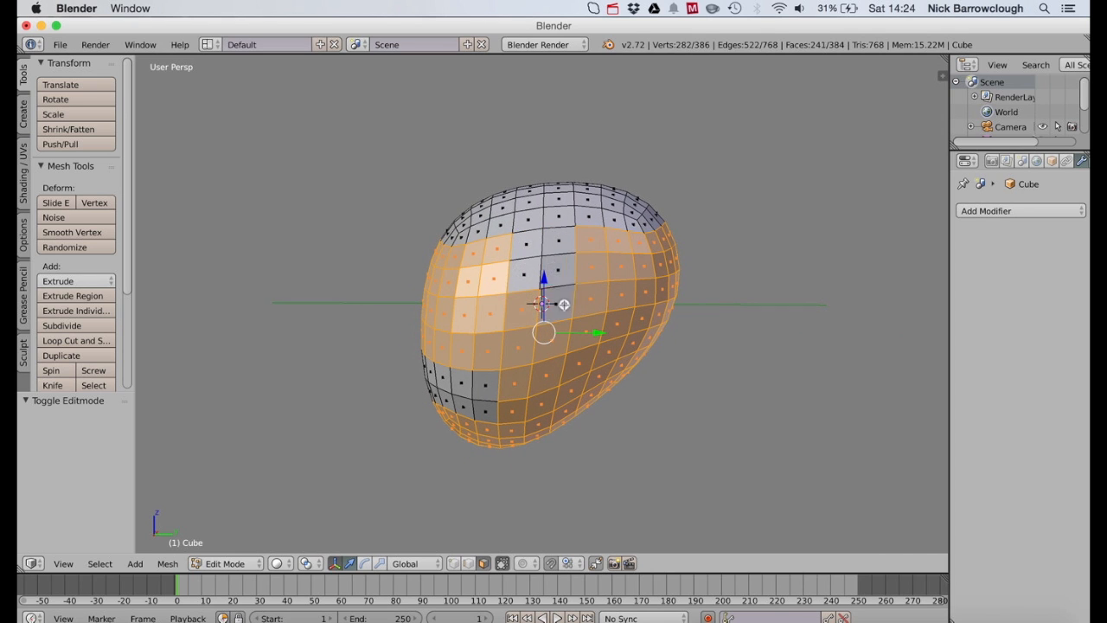
pyautogui.keyDown('shift'); pyautogui.rightClick(523, 307); pyautogui.keyUp('shift')
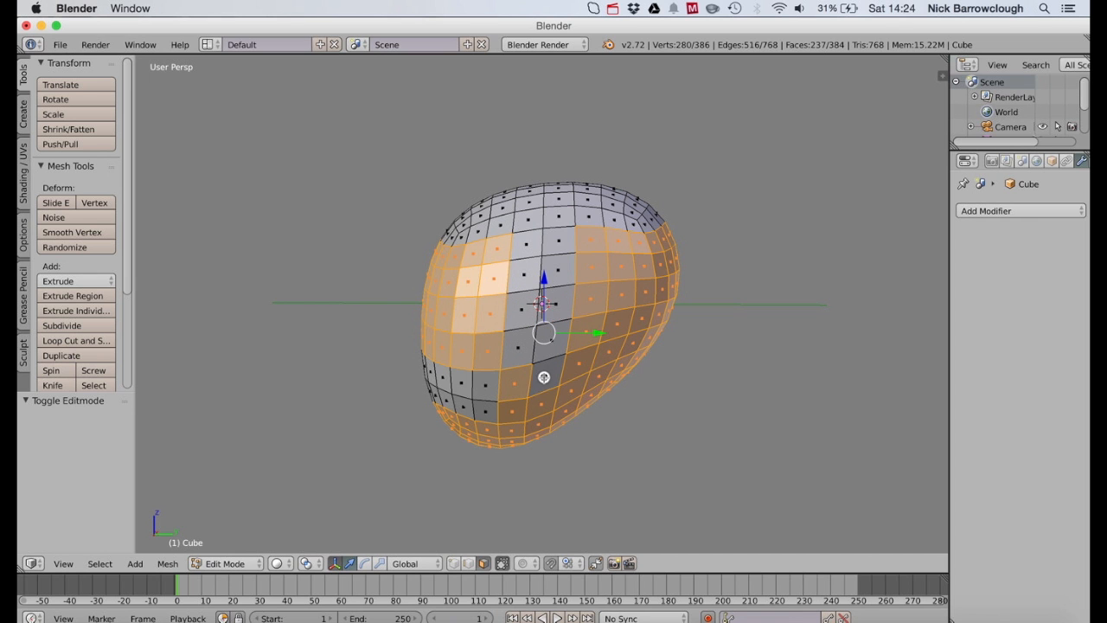
pyautogui.keyDown('shift'); pyautogui.rightClick(543, 377); pyautogui.keyUp('shift')
pyautogui.keyDown('shift'); pyautogui.rightClick(513, 409); pyautogui.keyUp('shift')
# Step: Delete the faces still selected around the crown, side strips and jaw band, using the Faces option
pyautogui.hscroll(-10, 541, 396)
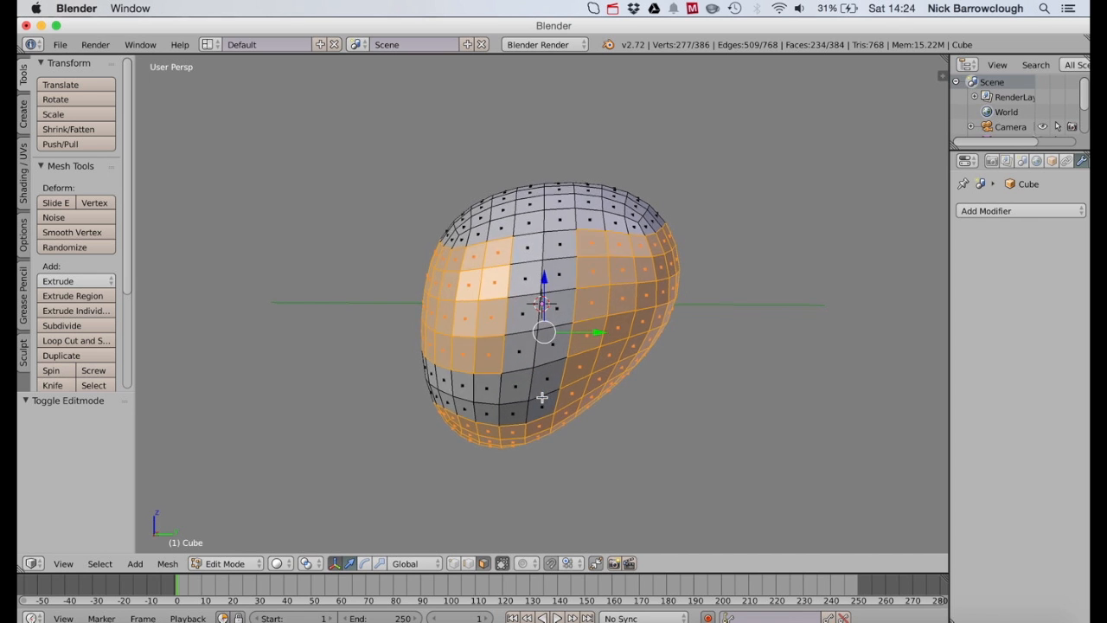
pyautogui.hscroll(-10, 542, 396)
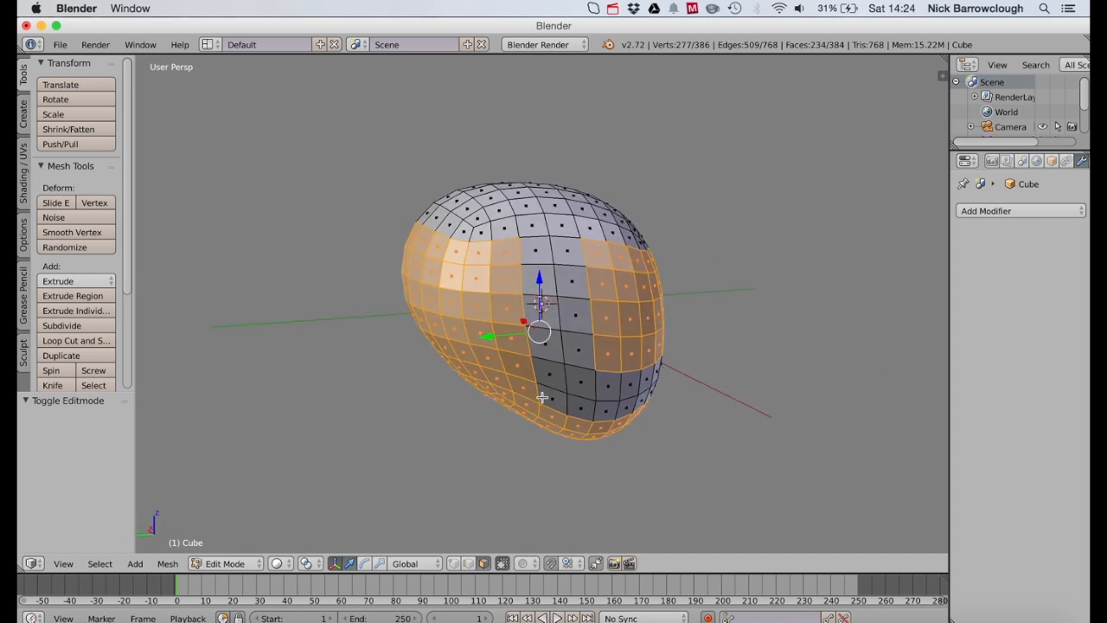
pyautogui.hscroll(-10, 541, 396)
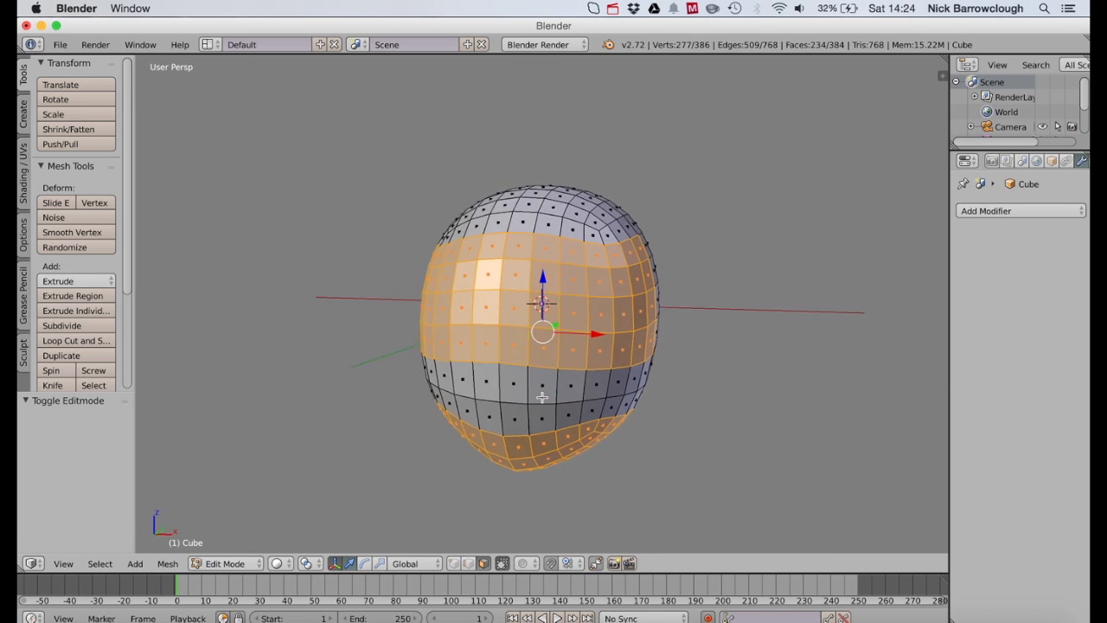
pyautogui.hscroll(-10, 541, 396)
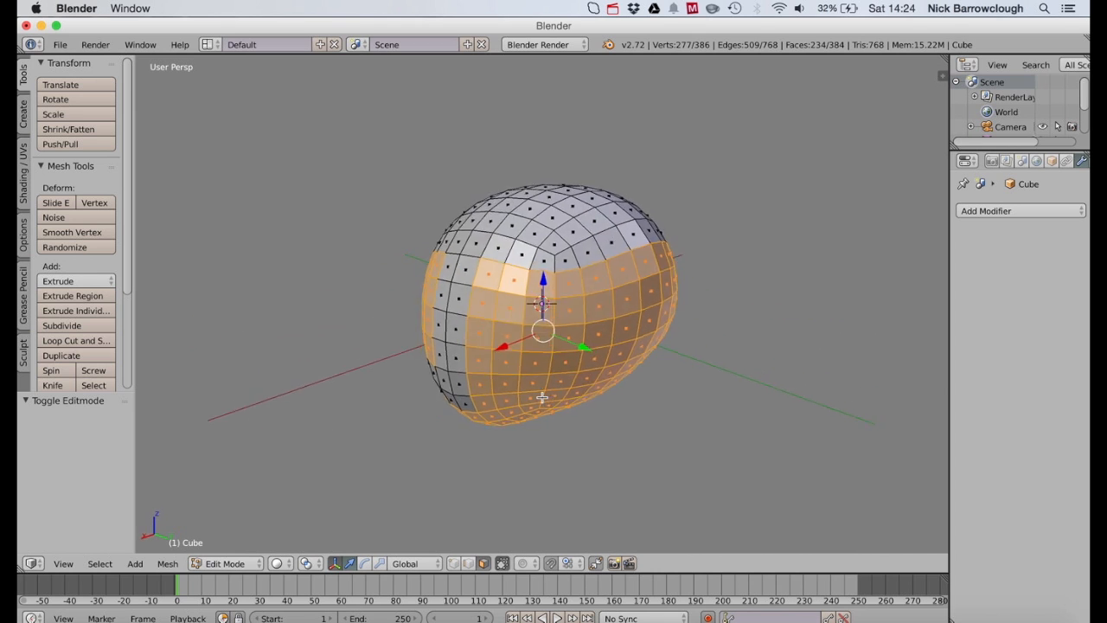
pyautogui.hscroll(-10, 542, 397)
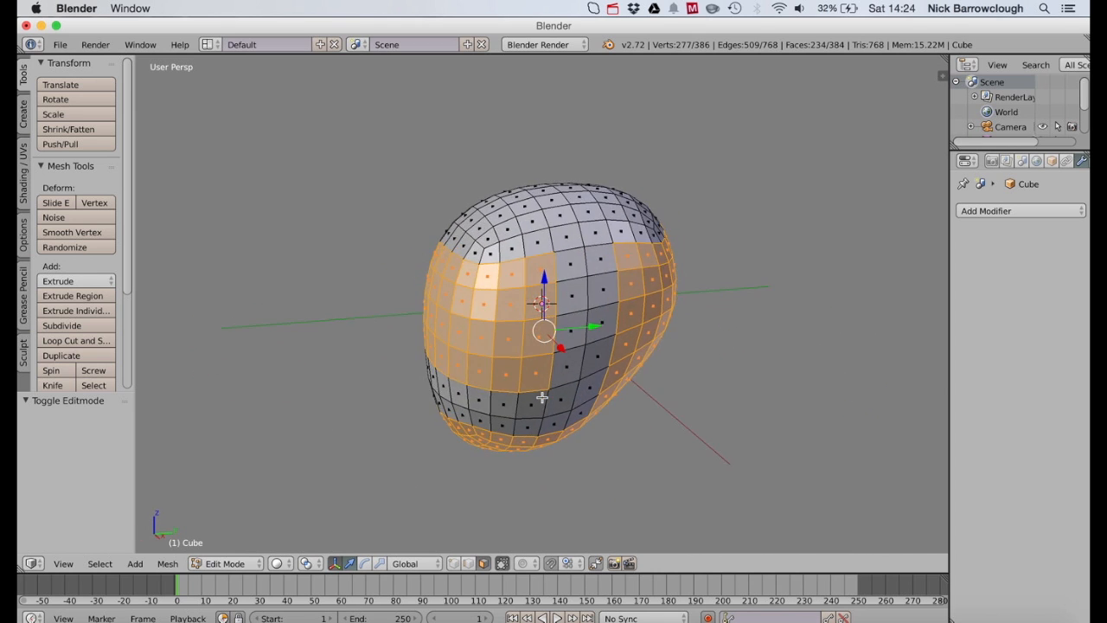
pyautogui.hscroll(-10, 542, 397)
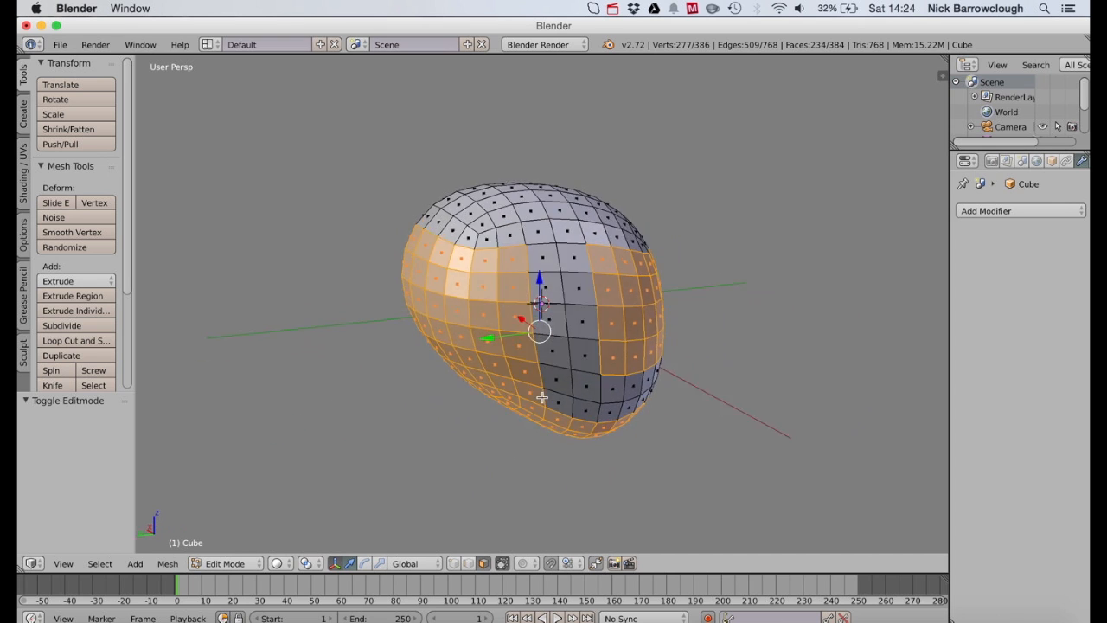
pyautogui.hscroll(-8, 542, 396)
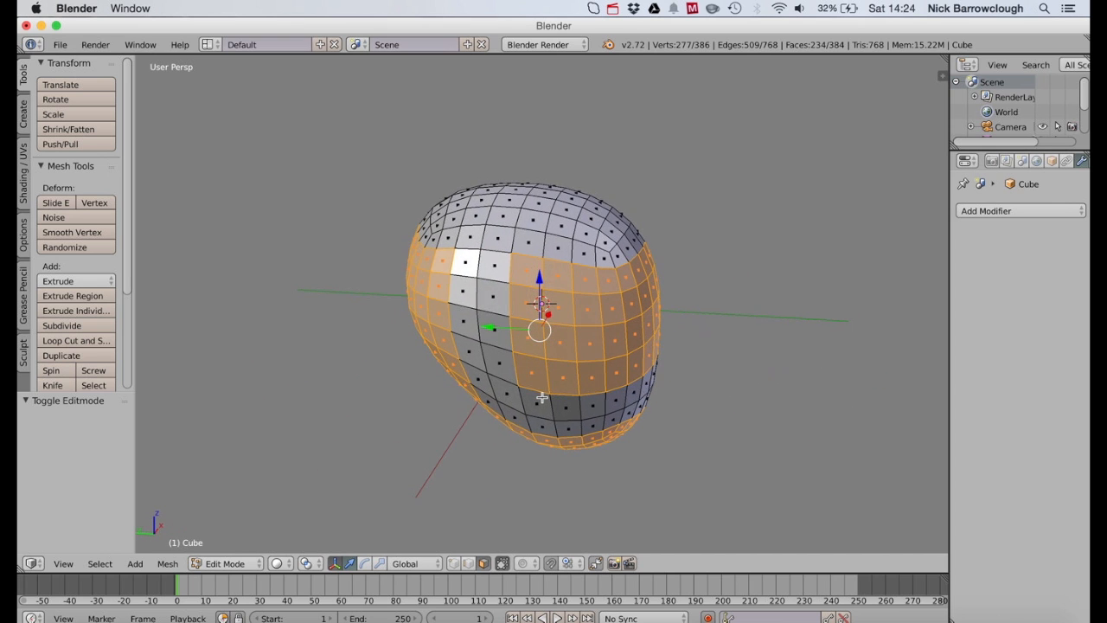
pyautogui.press('x')
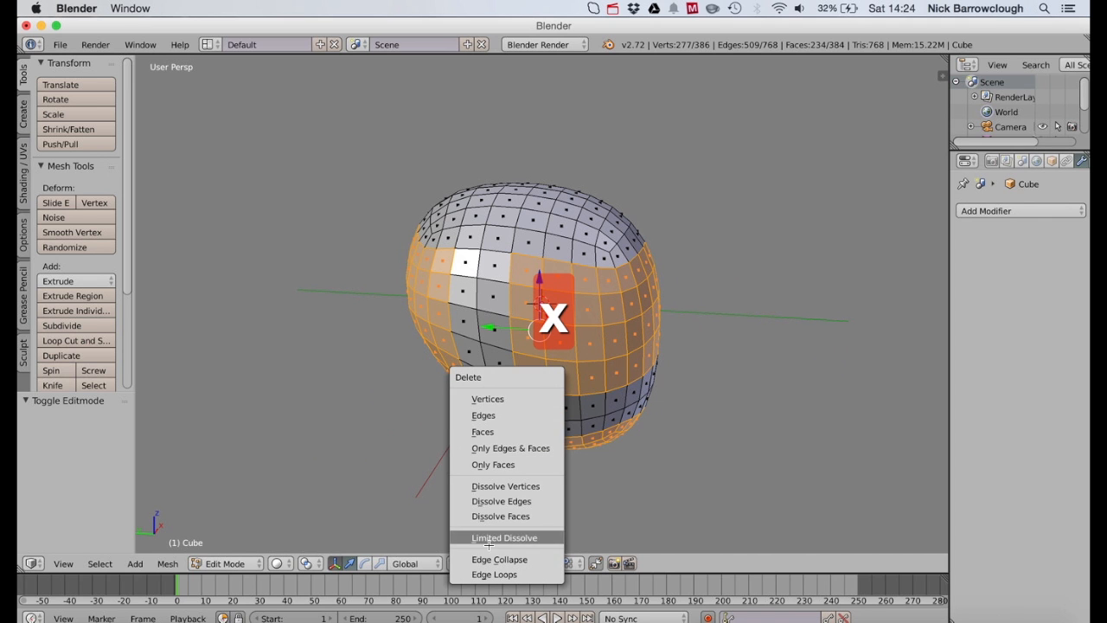
pyautogui.click(492, 430)
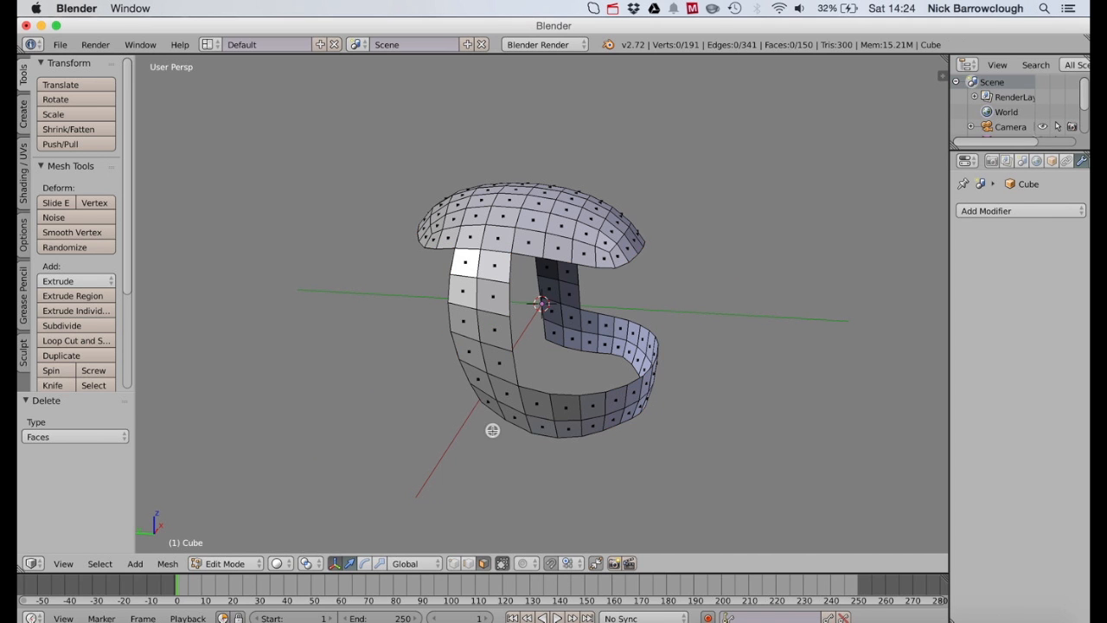
pyautogui.hscroll(-10, 499, 227)
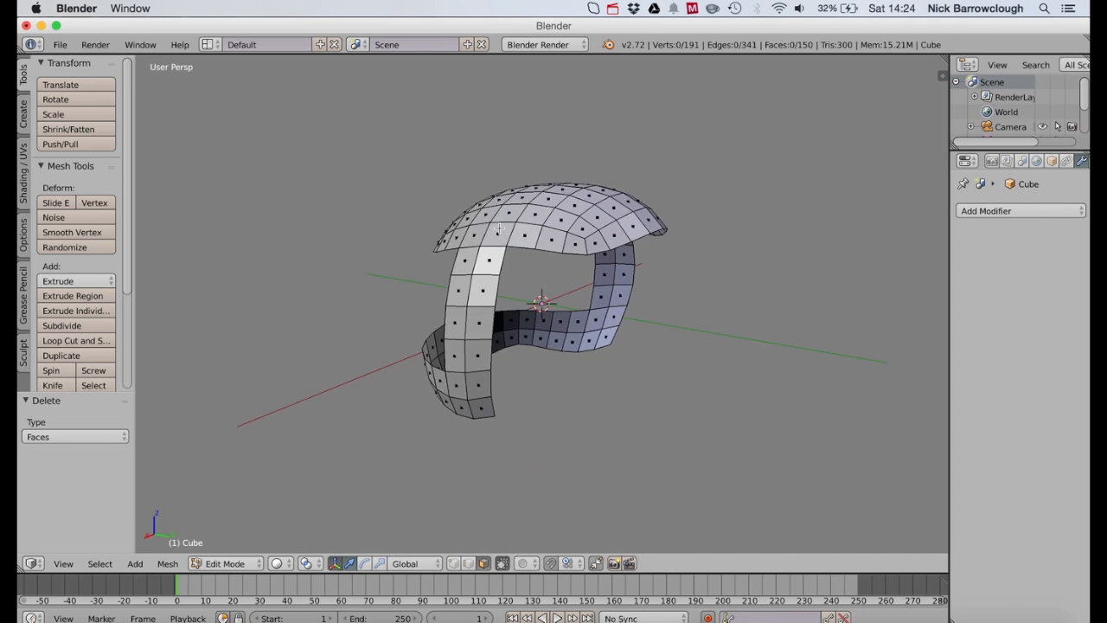
pyautogui.hscroll(-10, 499, 227)
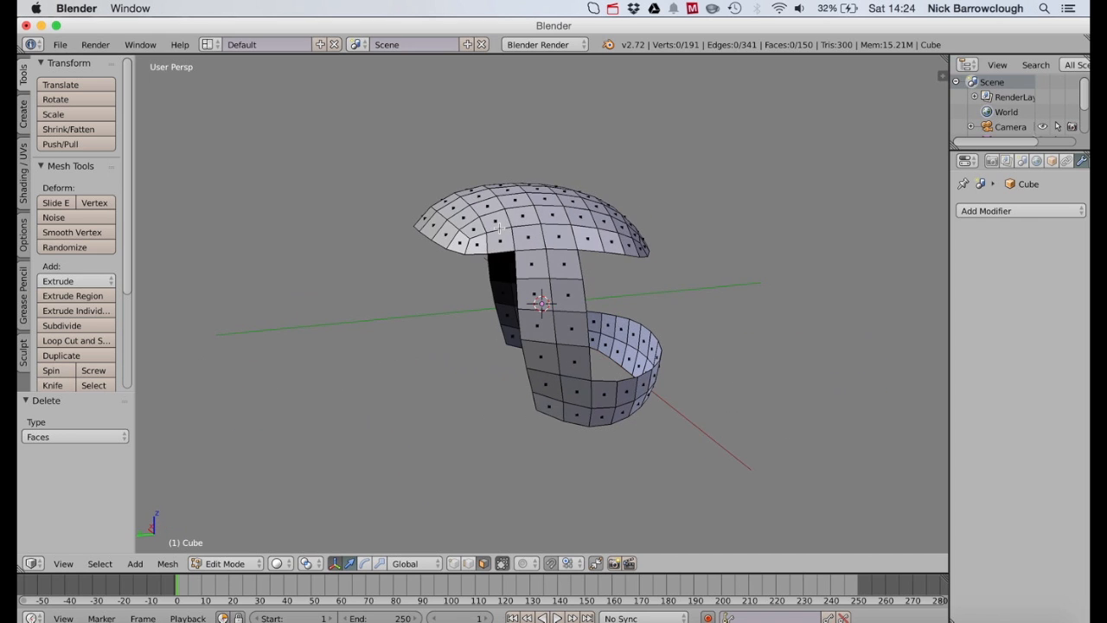
pyautogui.hscroll(-8, 499, 227)
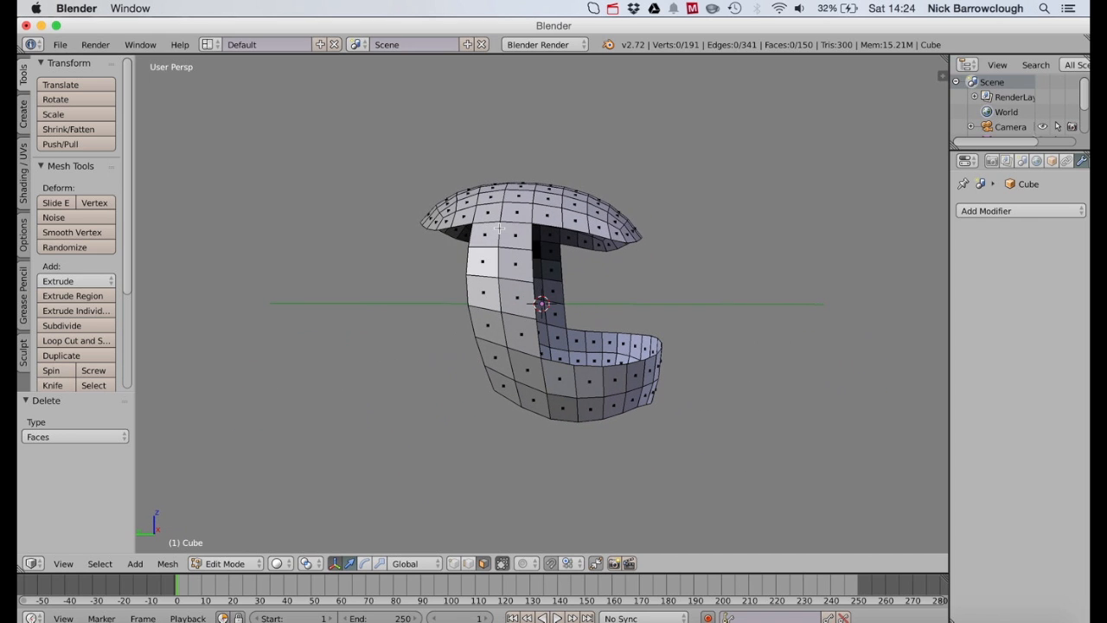
pyautogui.hscroll(-10, 499, 228)
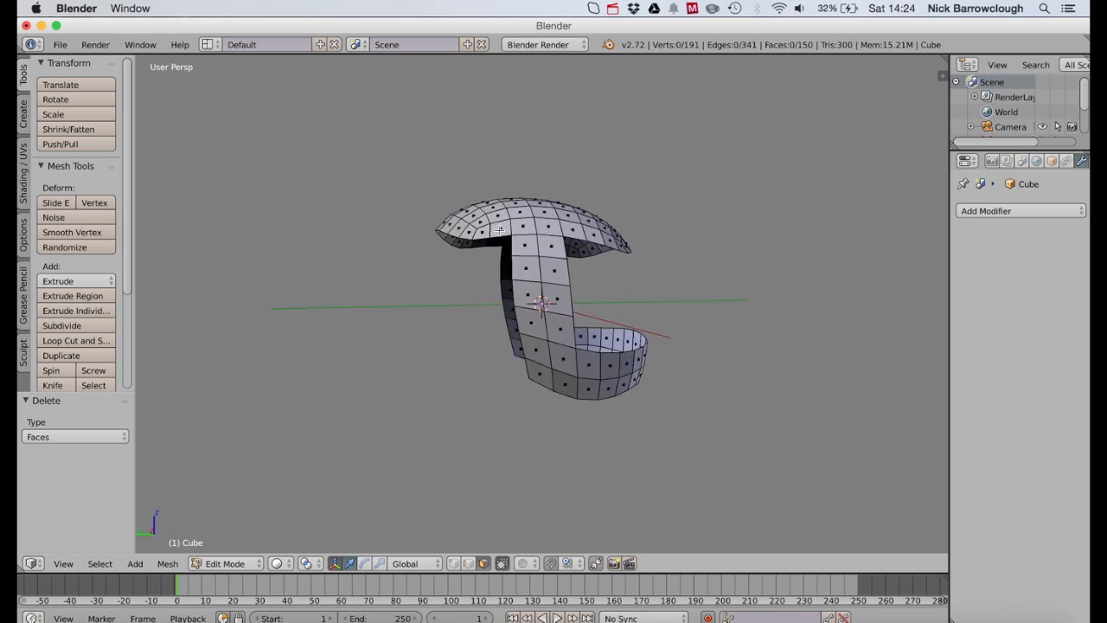
pyautogui.hscroll(-10, 499, 227)
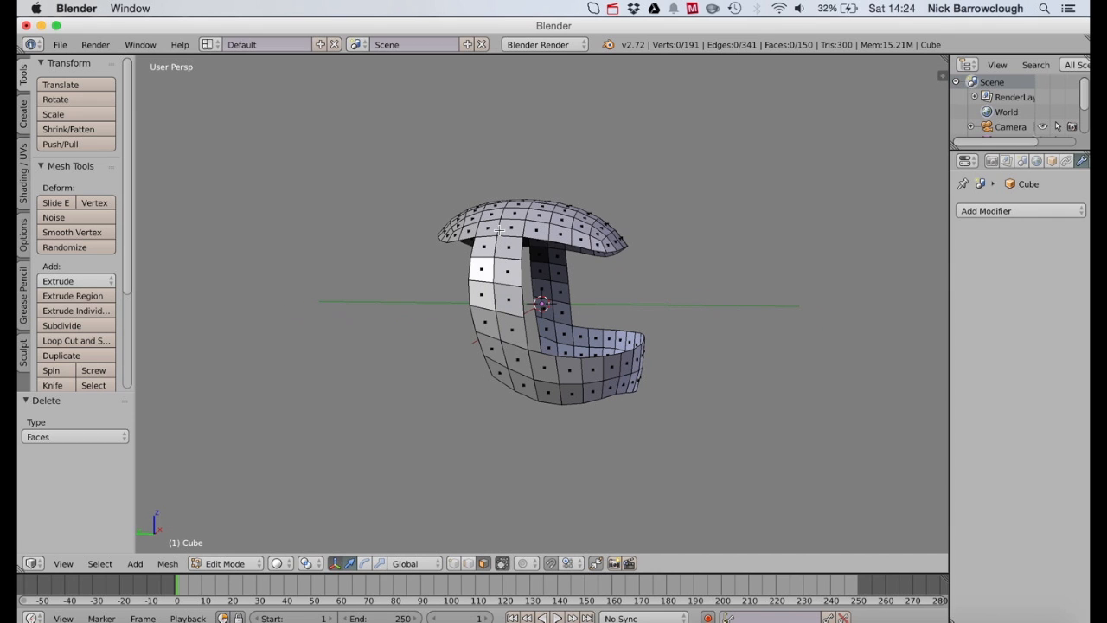
# Step: Return the cut-down helmet to Object Mode, duplicate it in place, hide the duplicate and reselect the original
pyautogui.hscroll(-8, 499, 228)
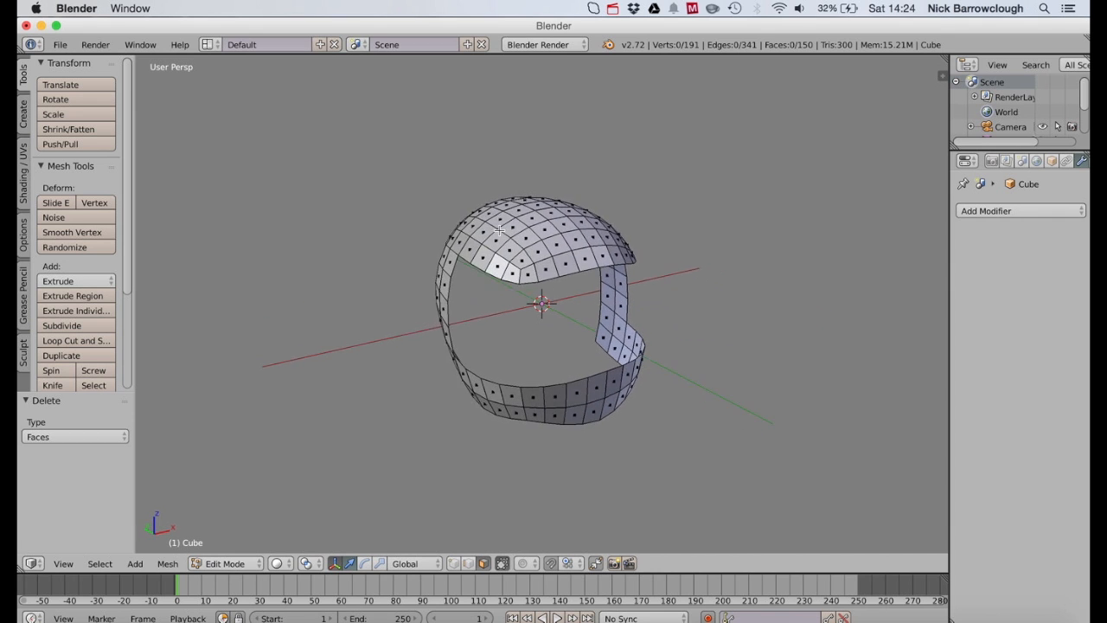
pyautogui.click(225, 563)
pyautogui.click(235, 545)
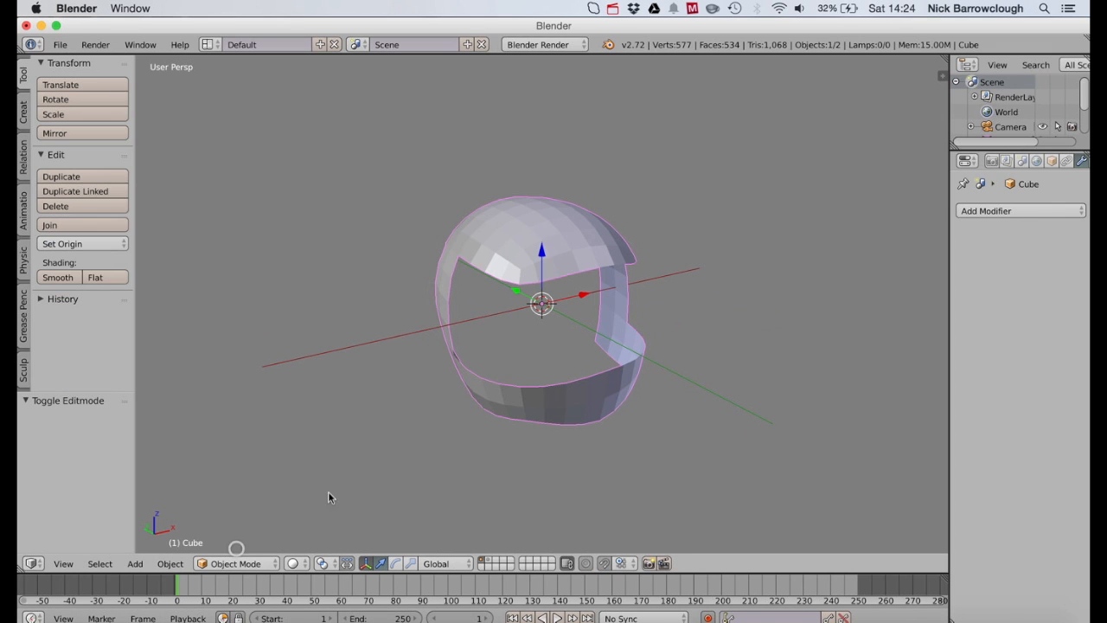
pyautogui.hotkey('shift', 'd')
pyautogui.rightClick(510, 235)
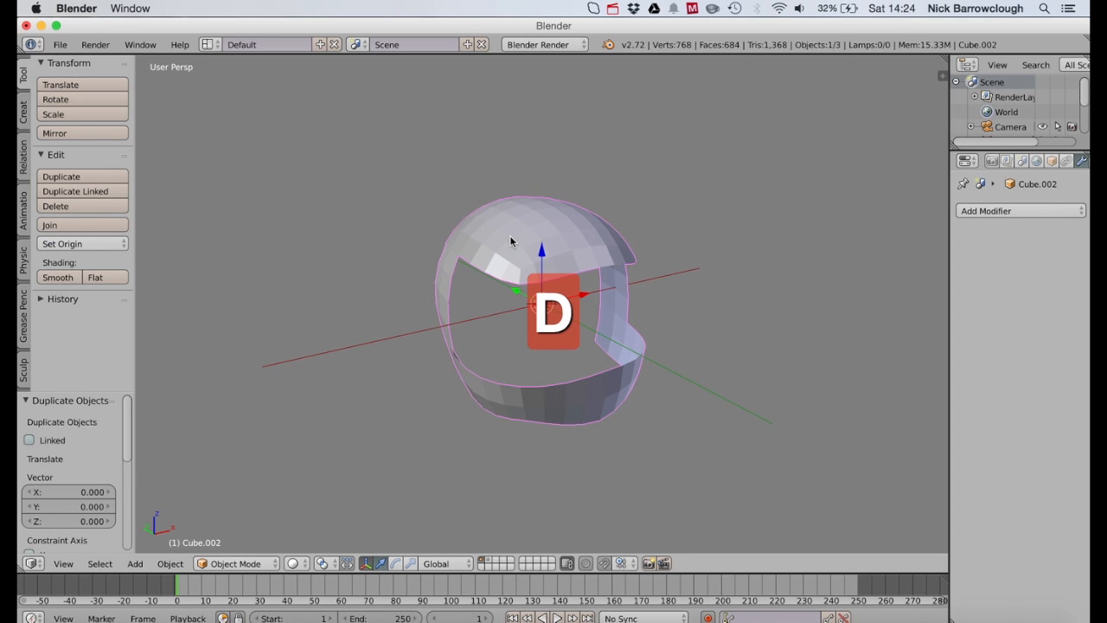
pyautogui.press('h')
pyautogui.hscroll(-5, 509, 235)
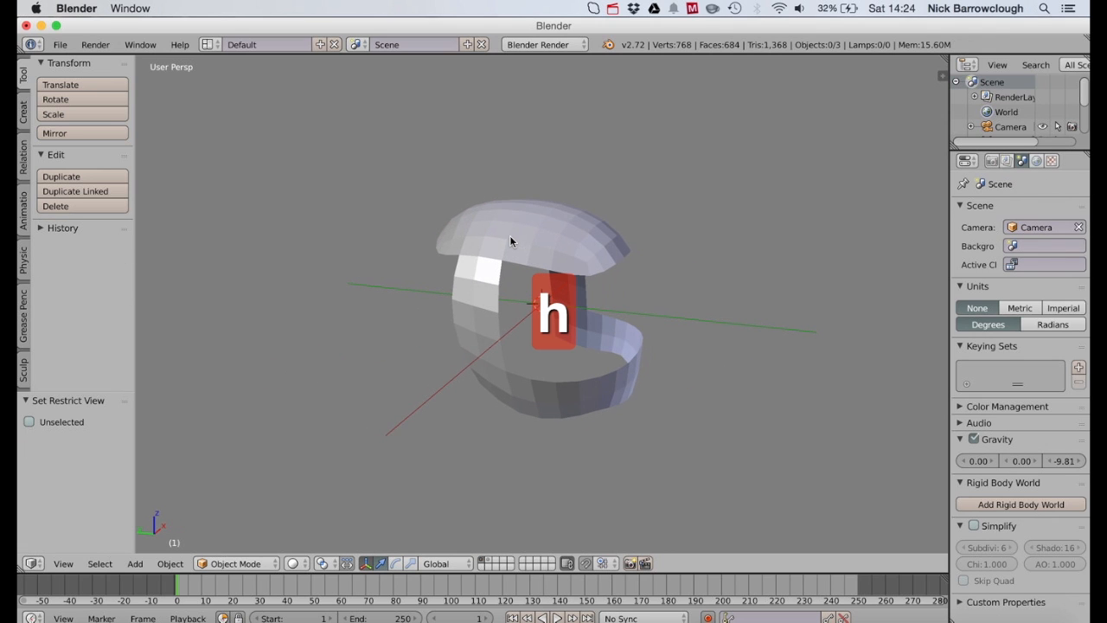
pyautogui.rightClick(510, 235)
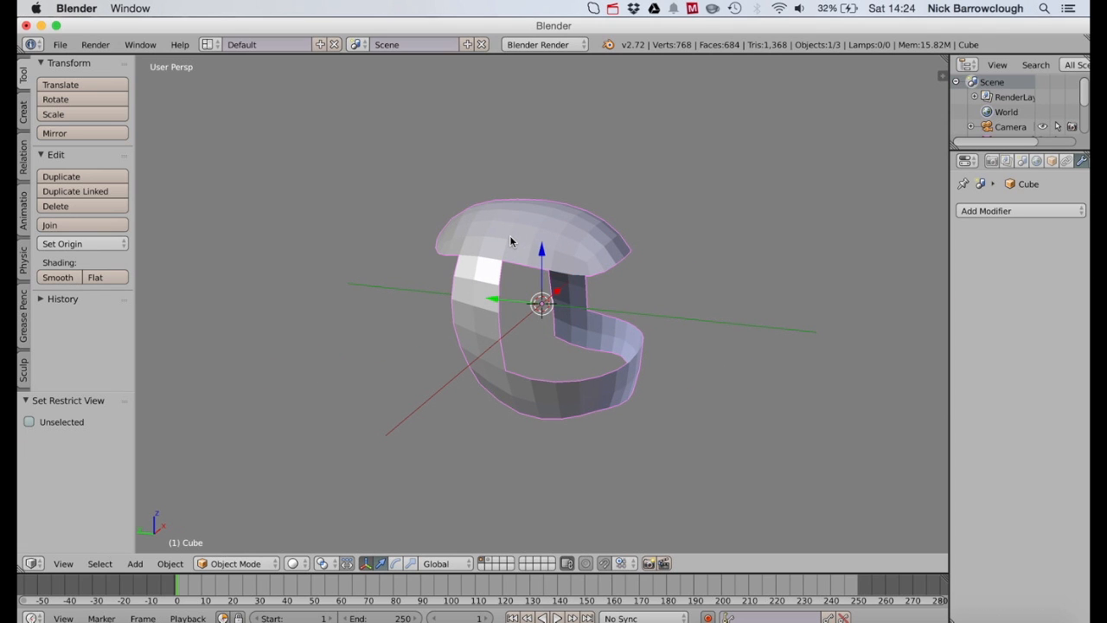
# Step: Enlarge the Outliner to list every scene object and select the hidden helmet duplicate Cube.002
pyautogui.scroll(-2, 1022, 105)
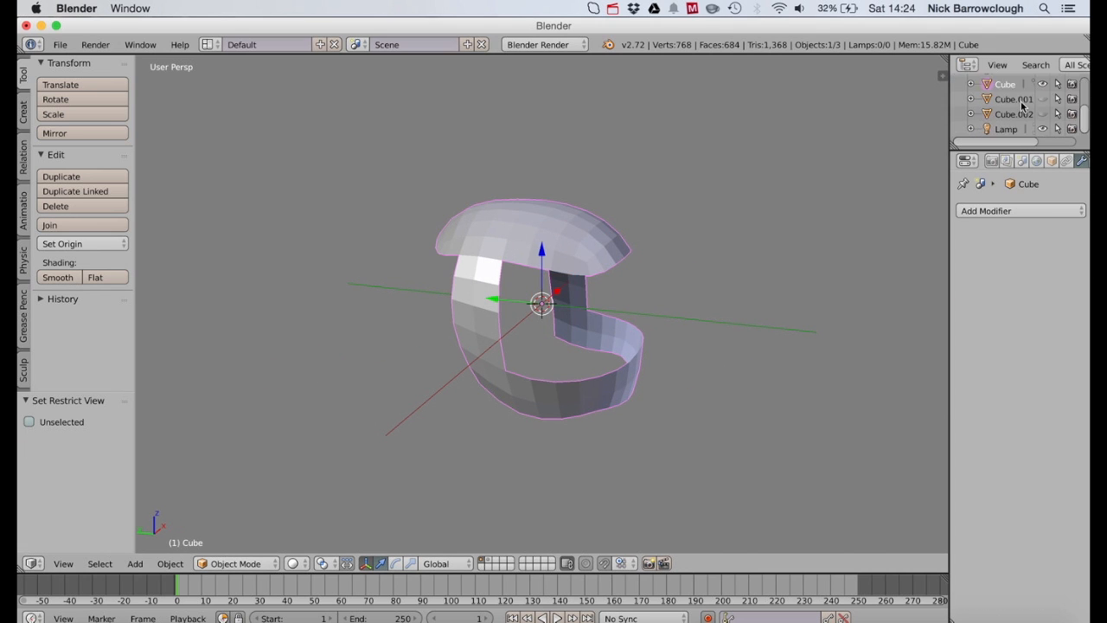
pyautogui.moveTo(1042, 150); pyautogui.dragTo(1050, 245)
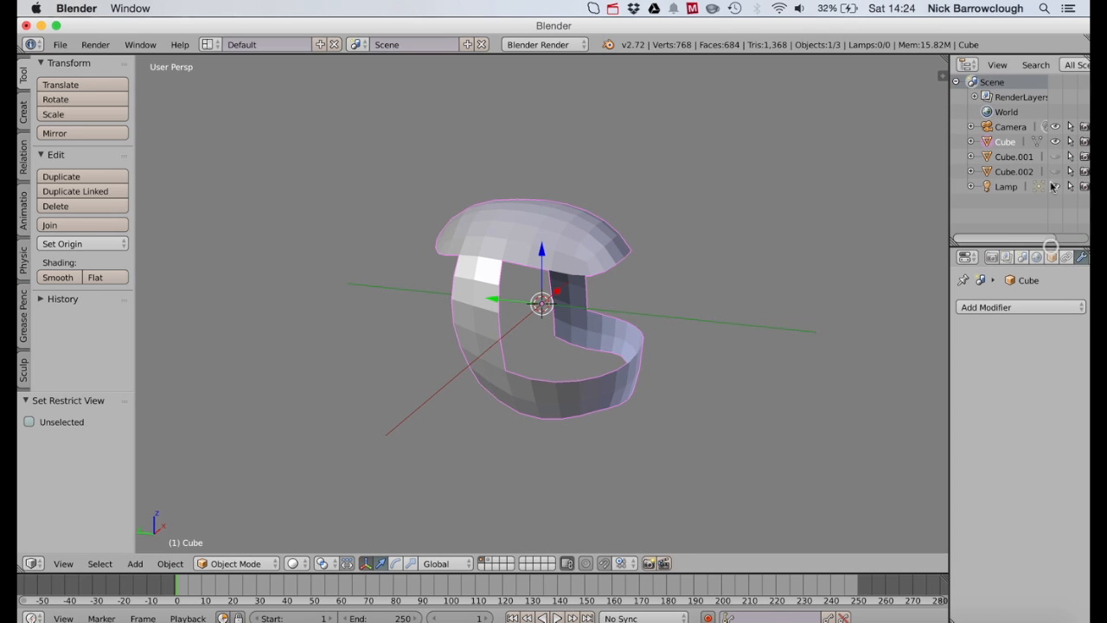
pyautogui.click(1008, 172)
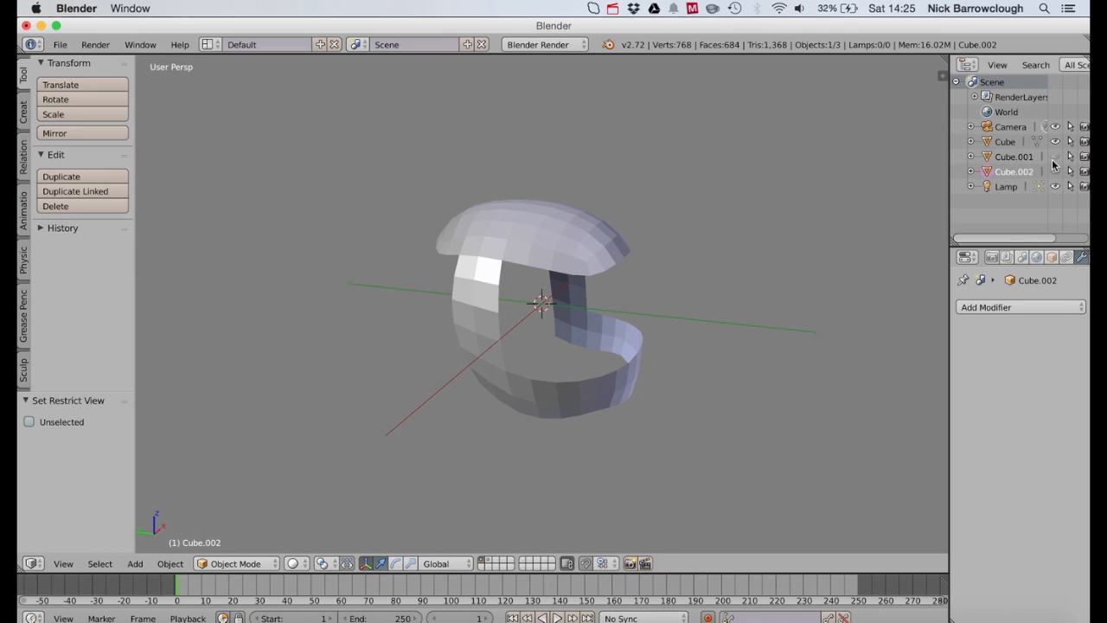
# Step: Check which object is which by toggling the visibility of Cube.001, Cube.002 and Cube
pyautogui.click(1055, 157)
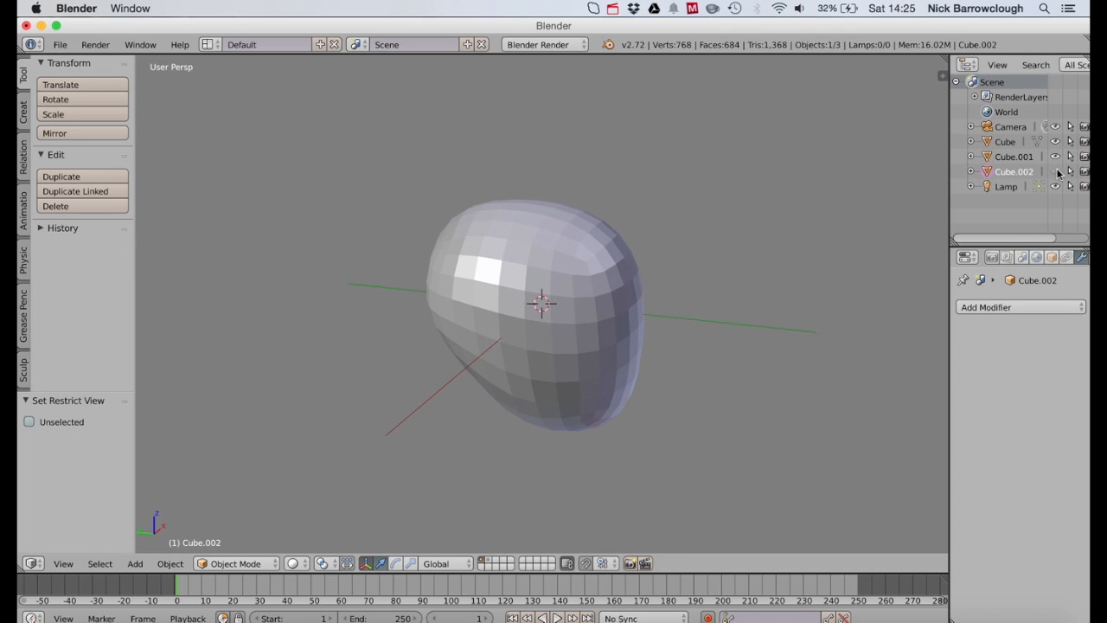
pyautogui.click(1056, 172)
pyautogui.click(1056, 172)
pyautogui.click(1055, 158)
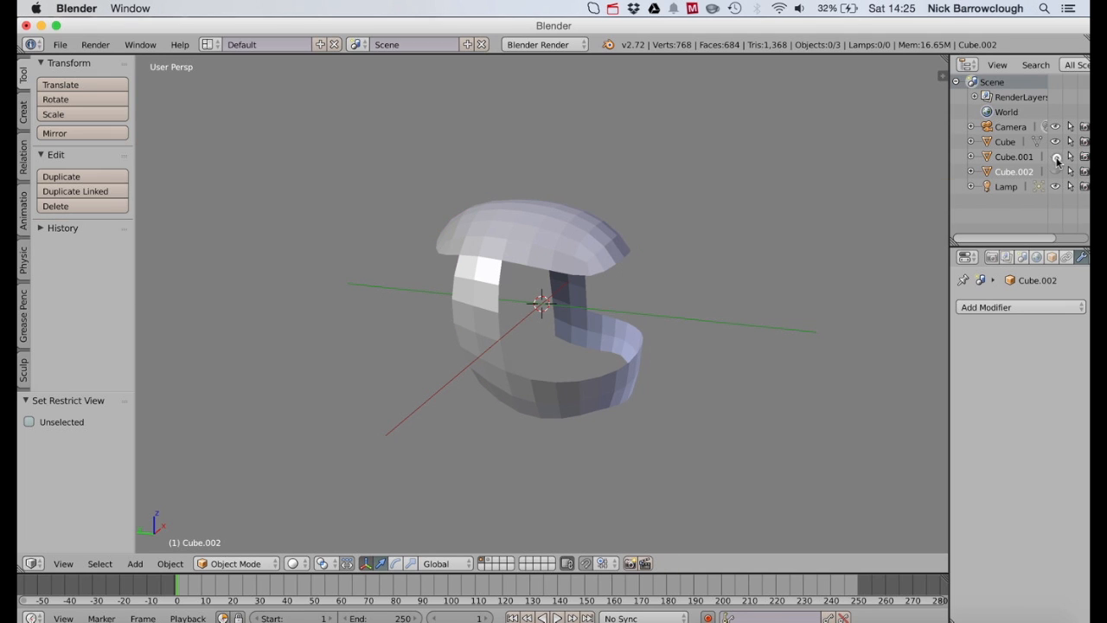
pyautogui.click(1055, 158)
pyautogui.click(1056, 157)
pyautogui.click(1056, 158)
pyautogui.click(1056, 157)
pyautogui.click(1055, 142)
pyautogui.click(1055, 141)
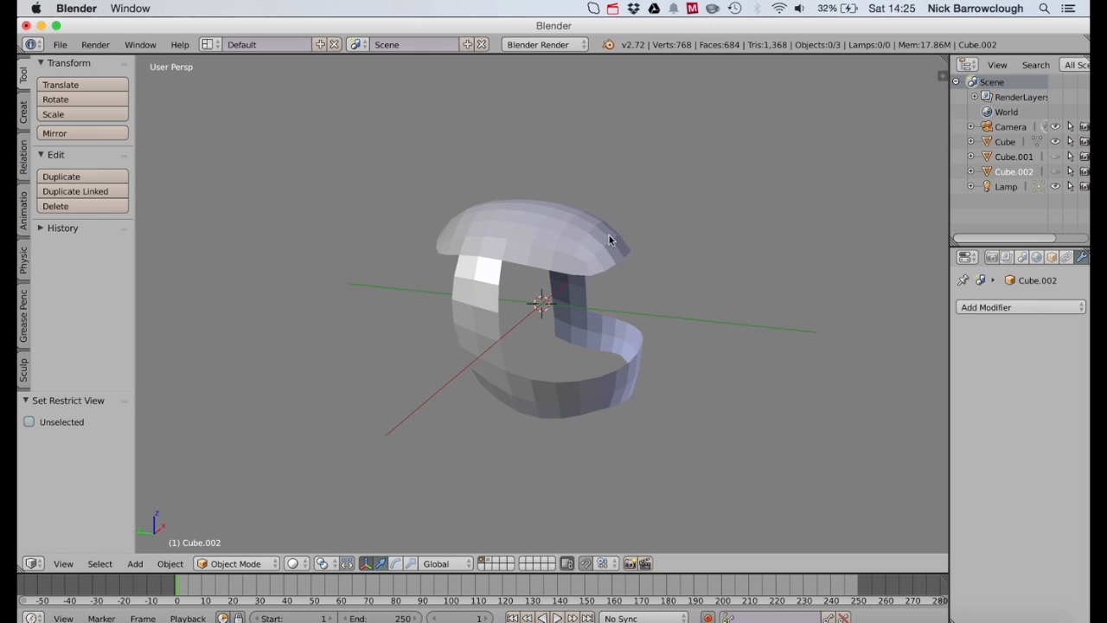
# Step: Select the cut-down helmet and examine its crown, side strips and jaw band from the front and both sides
pyautogui.rightClick(561, 225)
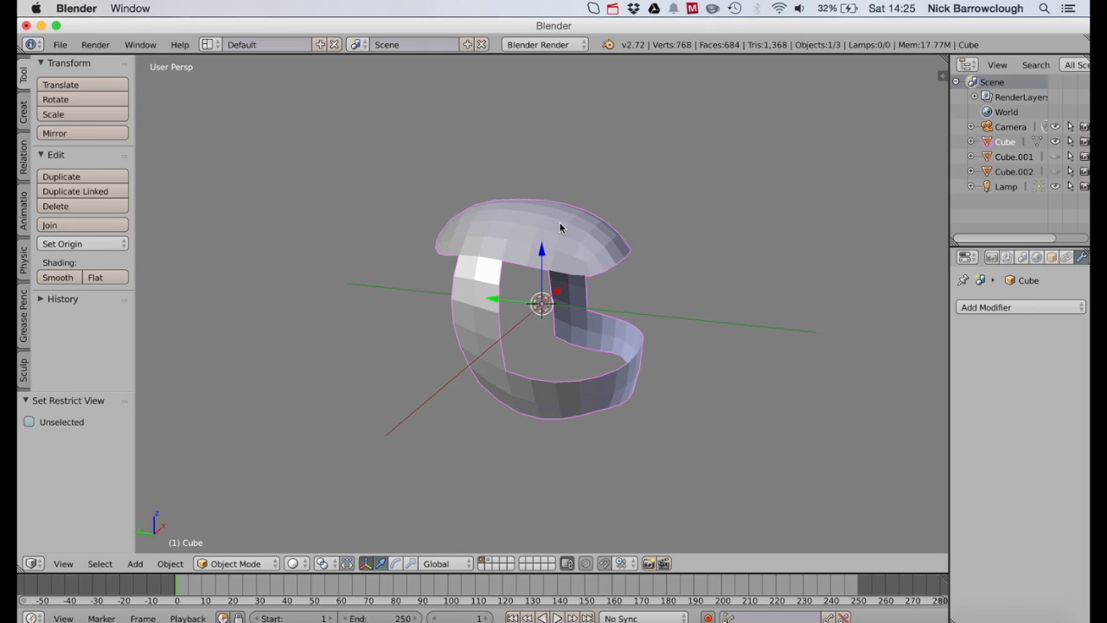
pyautogui.hscroll(10, 560, 227)
pyautogui.hscroll(-5, 560, 227)
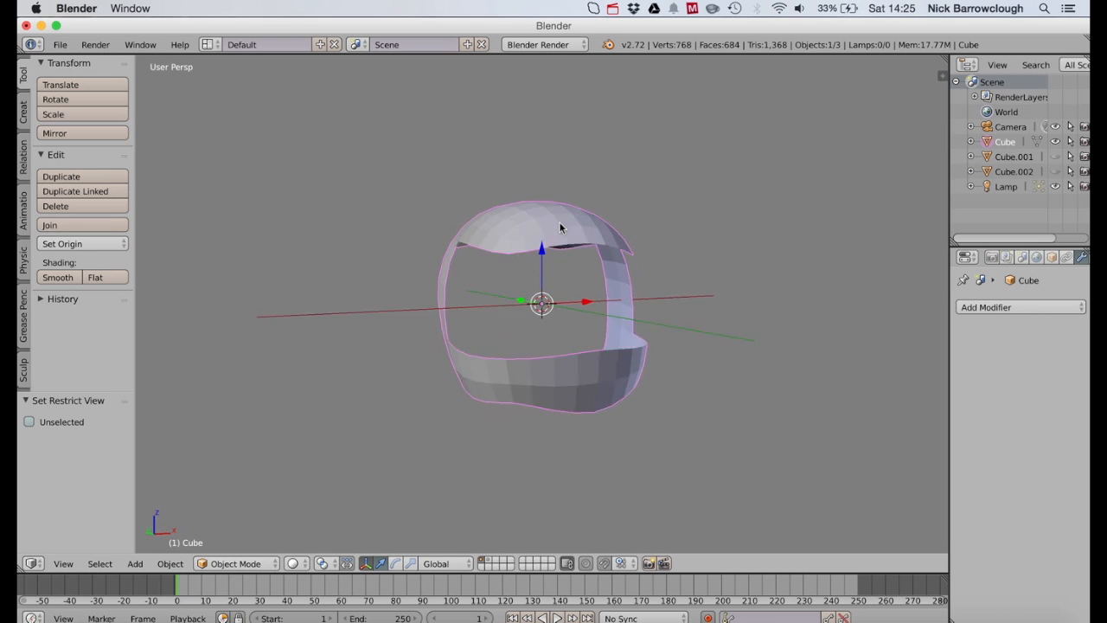
pyautogui.hscroll(-3, 560, 227)
pyautogui.scroll(-5, 560, 226)
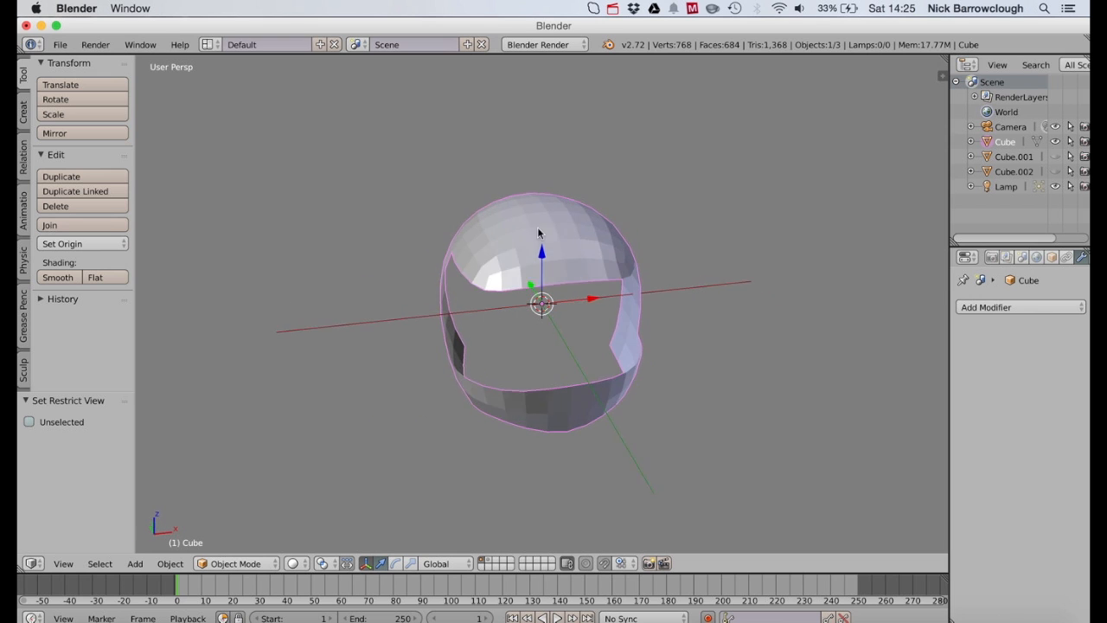
pyautogui.hscroll(5, 538, 232)
pyautogui.hscroll(-5, 519, 246)
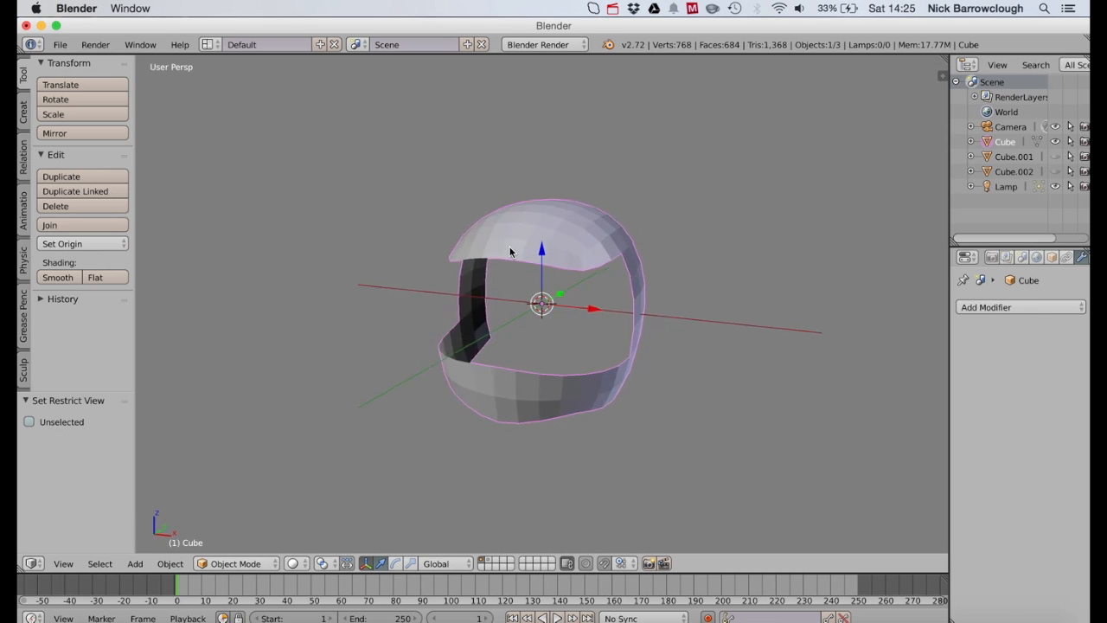
pyautogui.hscroll(-5, 510, 252)
pyautogui.scroll(2, 510, 252)
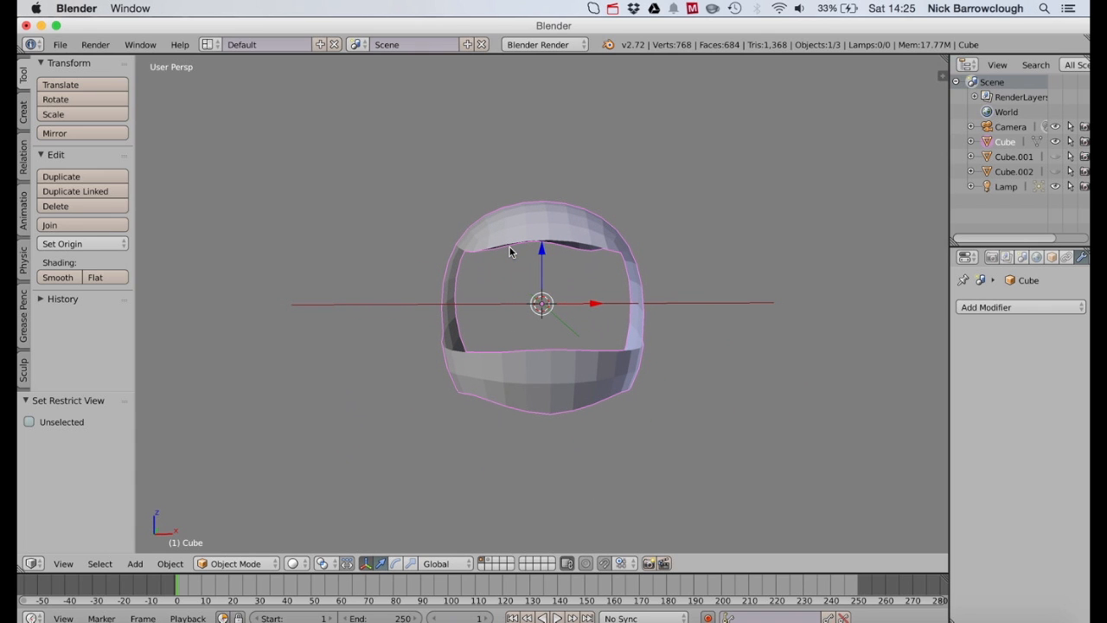
pyautogui.scroll(-2, 511, 252)
pyautogui.hscroll(-5, 510, 252)
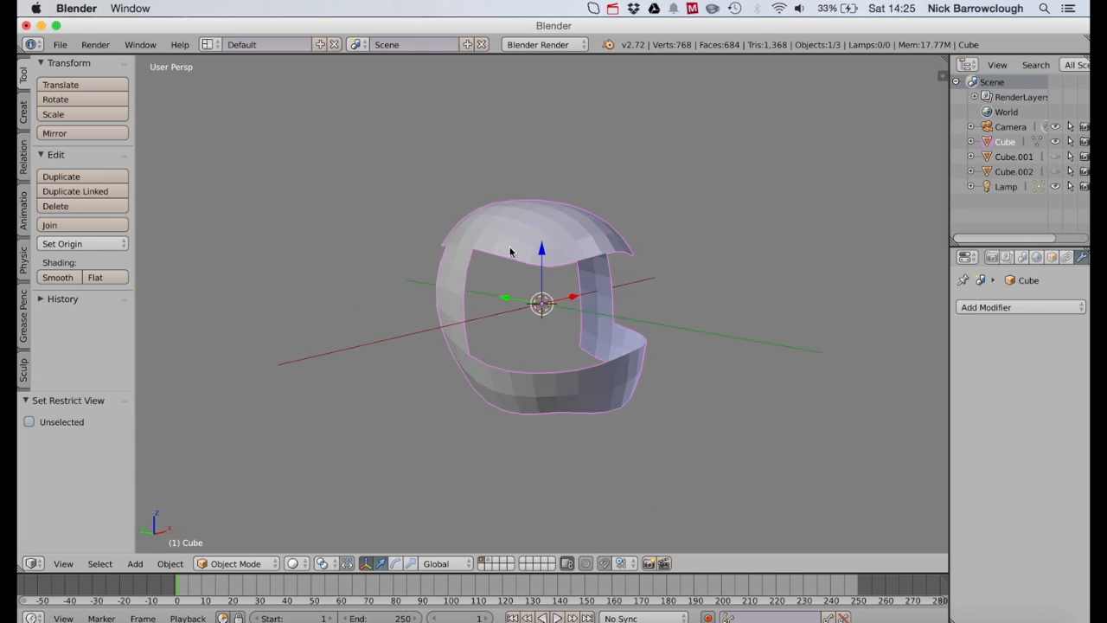
pyautogui.hscroll(5, 510, 252)
pyautogui.hscroll(-5, 510, 251)
pyautogui.hscroll(5, 510, 251)
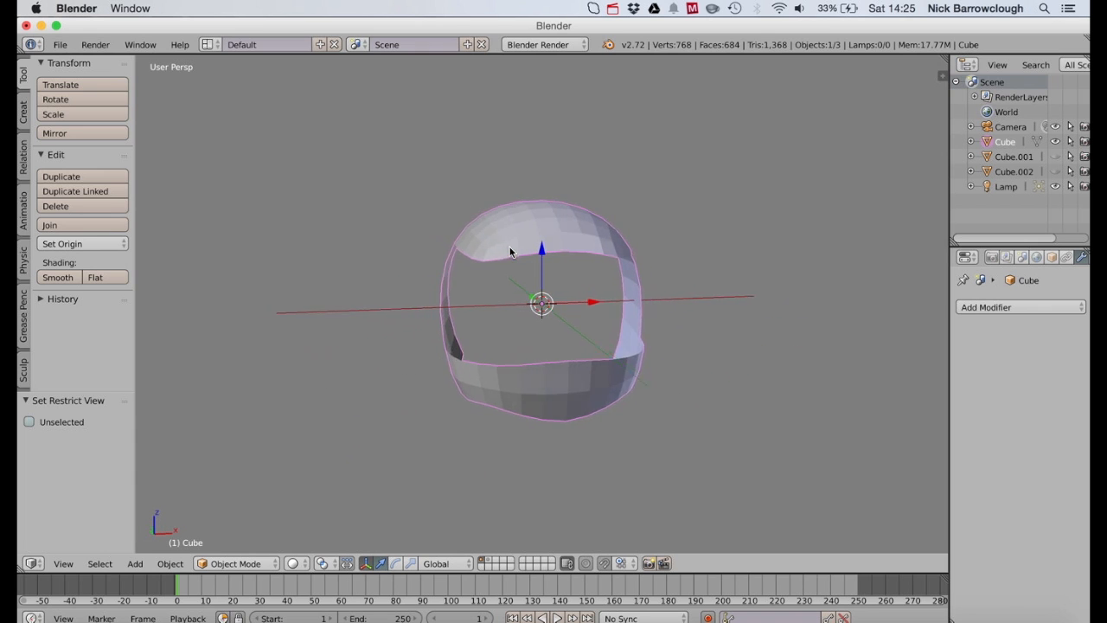
pyautogui.hscroll(1, 510, 252)
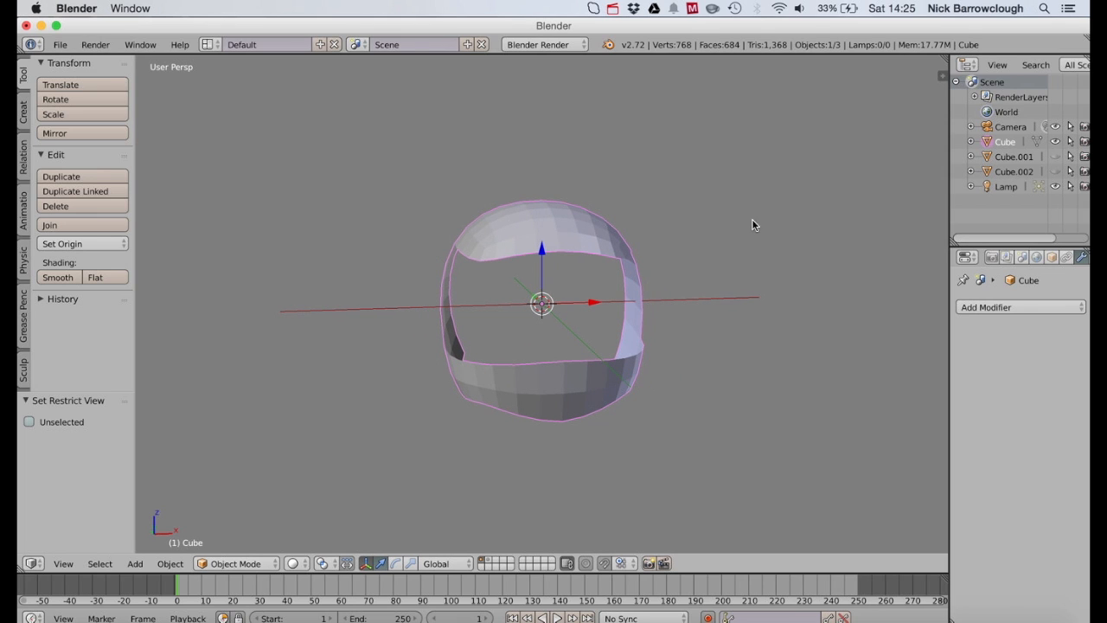
# Step: Hide the cut-down helmet Cube, check its duplicate Cube.002, and show only the full head Cube.001
pyautogui.click(970, 171)
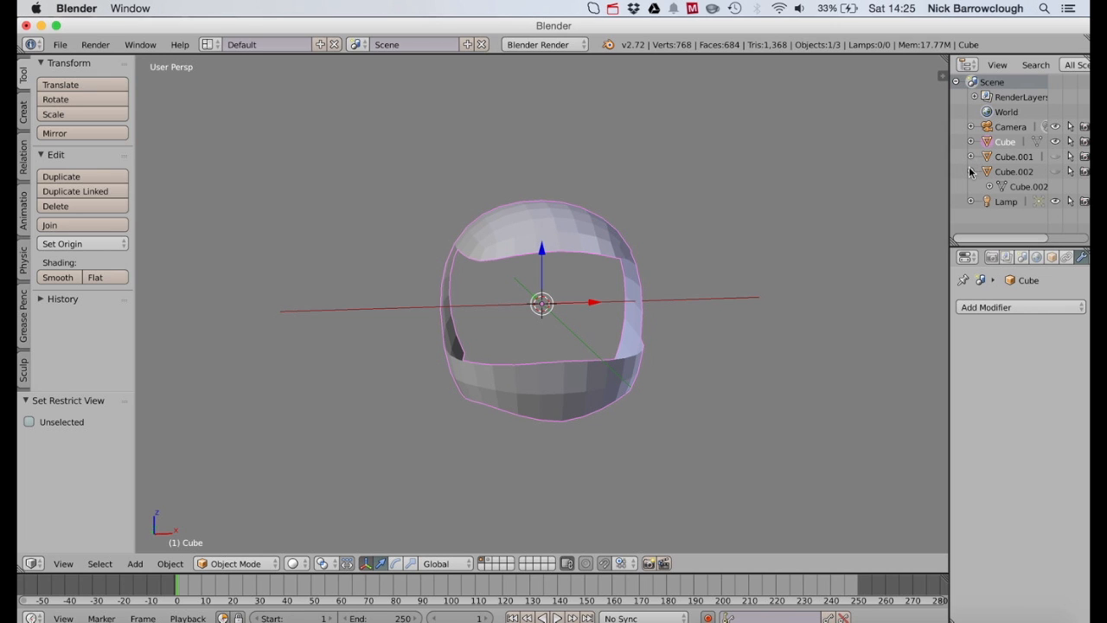
pyautogui.click(970, 171)
pyautogui.click(1056, 141)
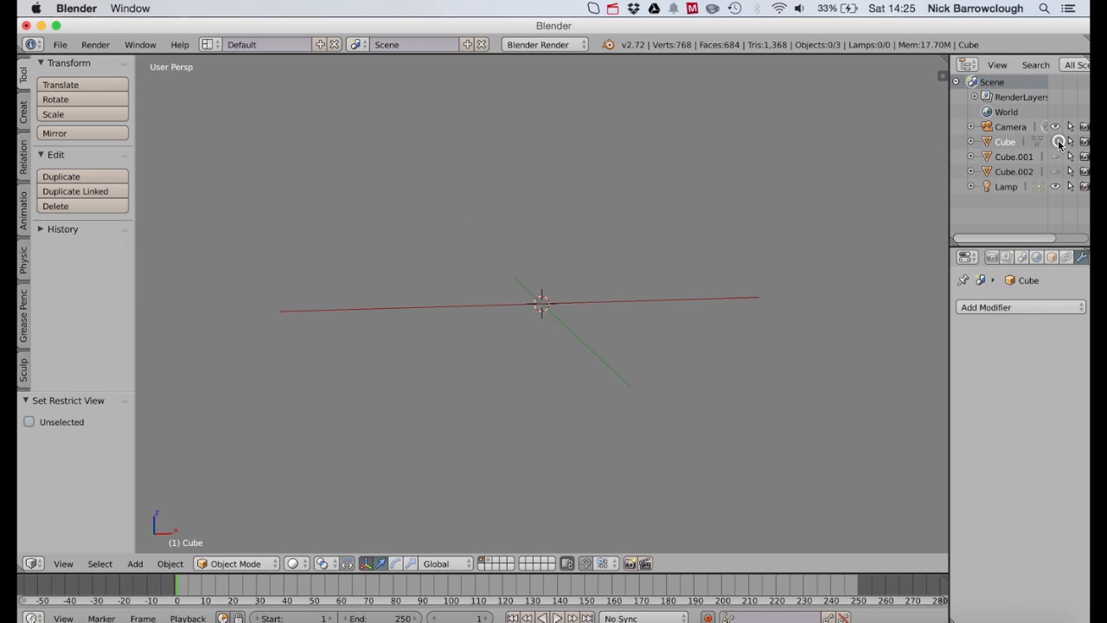
pyautogui.click(1056, 171)
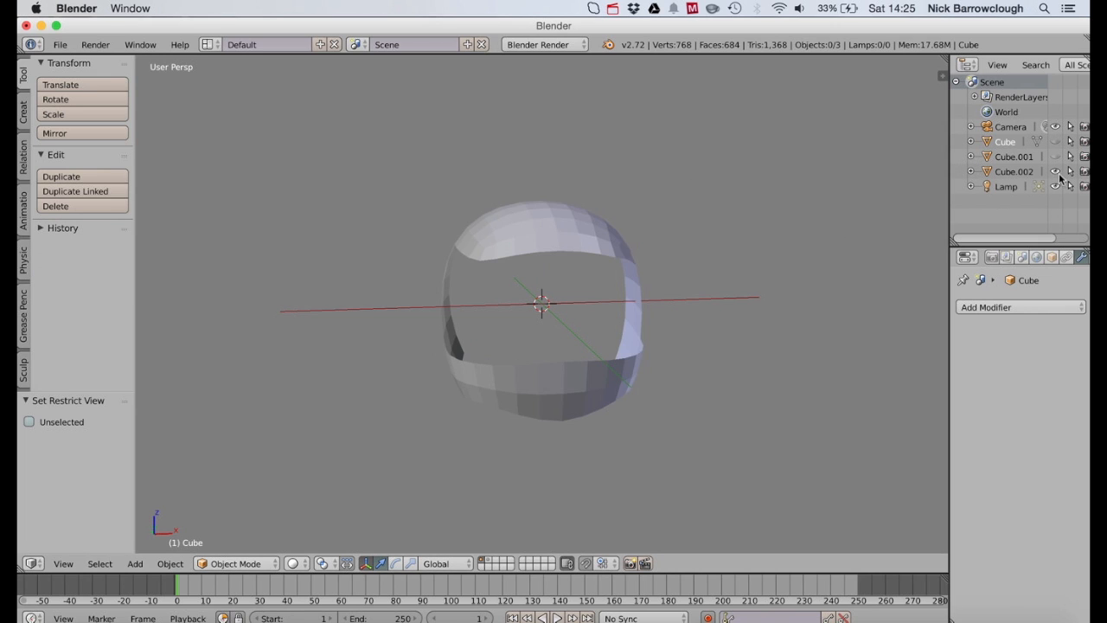
pyautogui.click(1056, 171)
pyautogui.click(1056, 141)
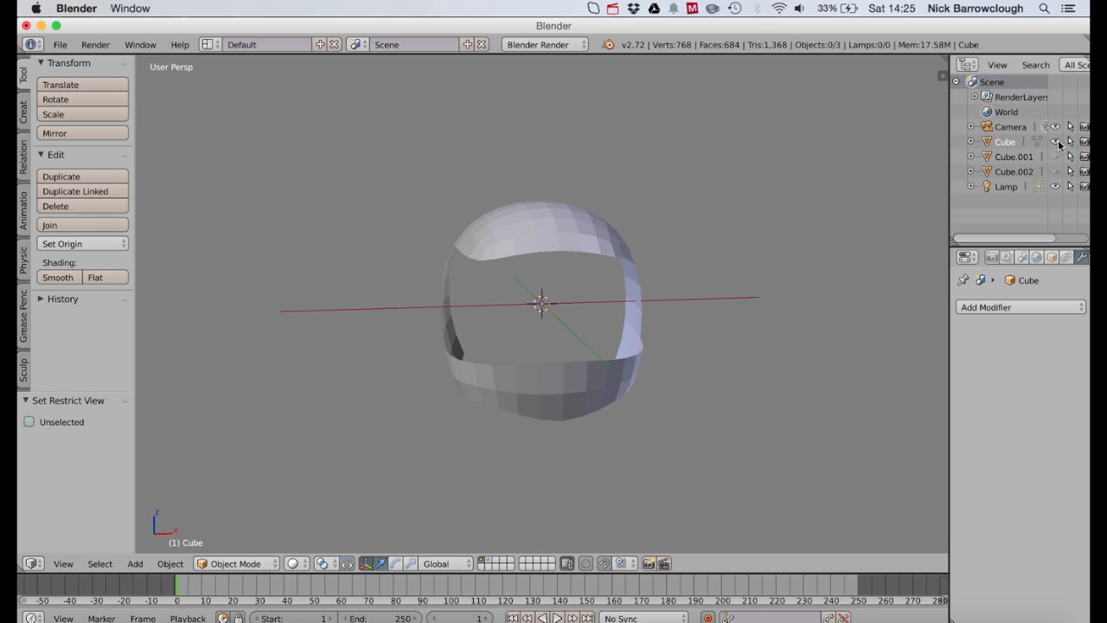
pyautogui.click(1056, 142)
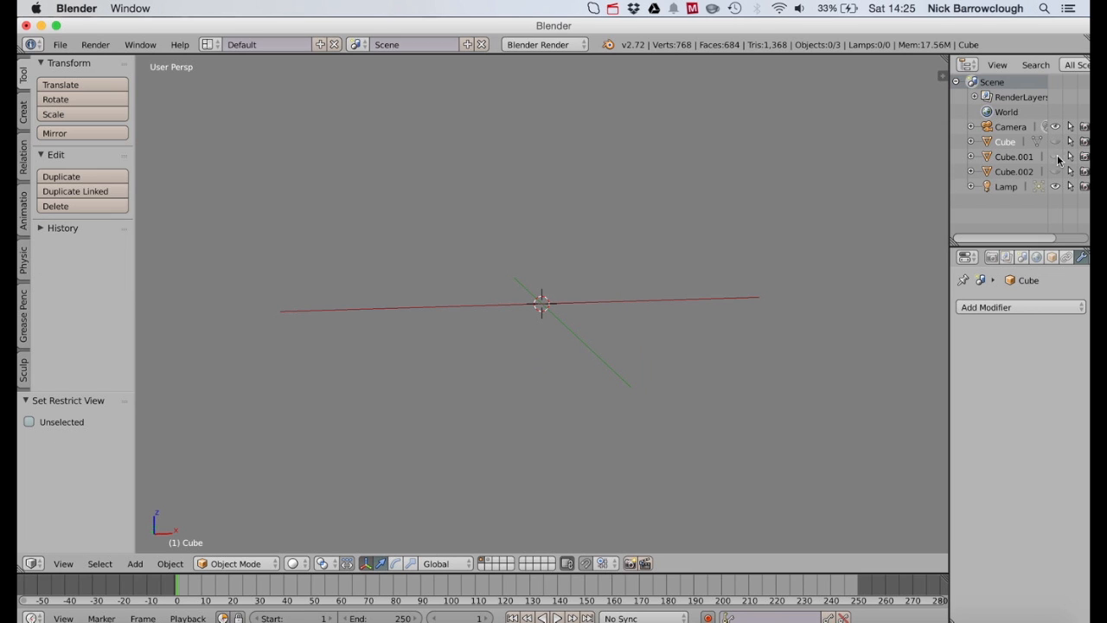
pyautogui.click(1056, 157)
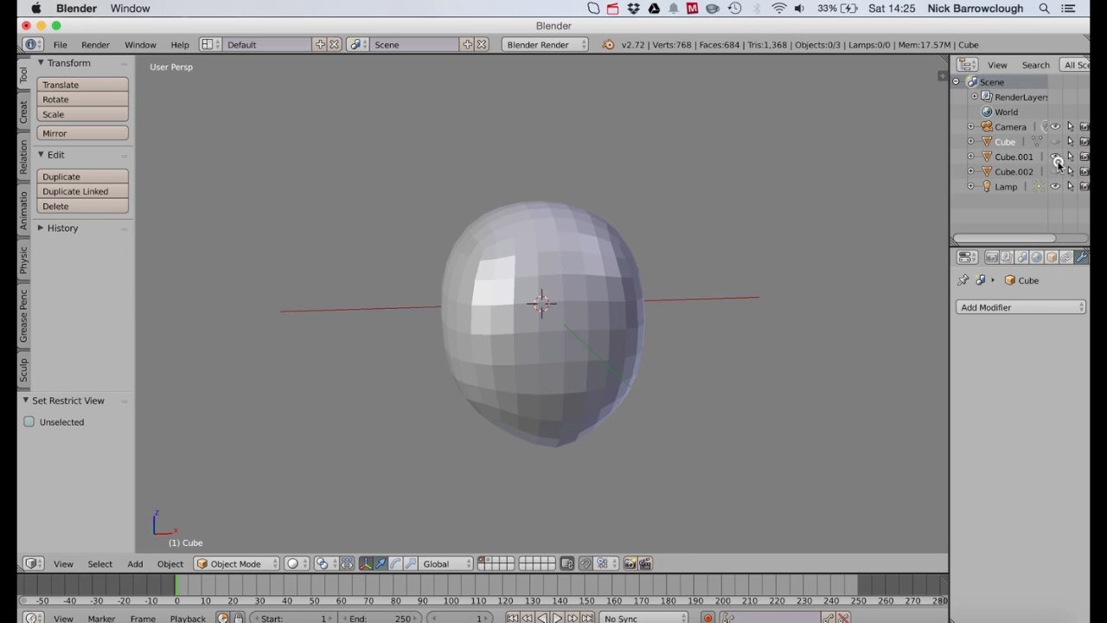
# Step: Sculpt the full head's sides inward from the front view, using the 200 px Grab brush in Sculpt Mode
pyautogui.click(63, 563)
pyautogui.click(103, 465)
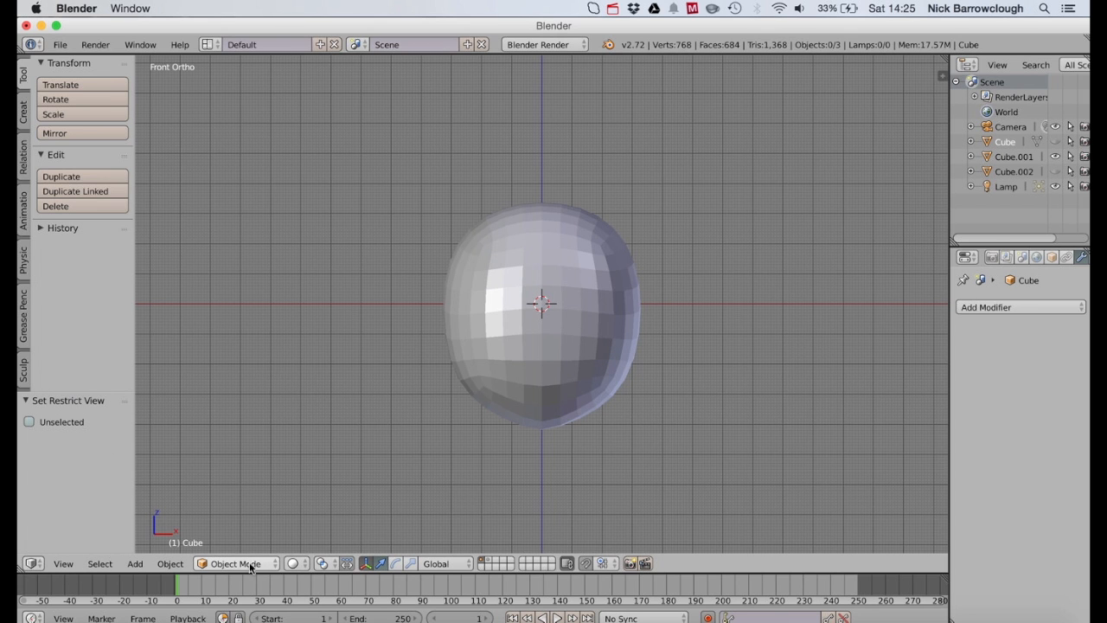
pyautogui.rightClick(466, 332)
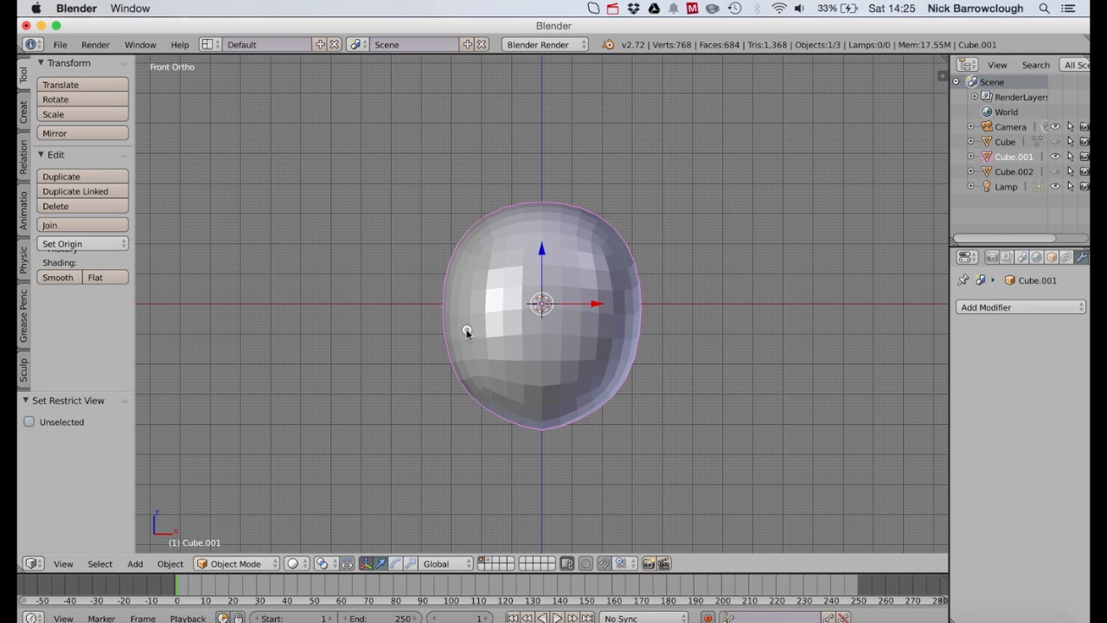
pyautogui.rightClick(247, 563)
pyautogui.moveTo(247, 563)
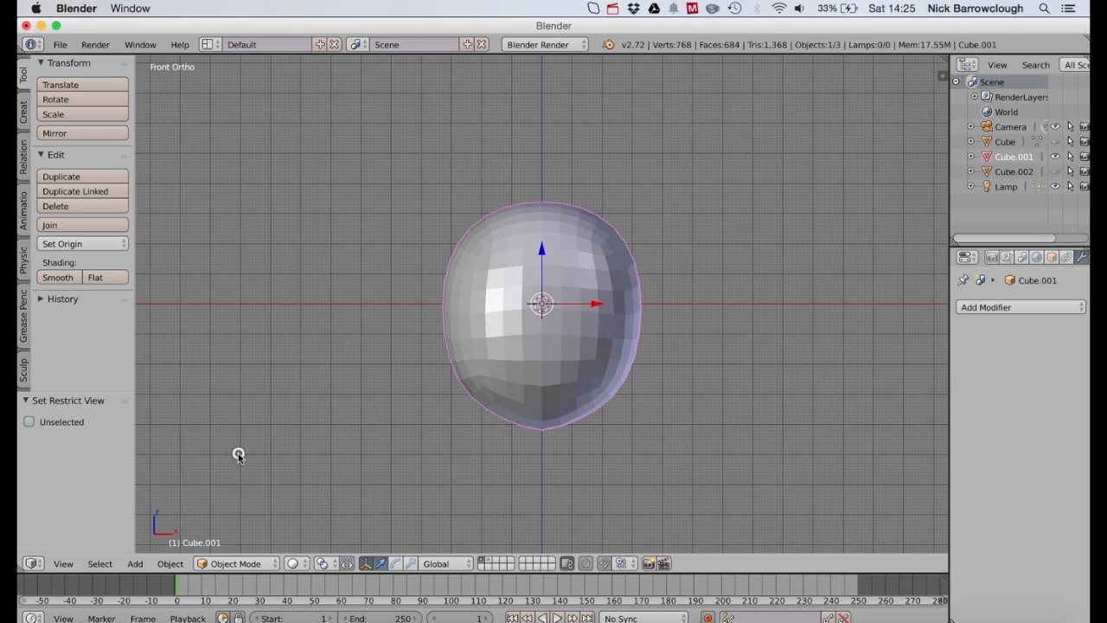
pyautogui.click(227, 563)
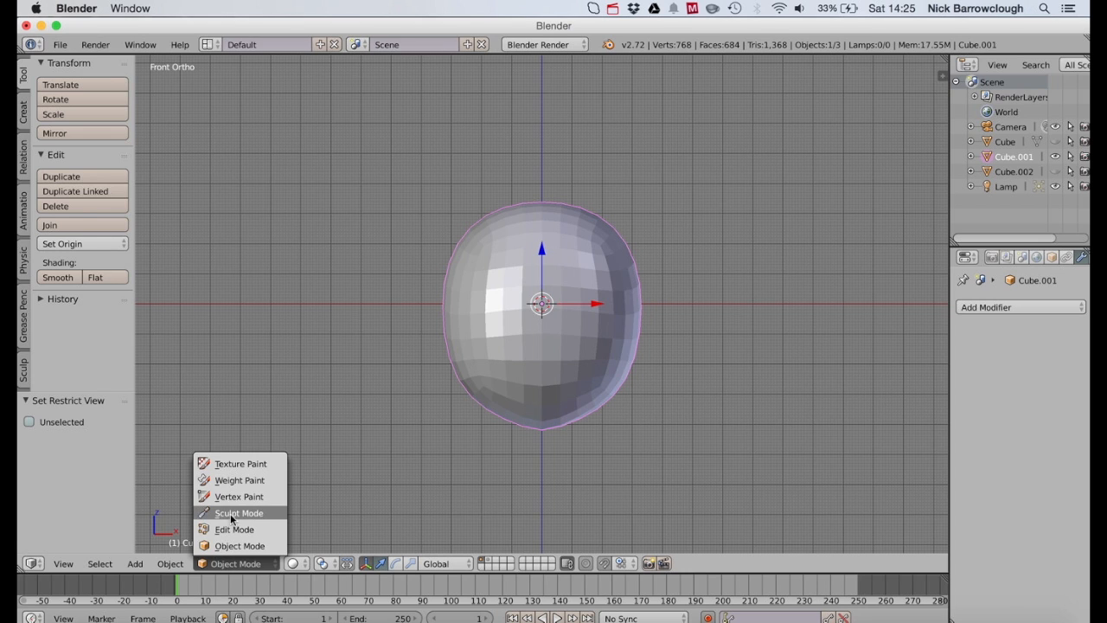
pyautogui.click(231, 514)
pyautogui.moveTo(648, 329); pyautogui.dragTo(632, 323)
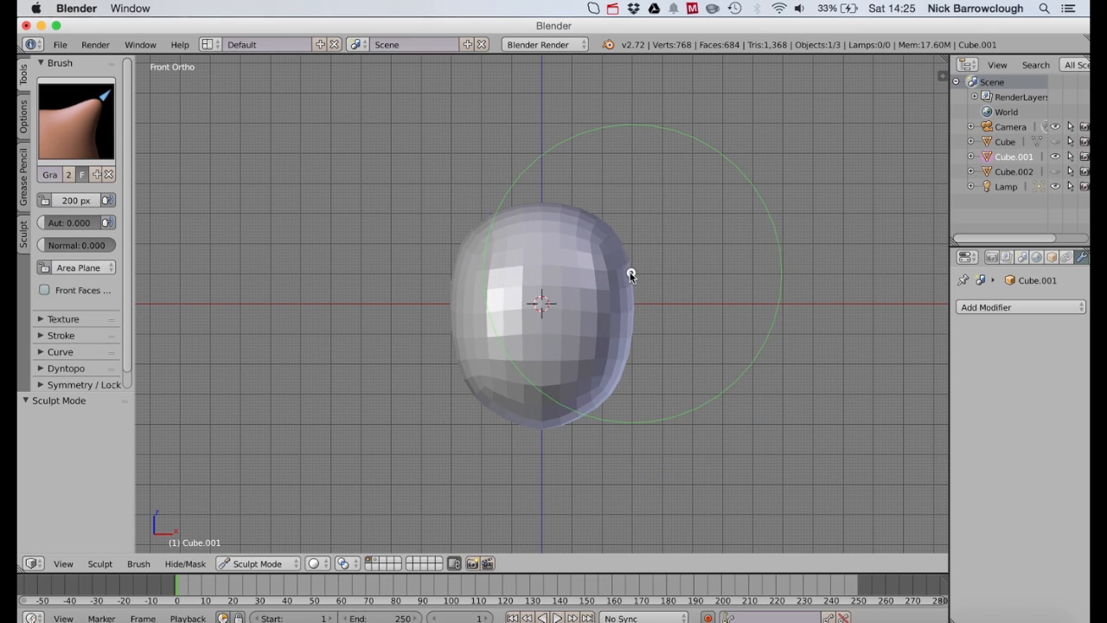
pyautogui.moveTo(630, 275); pyautogui.dragTo(628, 267)
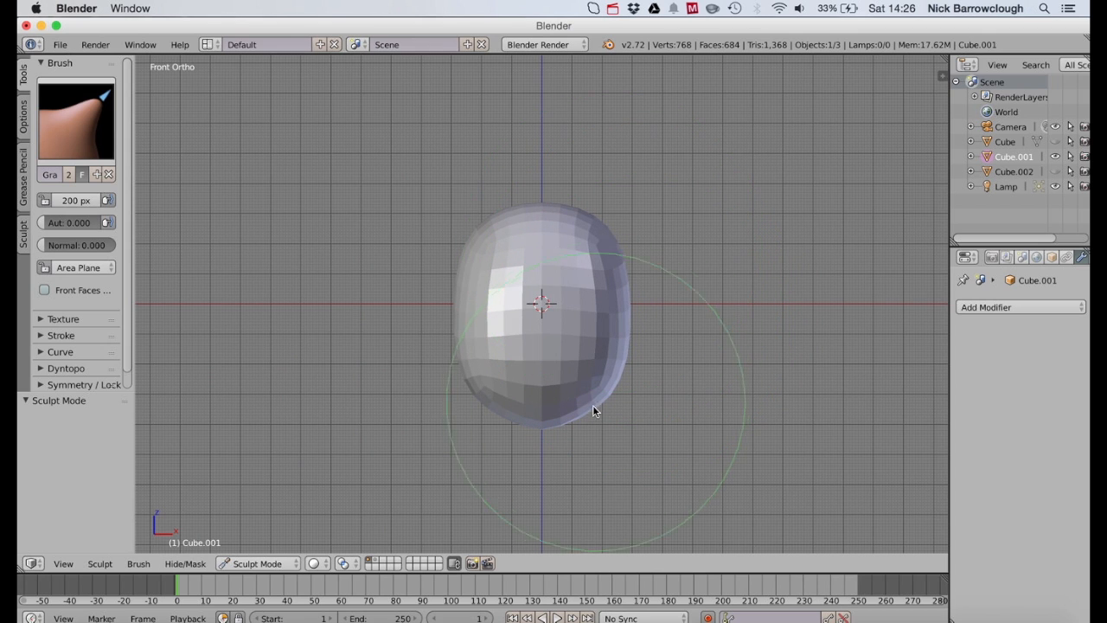
# Step: Taper the head's lower cheeks toward the chin and pull the chin tip slightly down with the Grab brush
pyautogui.moveTo(586, 412); pyautogui.dragTo(577, 418)
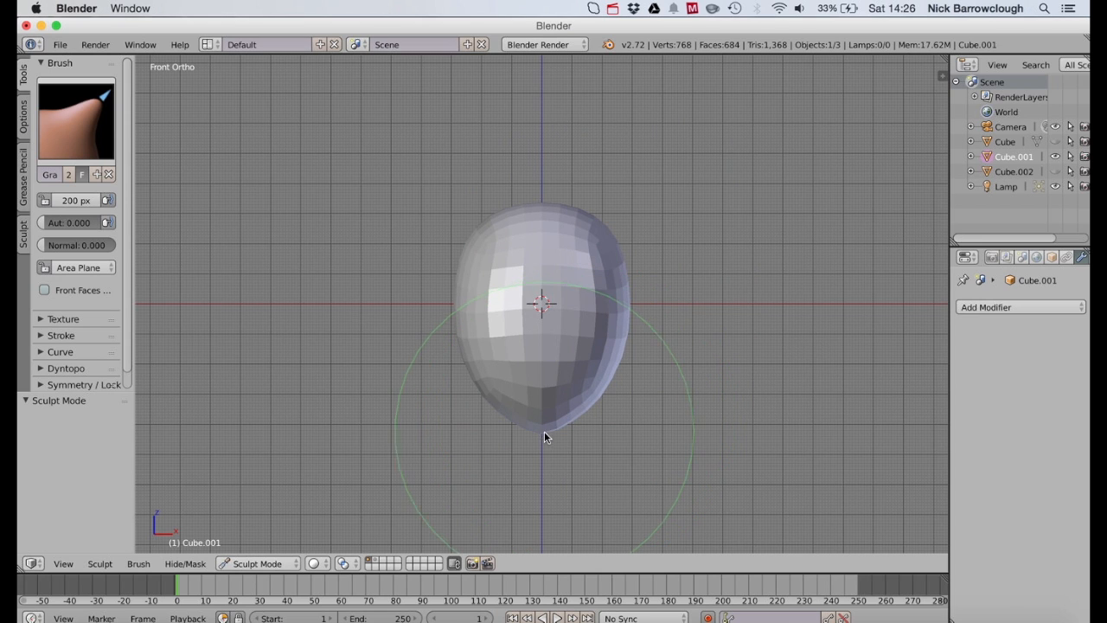
pyautogui.moveTo(542, 435); pyautogui.dragTo(542, 436)
pyautogui.moveTo(595, 402); pyautogui.dragTo(598, 404)
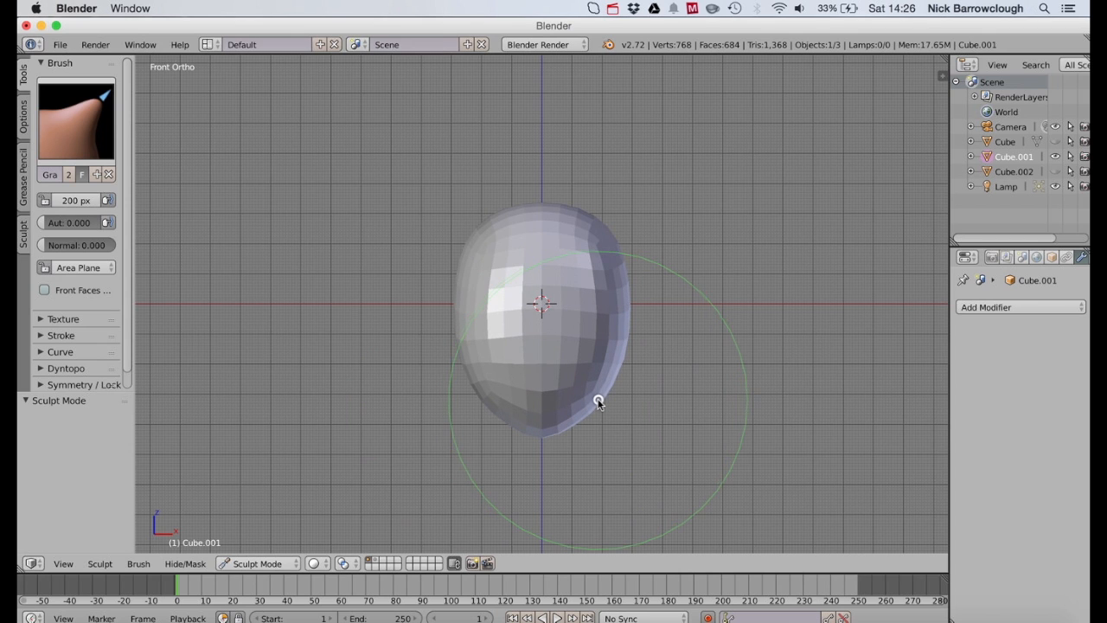
# Step: Delete the old cut-down helmet Cube and its hidden duplicate Cube.002, keeping the sculpted head Cube.001
pyautogui.moveTo(563, 250); pyautogui.dragTo(560, 254, button='middle')
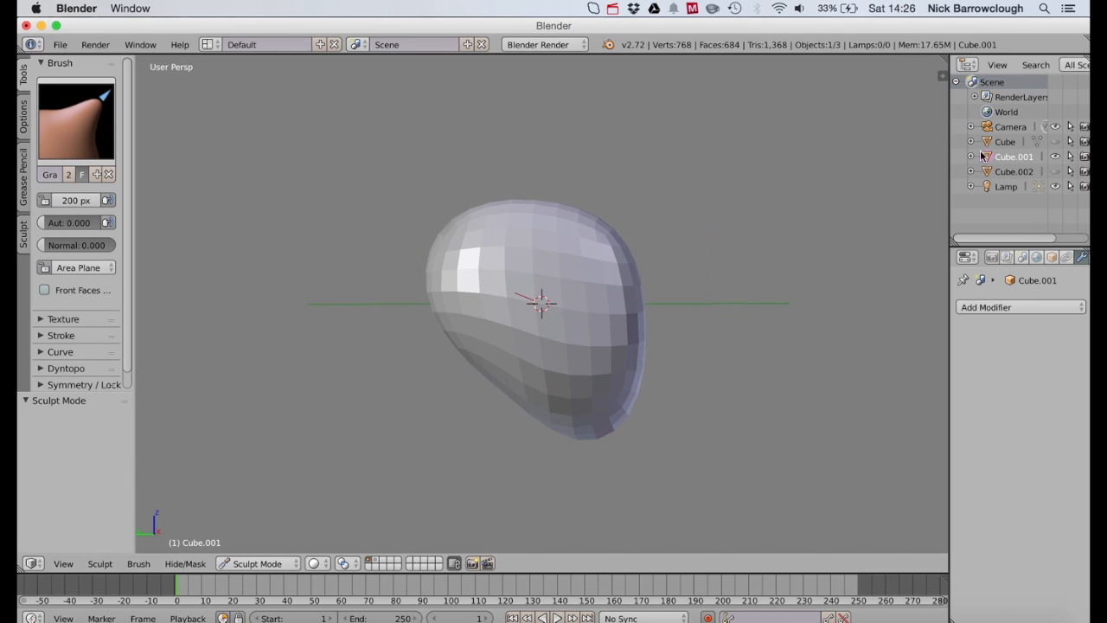
pyautogui.click(1005, 142)
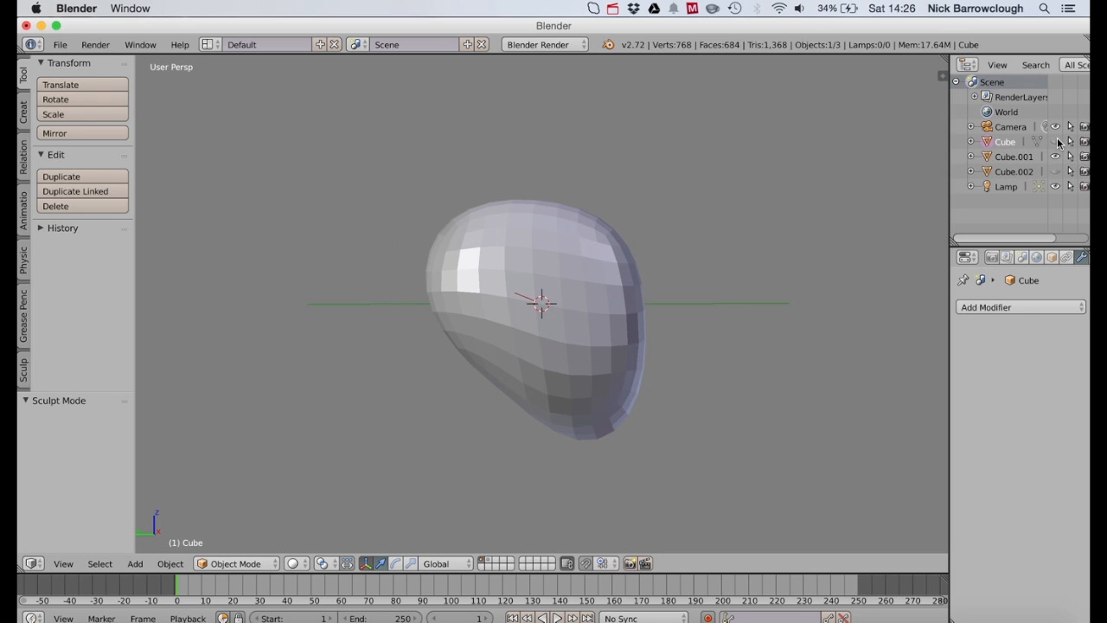
pyautogui.click(1025, 142)
pyautogui.rightClick(1014, 144)
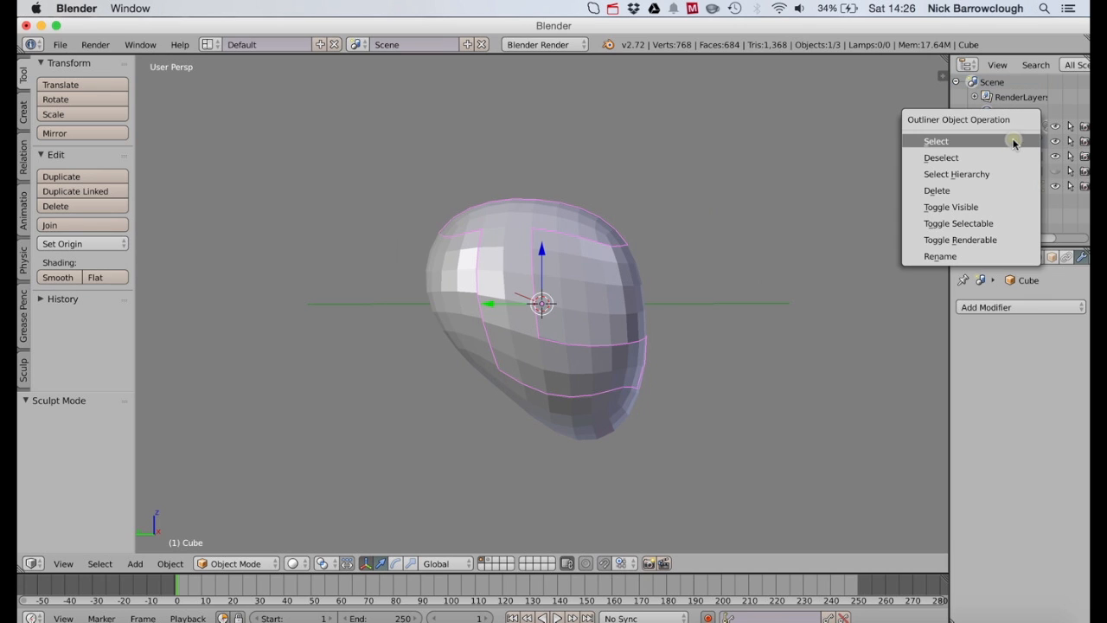
pyautogui.click(951, 192)
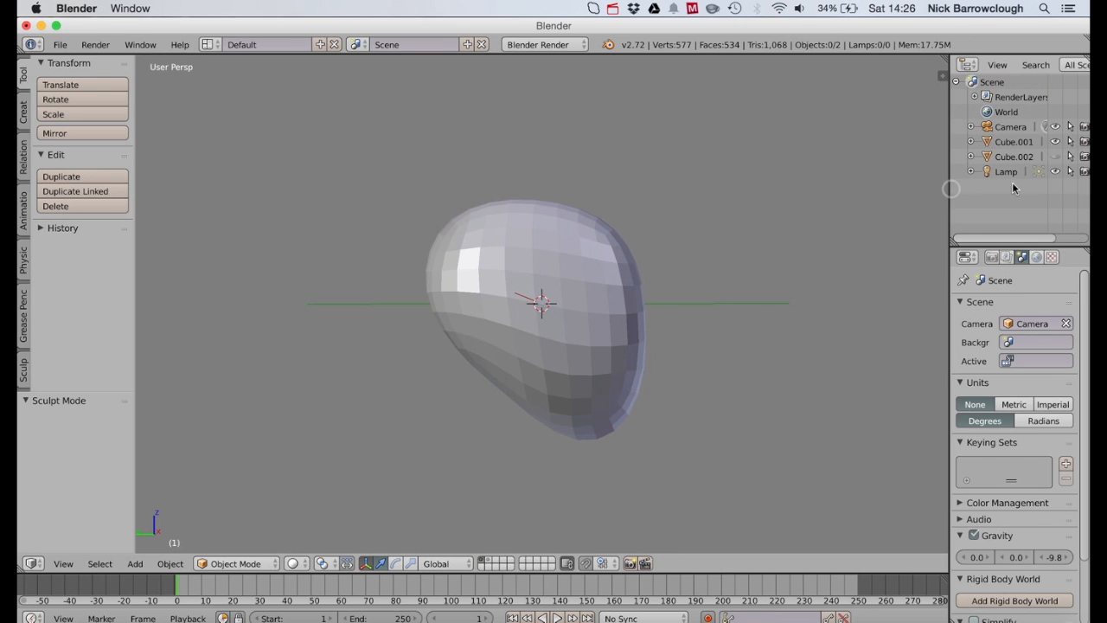
pyautogui.click(1014, 160)
pyautogui.rightClick(1014, 161)
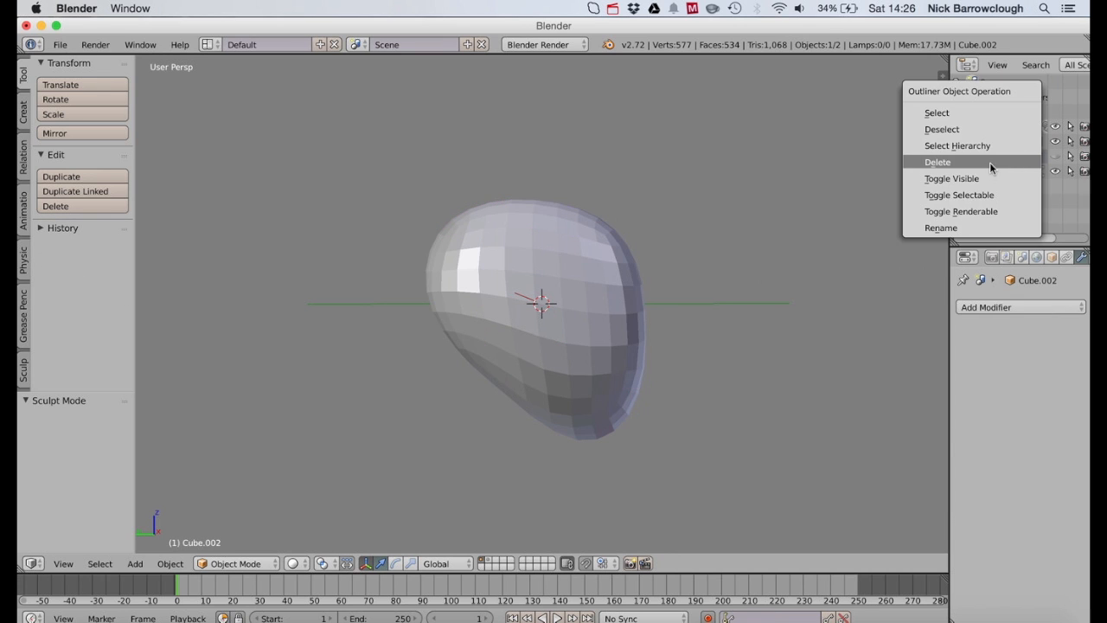
pyautogui.click(989, 162)
# Step: Switch the sculpted head Cube.001 to Object Mode, duplicate it in place and hide one copy as a backup
pyautogui.click(1021, 143)
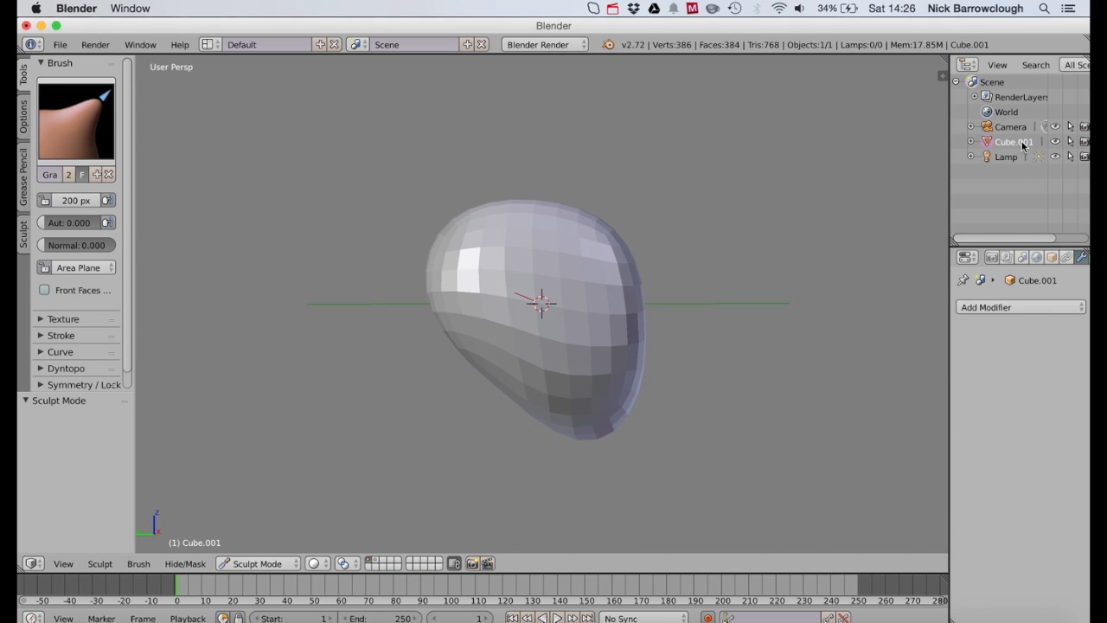
pyautogui.click(252, 563)
pyautogui.click(256, 546)
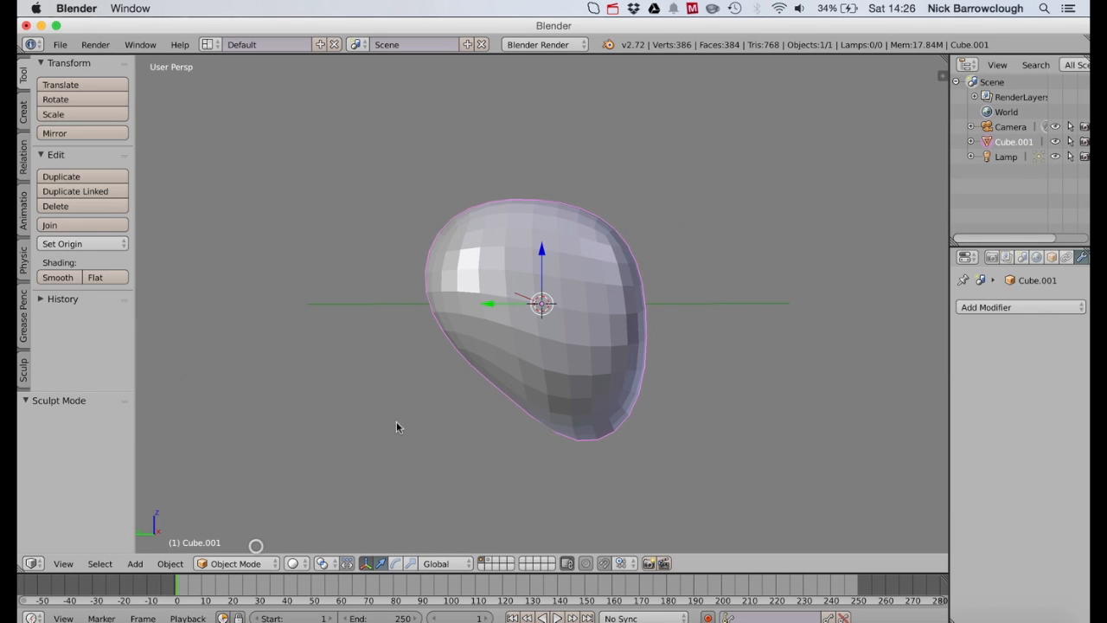
pyautogui.hotkey('shift', 'd')
pyautogui.rightClick(467, 268)
pyautogui.press('h')
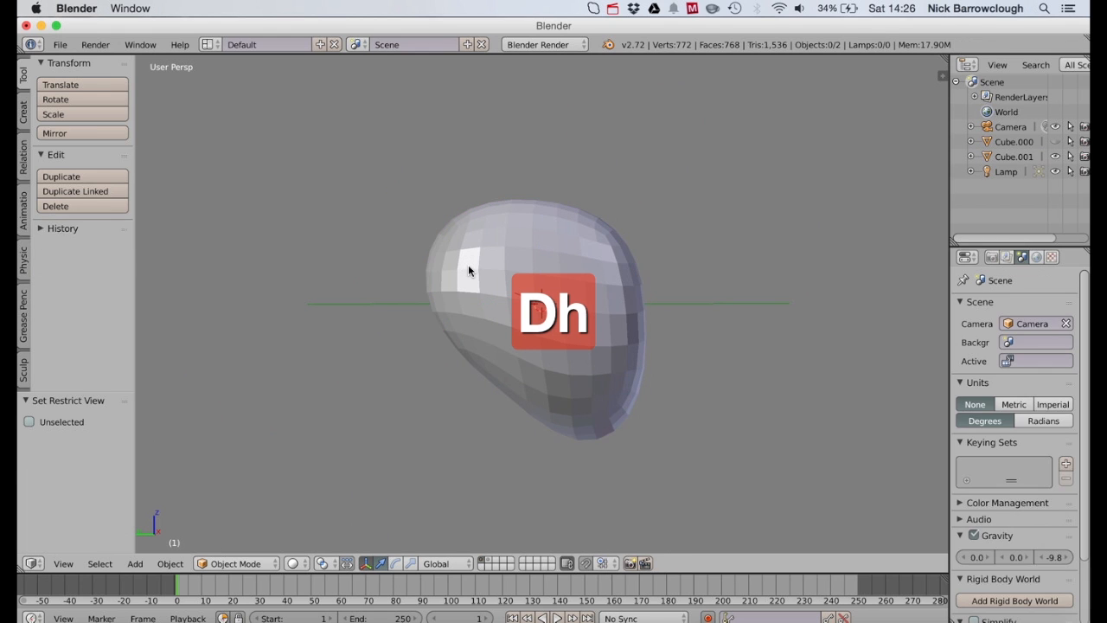
# Step: Enter Edit Mode on Cube.001 and box-deselect the crown faces on the head's -X side
pyautogui.click(246, 563)
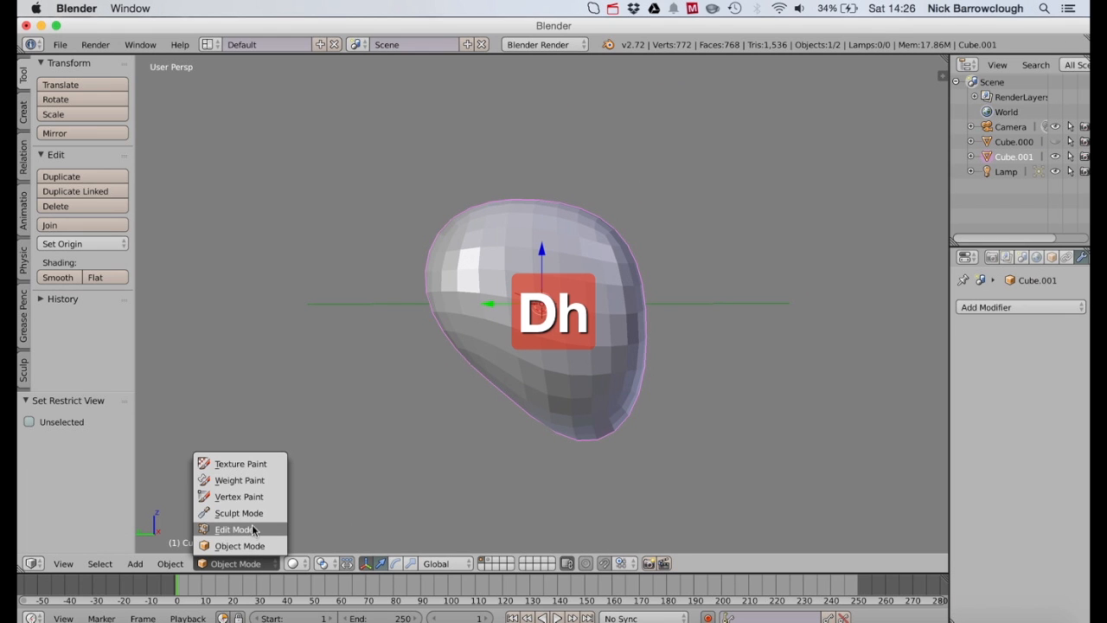
pyautogui.click(252, 528)
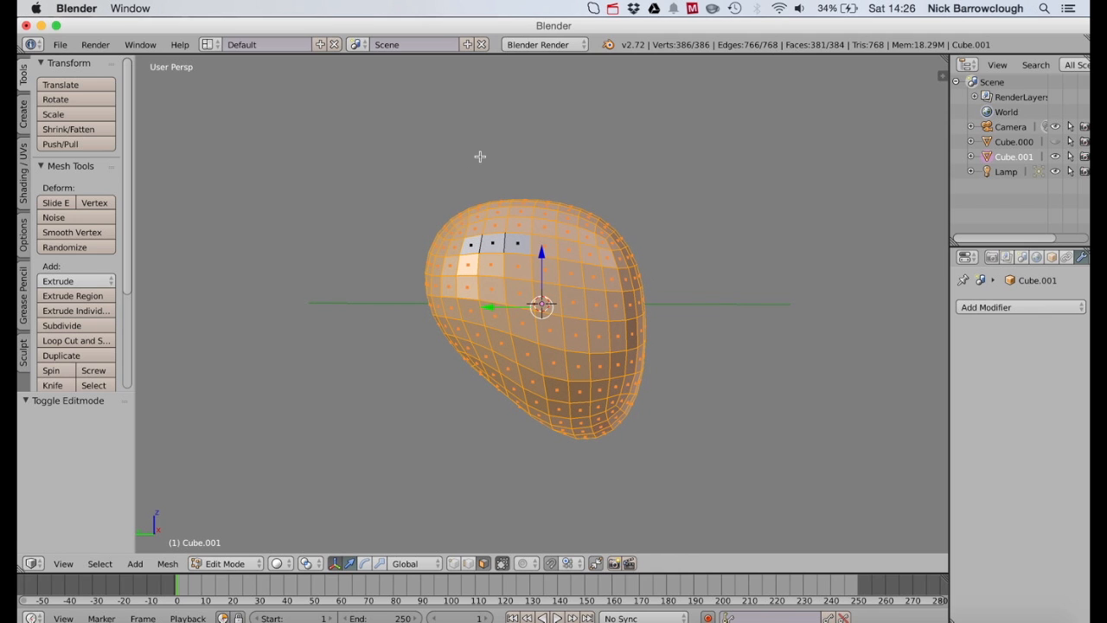
pyautogui.press('b')
pyautogui.moveTo(471, 156); pyautogui.dragTo(582, 244)
pyautogui.press('b')
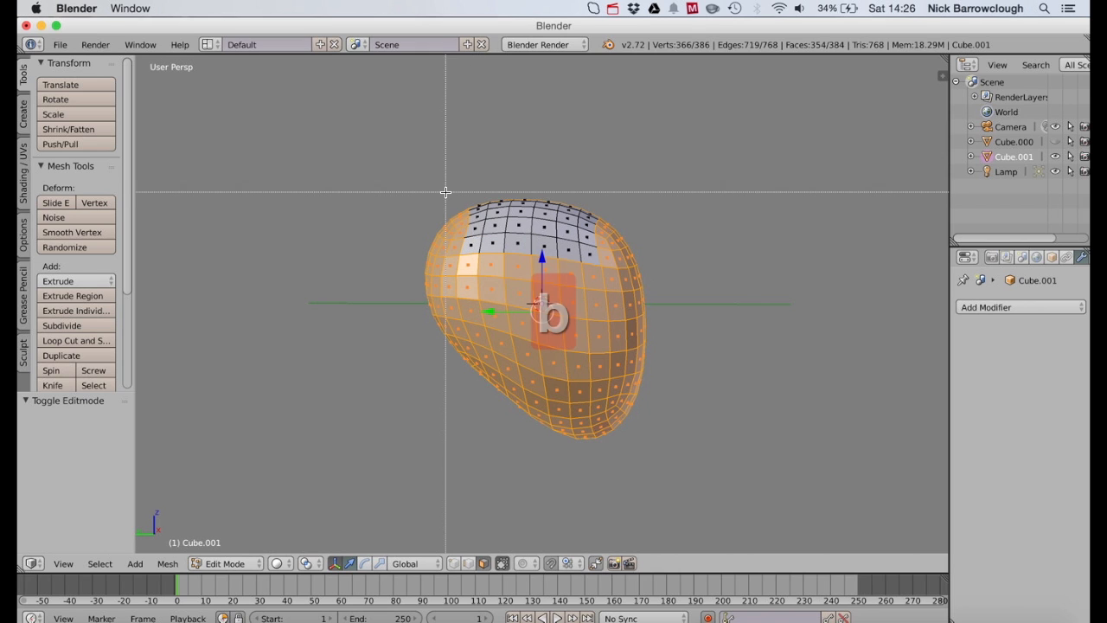
pyautogui.moveTo(443, 192); pyautogui.dragTo(471, 246)
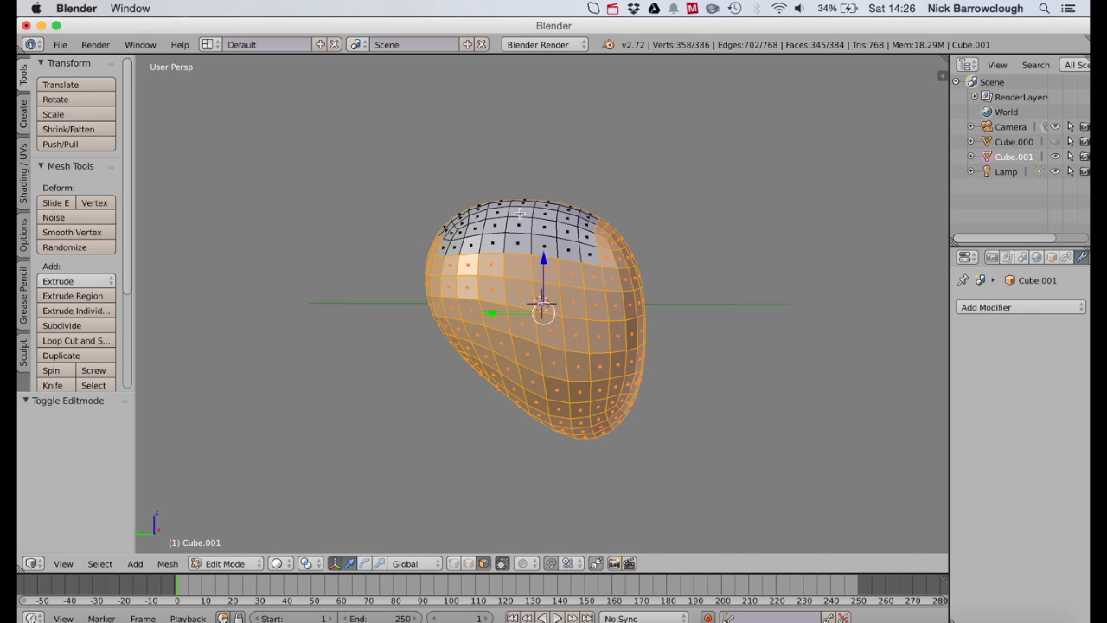
pyautogui.press('b')
pyautogui.moveTo(544, 174); pyautogui.dragTo(608, 246)
# Step: Box-deselect the crown faces above the brow line across the head's front and +X side
pyautogui.moveTo(608, 247); pyautogui.dragTo(506, 242, button='middle')
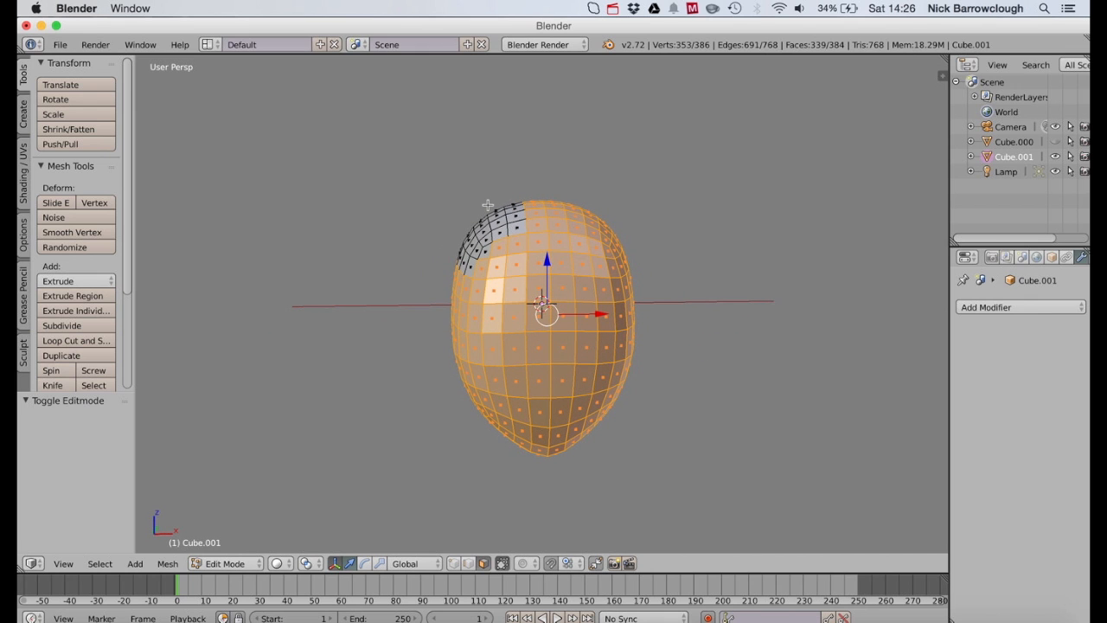
pyautogui.press('b')
pyautogui.moveTo(477, 196); pyautogui.dragTo(608, 265)
pyautogui.moveTo(608, 265); pyautogui.dragTo(609, 267, button='middle')
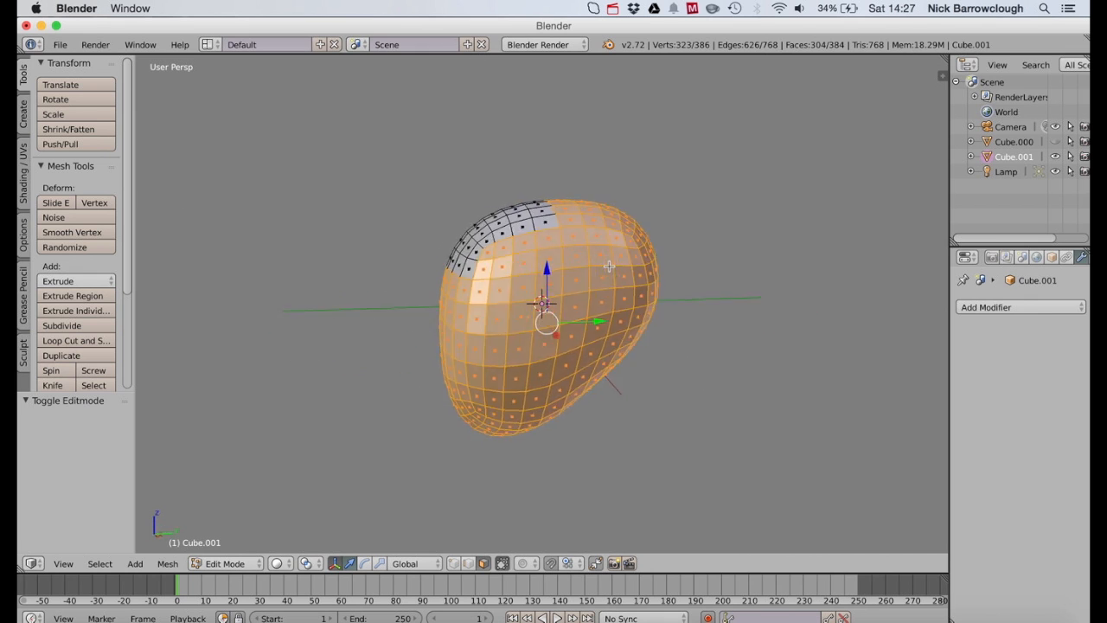
pyautogui.press('b')
pyautogui.moveTo(455, 182); pyautogui.dragTo(658, 255)
pyautogui.moveTo(658, 254); pyautogui.dragTo(650, 256, button='middle')
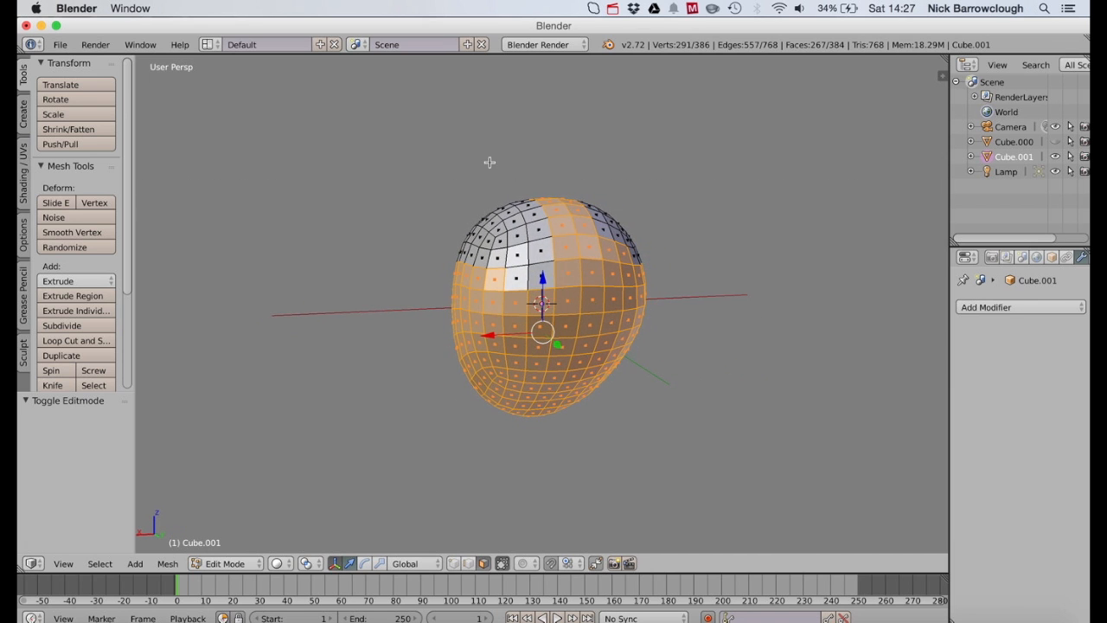
# Step: Deselect the remaining crown faces at the back of the head and reselect any face wrongly deselected below the crown edge
pyautogui.press('b')
pyautogui.moveTo(489, 161); pyautogui.dragTo(636, 246)
pyautogui.moveTo(636, 246); pyautogui.dragTo(561, 215, button='middle')
pyautogui.keyDown('shift'); pyautogui.rightClick(561, 217); pyautogui.keyUp('shift')
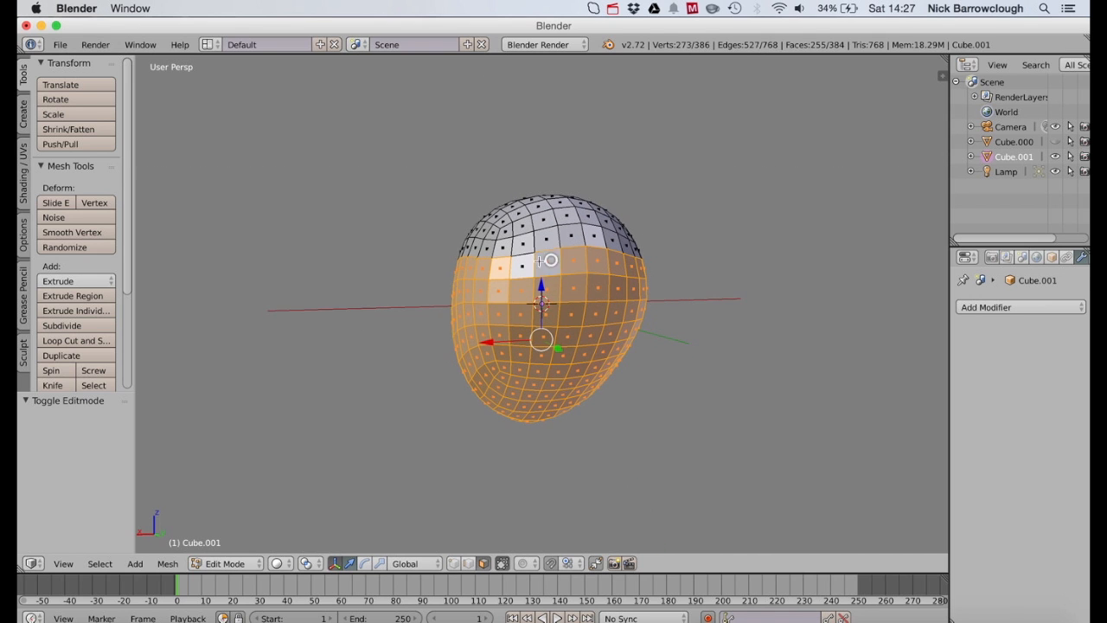
pyautogui.keyDown('shift'); pyautogui.rightClick(517, 267); pyautogui.keyUp('shift')
# Step: Deselect a two-face-wide vertical strip on the head's -X side, running from the crown down to the jaw
pyautogui.hscroll(-10, 316, 215)
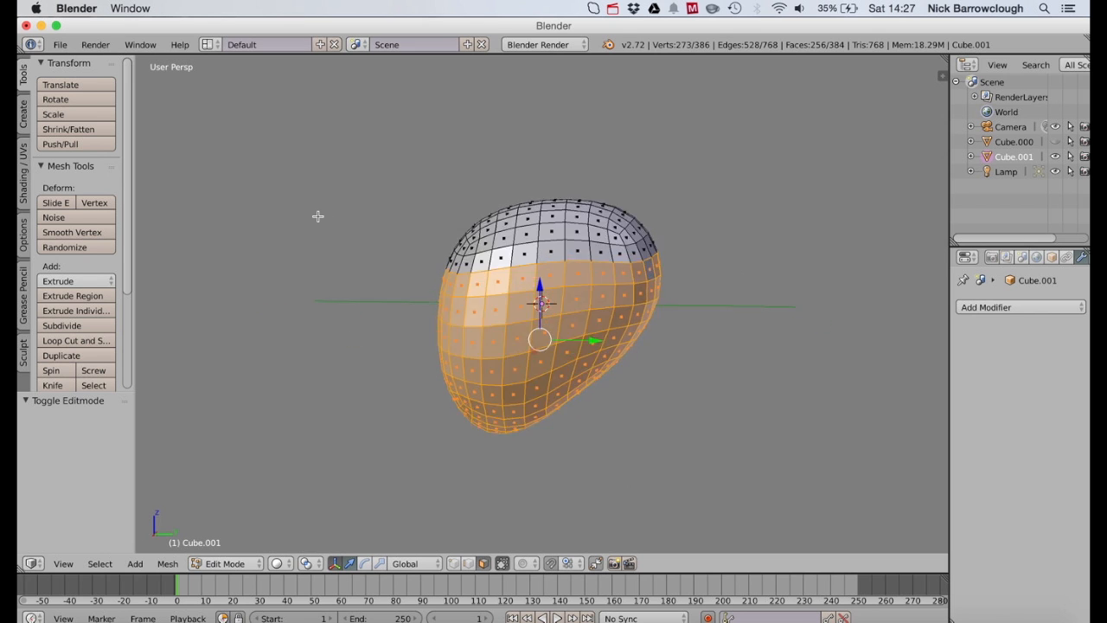
pyautogui.hscroll(-5, 318, 216)
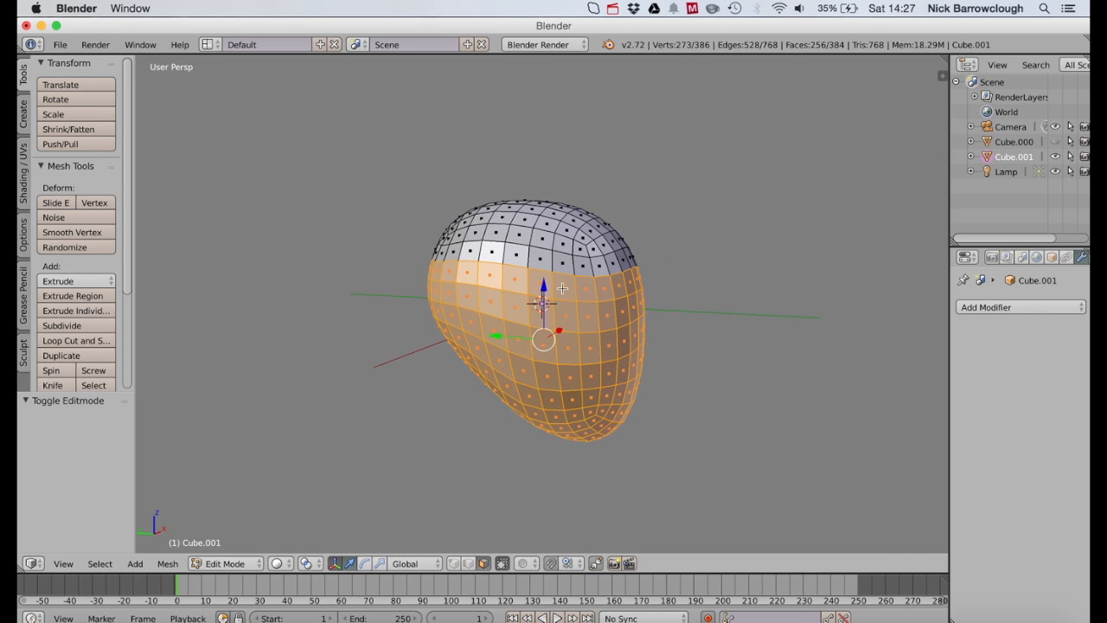
pyautogui.hscroll(-2, 543, 269)
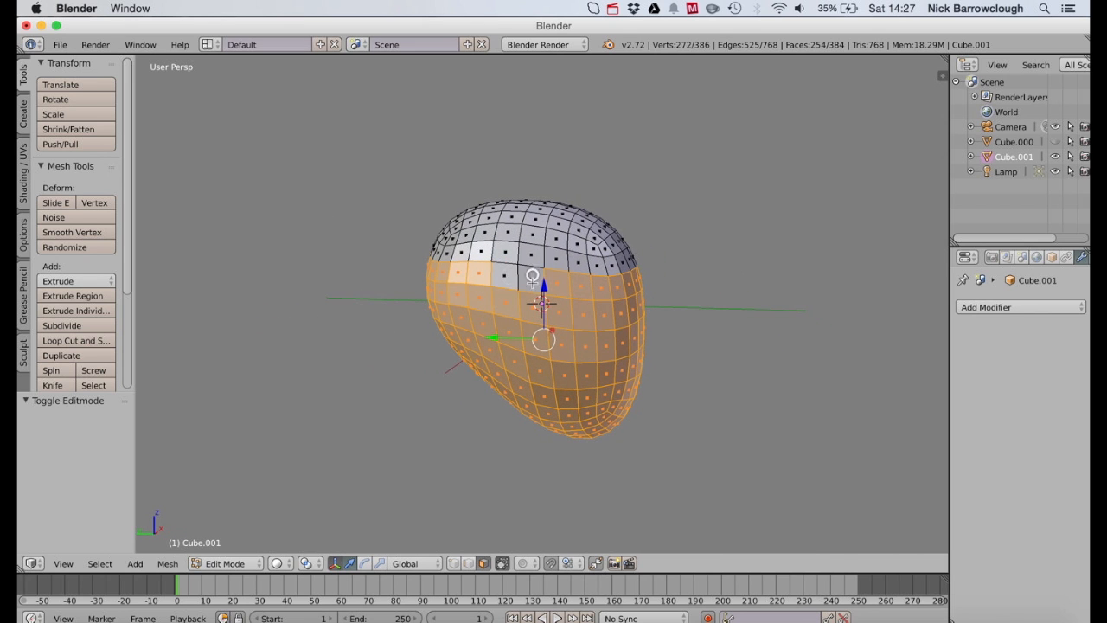
pyautogui.keyDown('shift'); pyautogui.rightClick(532, 276); pyautogui.keyUp('shift')
pyautogui.keyDown('shift'); pyautogui.rightClick(511, 303); pyautogui.keyUp('shift')
pyautogui.keyDown('shift'); pyautogui.rightClick(511, 322); pyautogui.keyUp('shift')
pyautogui.keyDown('shift'); pyautogui.rightClick(526, 330); pyautogui.keyUp('shift')
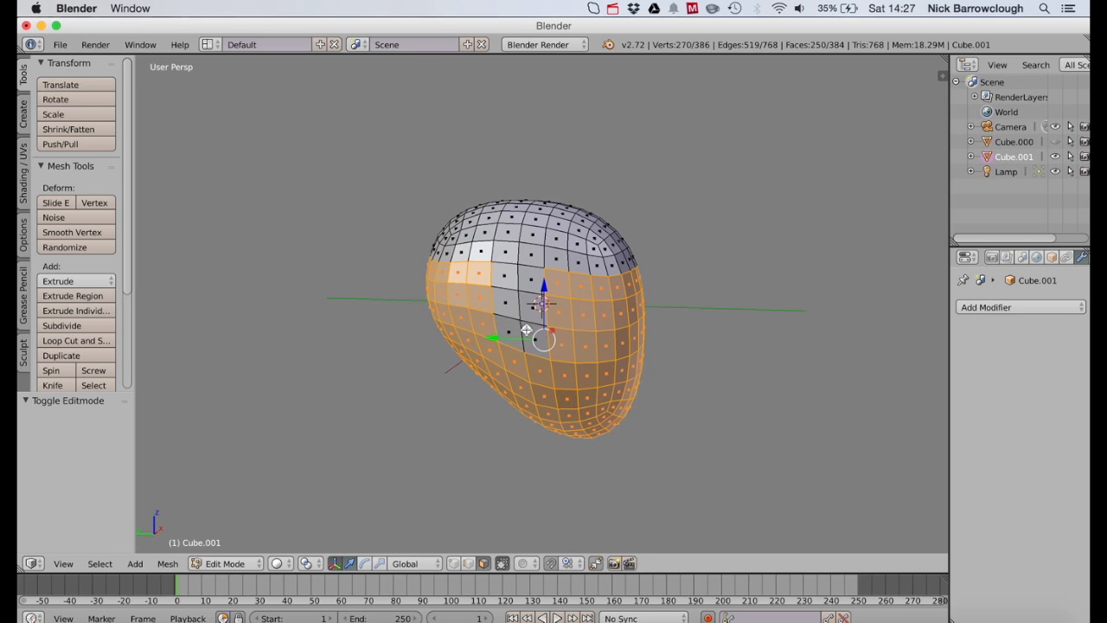
pyautogui.keyDown('shift'); pyautogui.rightClick(535, 371); pyautogui.keyUp('shift')
pyautogui.keyDown('shift'); pyautogui.rightClick(518, 362); pyautogui.keyUp('shift')
pyautogui.keyDown('shift'); pyautogui.rightClick(518, 388); pyautogui.keyUp('shift')
pyautogui.keyDown('shift'); pyautogui.rightClick(538, 388); pyautogui.keyUp('shift')
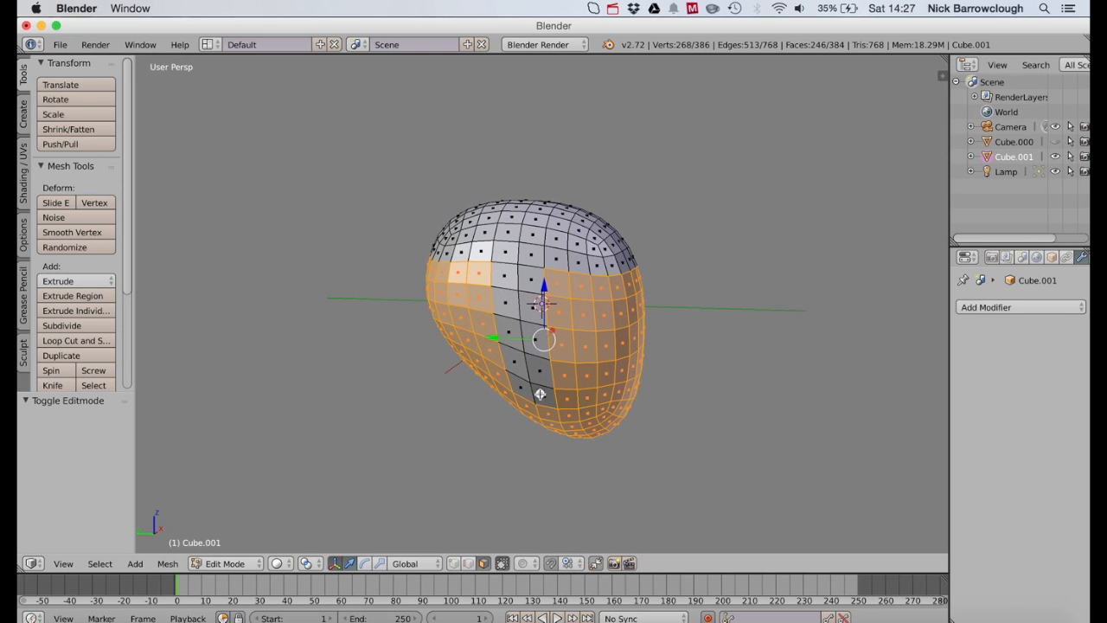
# Step: Deselect a two-face-high jaw band running forward from the -X side strip toward the front
pyautogui.keyDown('shift'); pyautogui.rightClick(553, 396); pyautogui.keyUp('shift')
pyautogui.keyDown('shift'); pyautogui.rightClick(565, 380); pyautogui.keyUp('shift')
pyautogui.keyDown('shift'); pyautogui.rightClick(579, 378); pyautogui.keyUp('shift')
pyautogui.keyDown('shift'); pyautogui.rightClick(591, 395); pyautogui.keyUp('shift')
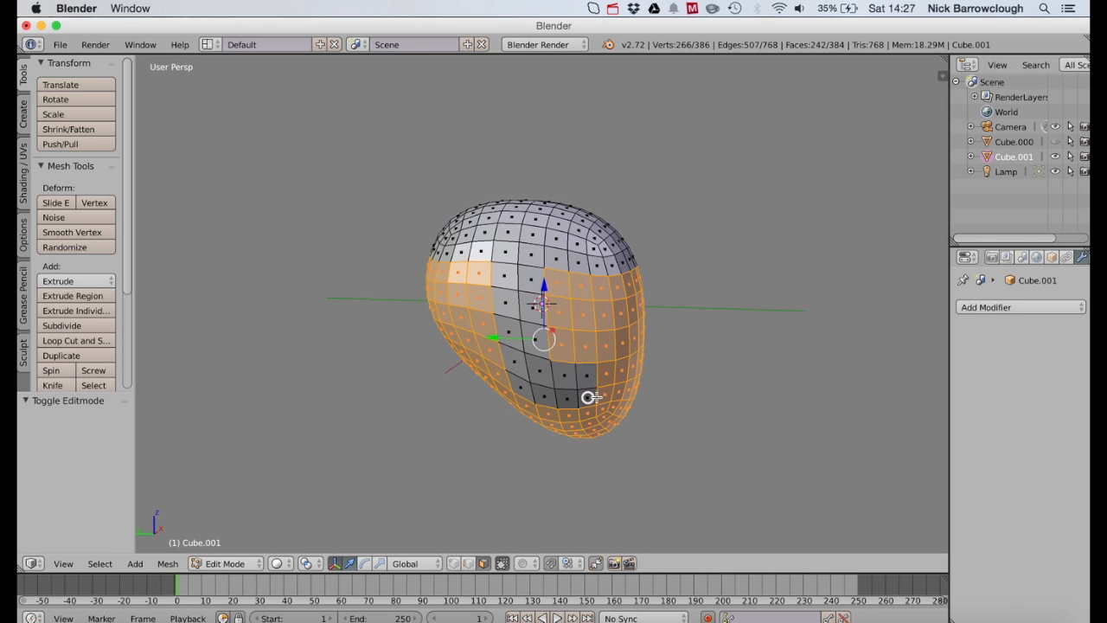
pyautogui.keyDown('shift'); pyautogui.rightClick(602, 393); pyautogui.keyUp('shift')
pyautogui.keyDown('shift'); pyautogui.rightClick(605, 377); pyautogui.keyUp('shift')
pyautogui.keyDown('shift'); pyautogui.rightClick(619, 377); pyautogui.keyUp('shift')
pyautogui.keyDown('shift'); pyautogui.rightClick(618, 394); pyautogui.keyUp('shift')
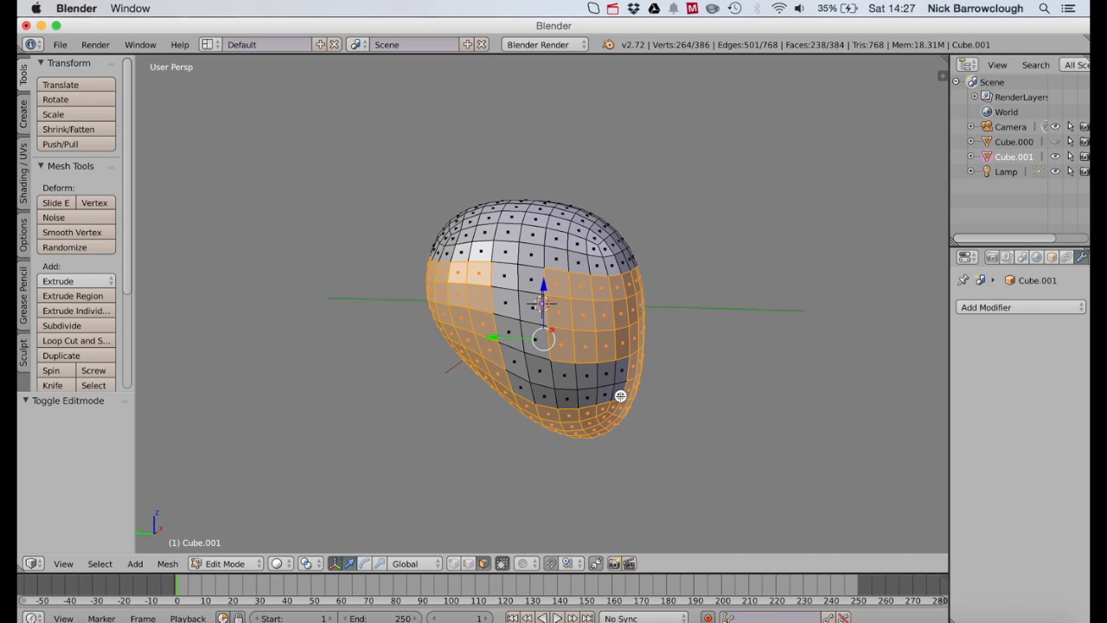
# Step: Continue deselecting the two-face-high jaw band across the front of the head above the chin
pyautogui.hscroll(8, 618, 396)
pyautogui.keyDown('shift'); pyautogui.rightClick(520, 384); pyautogui.keyUp('shift')
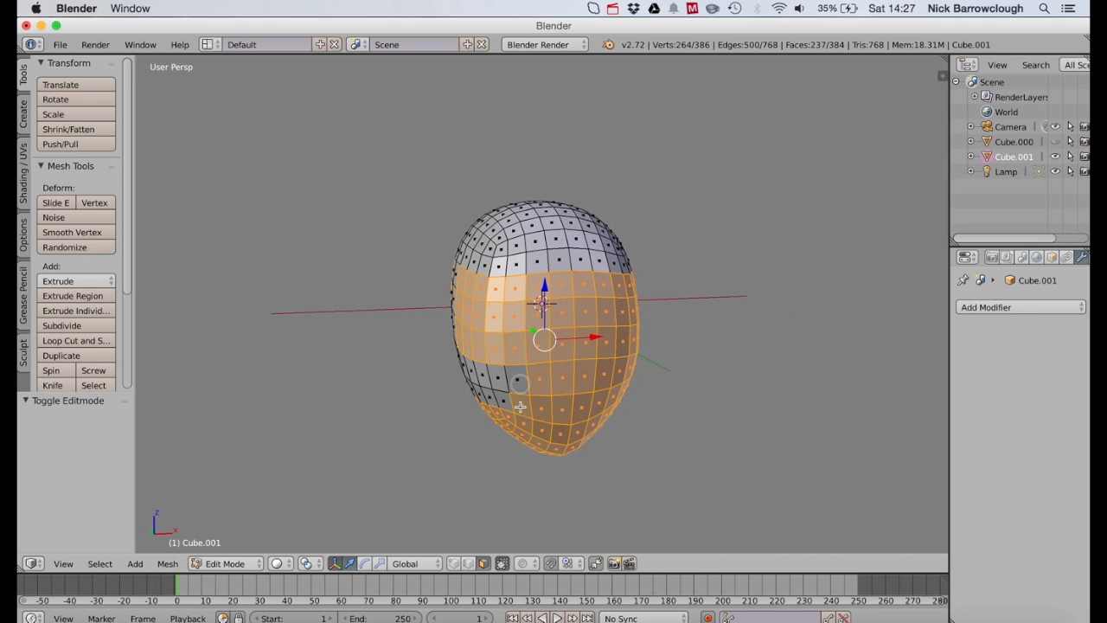
pyautogui.keyDown('shift'); pyautogui.rightClick(520, 405); pyautogui.keyUp('shift')
pyautogui.keyDown('shift'); pyautogui.rightClick(540, 407); pyautogui.keyUp('shift')
pyautogui.keyDown('shift'); pyautogui.rightClick(539, 386); pyautogui.keyUp('shift')
pyautogui.keyDown('shift'); pyautogui.rightClick(544, 379); pyautogui.keyUp('shift')
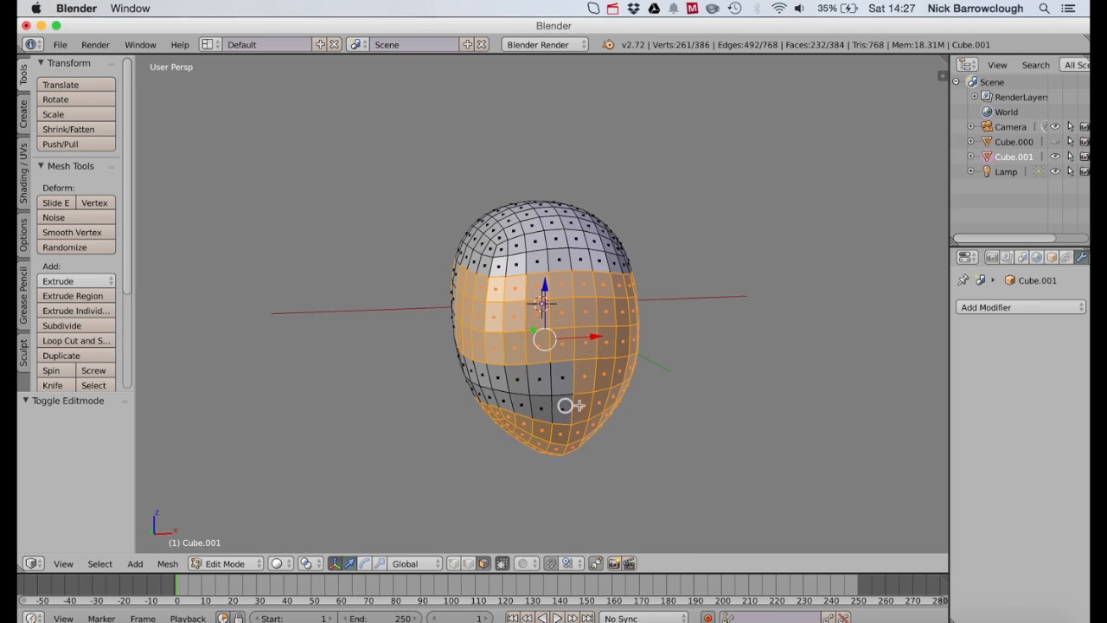
pyautogui.keyDown('shift'); pyautogui.rightClick(578, 400); pyautogui.keyUp('shift')
pyautogui.keyDown('shift'); pyautogui.rightClick(581, 374); pyautogui.keyUp('shift')
pyautogui.keyDown('shift'); pyautogui.rightClick(599, 387); pyautogui.keyUp('shift')
pyautogui.keyDown('shift'); pyautogui.rightClick(607, 370); pyautogui.keyUp('shift')
pyautogui.keyDown('shift'); pyautogui.rightClick(603, 399); pyautogui.keyUp('shift')
# Step: Deselect the rest of the two-face-high jaw band backward along the head's +X side
pyautogui.hscroll(6, 602, 399)
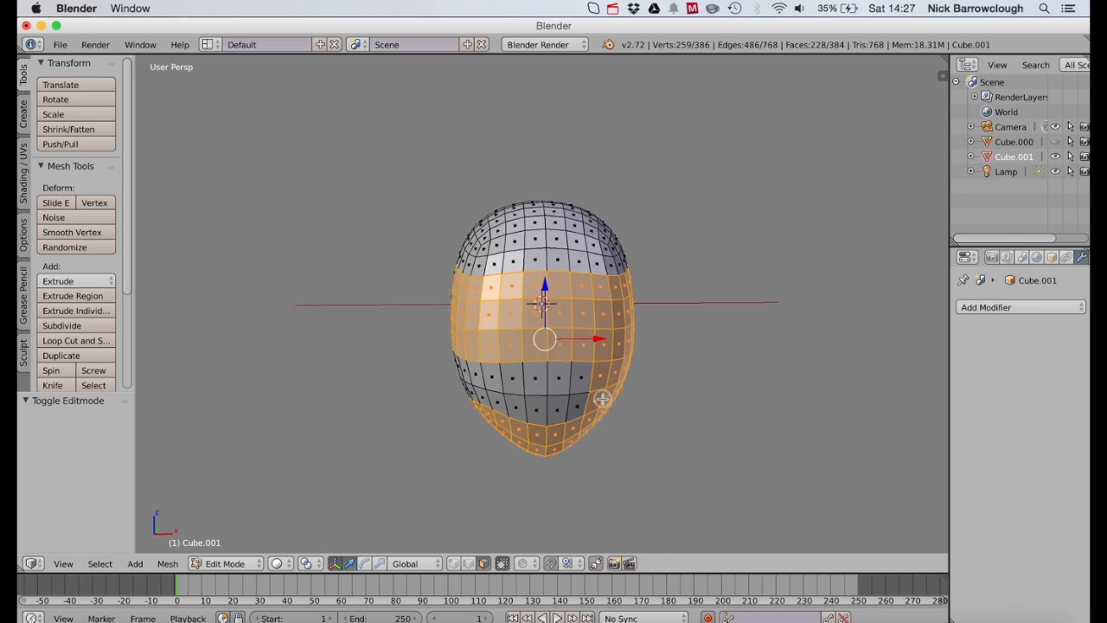
pyautogui.keyDown('shift'); pyautogui.rightClick(477, 396); pyautogui.keyUp('shift')
pyautogui.keyDown('shift'); pyautogui.rightClick(492, 397); pyautogui.keyUp('shift')
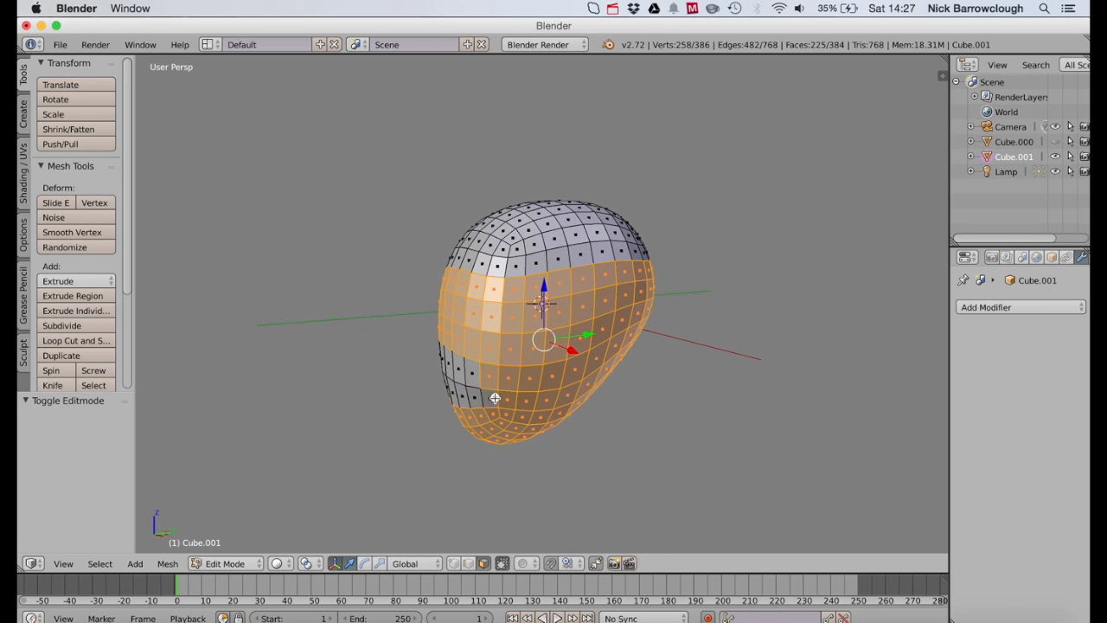
pyautogui.keyDown('shift'); pyautogui.rightClick(495, 382); pyautogui.keyUp('shift')
pyautogui.keyDown('shift'); pyautogui.rightClick(518, 379); pyautogui.keyUp('shift')
pyautogui.keyDown('shift'); pyautogui.rightClick(511, 395); pyautogui.keyUp('shift')
pyautogui.keyDown('shift'); pyautogui.rightClick(524, 395); pyautogui.keyUp('shift')
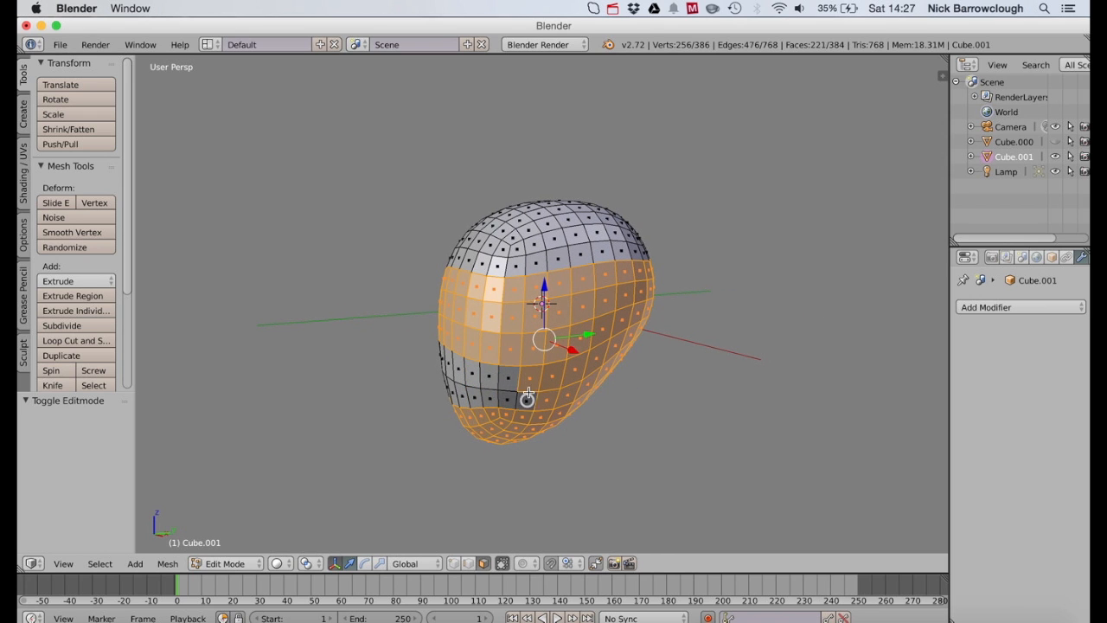
pyautogui.keyDown('shift'); pyautogui.rightClick(525, 380); pyautogui.keyUp('shift')
pyautogui.keyDown('shift'); pyautogui.rightClick(554, 371); pyautogui.keyUp('shift')
pyautogui.keyDown('shift'); pyautogui.rightClick(551, 395); pyautogui.keyUp('shift')
pyautogui.keyDown('shift'); pyautogui.rightClick(571, 387); pyautogui.keyUp('shift')
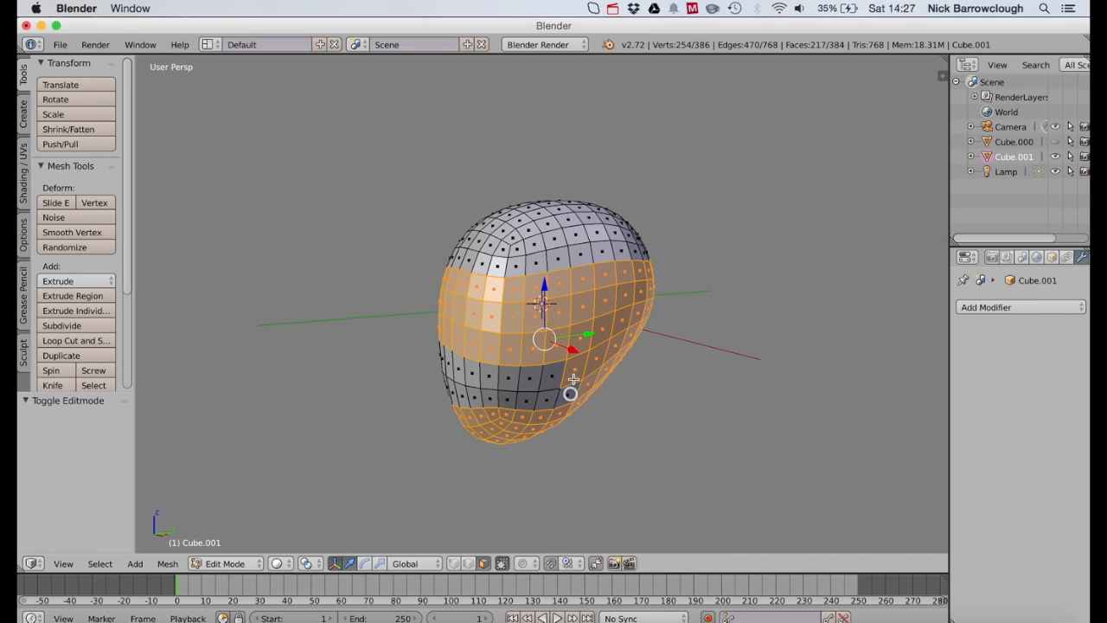
pyautogui.keyDown('shift'); pyautogui.rightClick(578, 370); pyautogui.keyUp('shift')
# Step: Deselect the matching two-face-wide vertical strip on the +X side, joining the crown to the jaw band
pyautogui.hscroll(6, 581, 367)
pyautogui.keyDown('shift'); pyautogui.rightClick(516, 274); pyautogui.keyUp('shift')
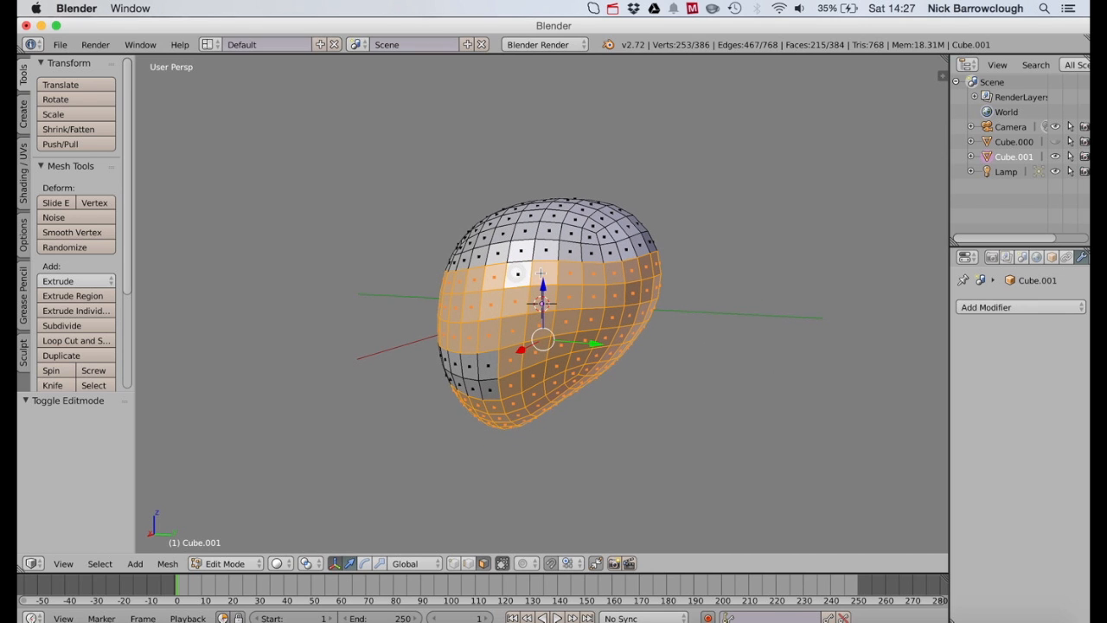
pyautogui.keyDown('shift'); pyautogui.rightClick(541, 273); pyautogui.keyUp('shift')
pyautogui.keyDown('shift'); pyautogui.rightClick(519, 301); pyautogui.keyUp('shift')
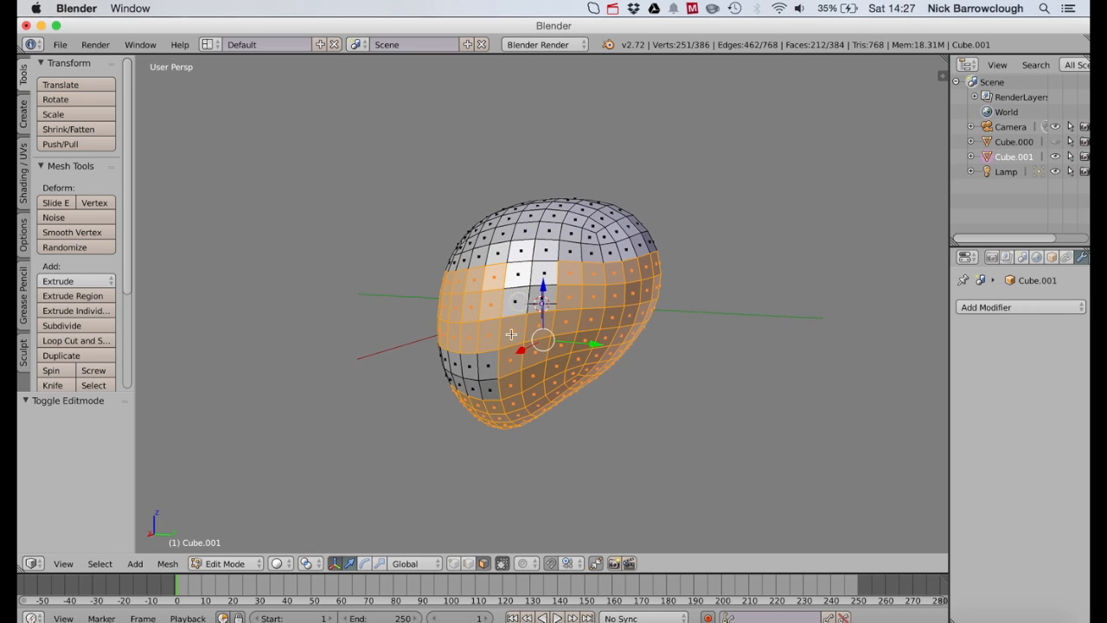
pyautogui.keyDown('shift'); pyautogui.rightClick(533, 334); pyautogui.keyUp('shift')
pyautogui.keyDown('shift'); pyautogui.rightClick(529, 354); pyautogui.keyUp('shift')
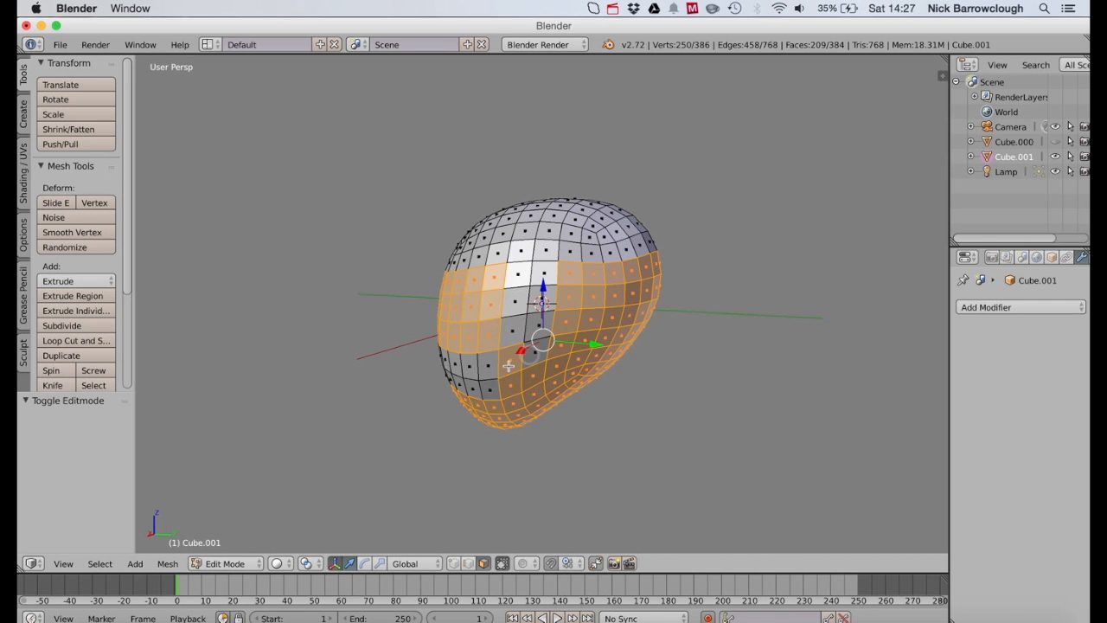
pyautogui.keyDown('shift'); pyautogui.rightClick(510, 366); pyautogui.keyUp('shift')
pyautogui.keyDown('shift'); pyautogui.rightClick(512, 386); pyautogui.keyUp('shift')
pyautogui.keyDown('shift'); pyautogui.rightClick(531, 377); pyautogui.keyUp('shift')
# Step: Delete the selected faces, keeping only the crown, side strips and jaw band, and return to Object Mode
pyautogui.moveTo(532, 378); pyautogui.dragTo(510, 378, button='middle')
pyautogui.press('x')
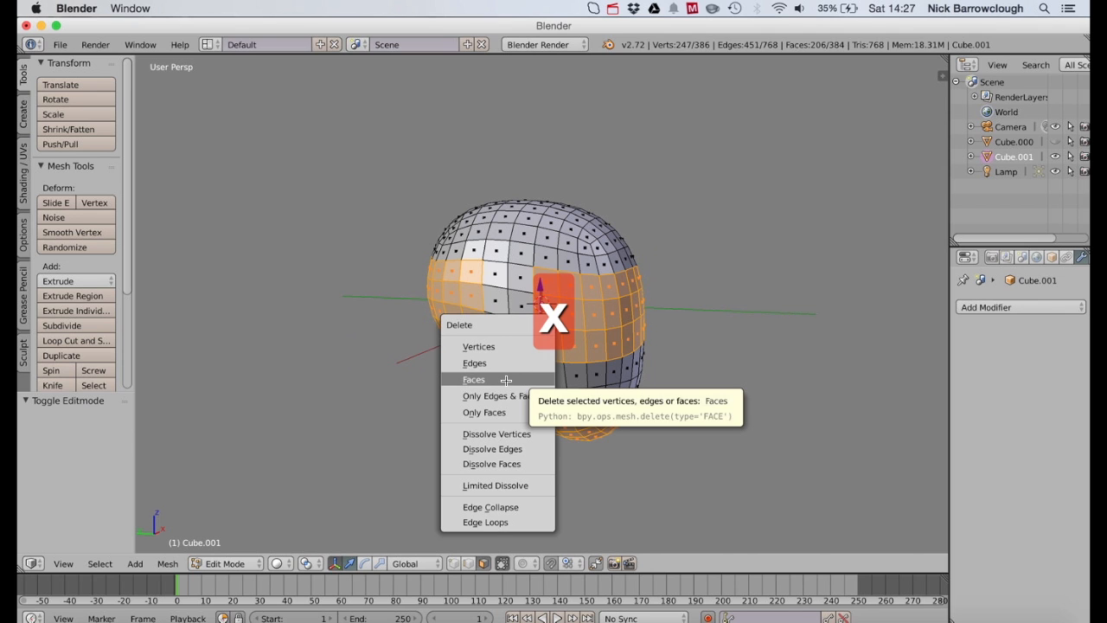
pyautogui.click(506, 380)
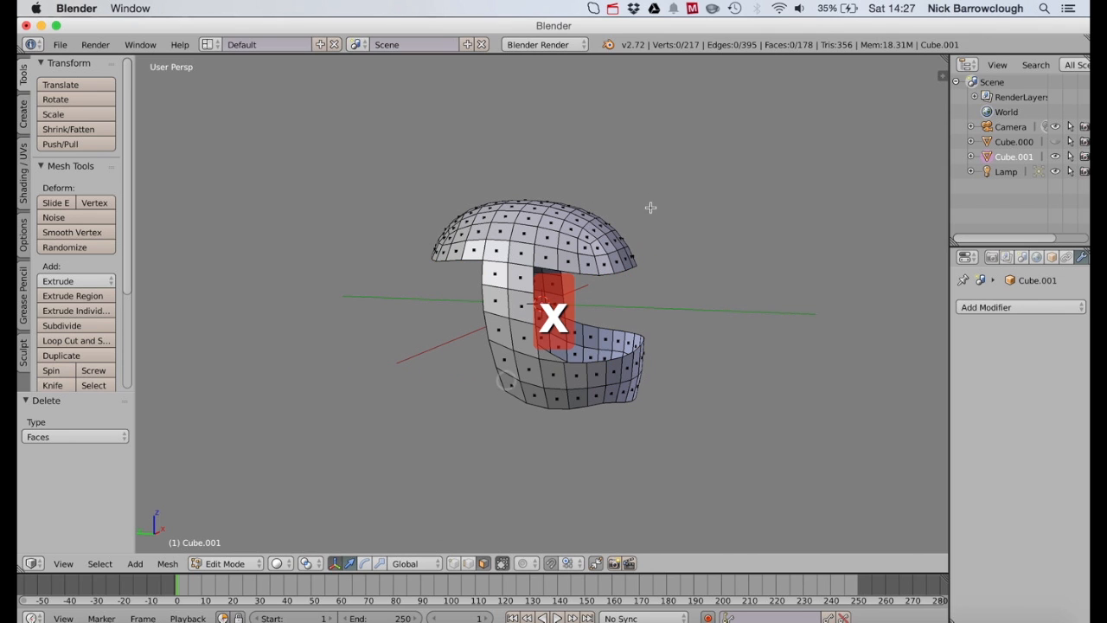
pyautogui.click(224, 563)
pyautogui.click(228, 543)
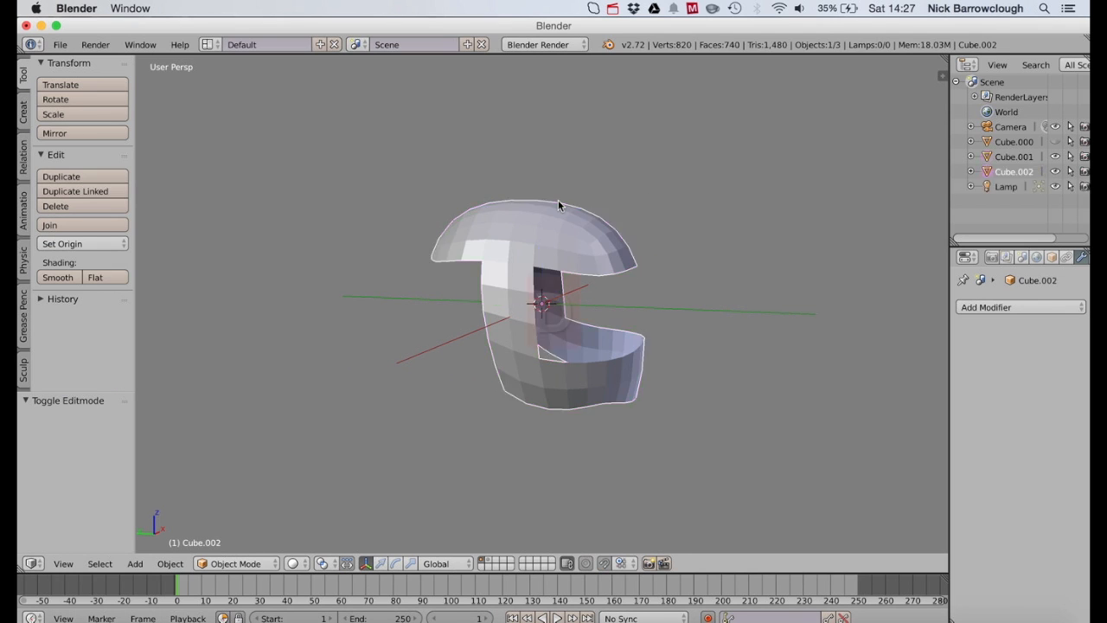
# Step: Hide the cut shell and the spare copy, show the full head Cube.000, and rename it head
pyautogui.hotkey('shift', 'd')
pyautogui.press('h')
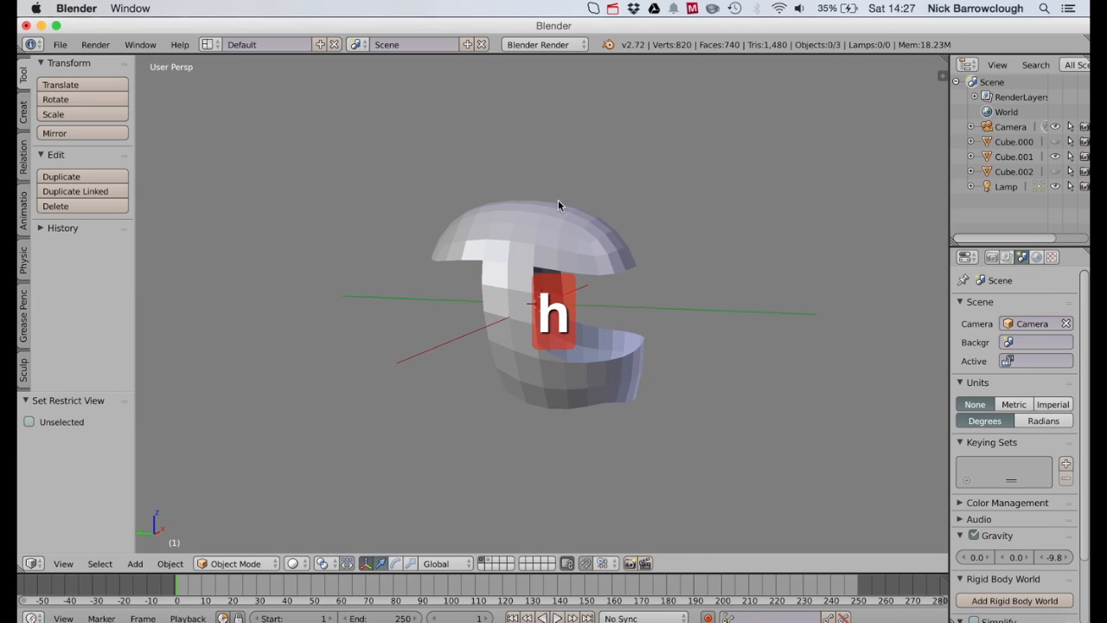
pyautogui.click(1055, 156)
pyautogui.click(1055, 142)
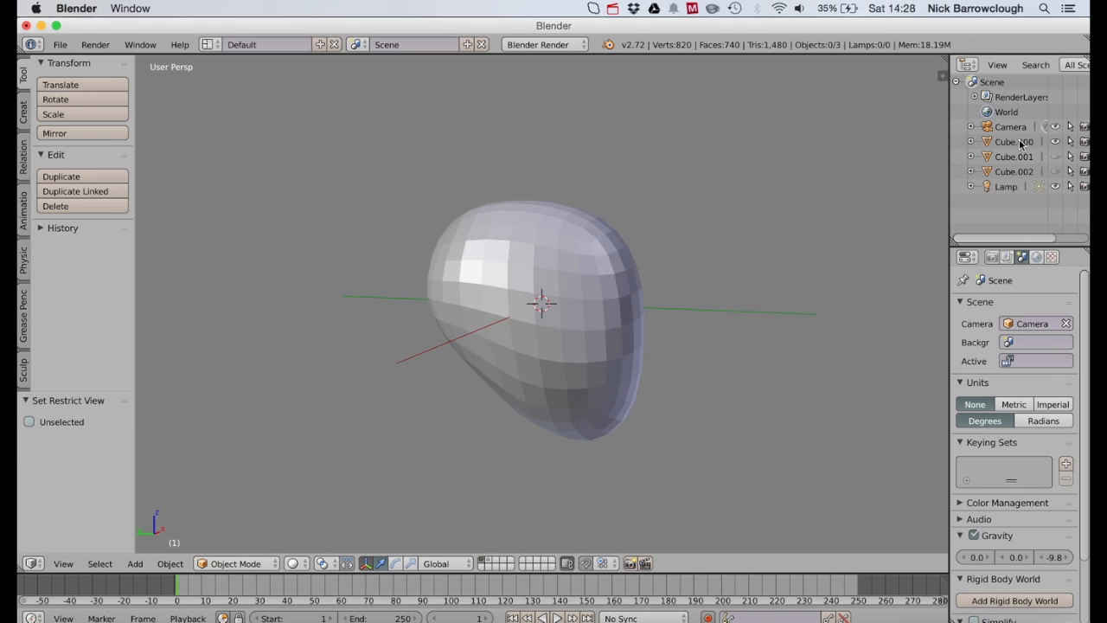
pyautogui.click(1014, 142)
pyautogui.doubleClick(1014, 142)
pyautogui.write('head')
pyautogui.press('Return')
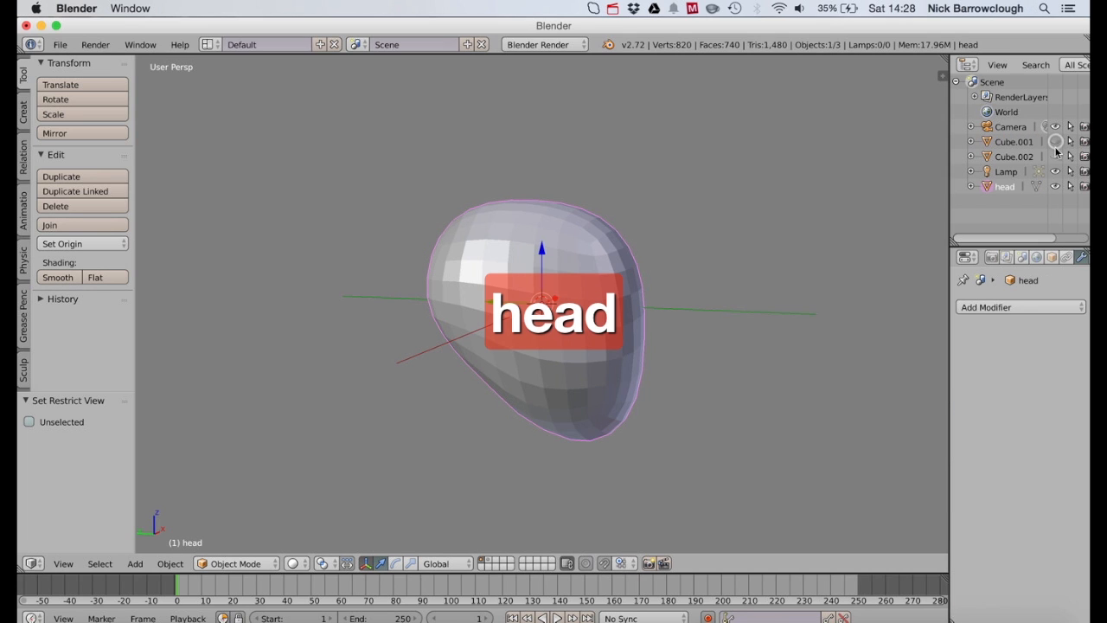
# Step: Hide the head, show the cut shell Cube.002, and rename it helmet
pyautogui.click(1055, 186)
pyautogui.click(1056, 157)
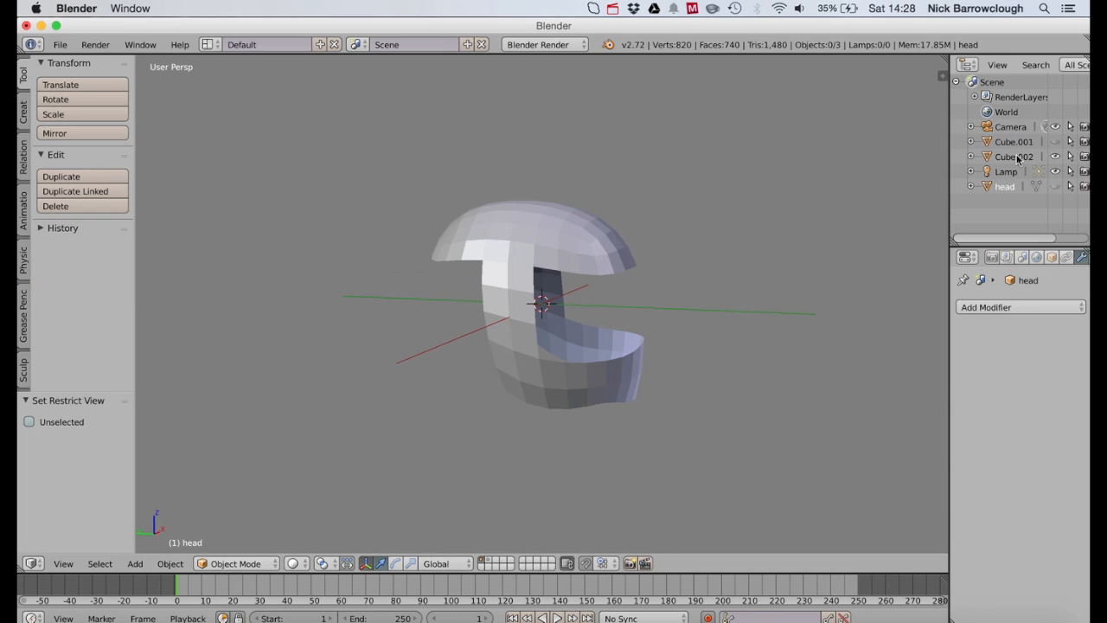
pyautogui.doubleClick(1017, 158)
pyautogui.write('helmet')
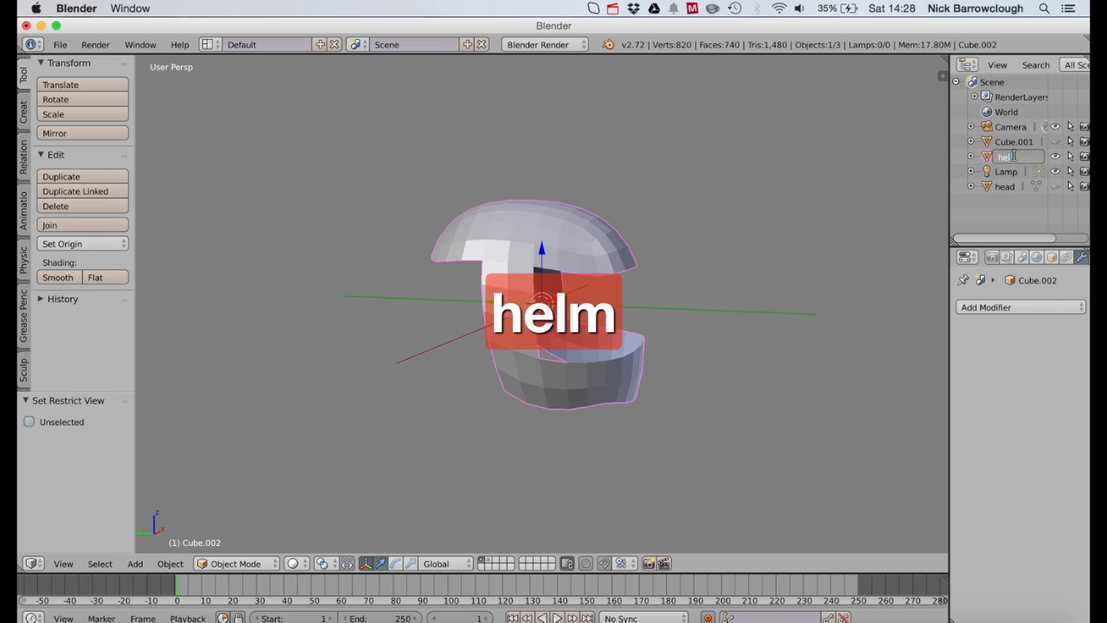
pyautogui.press('Return')
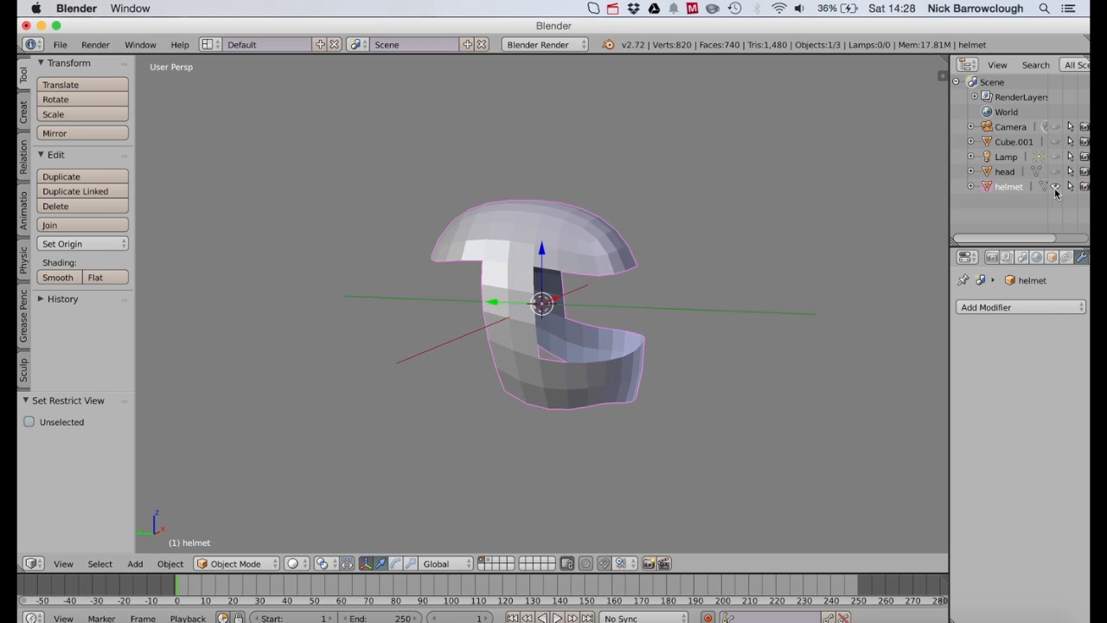
# Step: In Edit Mode, extrude all the helmet's faces in place and scale them up to about 1.053 to give the shell thickness
pyautogui.hscroll(15, 531, 207)
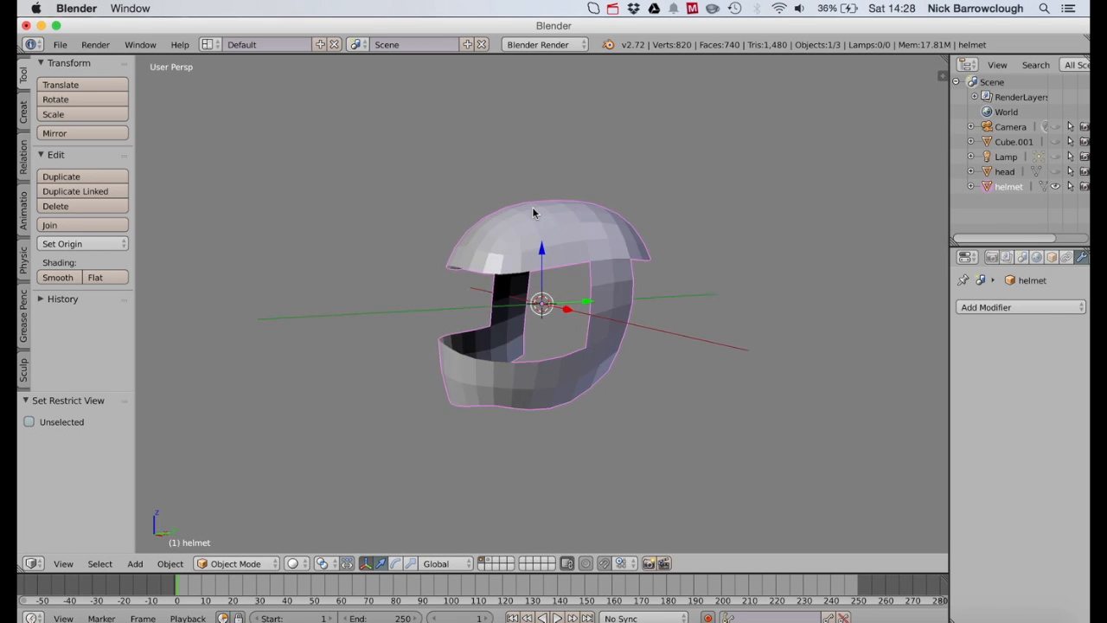
pyautogui.hscroll(15, 533, 213)
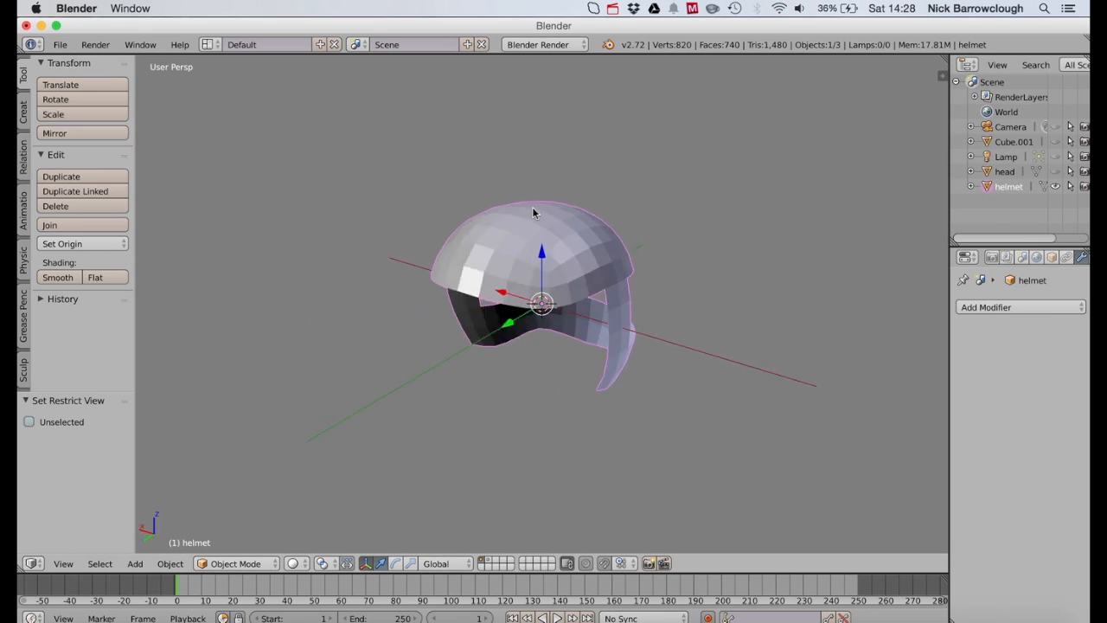
pyautogui.hscroll(10, 533, 213)
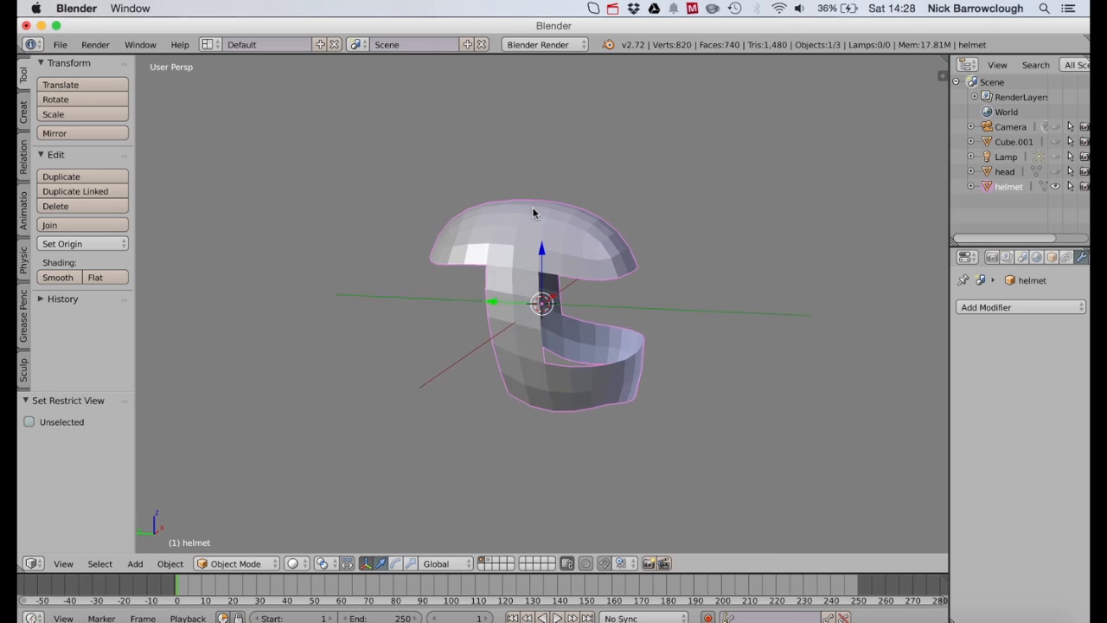
pyautogui.click(264, 567)
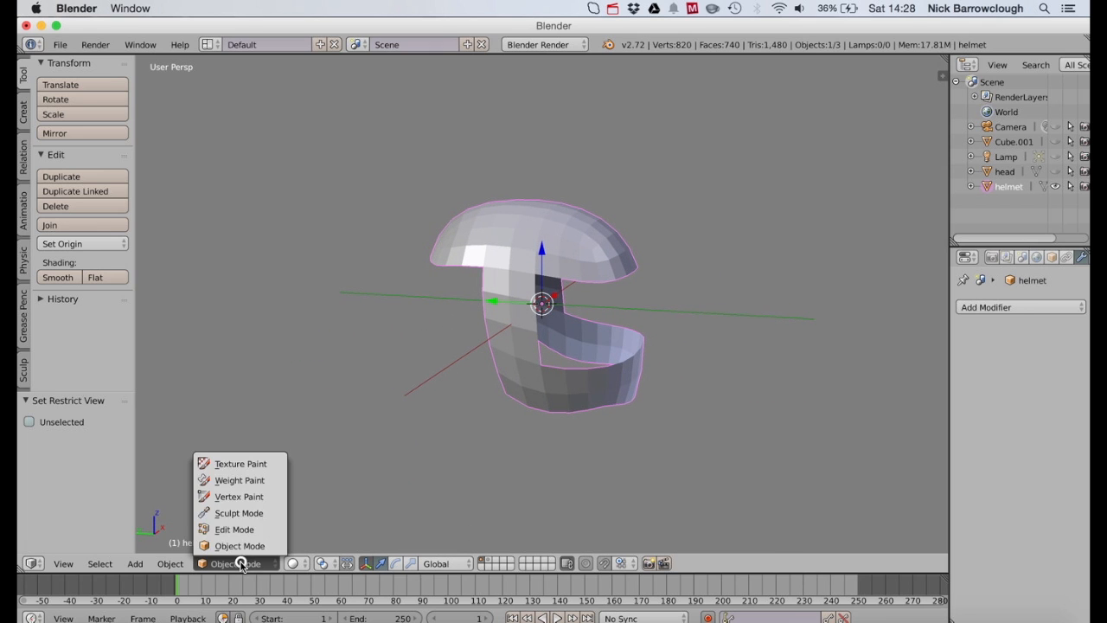
pyautogui.click(229, 528)
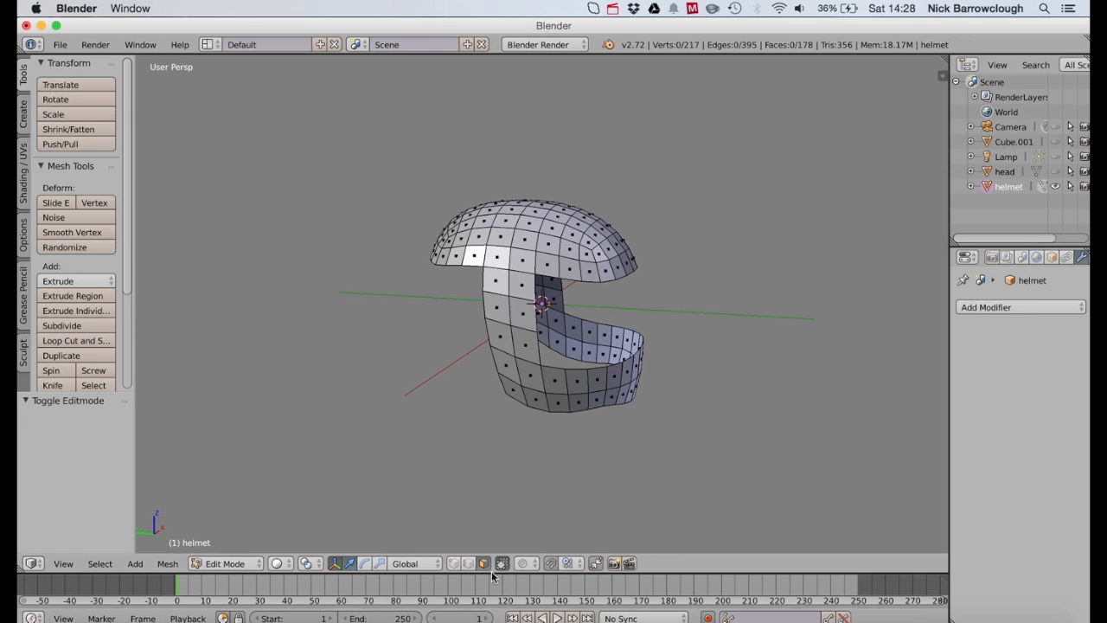
pyautogui.press('a')
pyautogui.press('a')
pyautogui.press('a')
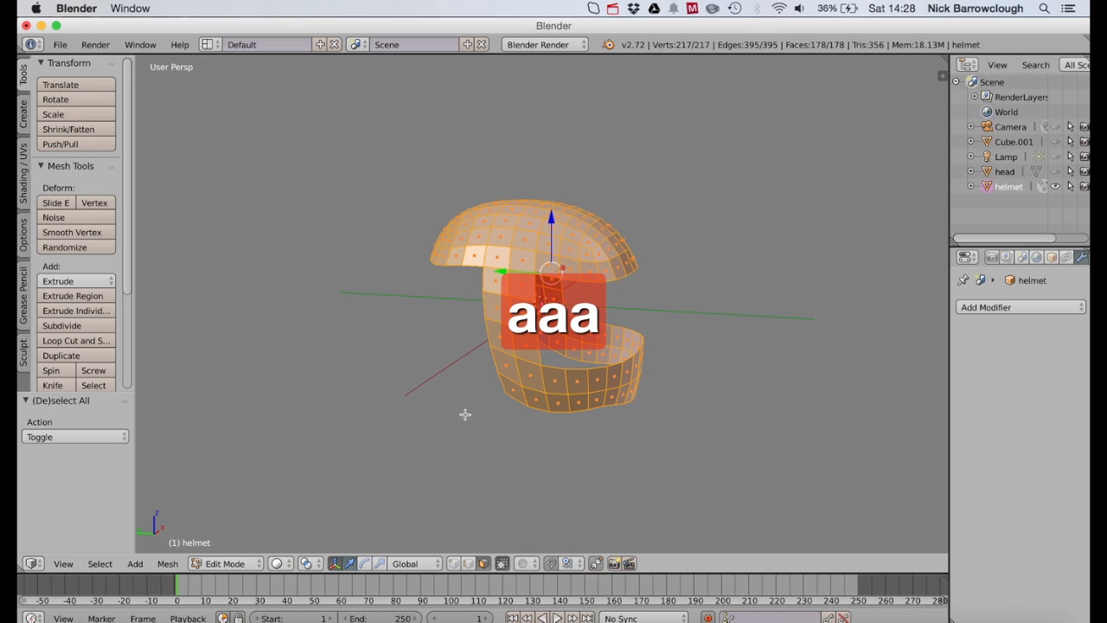
pyautogui.press('e')
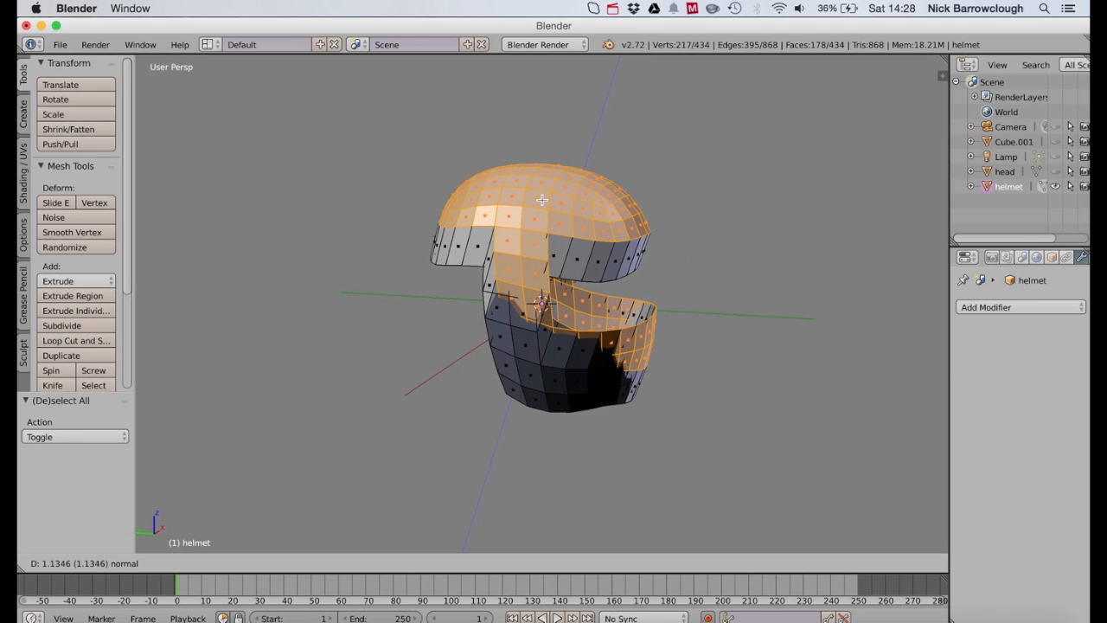
pyautogui.rightClick(530, 221)
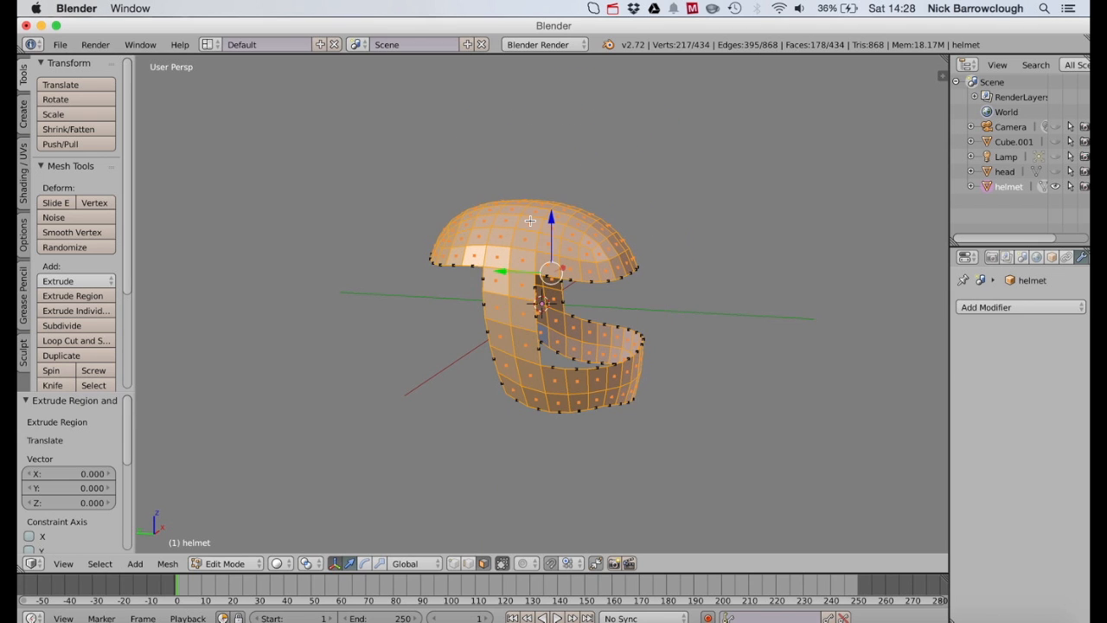
pyautogui.press('s')
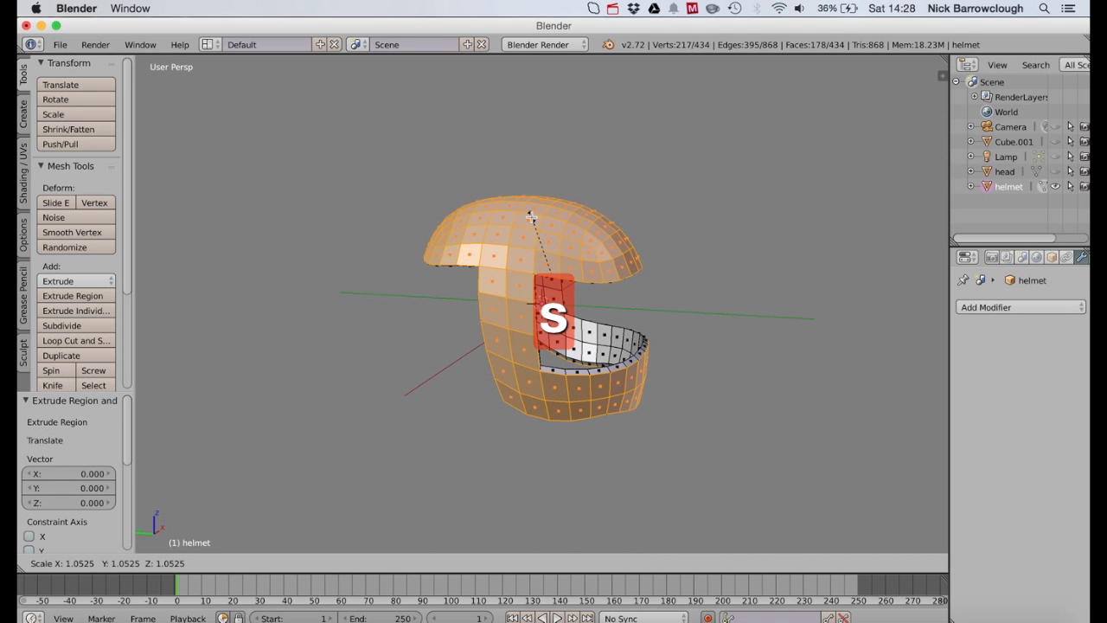
pyautogui.click(531, 218)
# Step: Examine the thickened helmet from the sides, back and front, including its inner surface and the rim of the visor opening
pyautogui.hscroll(10, 532, 217)
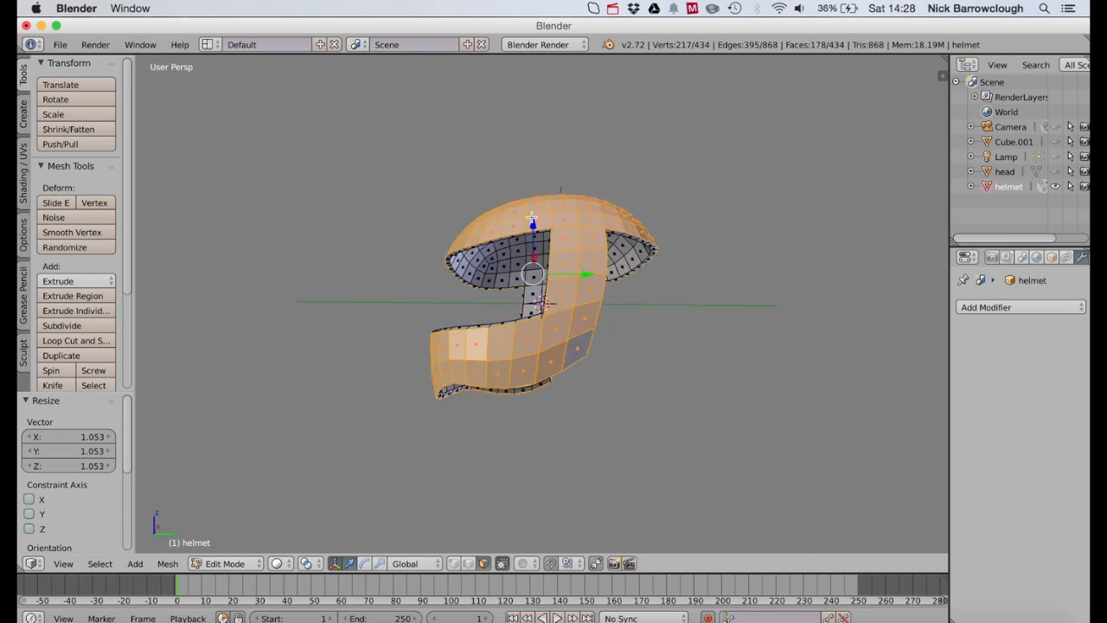
pyautogui.hscroll(15, 531, 218)
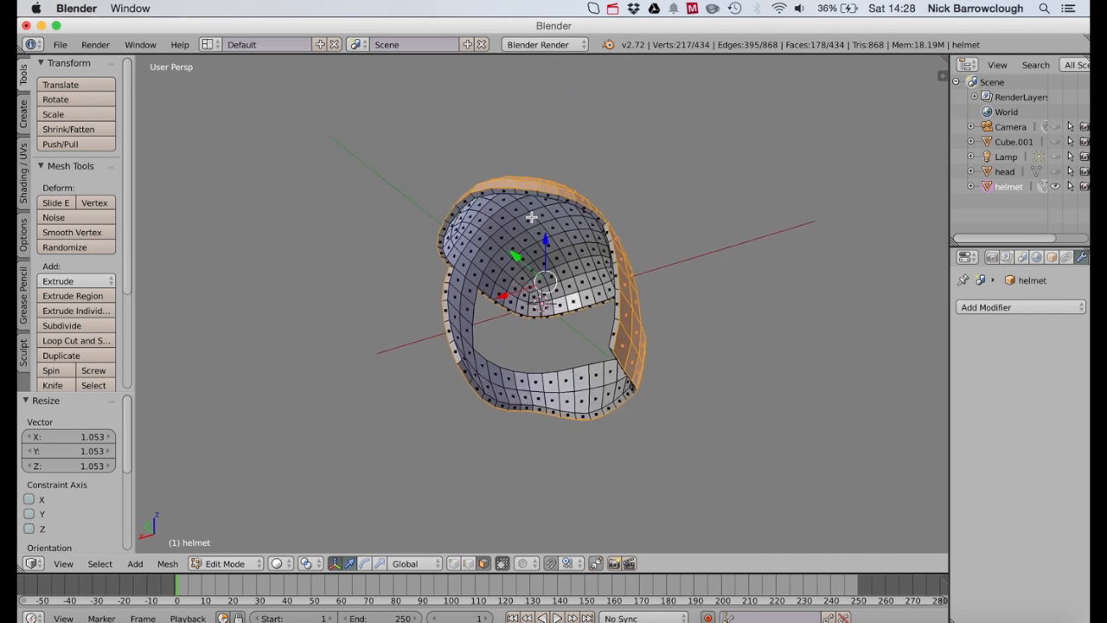
pyautogui.hscroll(15, 531, 218)
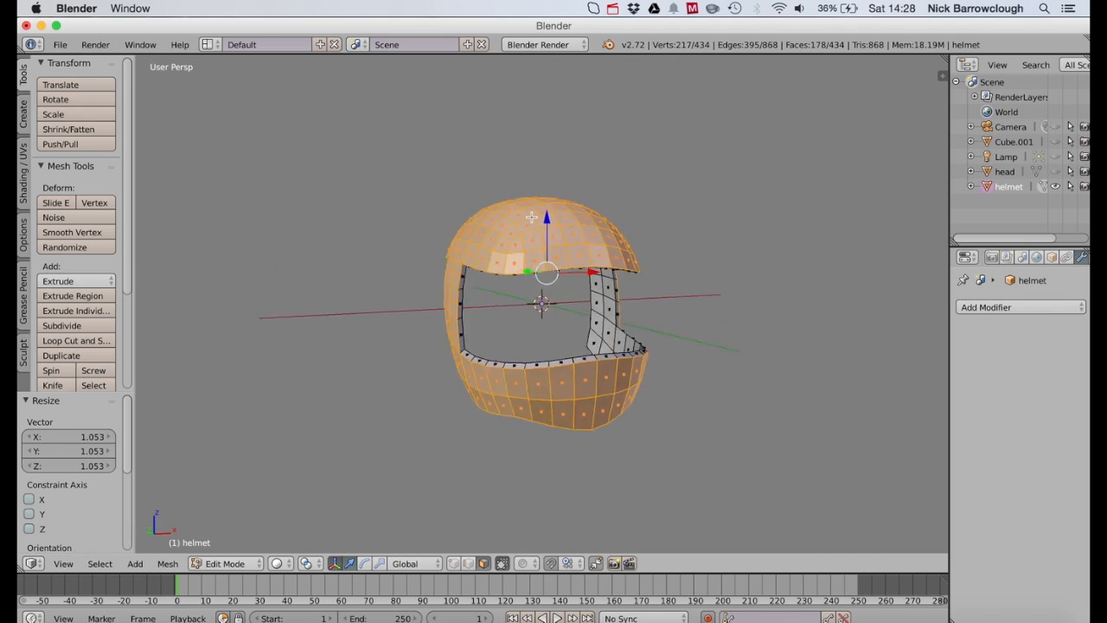
pyautogui.hscroll(8, 531, 218)
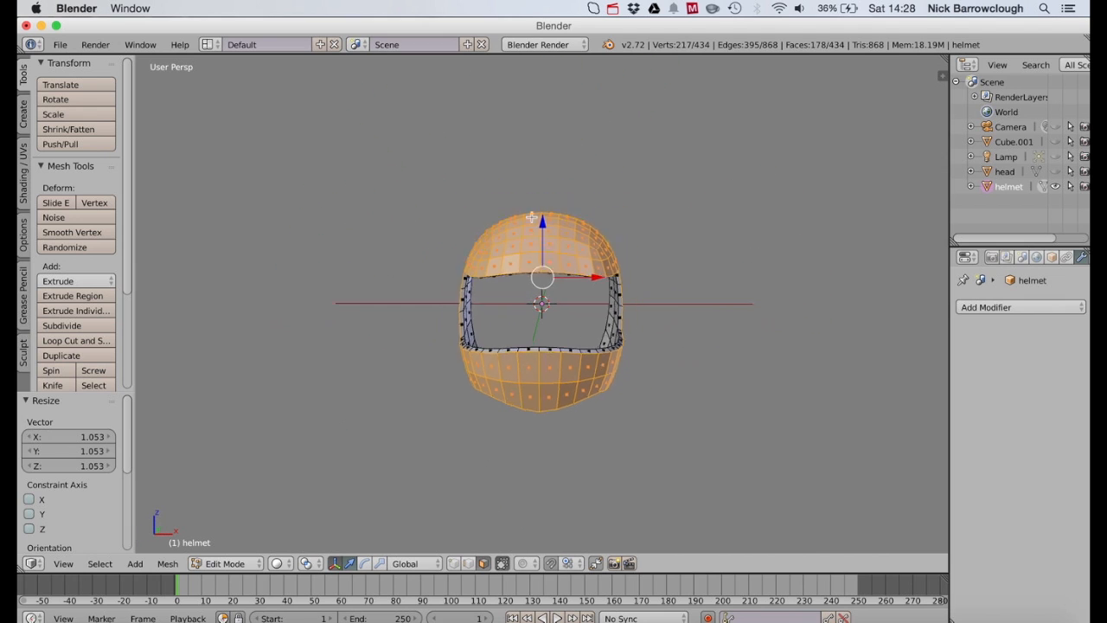
pyautogui.hscroll(15, 531, 218)
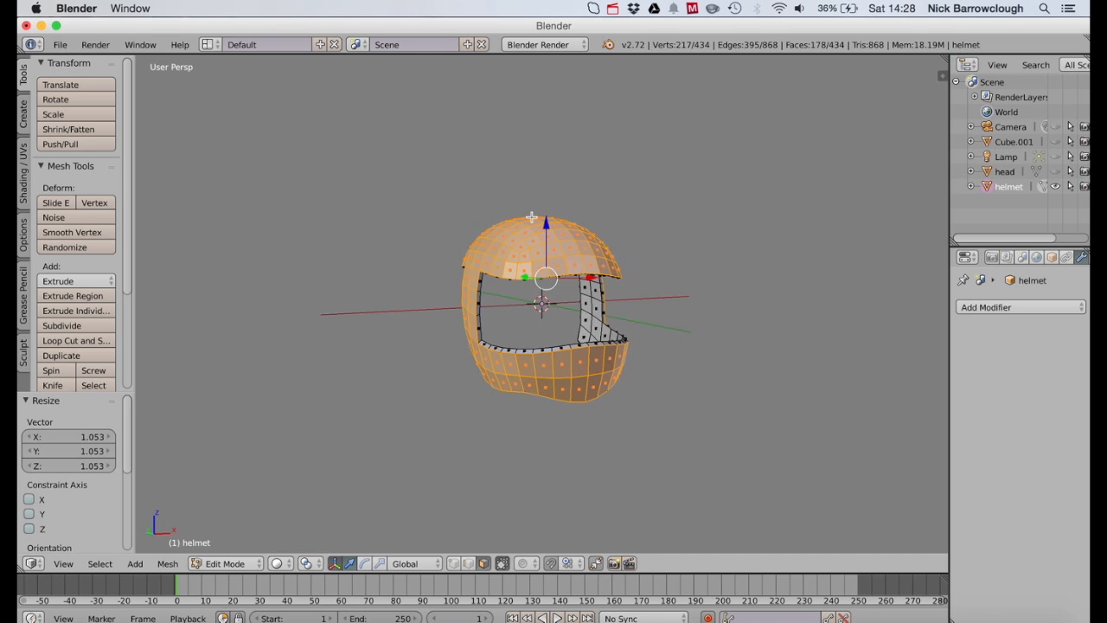
pyautogui.hscroll(4, 531, 218)
pyautogui.hscroll(12, 531, 218)
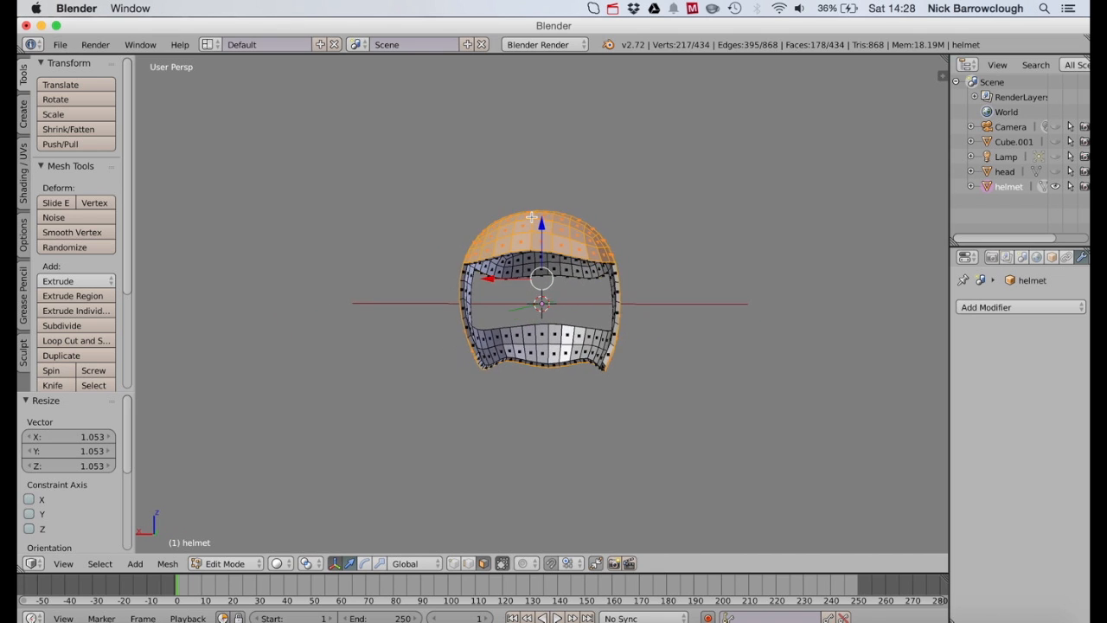
pyautogui.keyDown('ctrl'); pyautogui.scroll(5, 531, 217); pyautogui.keyUp('ctrl')
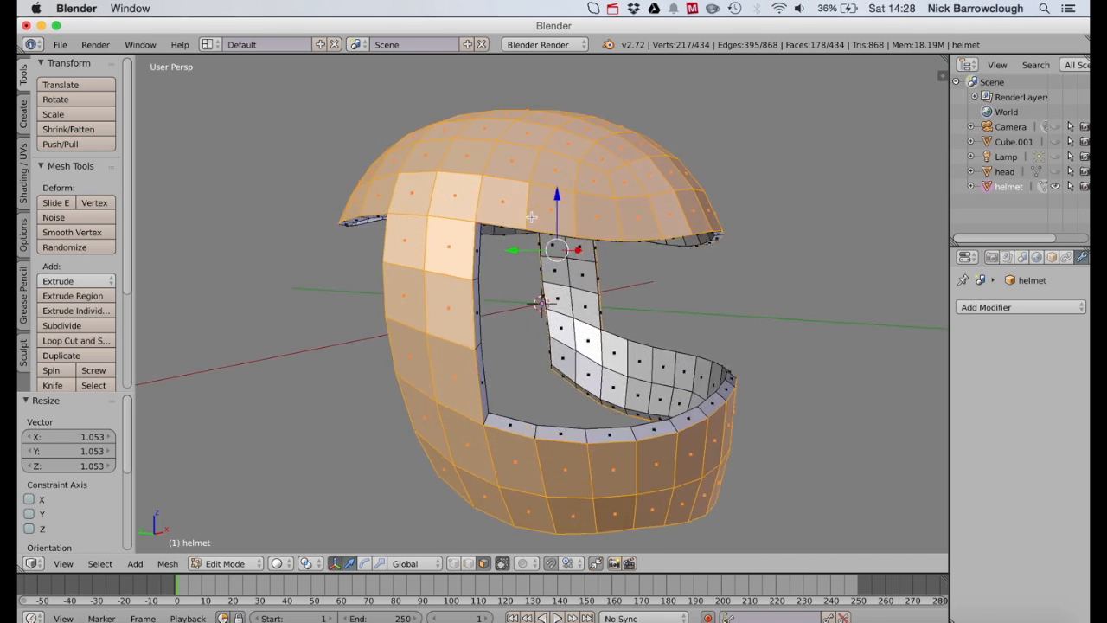
pyautogui.hscroll(6, 531, 218)
pyautogui.keyDown('ctrl'); pyautogui.scroll(-3, 531, 218); pyautogui.keyUp('ctrl')
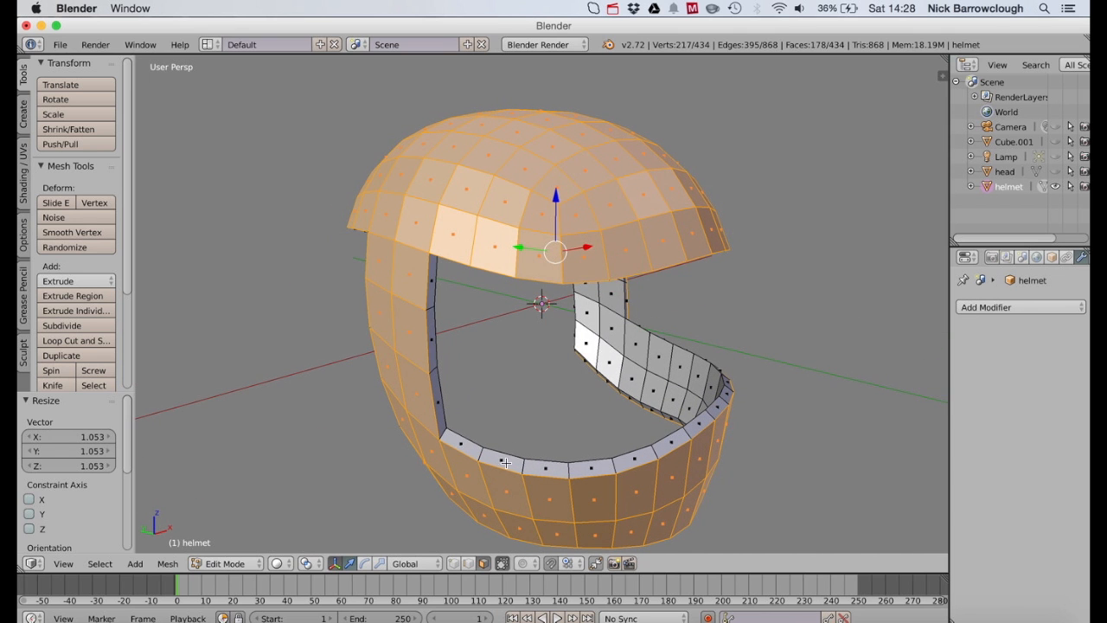
pyautogui.hscroll(15, 573, 367)
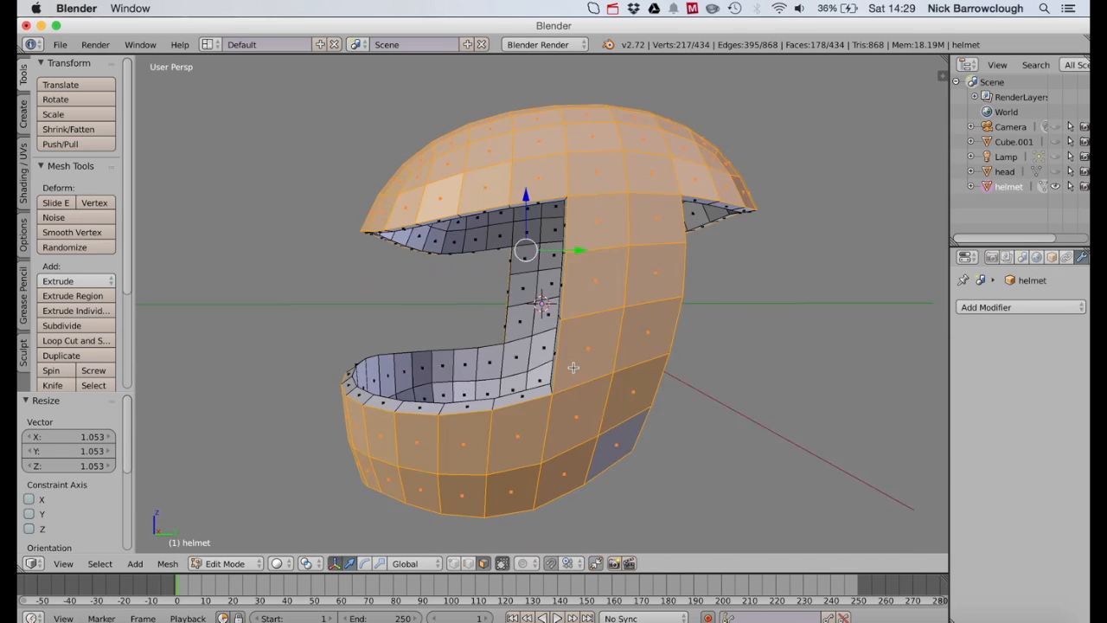
pyautogui.hscroll(15, 573, 368)
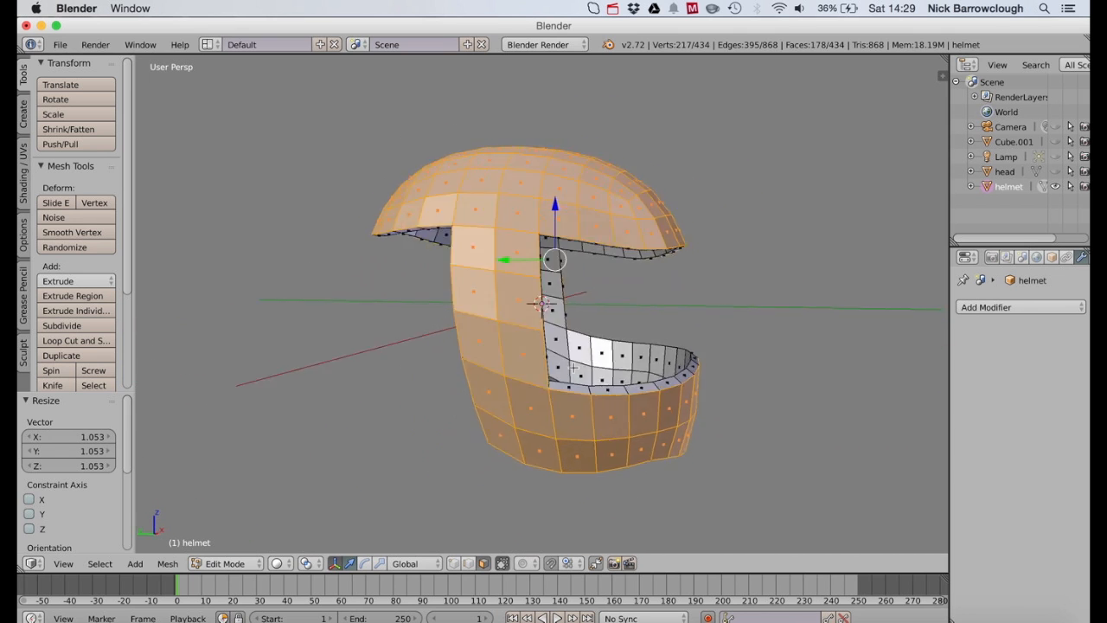
pyautogui.scroll(4, 573, 368)
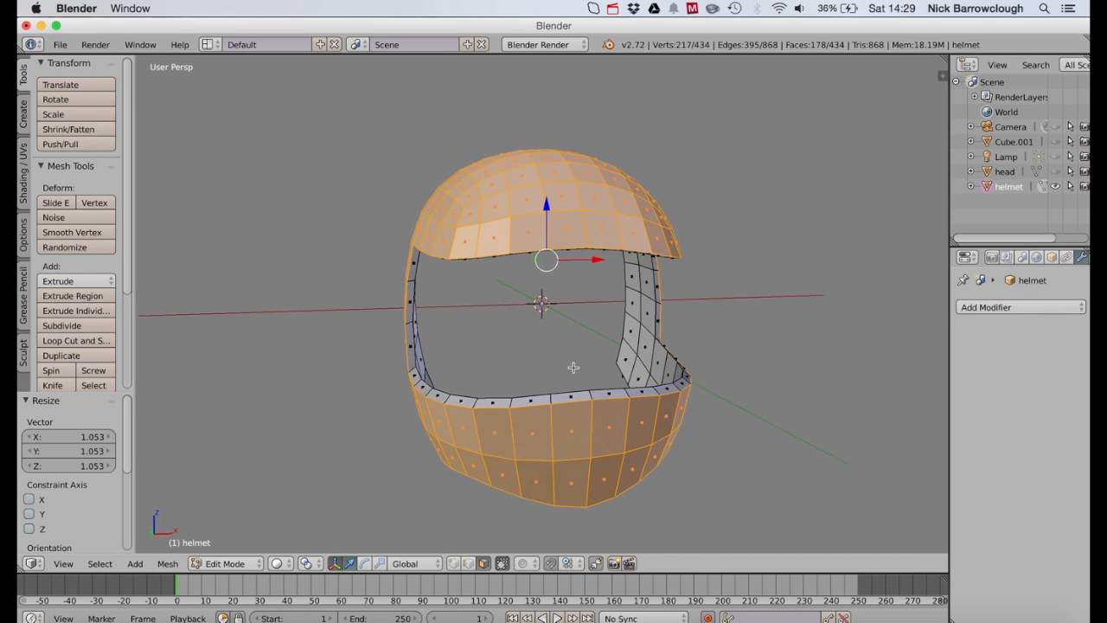
pyautogui.scroll(1, 569, 409)
pyautogui.scroll(2, 569, 409)
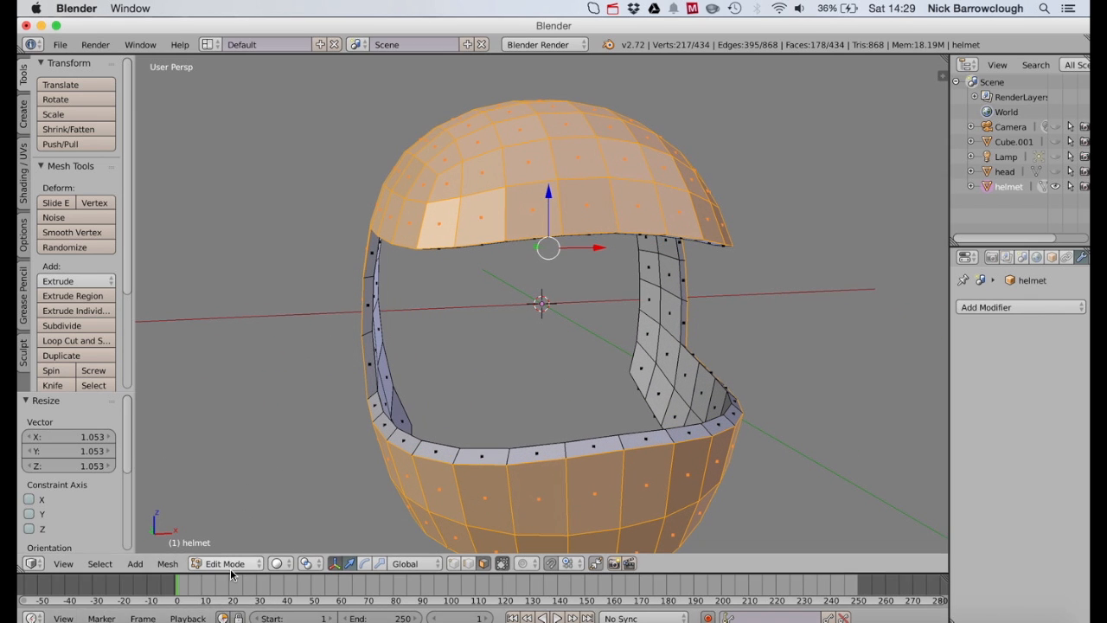
# Step: Add a loop cut around the thickness of the visor opening's rim, slid about 0.70 toward the outer edge
pyautogui.click(75, 340)
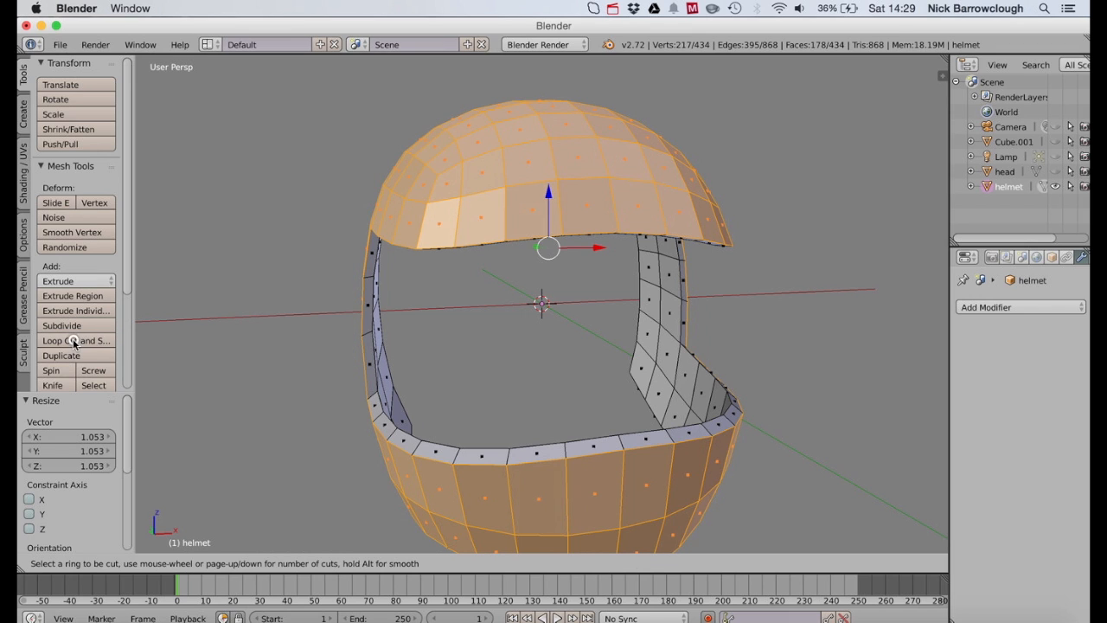
pyautogui.click(505, 458)
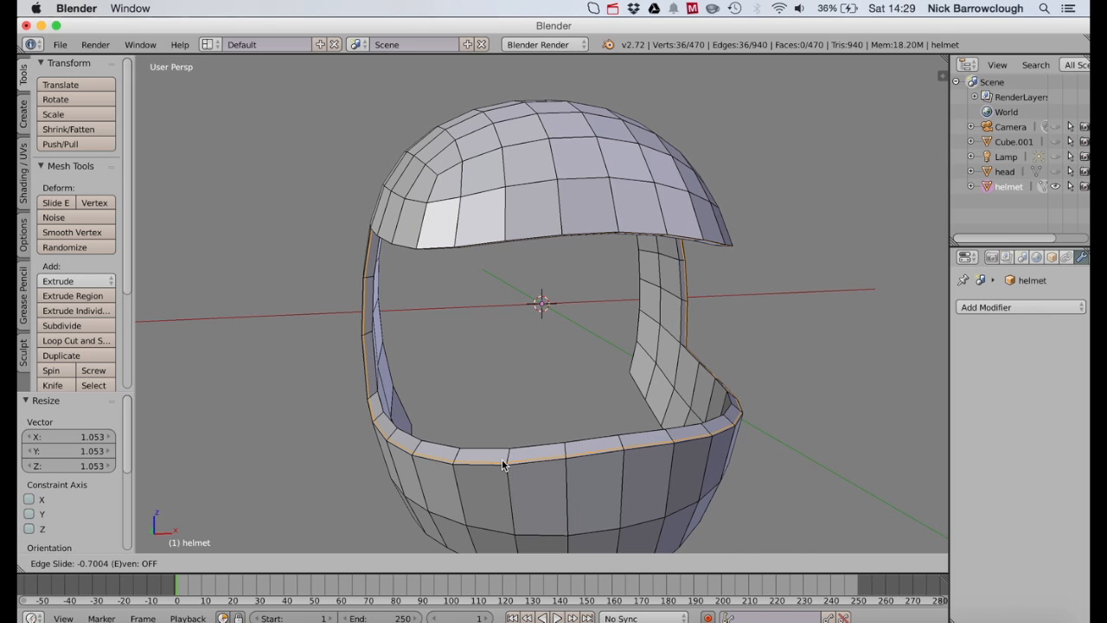
pyautogui.click(502, 459)
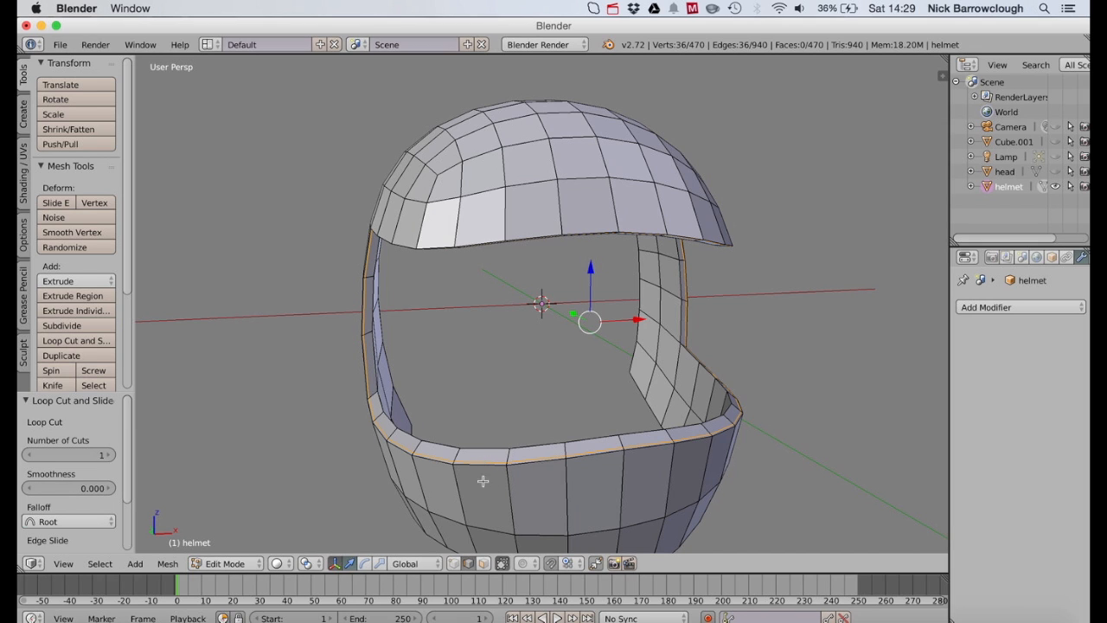
# Step: Add a horizontal loop cut around the jaw band's outer face, slid about 0.94 up to its upper edge
pyautogui.click(69, 341)
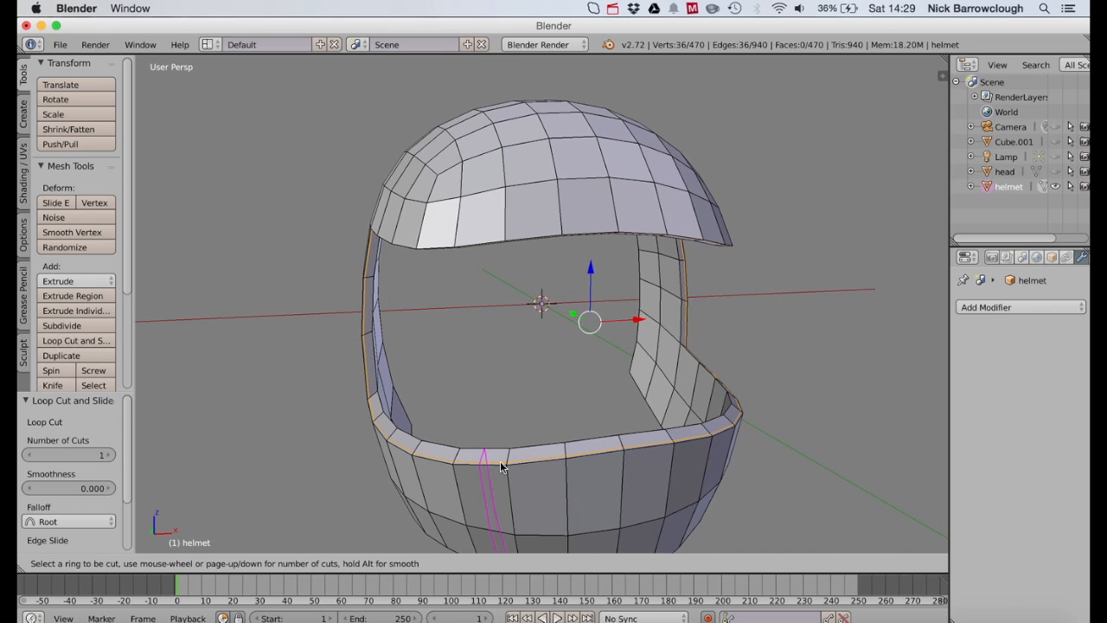
pyautogui.click(459, 493)
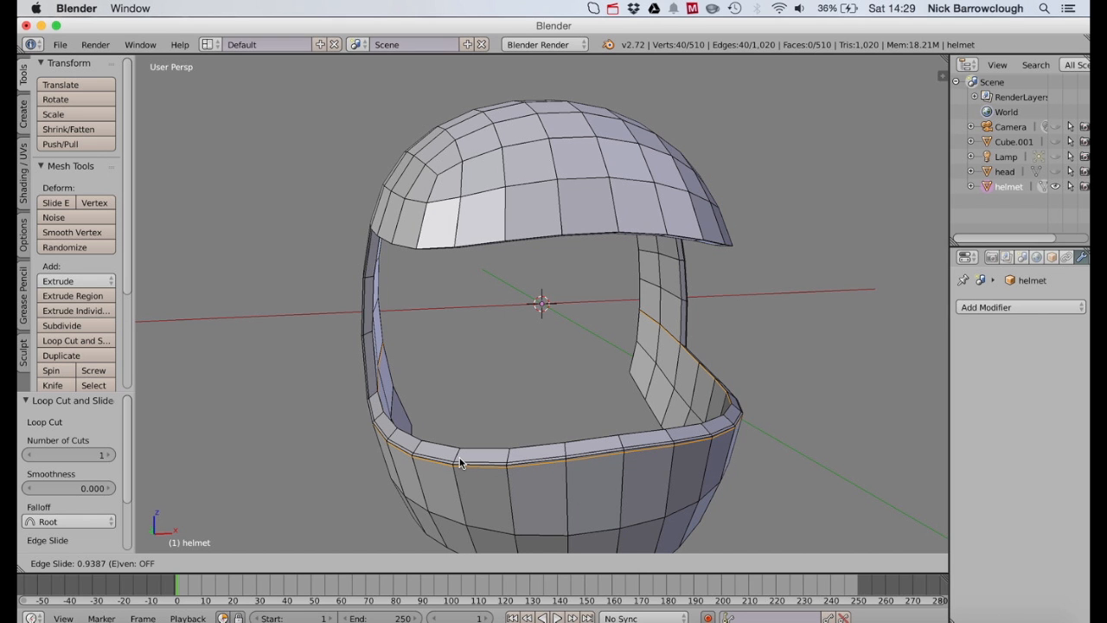
pyautogui.click(459, 464)
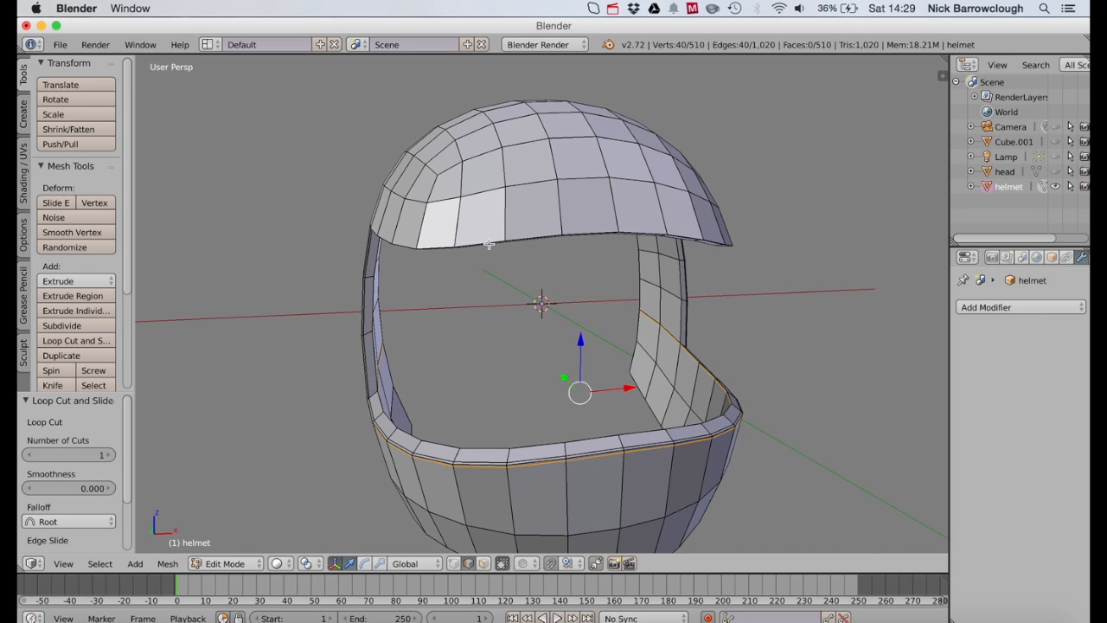
# Step: Add a loop cut around the thickness of the visor opening's rim, slid about 0.76 toward the inner edge
pyautogui.moveTo(489, 245); pyautogui.dragTo(488, 245, button='middle')
pyautogui.moveTo(593, 413); pyautogui.dragTo(593, 412, button='middle')
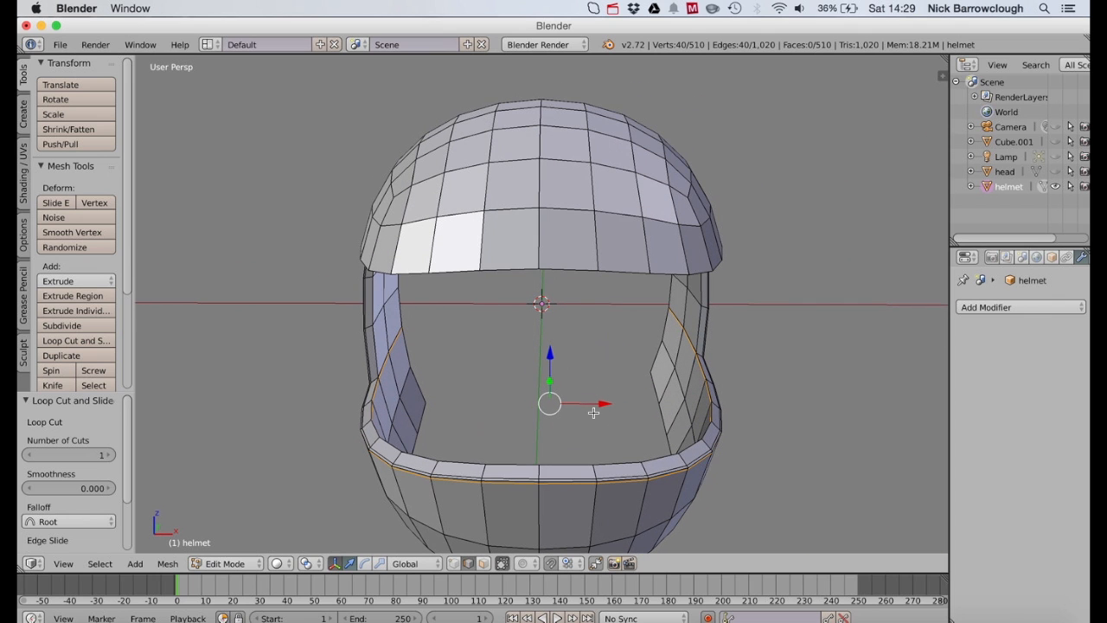
pyautogui.click(74, 340)
pyautogui.click(434, 472)
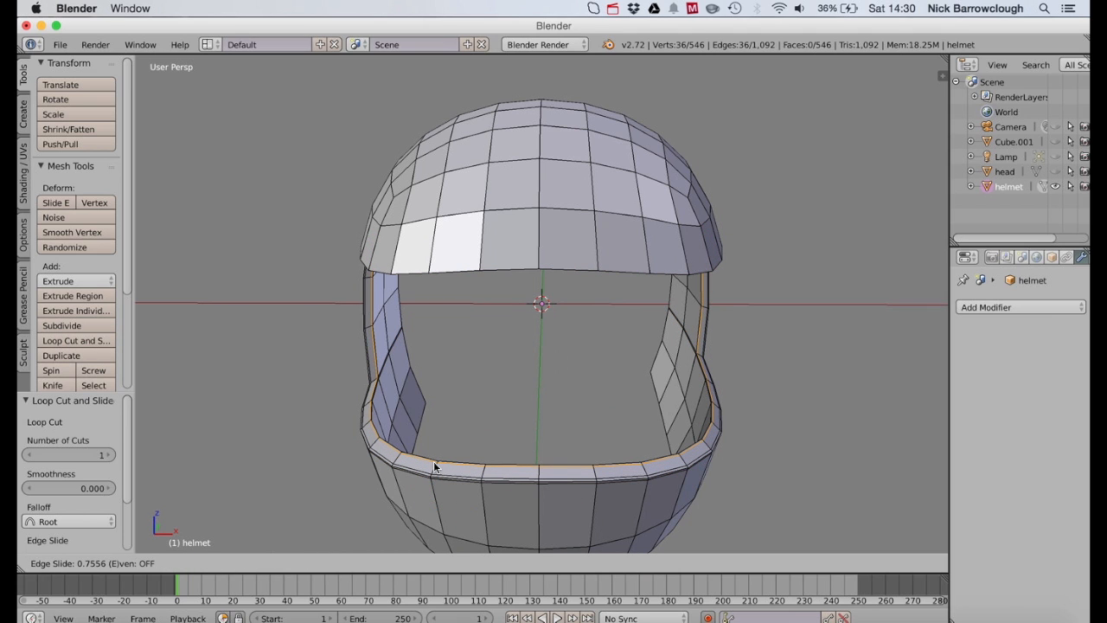
pyautogui.click(434, 466)
# Step: Add a horizontal loop cut around the dome's lowest row of outer faces, slid about 0.94 down to its lower edge
pyautogui.hscroll(-5, 433, 460)
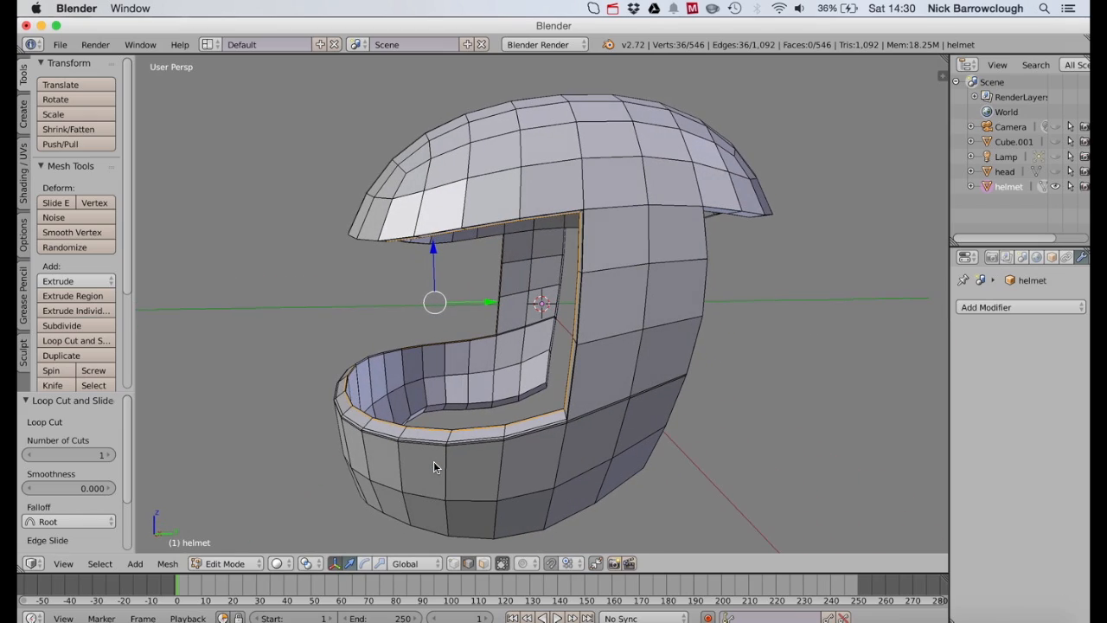
pyautogui.hscroll(-10, 434, 465)
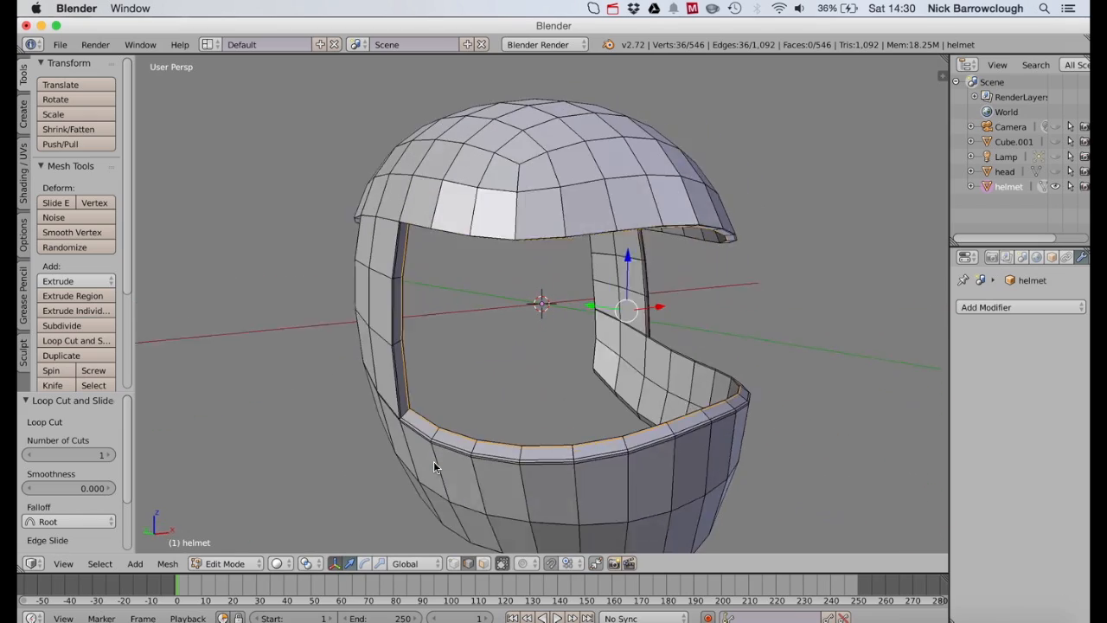
pyautogui.scroll(-10, 434, 465)
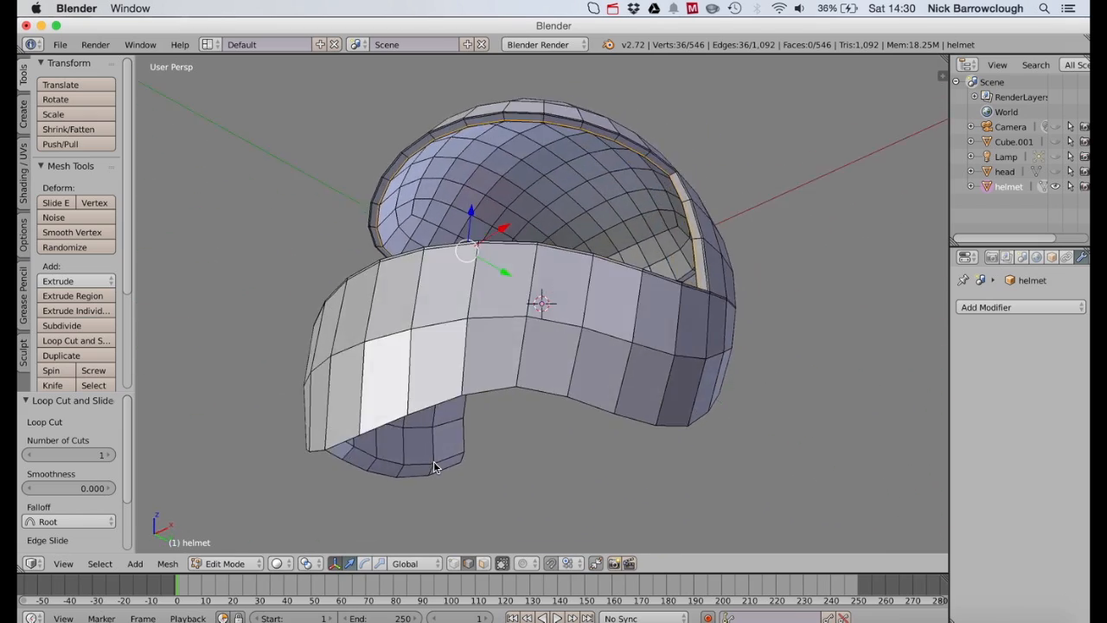
pyautogui.scroll(10, 469, 315)
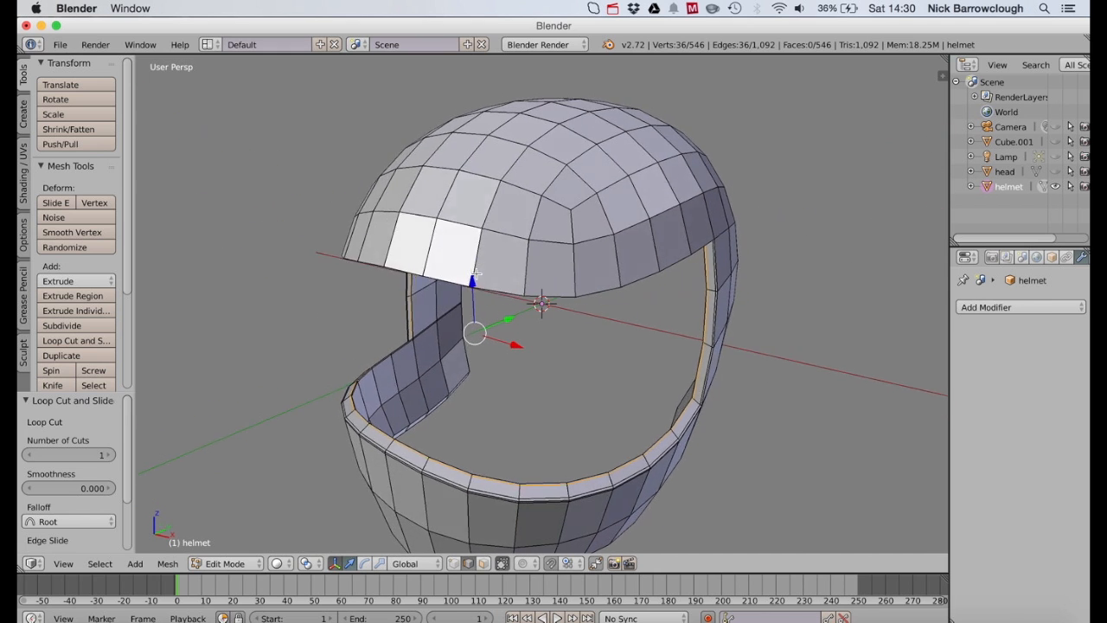
pyautogui.hscroll(-5, 475, 273)
pyautogui.click(76, 340)
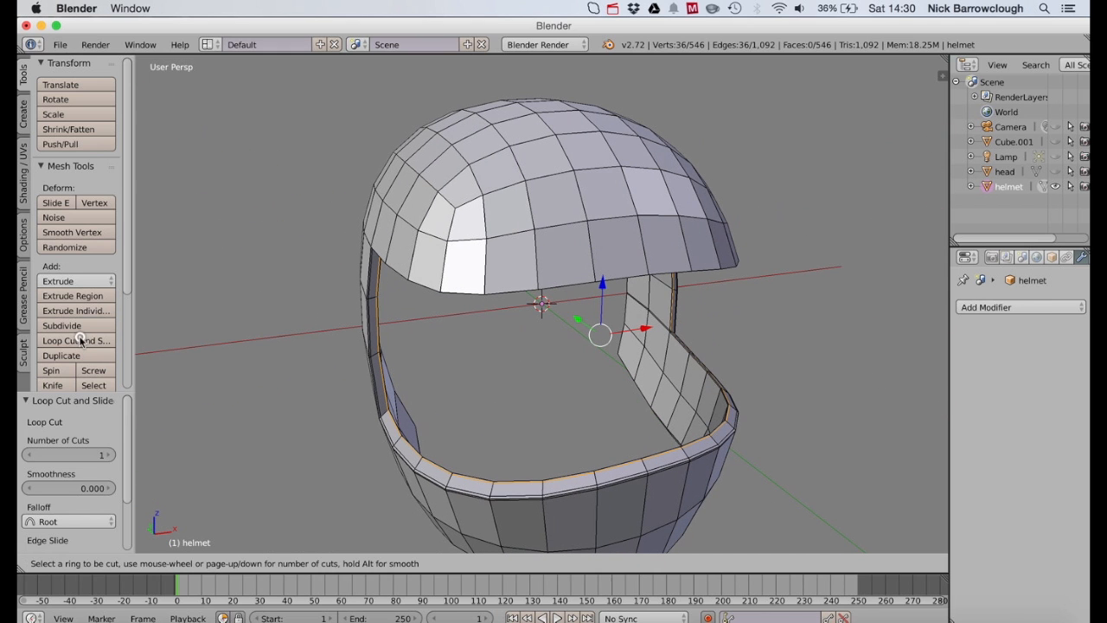
pyautogui.click(528, 265)
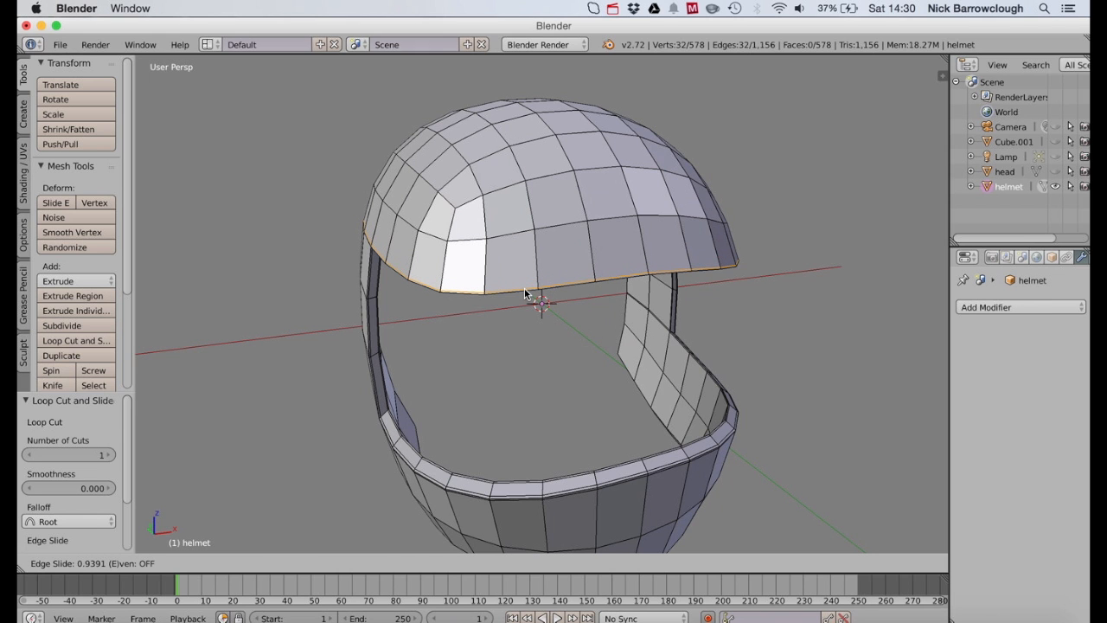
pyautogui.click(524, 294)
# Step: Add a loop cut around the rim thickness of the helmet's rear and bottom opening, slid about -0.71 toward the outer edge
pyautogui.scroll(-10, 524, 294)
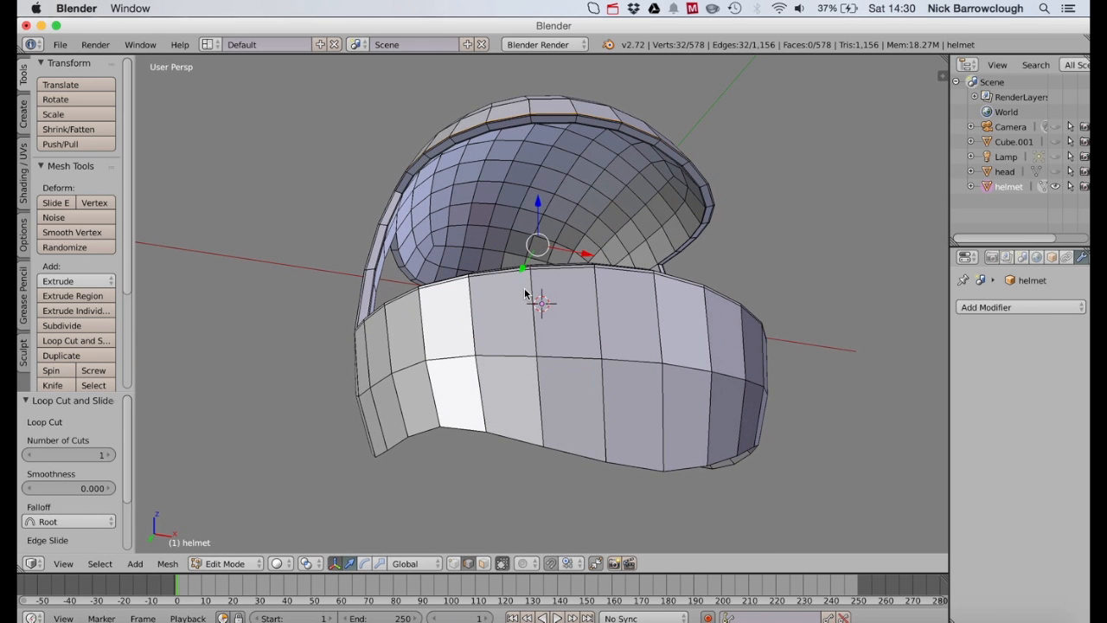
pyautogui.hscroll(10, 524, 294)
pyautogui.scroll(-5, 467, 258)
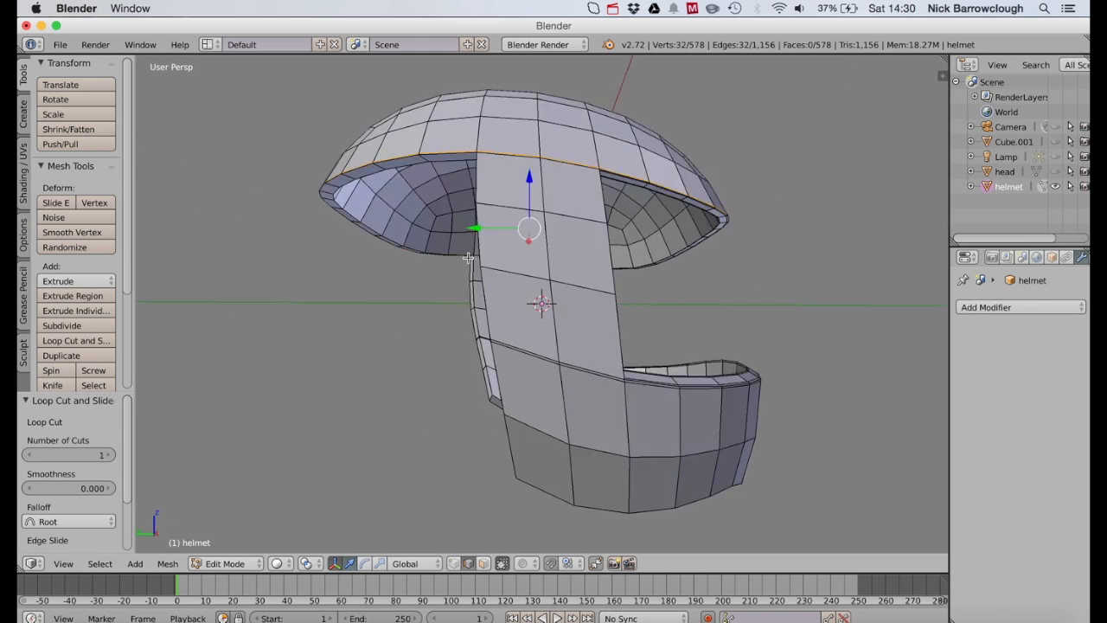
pyautogui.hscroll(10, 467, 258)
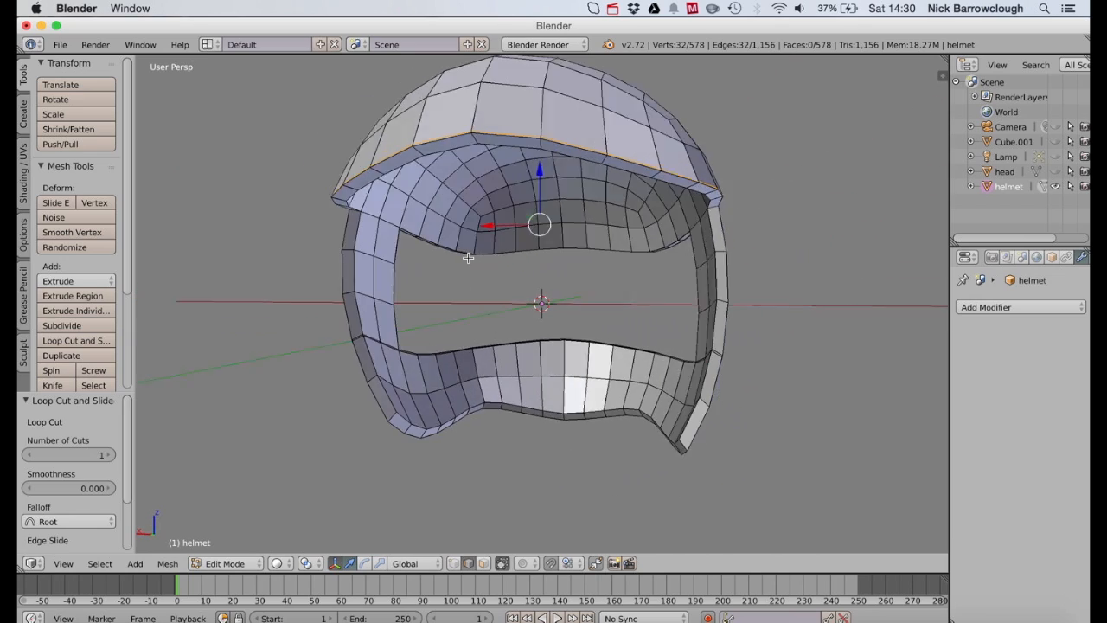
pyautogui.hscroll(10, 467, 258)
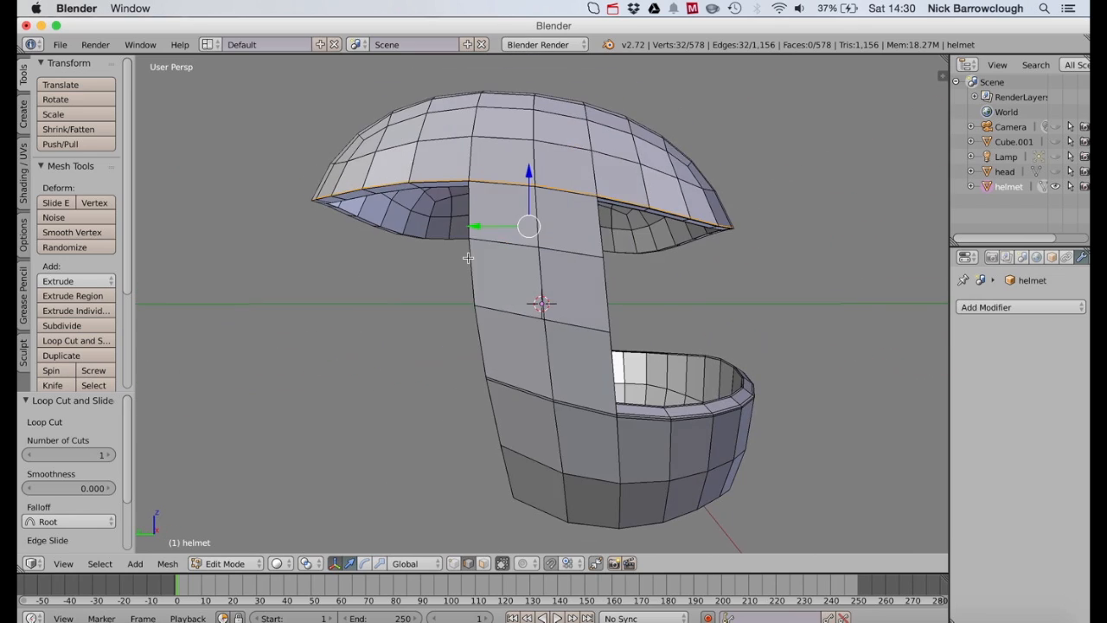
pyautogui.scroll(-3, 467, 258)
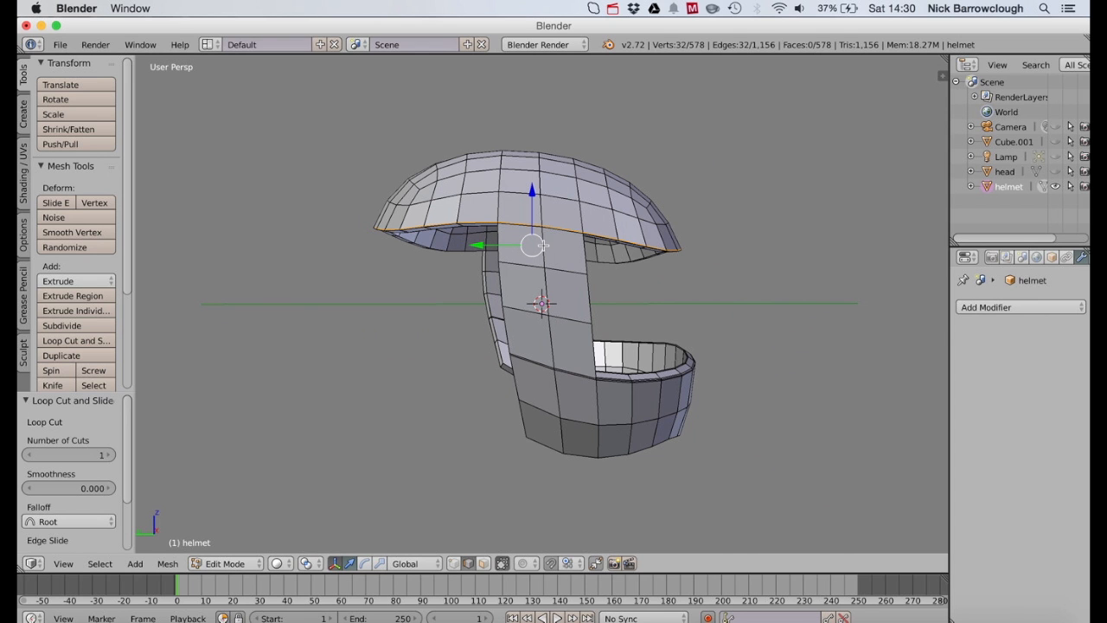
pyautogui.hscroll(-5, 543, 246)
pyautogui.hscroll(6, 543, 245)
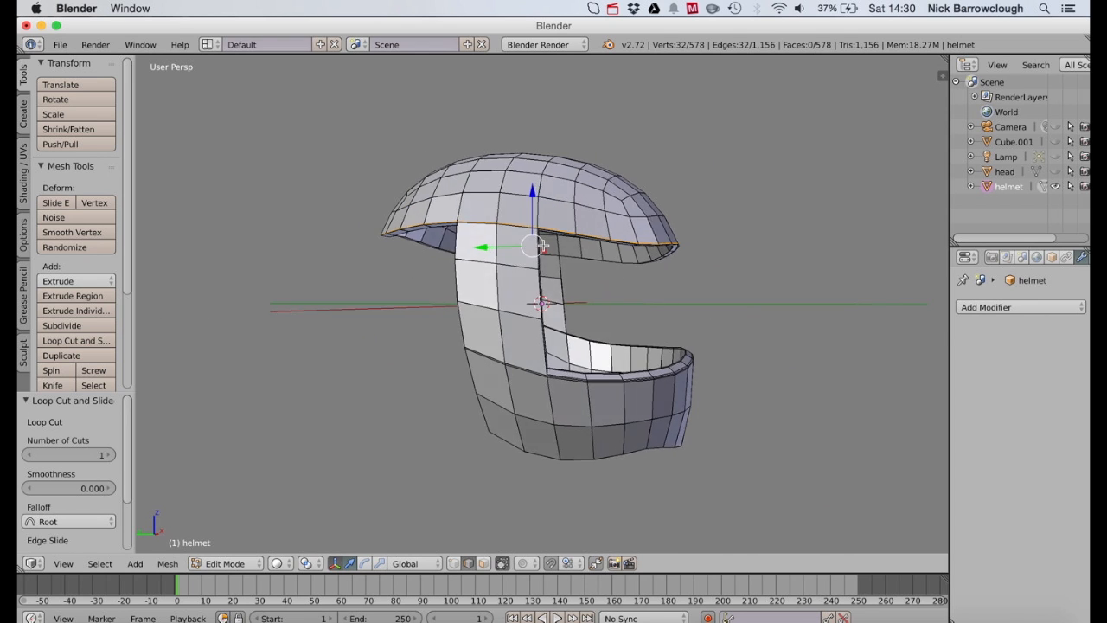
pyautogui.hscroll(10, 543, 246)
pyautogui.hscroll(2, 644, 249)
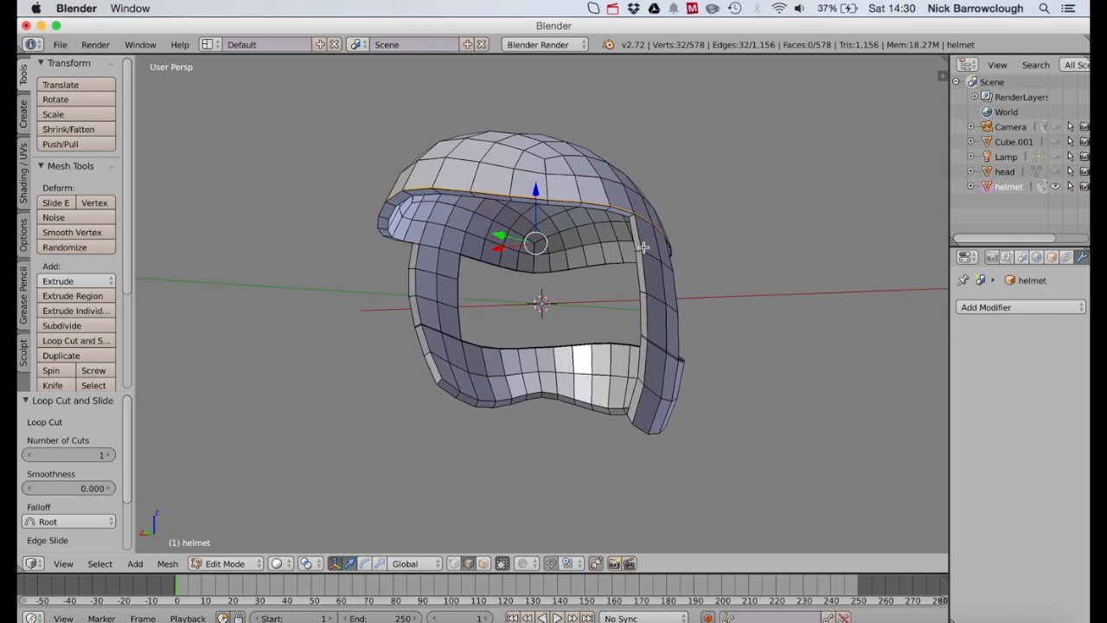
pyautogui.scroll(3, 644, 248)
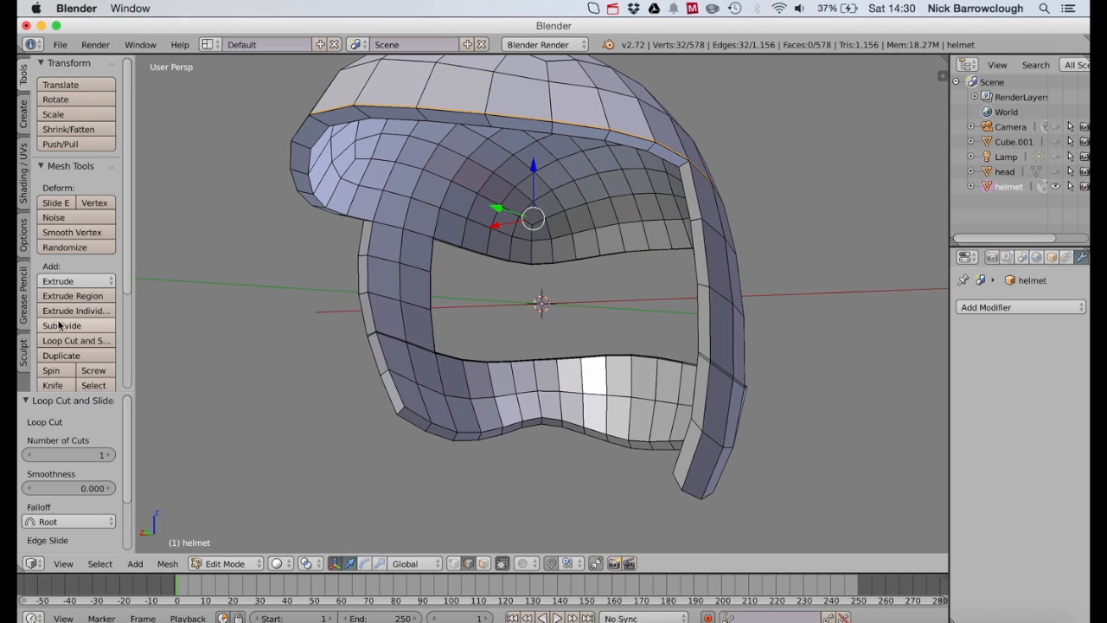
pyautogui.click(57, 340)
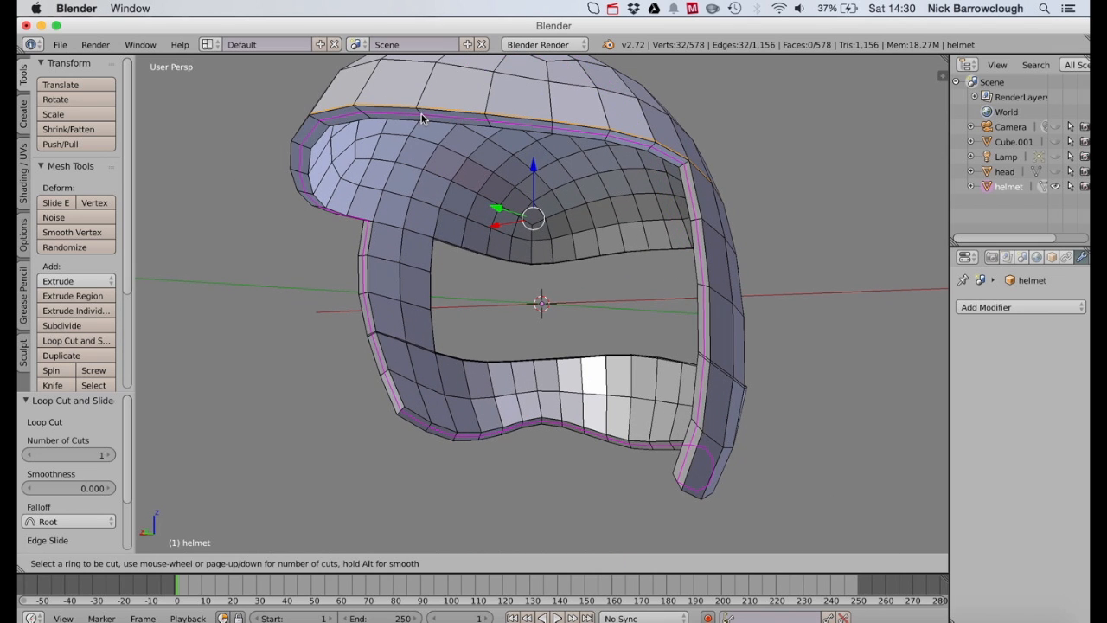
pyautogui.click(421, 115)
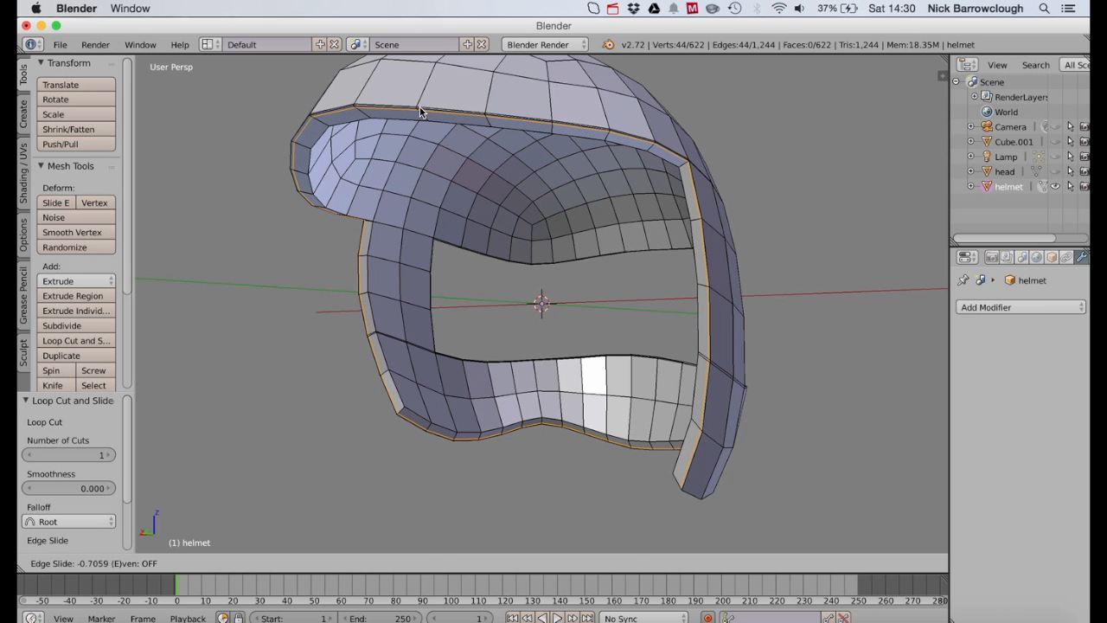
pyautogui.click(419, 109)
# Step: Add another loop cut around the thickness of the visor opening's rim, leaving it centred without any slide
pyautogui.hscroll(-5, 648, 133)
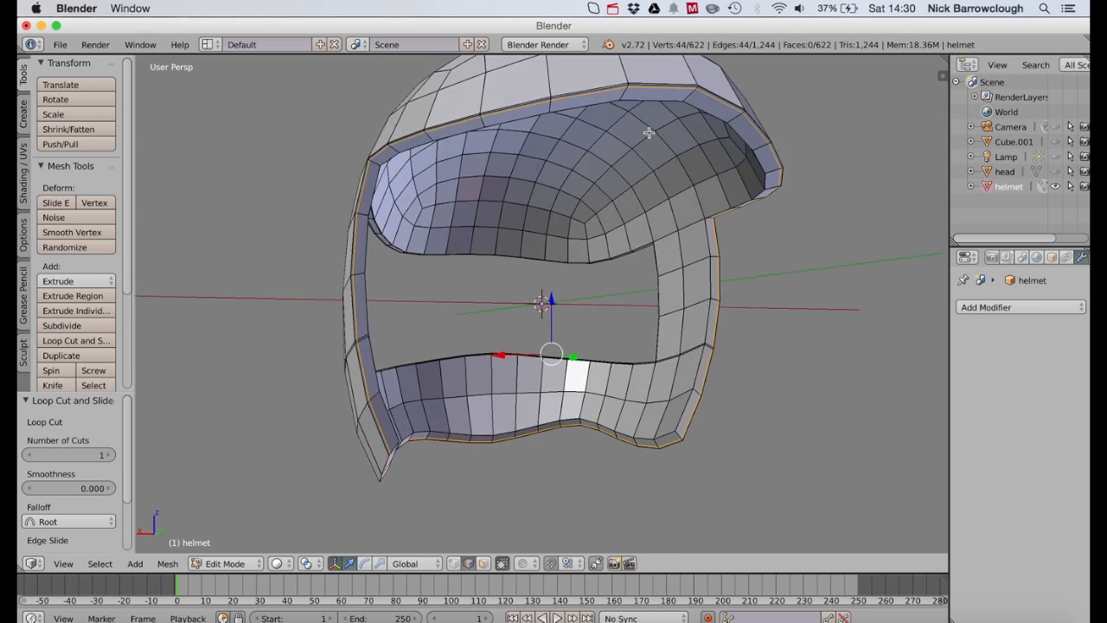
pyautogui.hscroll(-5, 649, 132)
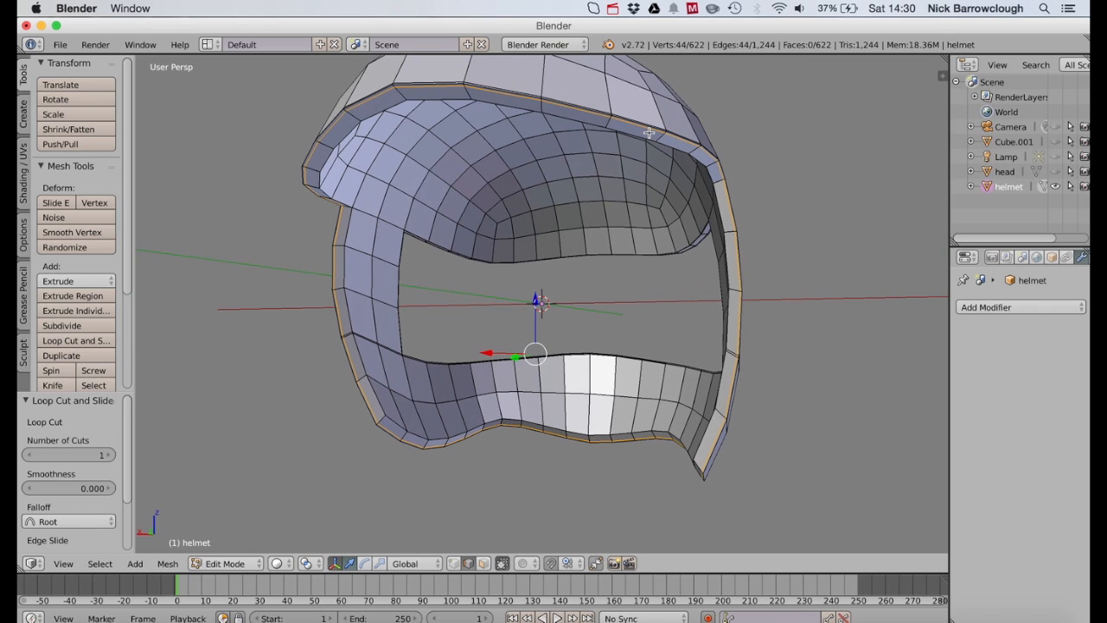
pyautogui.hscroll(-10, 648, 132)
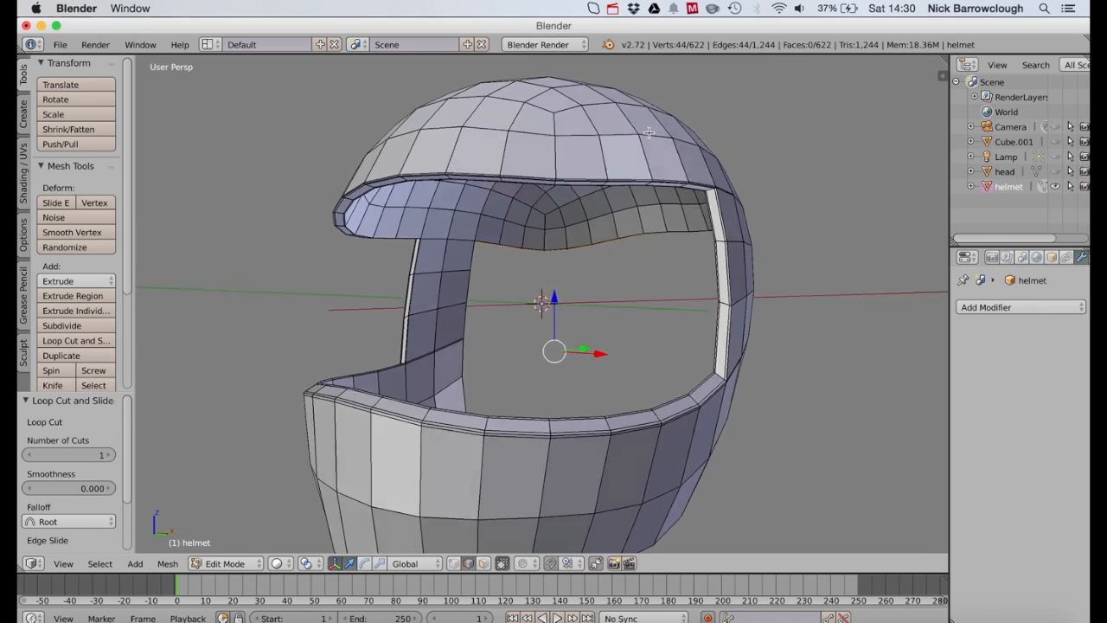
pyautogui.scroll(-5, 649, 132)
pyautogui.hscroll(-5, 649, 132)
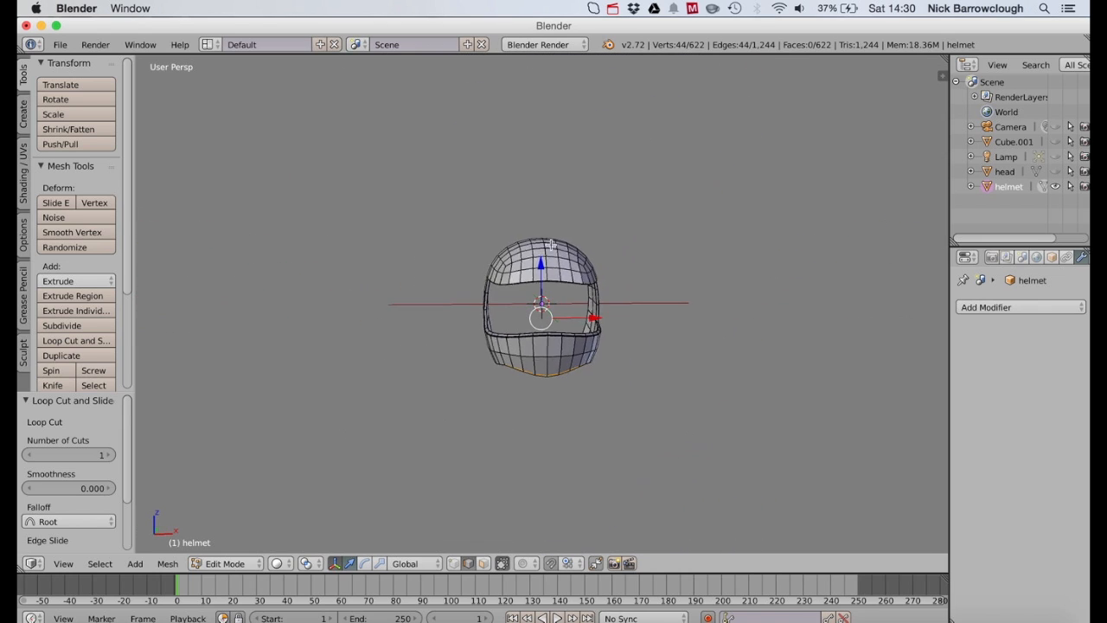
pyautogui.scroll(5, 551, 245)
pyautogui.scroll(3, 551, 245)
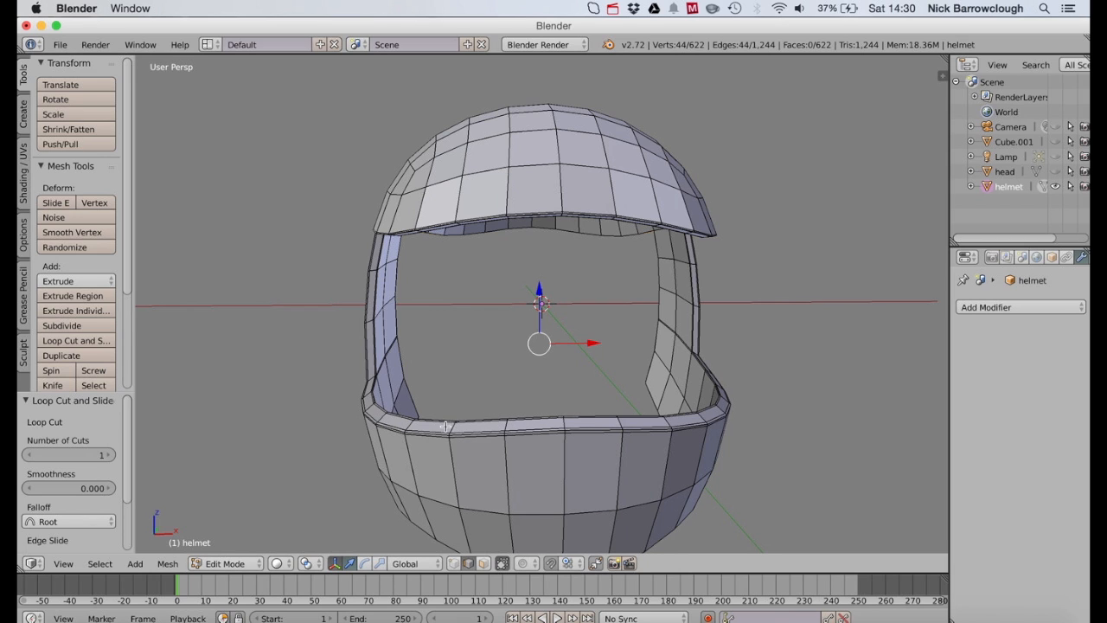
pyautogui.click(74, 341)
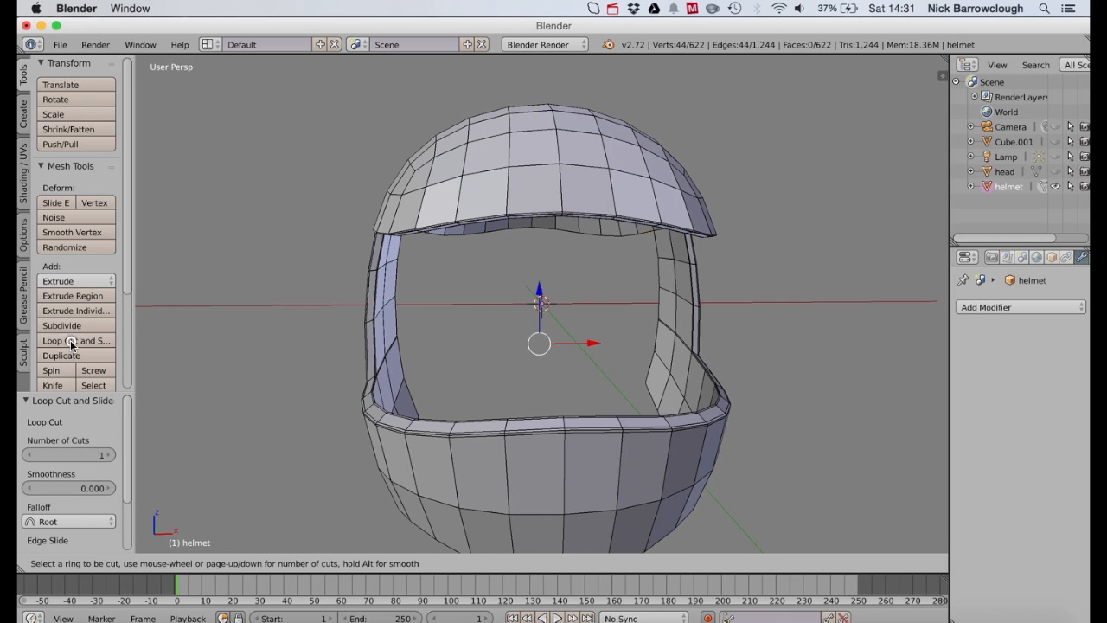
pyautogui.click(505, 424)
pyautogui.rightClick(506, 425)
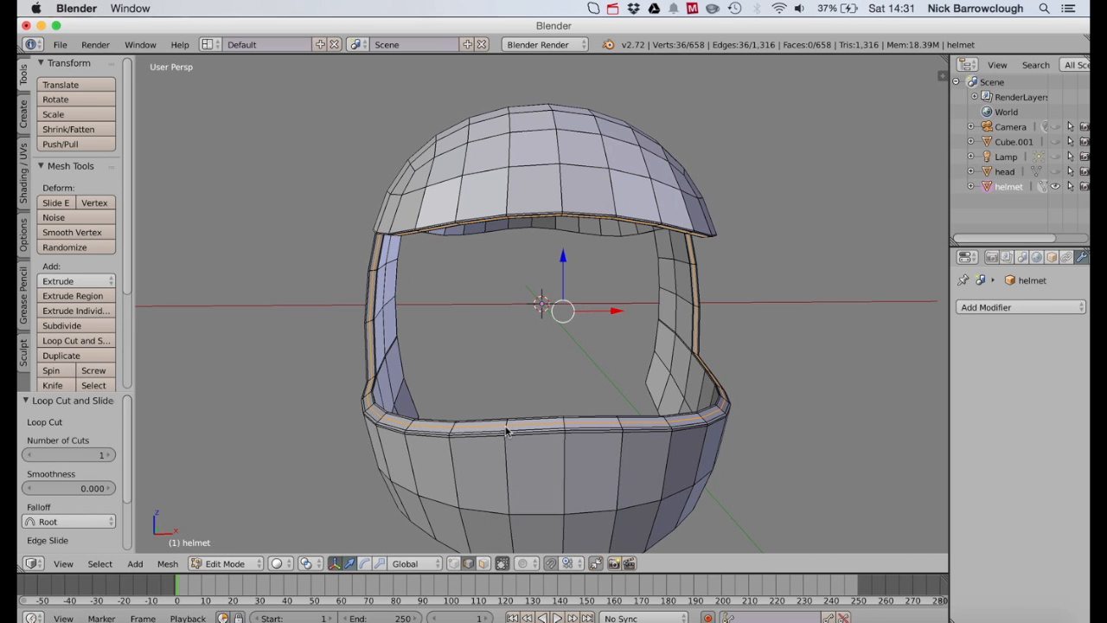
# Step: Scale the centred loop on the visor opening's rim to about 0.957 along the global Z axis
pyautogui.press('s')
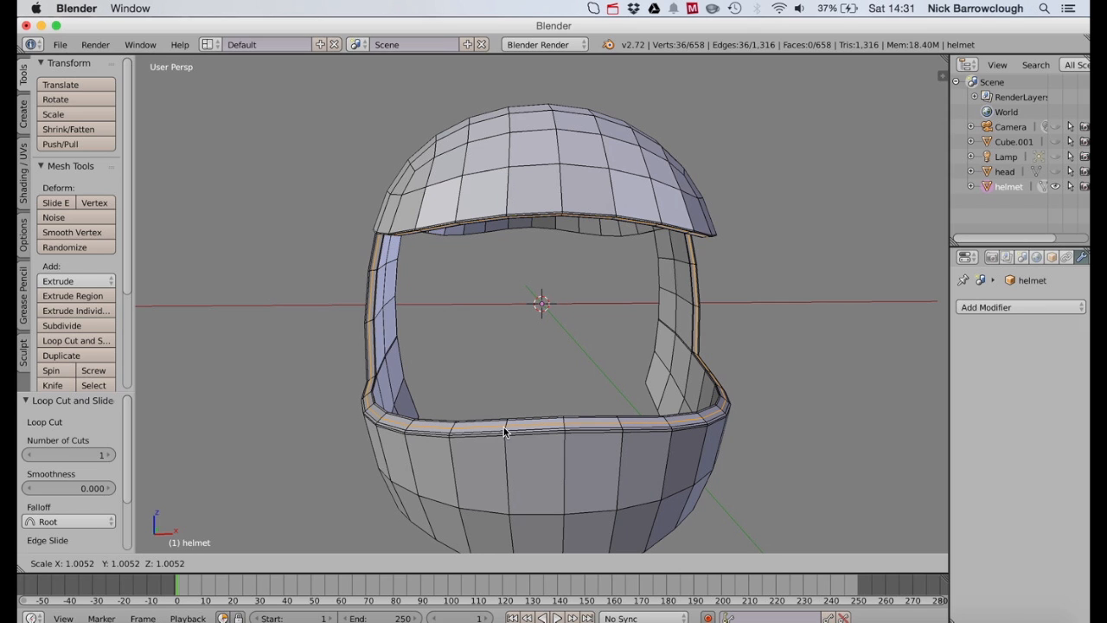
pyautogui.press('z')
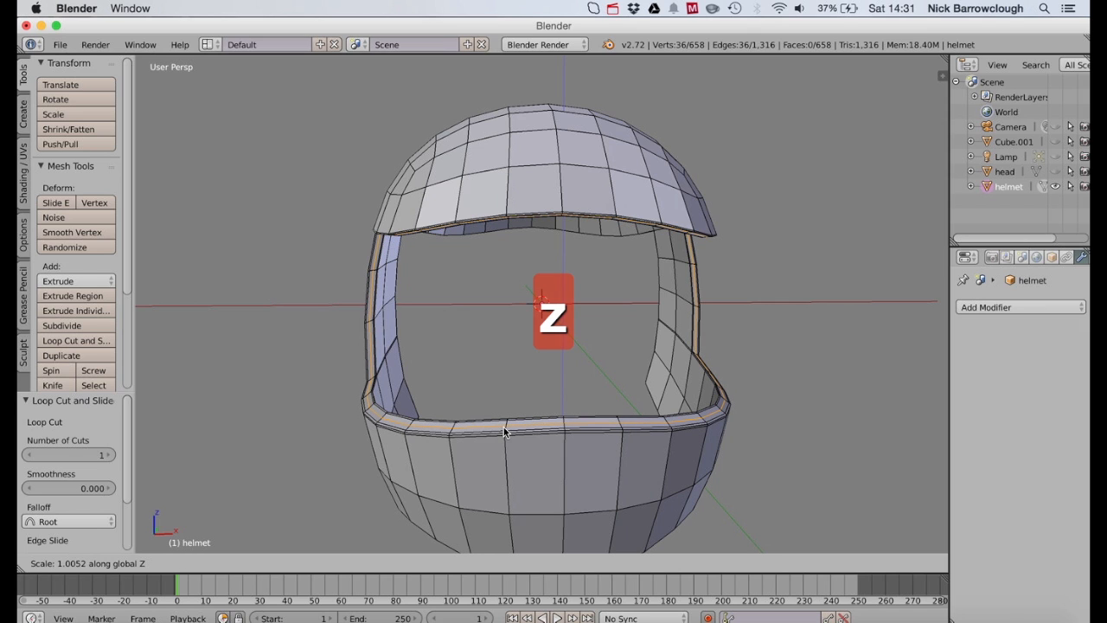
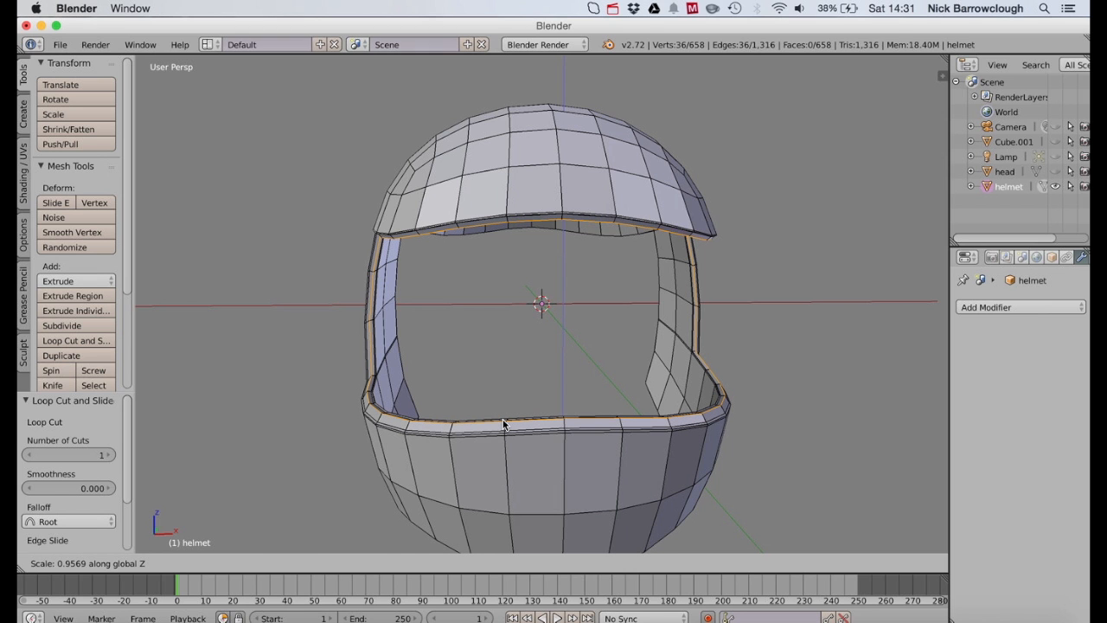
pyautogui.click(503, 422)
# Step: Move the selected visor rim loop about -0.015 along the local Y axis and check it around the opening
pyautogui.hscroll(10, 502, 419)
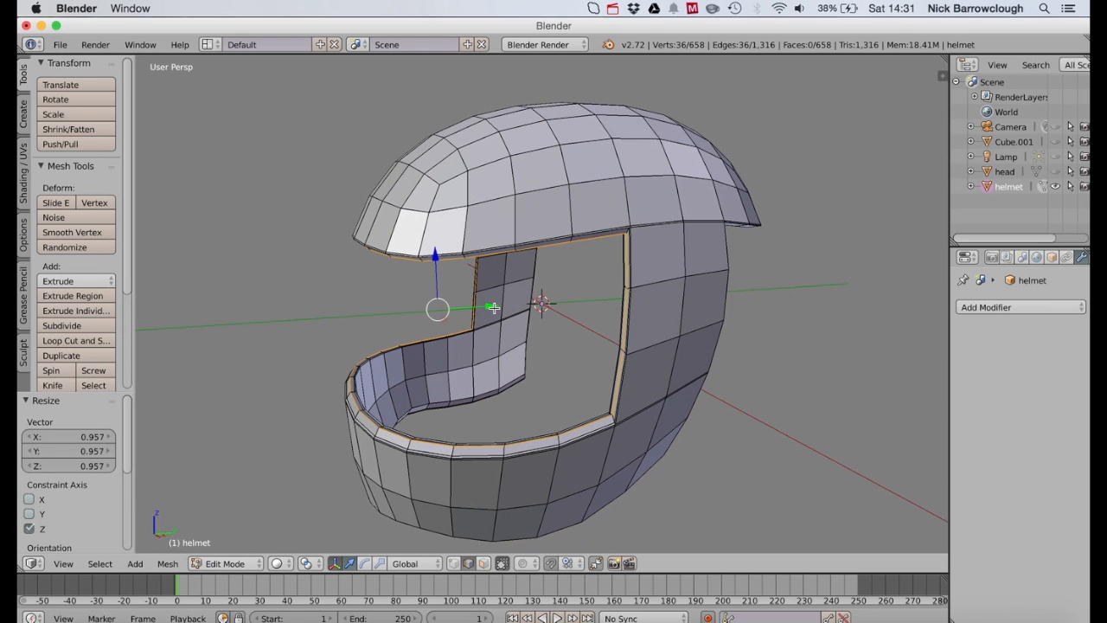
pyautogui.press('g')
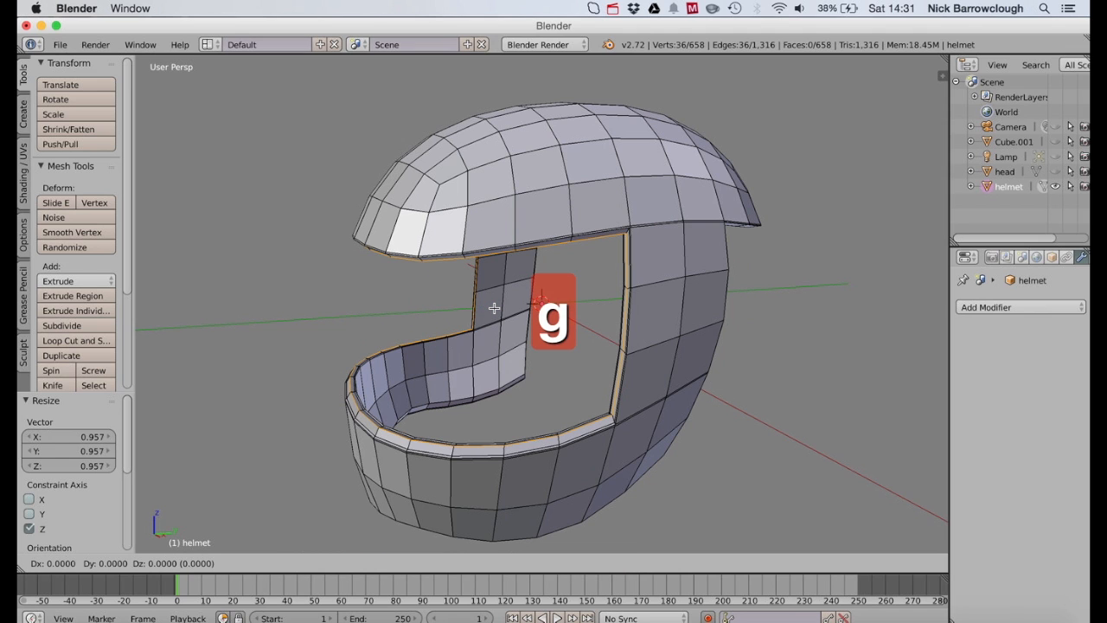
pyautogui.press('f')
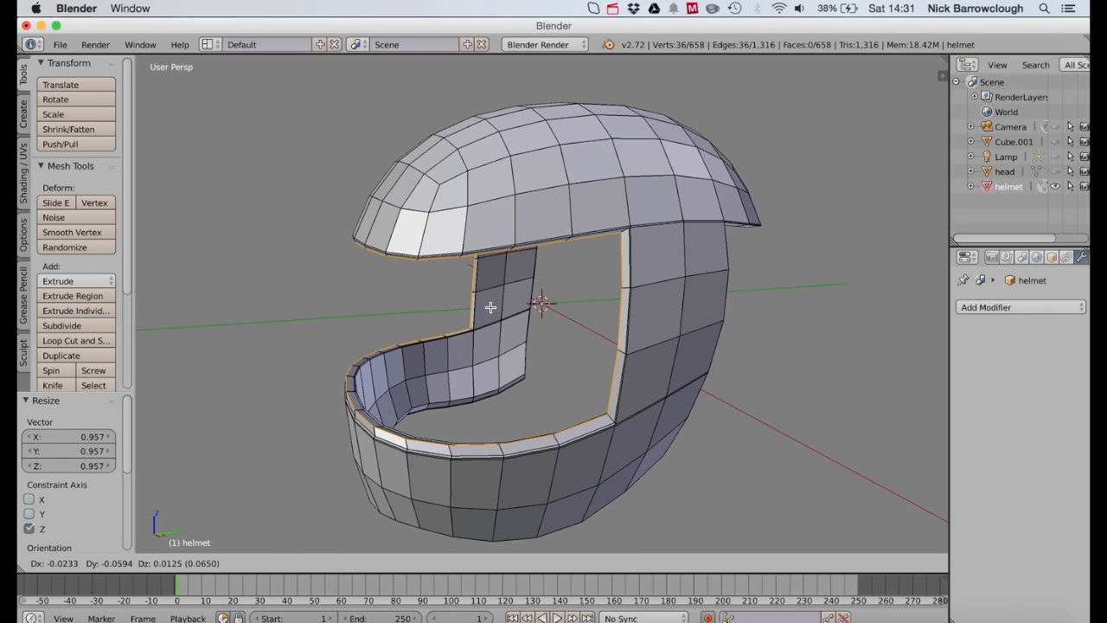
pyautogui.press('y')
pyautogui.press('y')
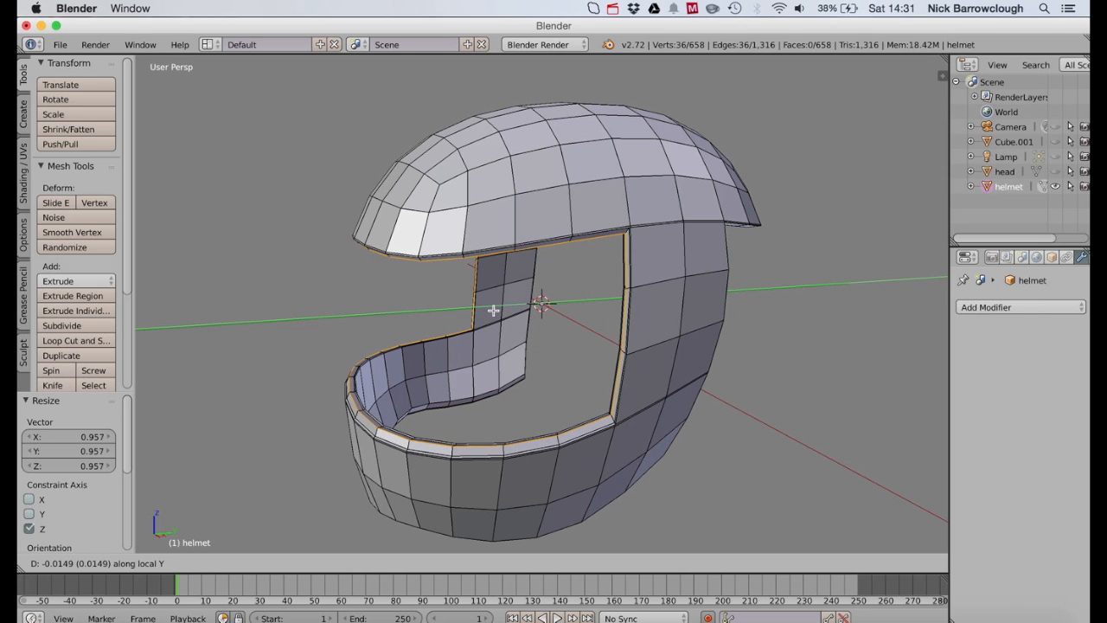
pyautogui.click(493, 309)
pyautogui.hscroll(-10, 460, 382)
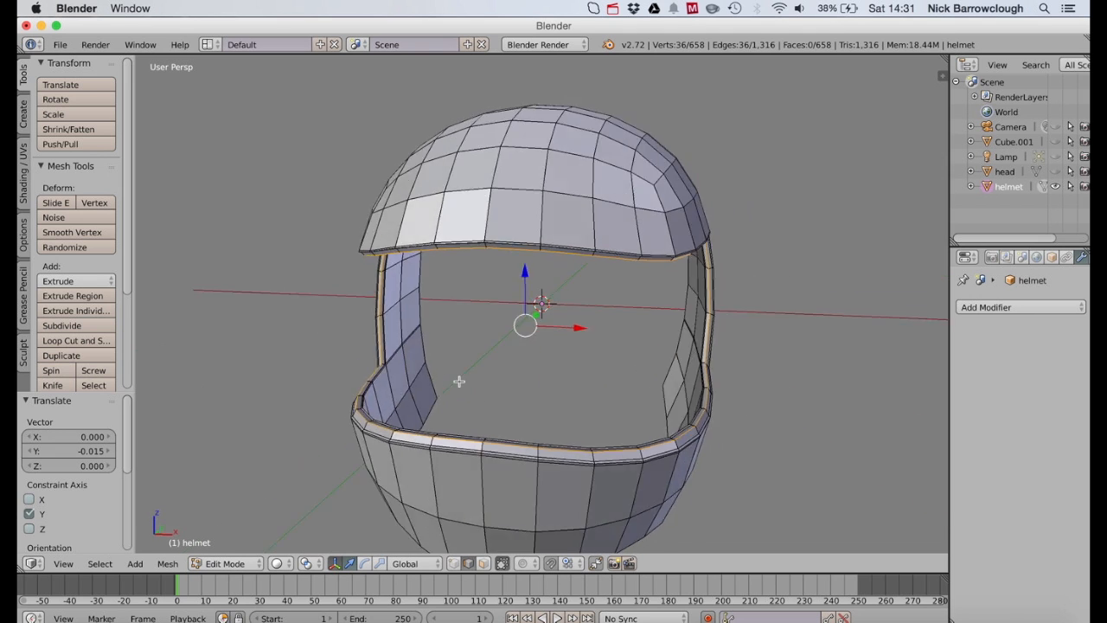
pyautogui.hscroll(-10, 460, 382)
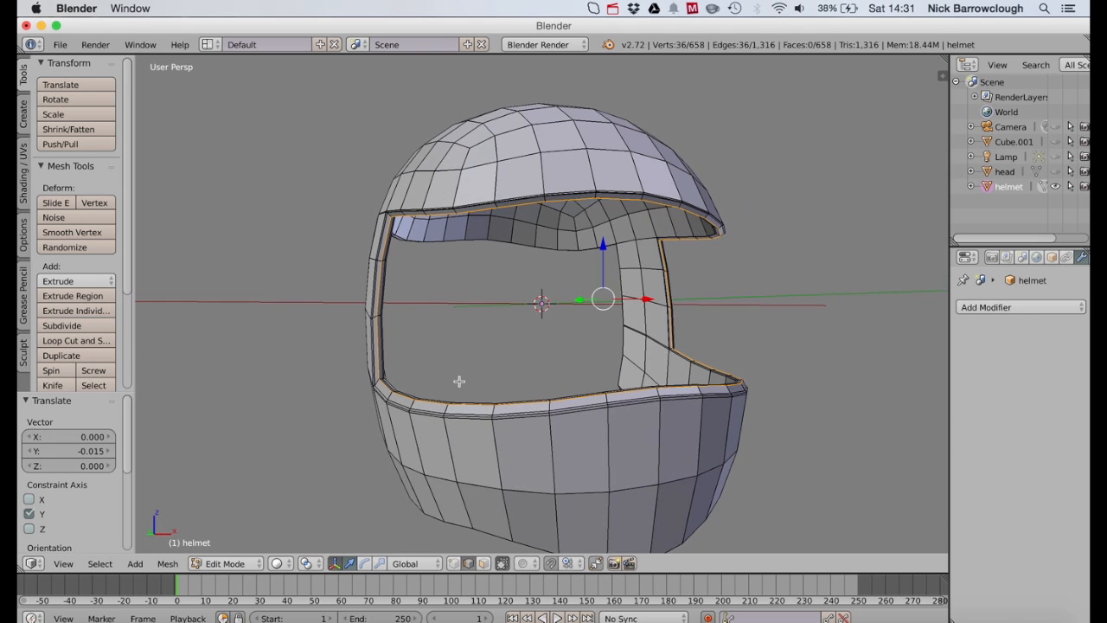
pyautogui.hscroll(-3, 459, 381)
pyautogui.scroll(5, 622, 409)
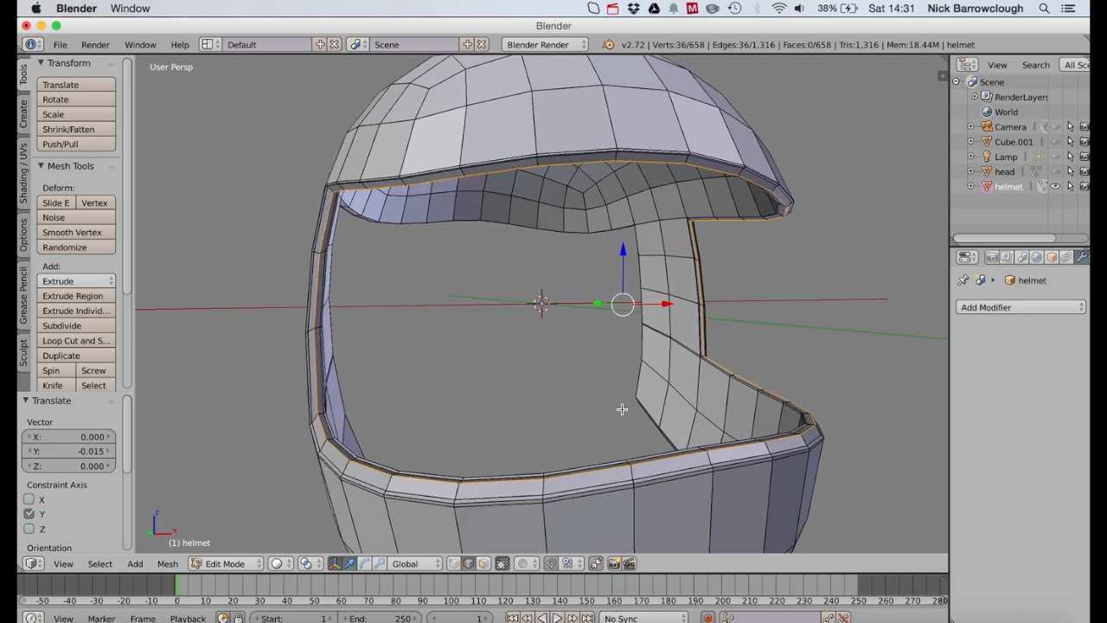
# Step: Add a loop cut to the sloped band of the visor opening's rim, slid about 0.73 toward the band's inner edge
pyautogui.hscroll(-2, 622, 409)
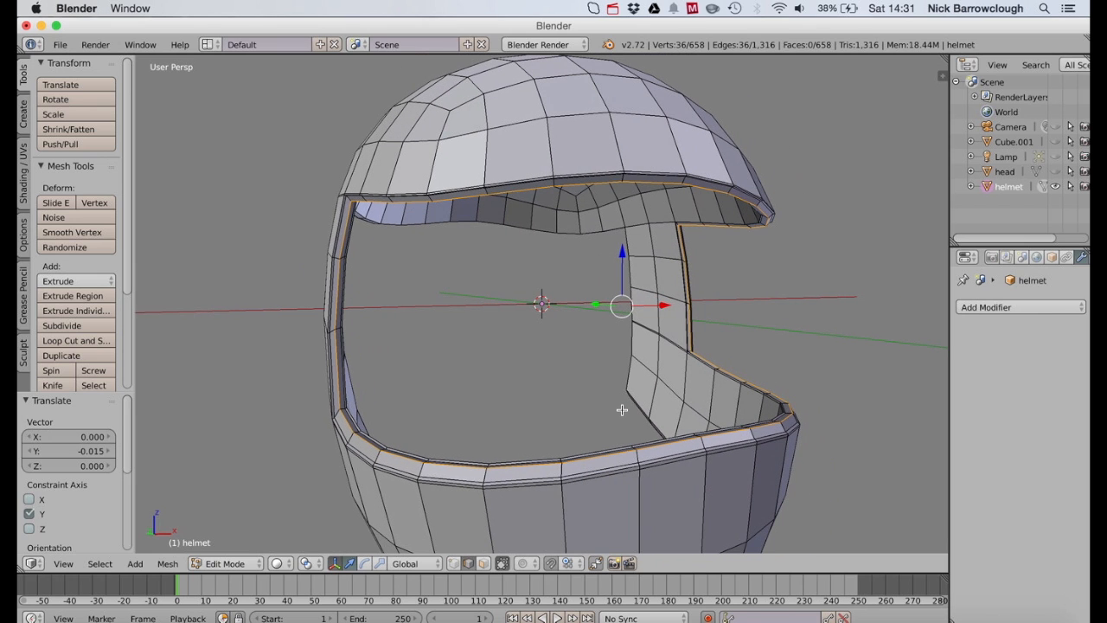
pyautogui.click(76, 340)
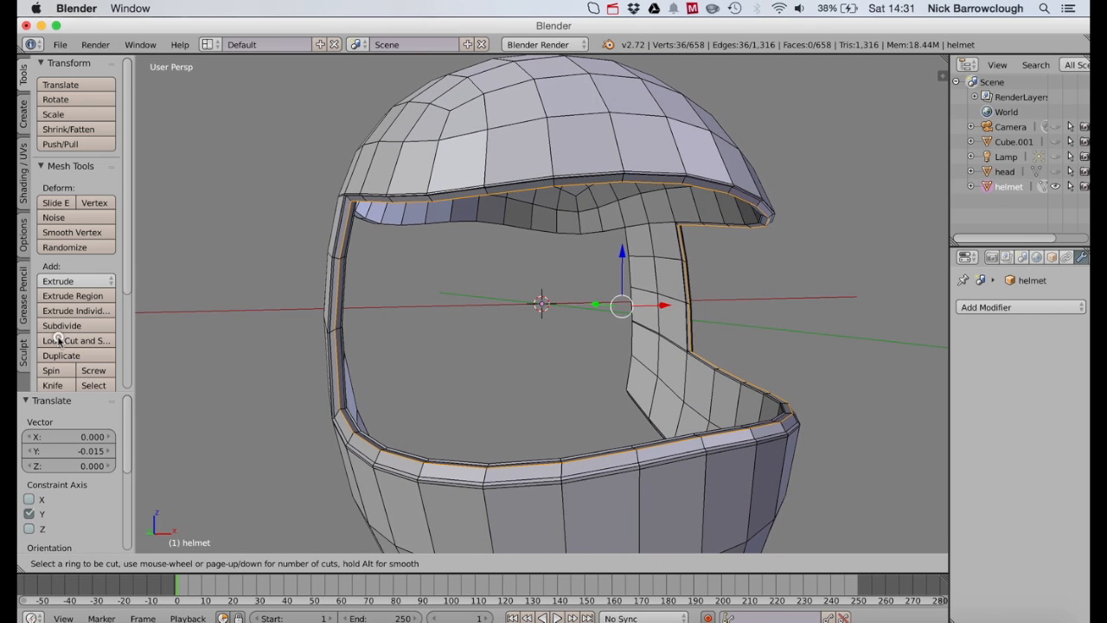
pyautogui.click(562, 472)
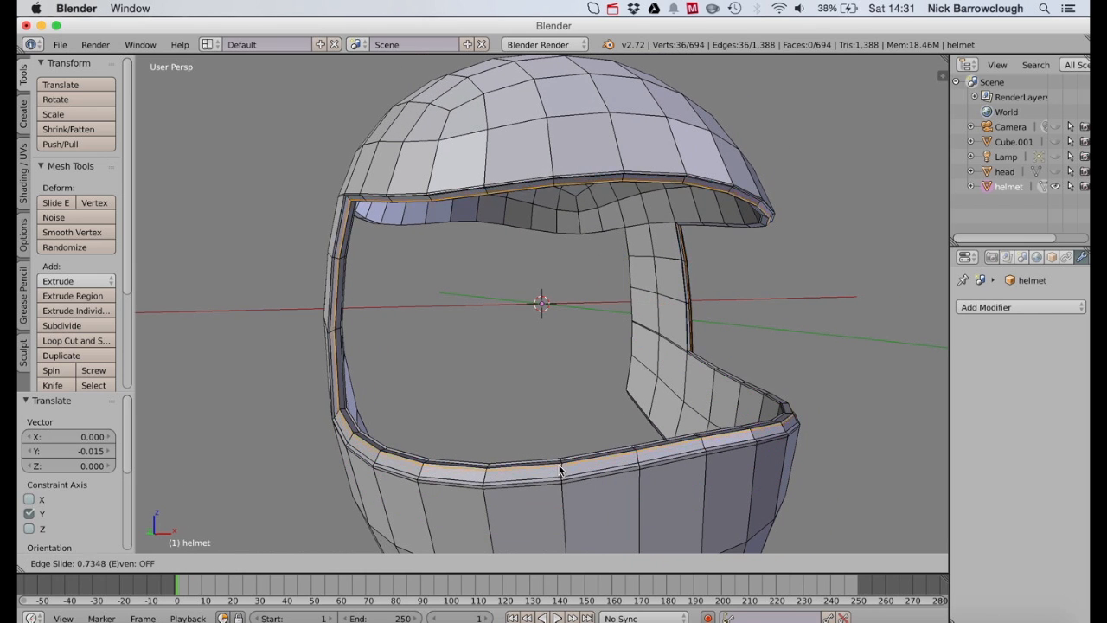
pyautogui.click(561, 469)
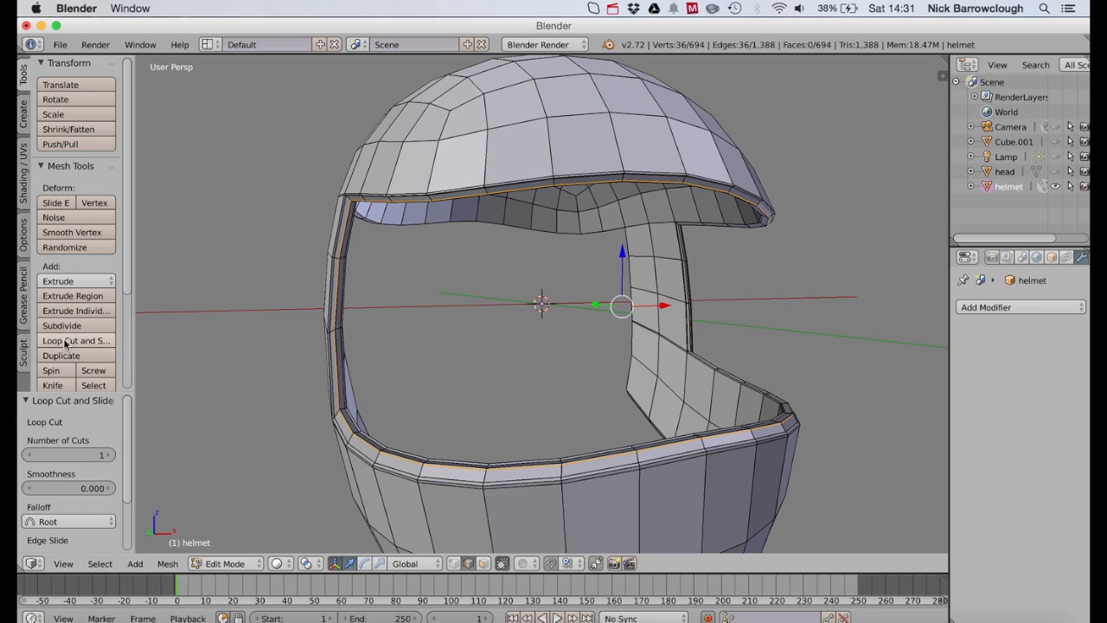
# Step: Add a second loop cut to the visor rim's sloped band, slid about -0.59 toward the band's outer edge
pyautogui.click(66, 339)
pyautogui.click(561, 474)
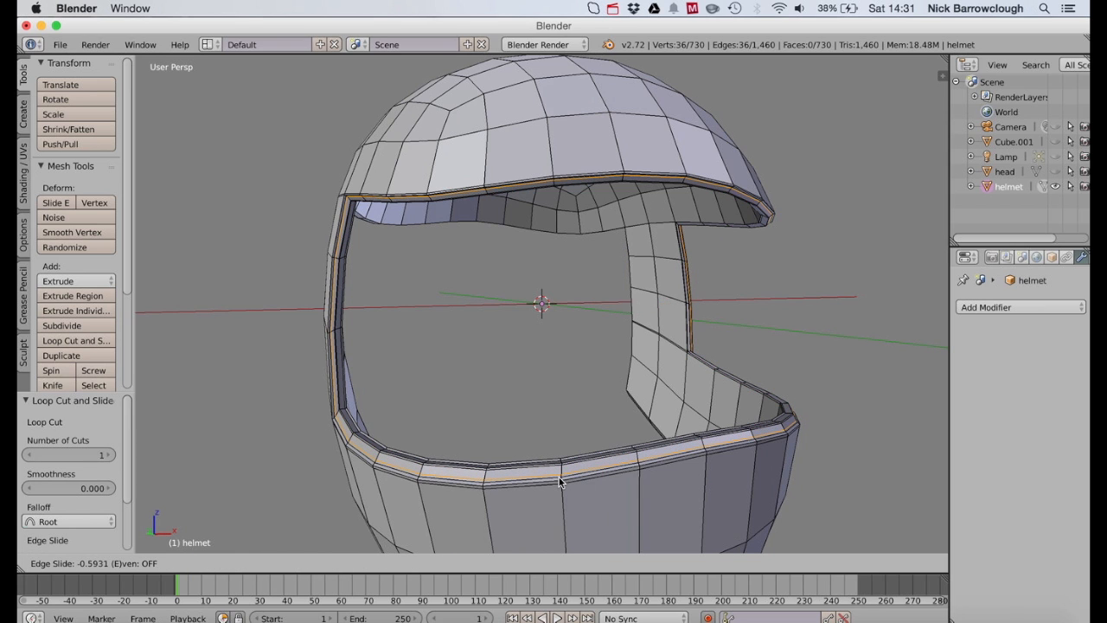
pyautogui.click(560, 482)
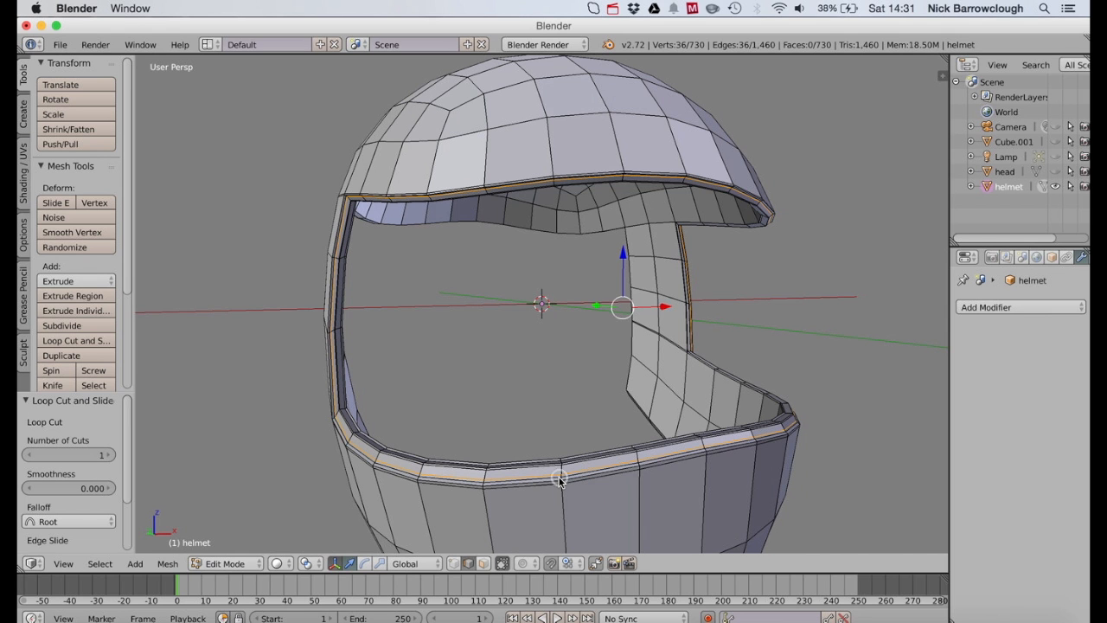
# Step: Examine the new rim loops and the helmet's shape from the front, both sides and the rear
pyautogui.scroll(5, 563, 482)
pyautogui.scroll(-2, 559, 460)
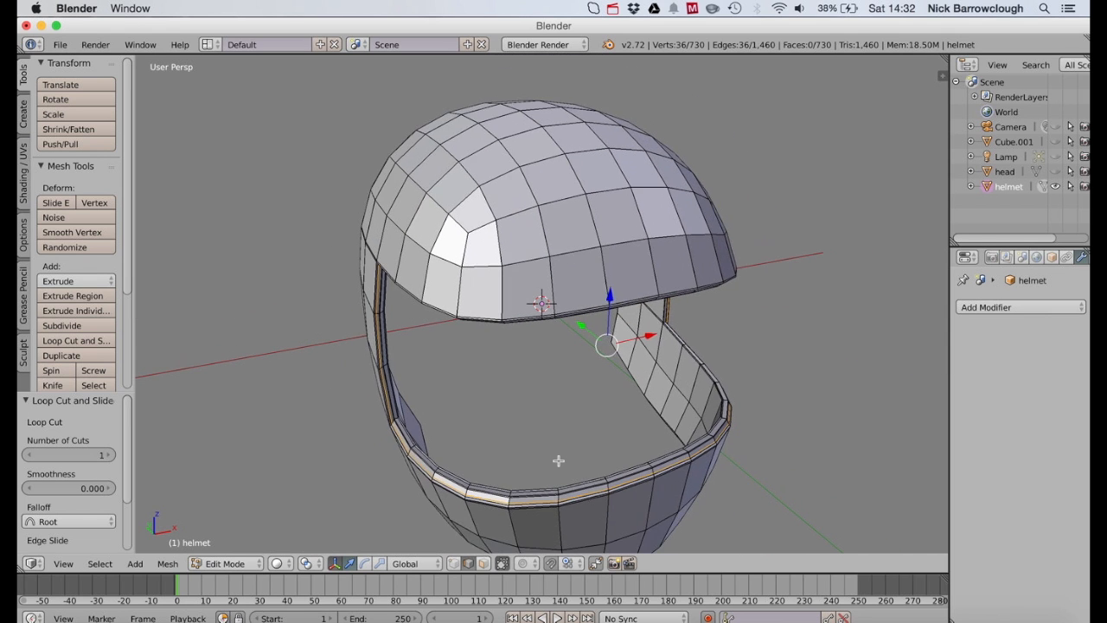
pyautogui.hscroll(-8, 559, 459)
pyautogui.scroll(2, 741, 432)
pyautogui.scroll(-10, 741, 432)
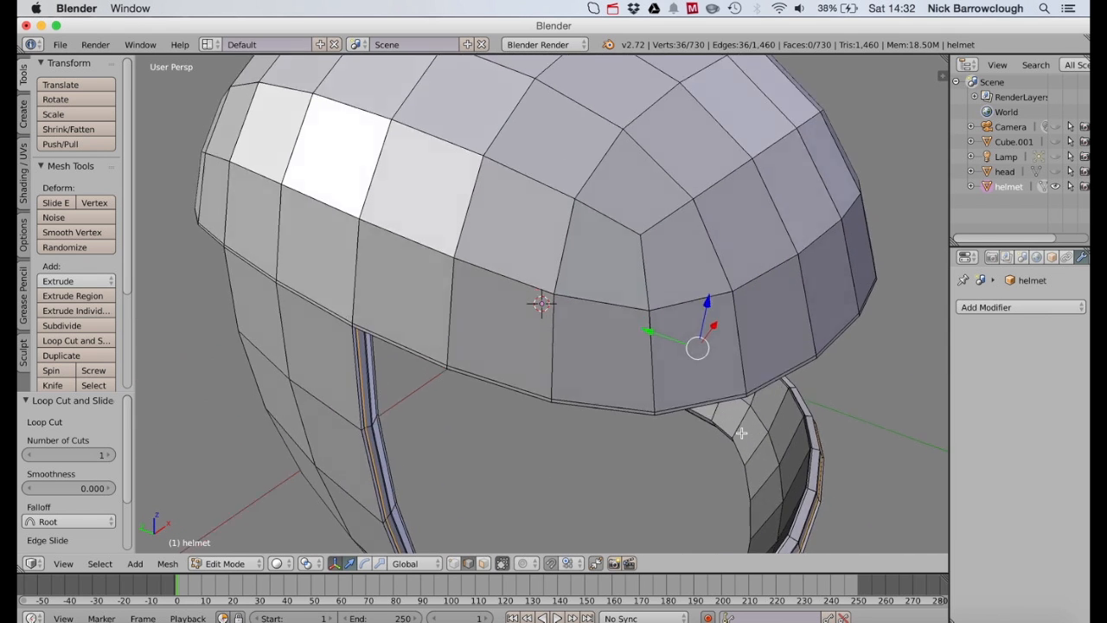
pyautogui.hscroll(-10, 741, 432)
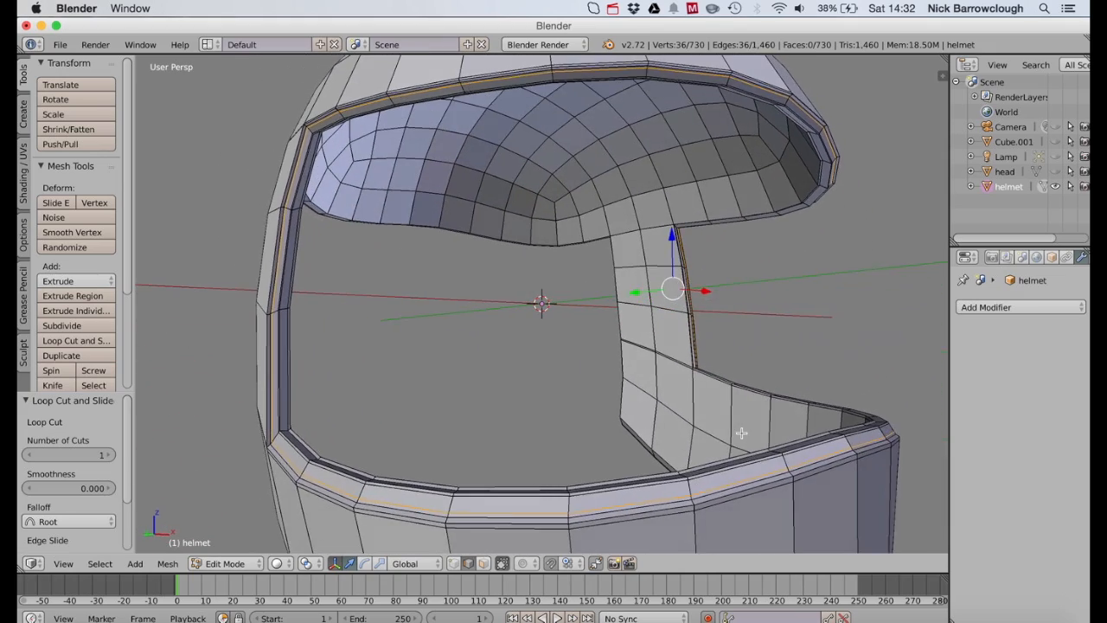
pyautogui.scroll(3, 741, 433)
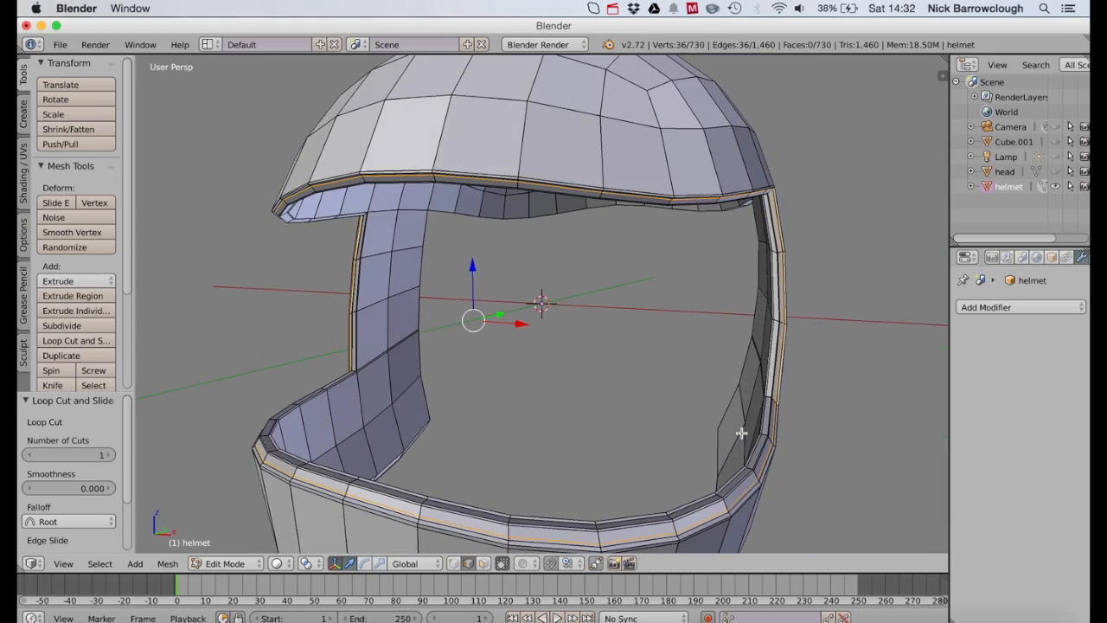
pyautogui.keyDown('ctrl'); pyautogui.scroll(-3, 743, 402); pyautogui.keyUp('ctrl')
pyautogui.hscroll(-8, 744, 408)
pyautogui.keyDown('ctrl'); pyautogui.scroll(-3, 743, 409); pyautogui.keyUp('ctrl')
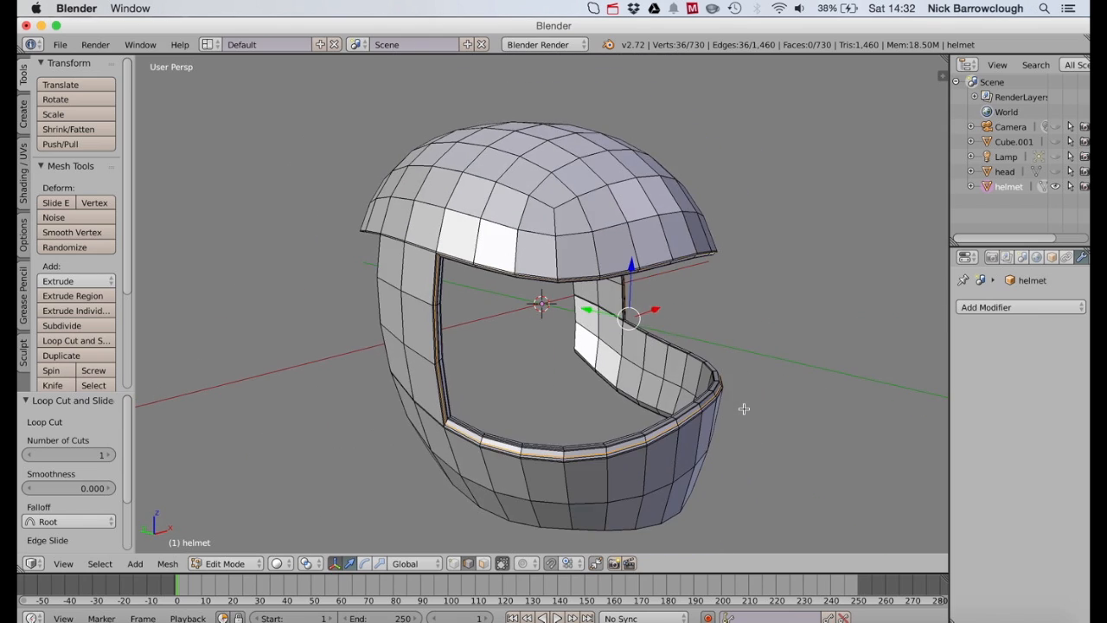
pyautogui.hscroll(-10, 744, 409)
pyautogui.hscroll(-10, 743, 408)
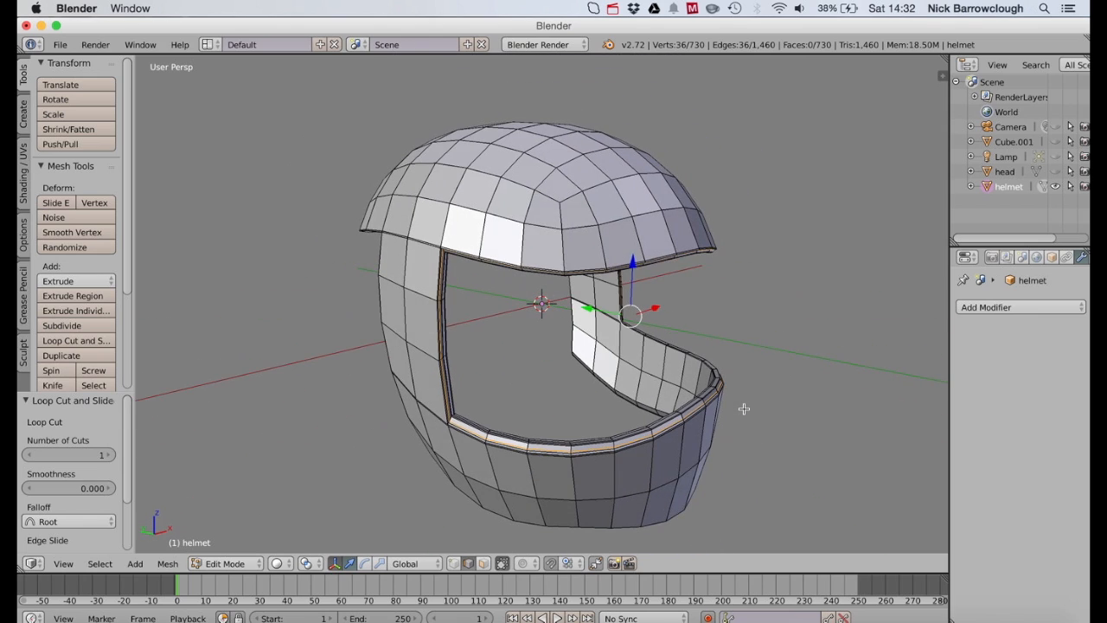
pyautogui.hscroll(-20, 744, 408)
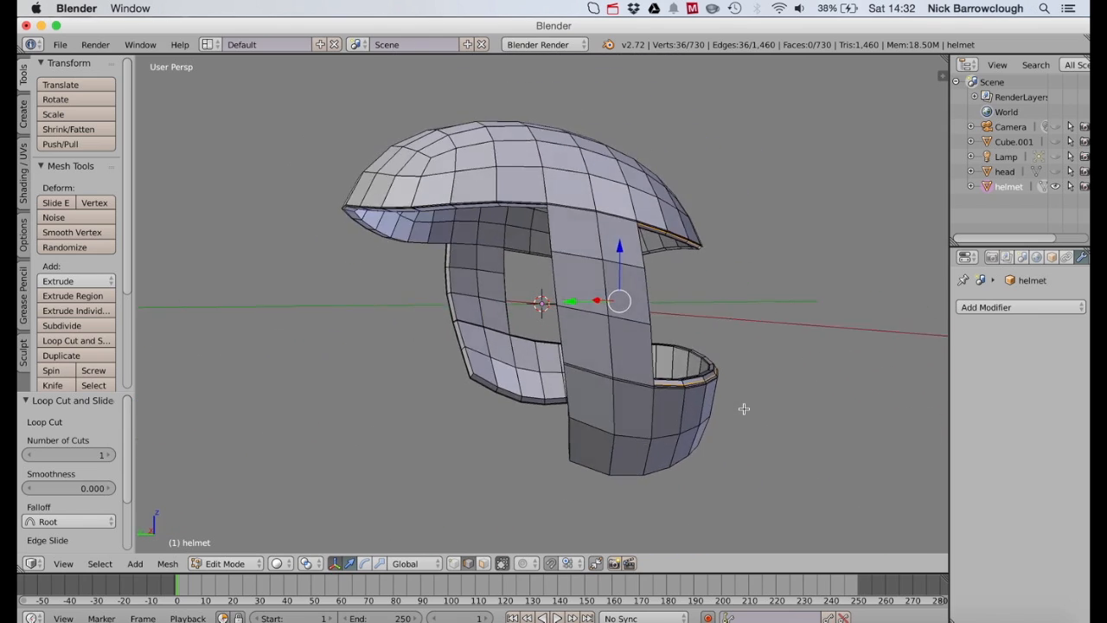
pyautogui.hscroll(-20, 744, 409)
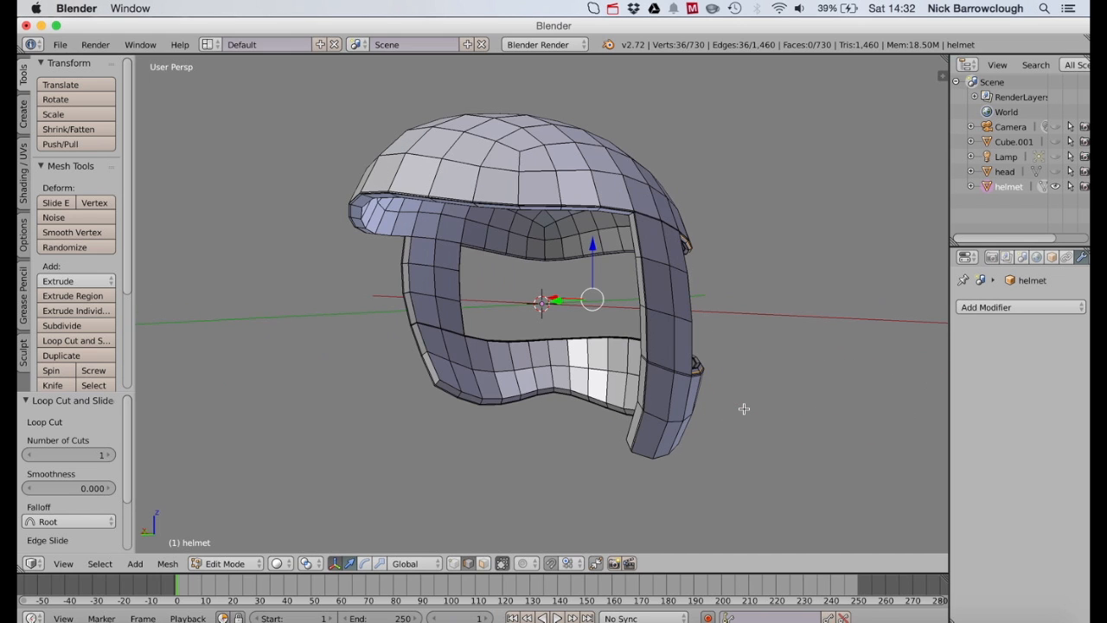
# Step: Add a vertical loop cut through the helmet's side strip, slid about -0.93 to run close along its rear edge
pyautogui.hscroll(-5, 744, 408)
pyautogui.scroll(5, 745, 392)
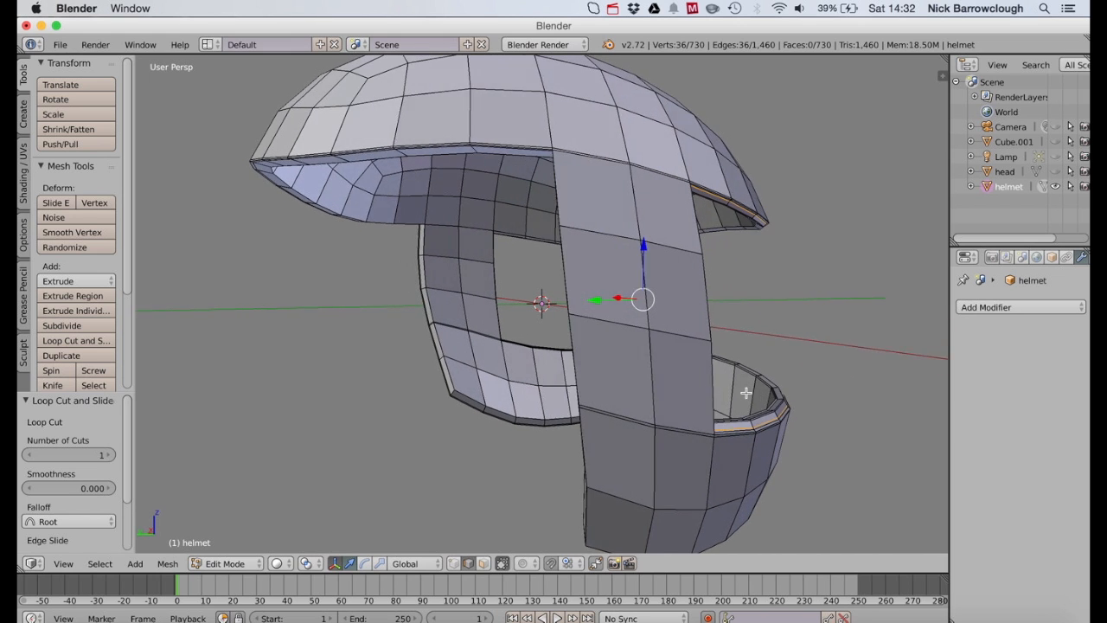
pyautogui.hscroll(-2, 746, 393)
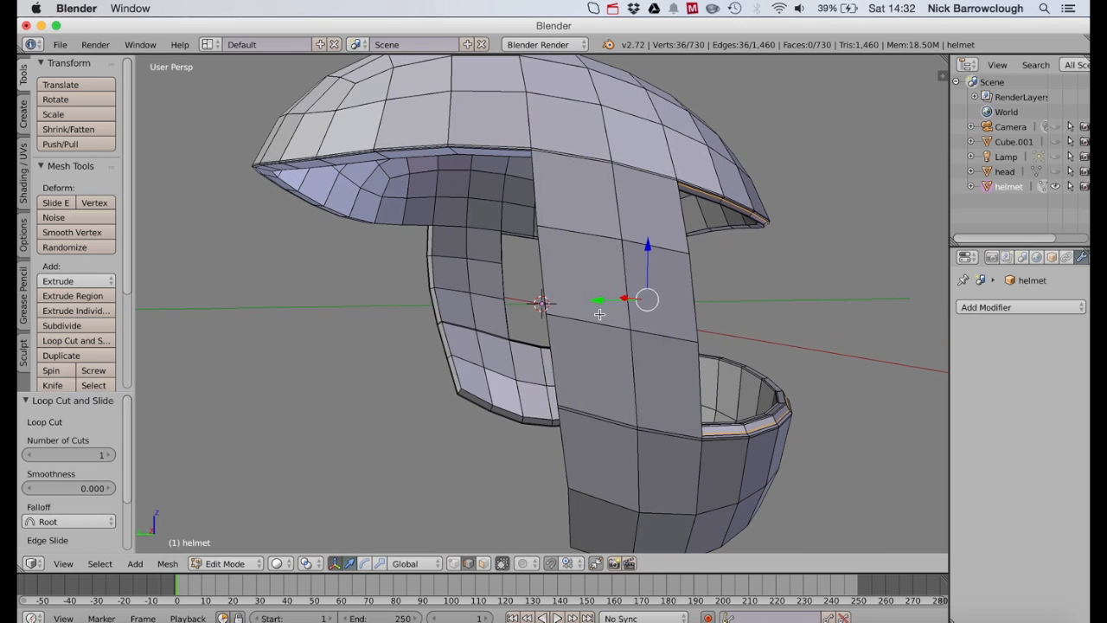
pyautogui.click(55, 343)
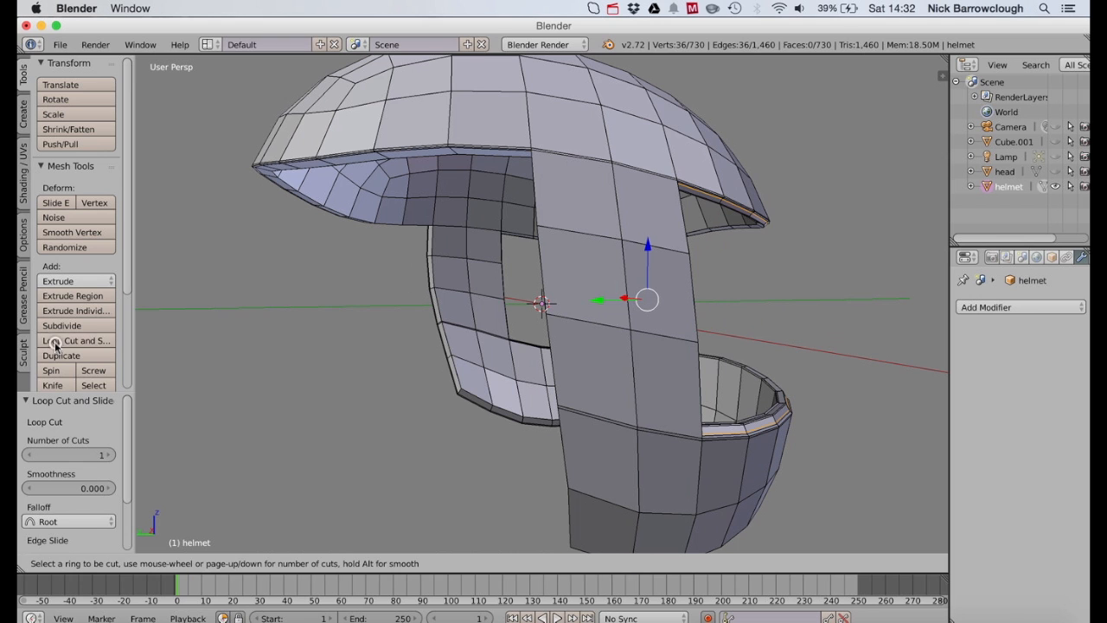
pyautogui.click(558, 227)
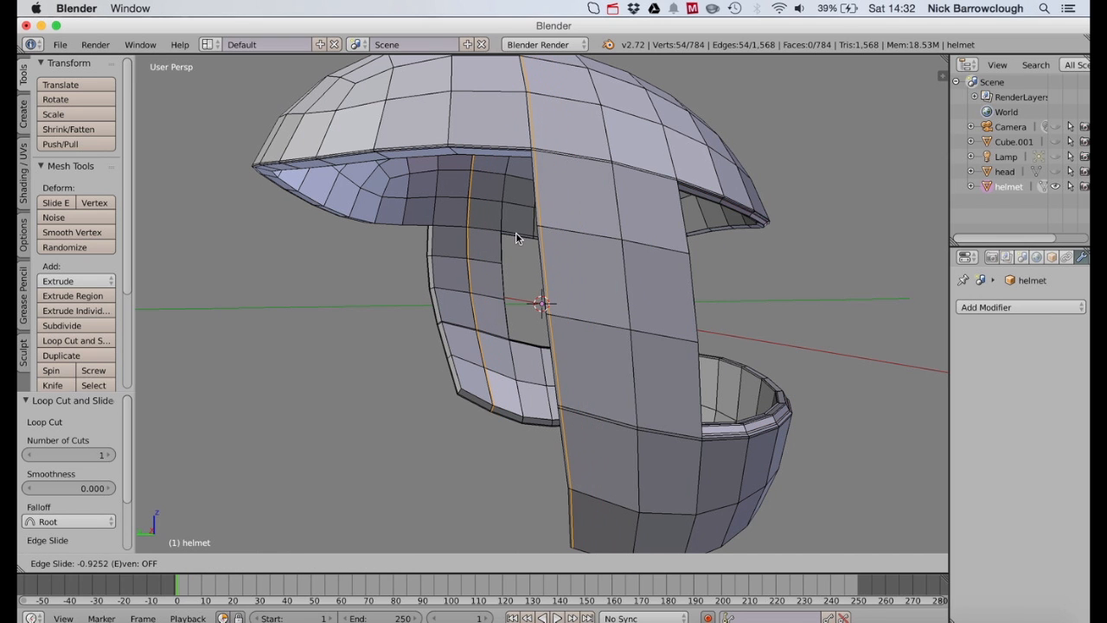
pyautogui.click(516, 233)
pyautogui.hscroll(-10, 640, 214)
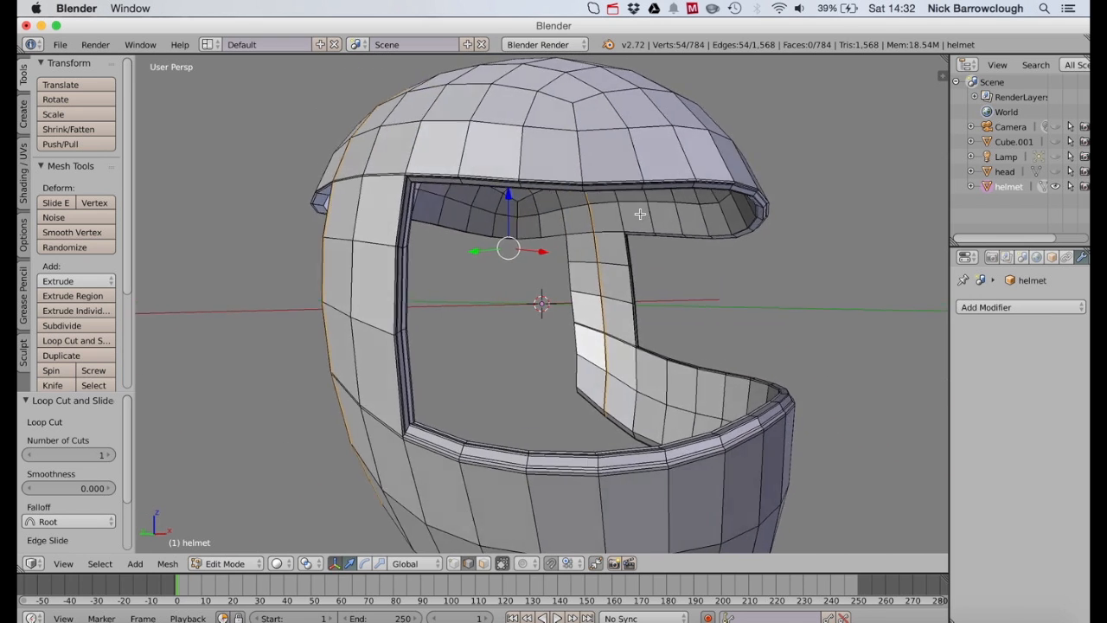
# Step: Add a vertical loop cut through the side strip, slid about -0.90 to run close along the visor opening's side edge
pyautogui.click(76, 341)
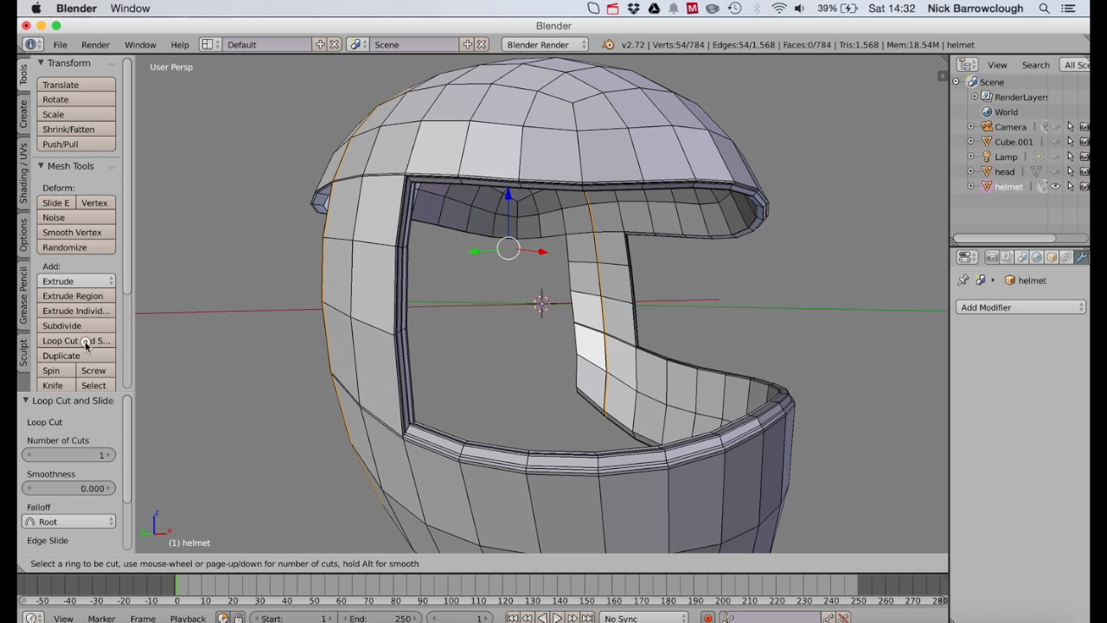
pyautogui.click(372, 247)
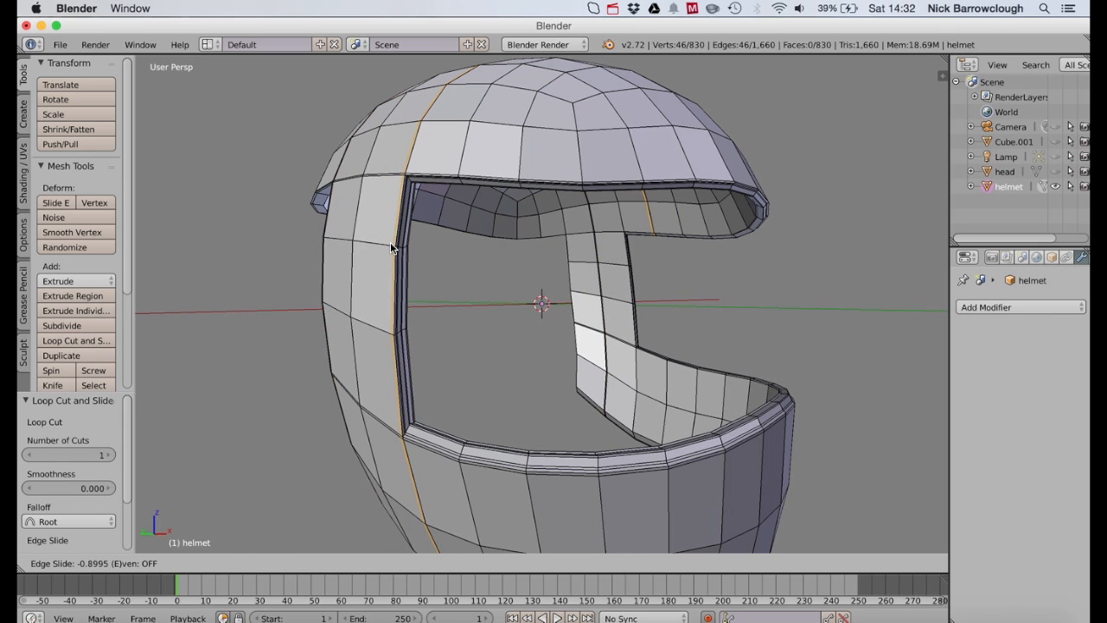
pyautogui.click(391, 249)
pyautogui.hscroll(-5, 391, 248)
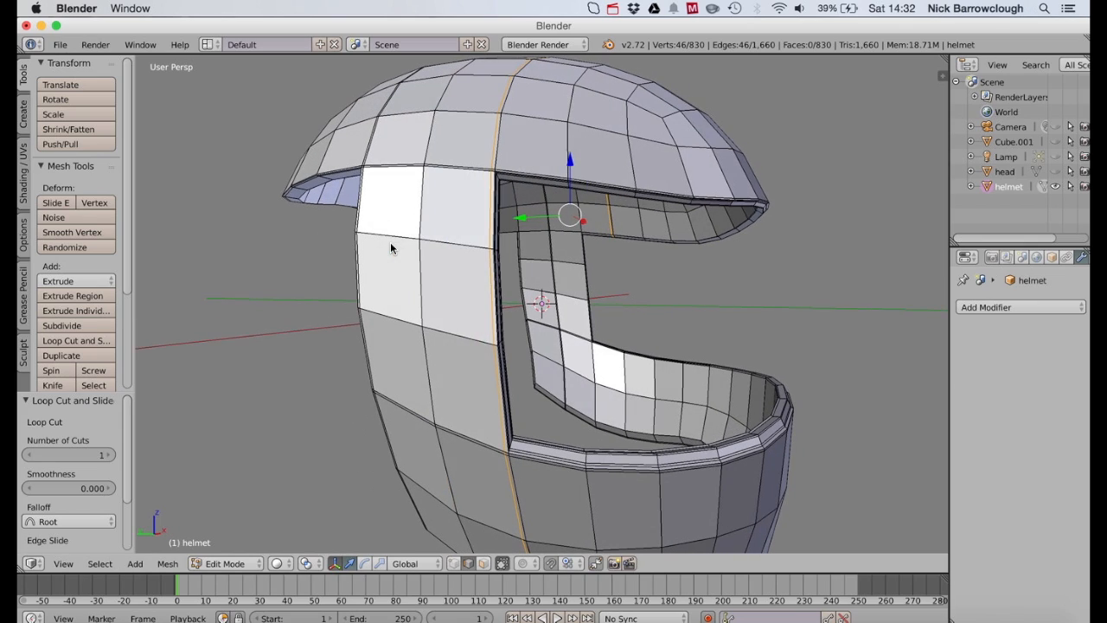
pyautogui.keyDown('ctrl'); pyautogui.scroll(-3, 391, 249); pyautogui.keyUp('ctrl')
pyautogui.moveTo(390, 249); pyautogui.dragTo(423, 245, button='middle')
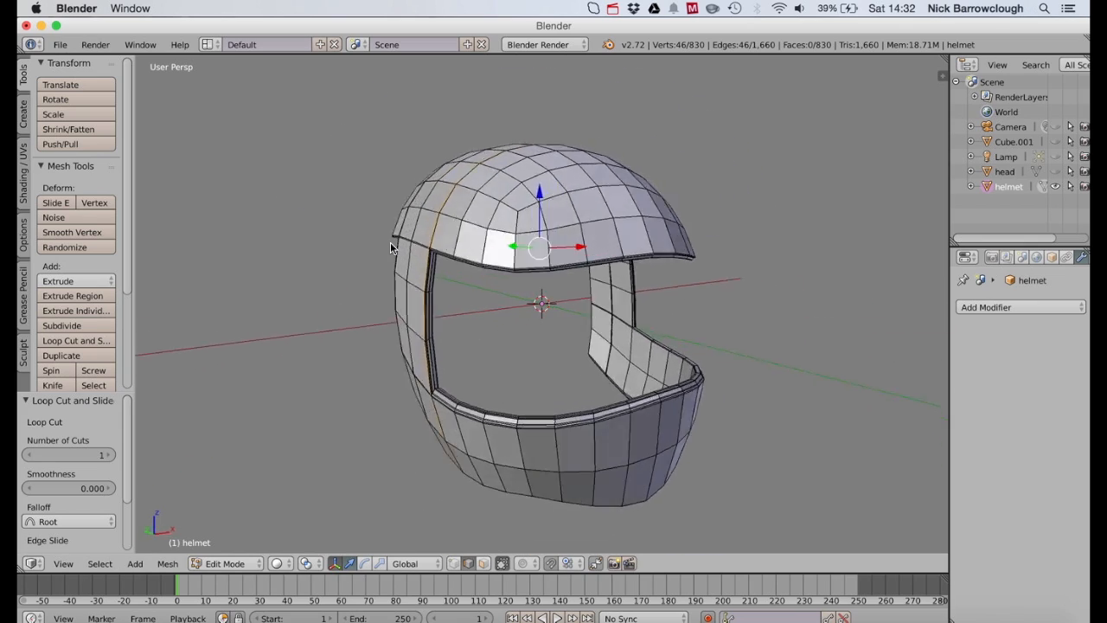
# Step: Add a Subdivision Surface modifier to the helmet and set its view subdivisions to 2
pyautogui.click(1012, 306)
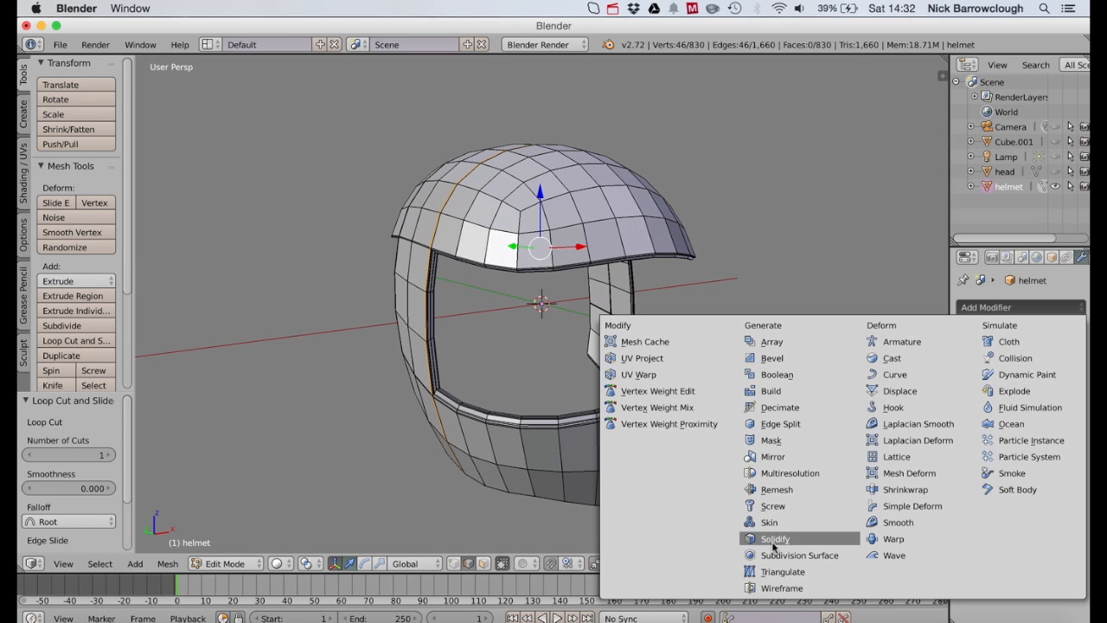
pyautogui.click(798, 554)
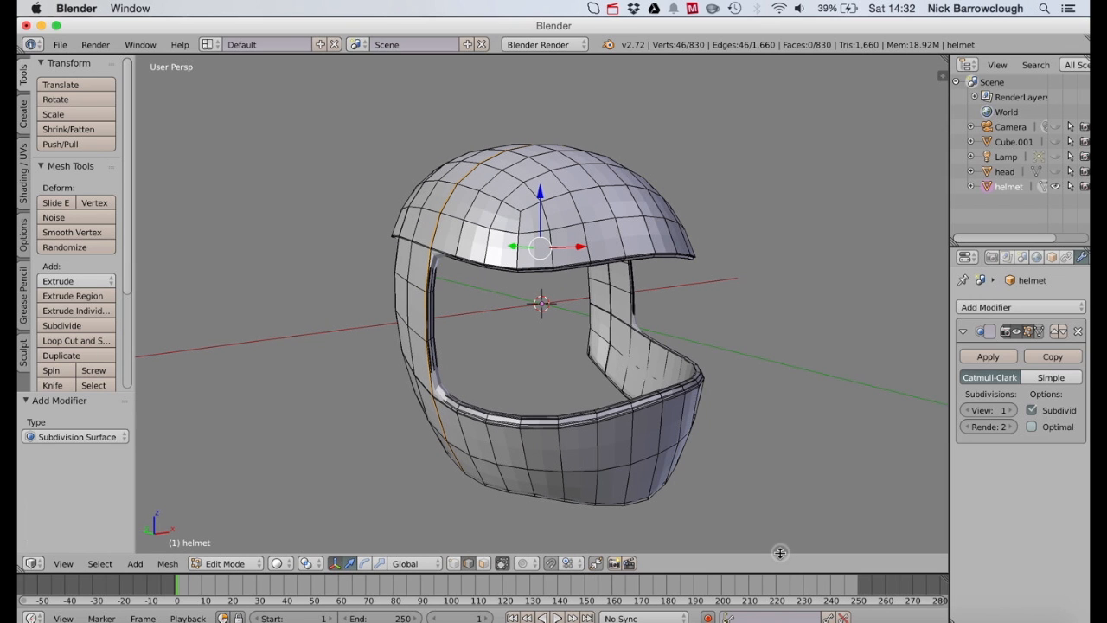
pyautogui.click(1011, 410)
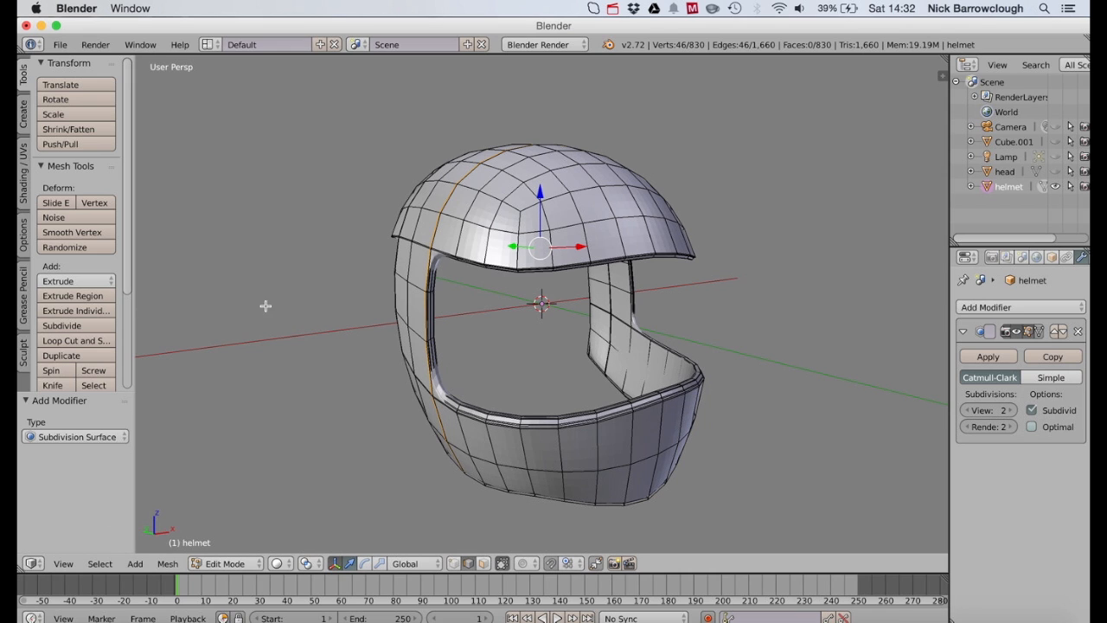
# Step: Switch to Object Mode, apply smooth shading to the helmet and check its surface from several angles
pyautogui.click(214, 567)
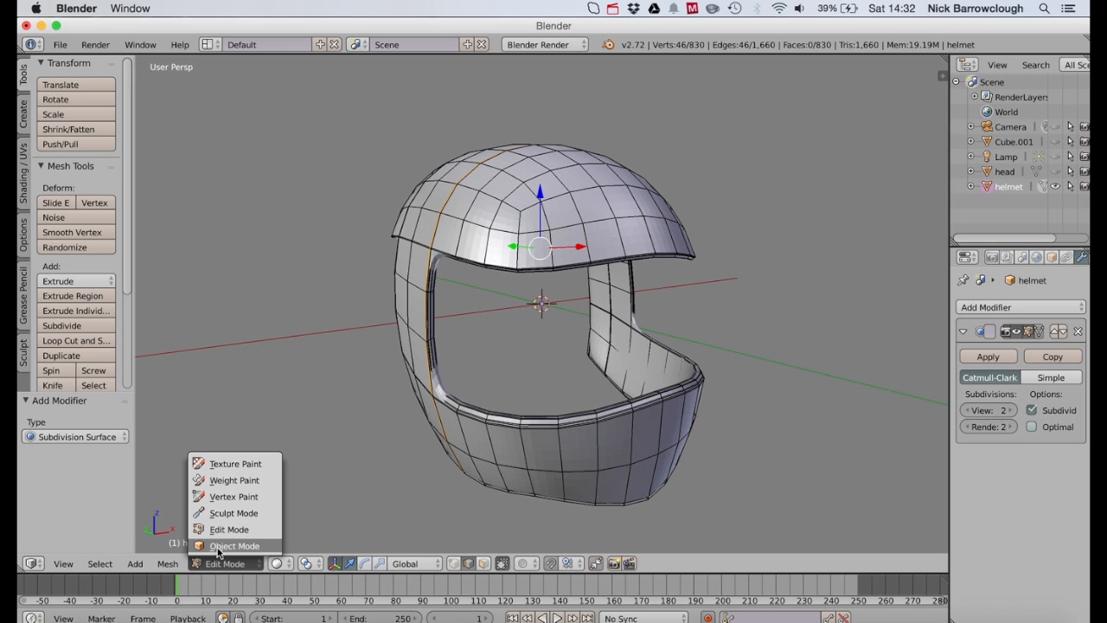
pyautogui.click(226, 546)
pyautogui.click(56, 276)
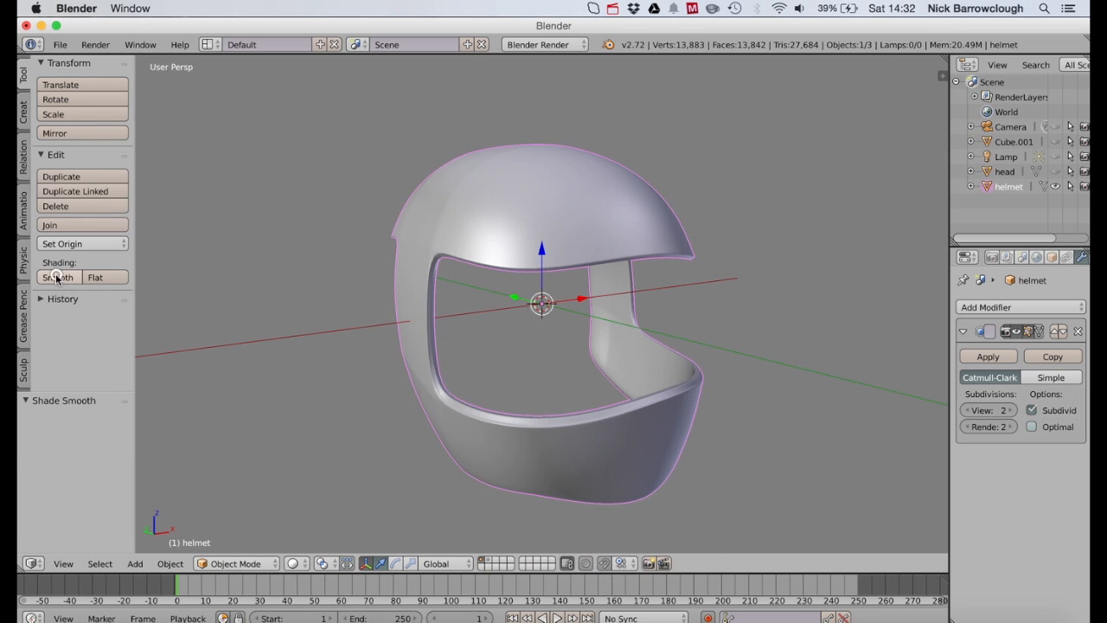
pyautogui.hscroll(-5, 512, 223)
pyautogui.hscroll(-10, 512, 225)
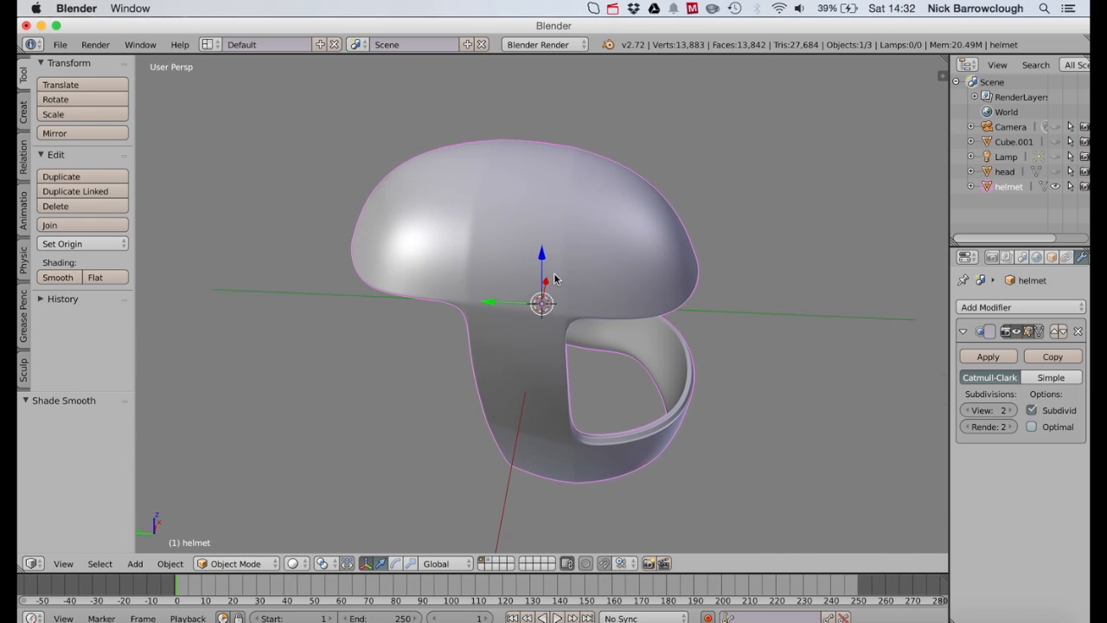
pyautogui.hscroll(-5, 553, 277)
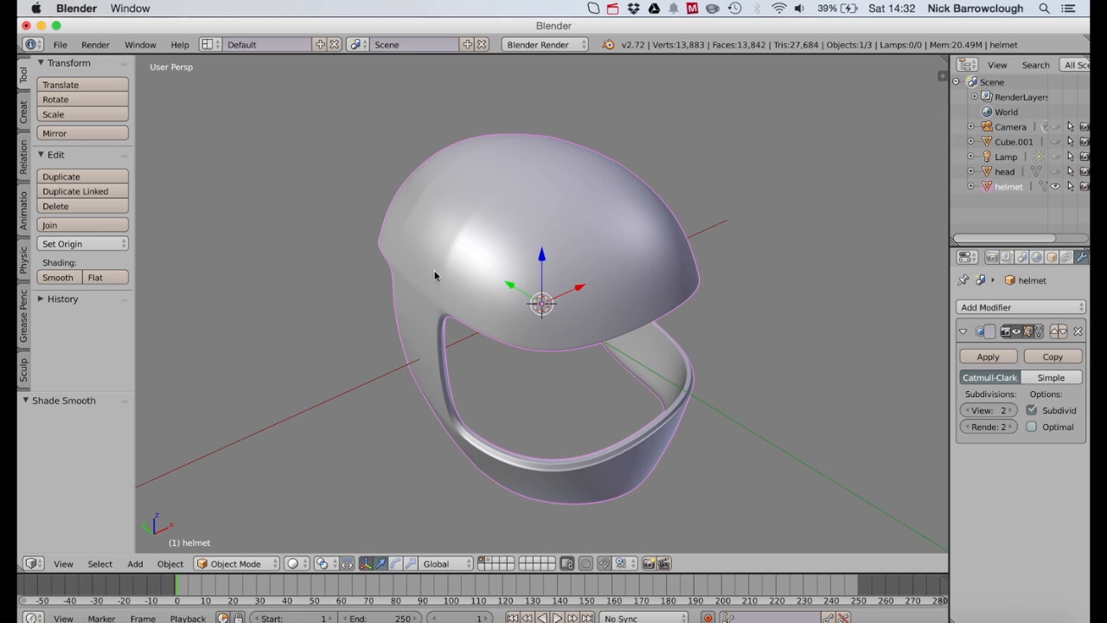
pyautogui.hscroll(-10, 445, 317)
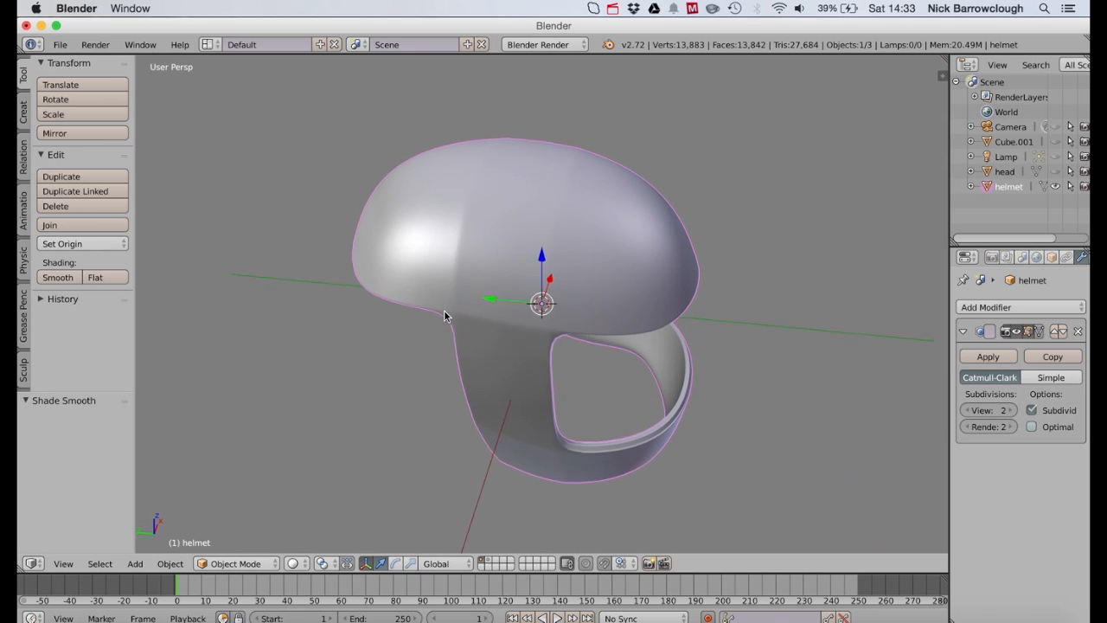
pyautogui.hscroll(-10, 541, 242)
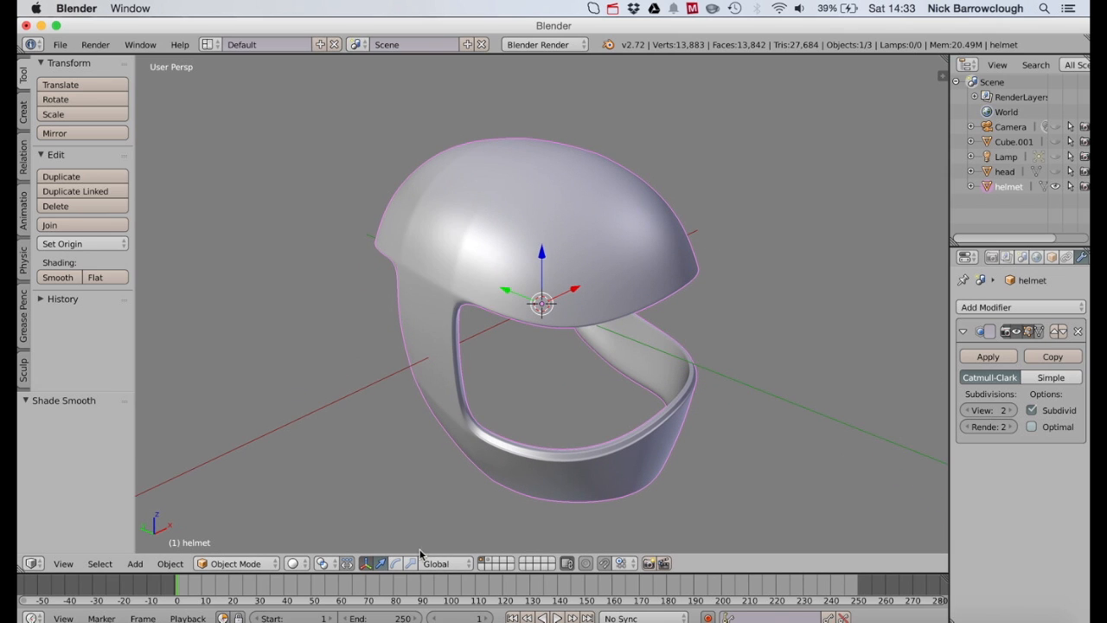
# Step: Set the Subdivision Surface modifier's view subdivisions to 1
pyautogui.click(249, 565)
pyautogui.click(246, 546)
pyautogui.click(964, 410)
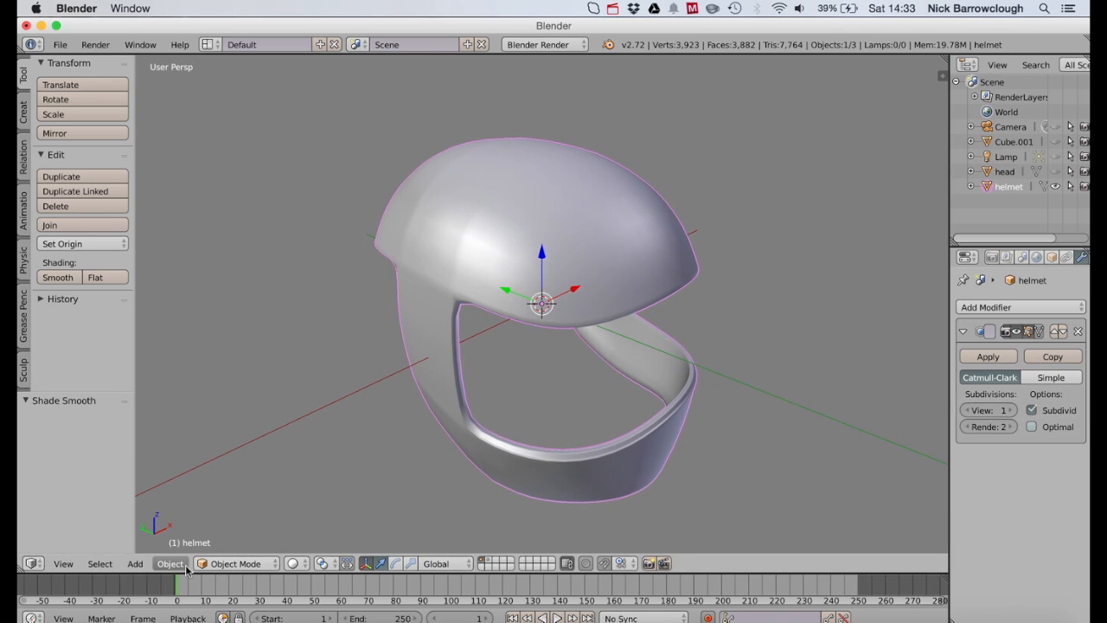
# Step: Return the helmet to Edit Mode and turn off the Subdivision Surface modifier's display while editing
pyautogui.click(233, 565)
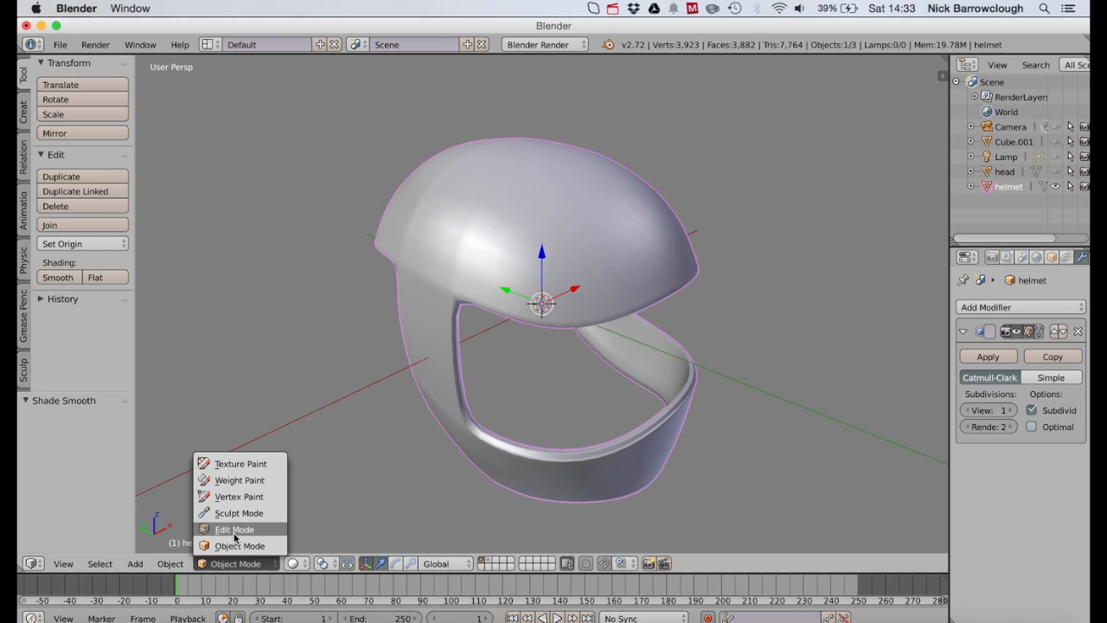
pyautogui.click(234, 531)
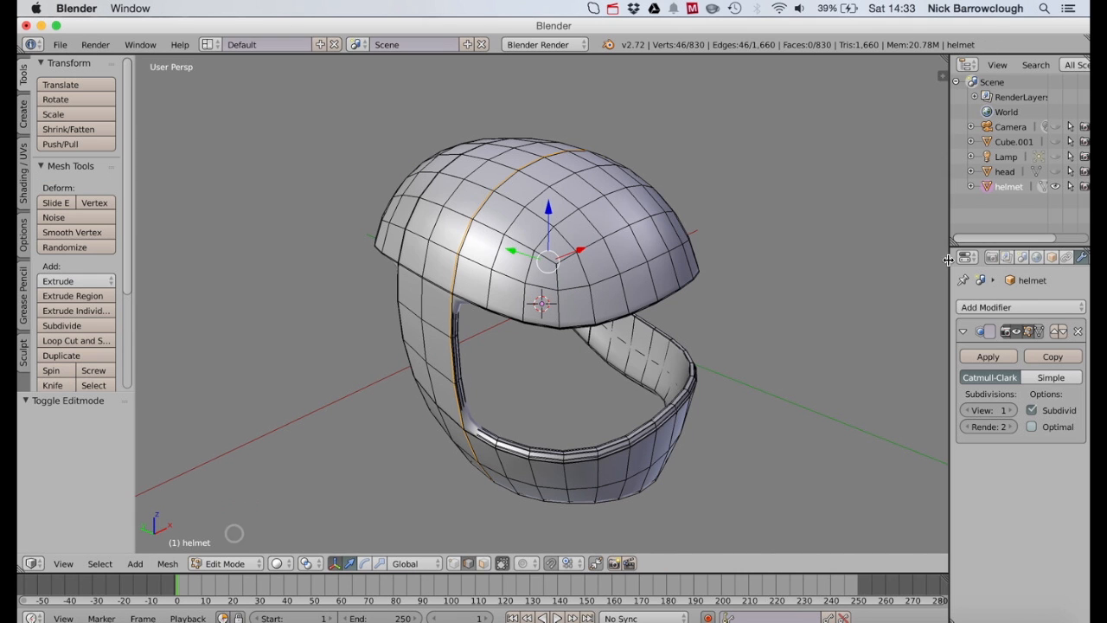
pyautogui.click(1031, 332)
# Step: Delete the six connected edges of the outer shell's front loop, from the side rim up towards the crown
pyautogui.scroll(8, 432, 161)
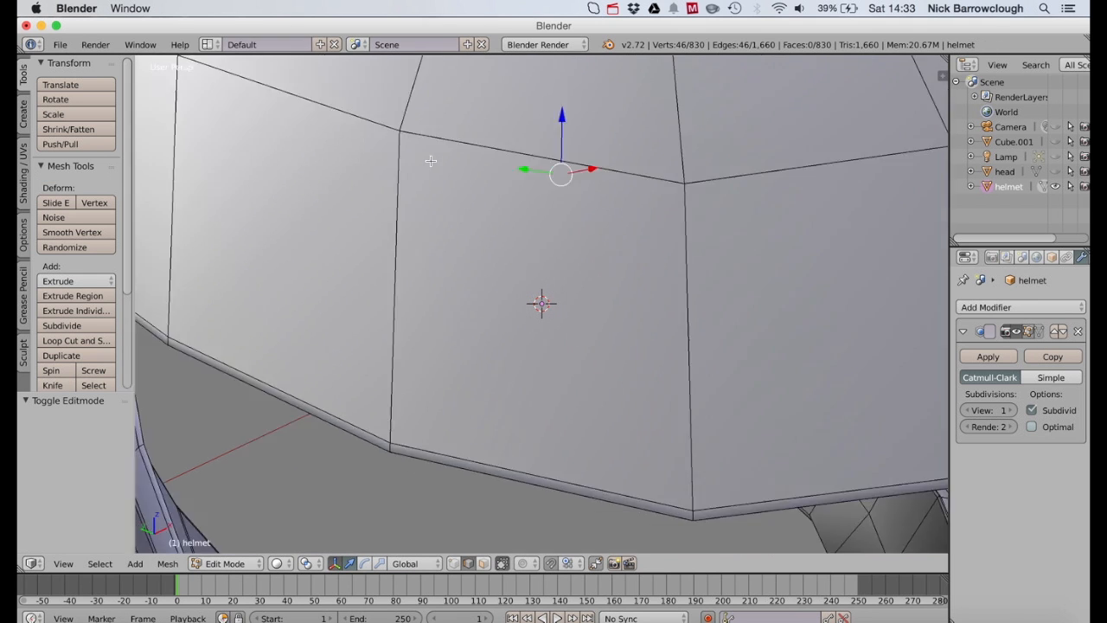
pyautogui.scroll(-8, 431, 161)
pyautogui.moveTo(430, 161); pyautogui.dragTo(430, 164, button='middle')
pyautogui.scroll(5, 549, 218)
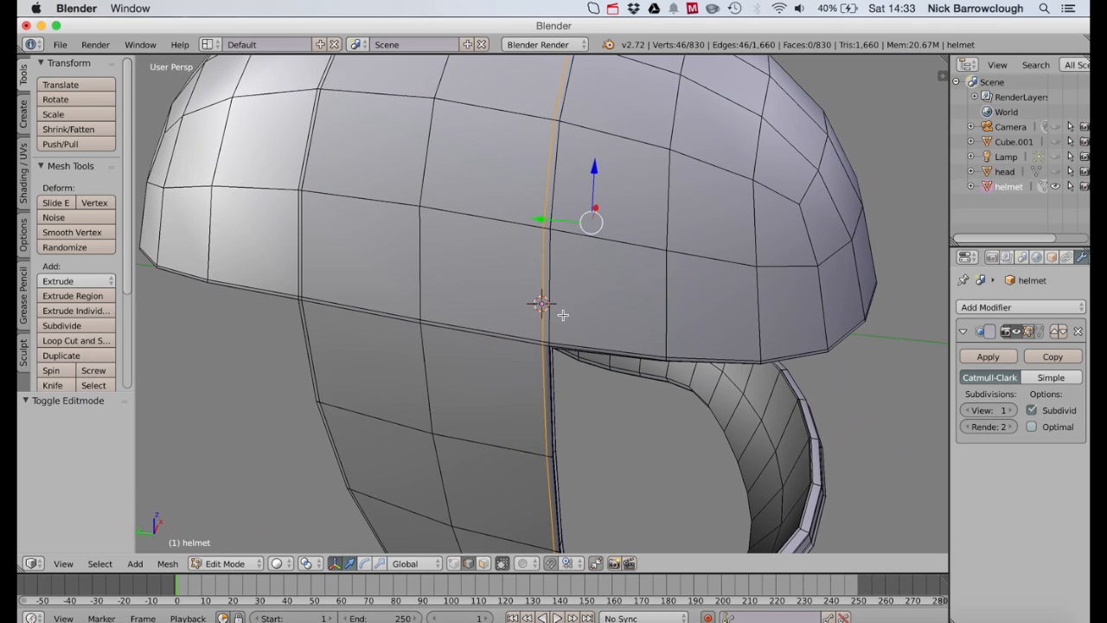
pyautogui.rightClick(542, 265)
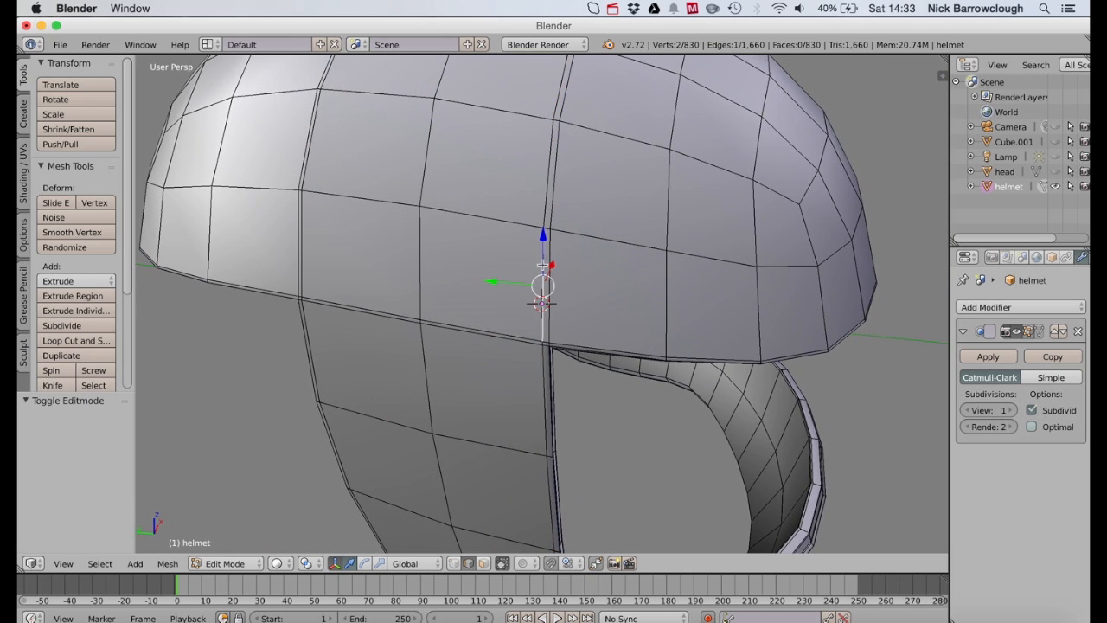
pyautogui.moveTo(542, 265); pyautogui.dragTo(535, 240, button='middle')
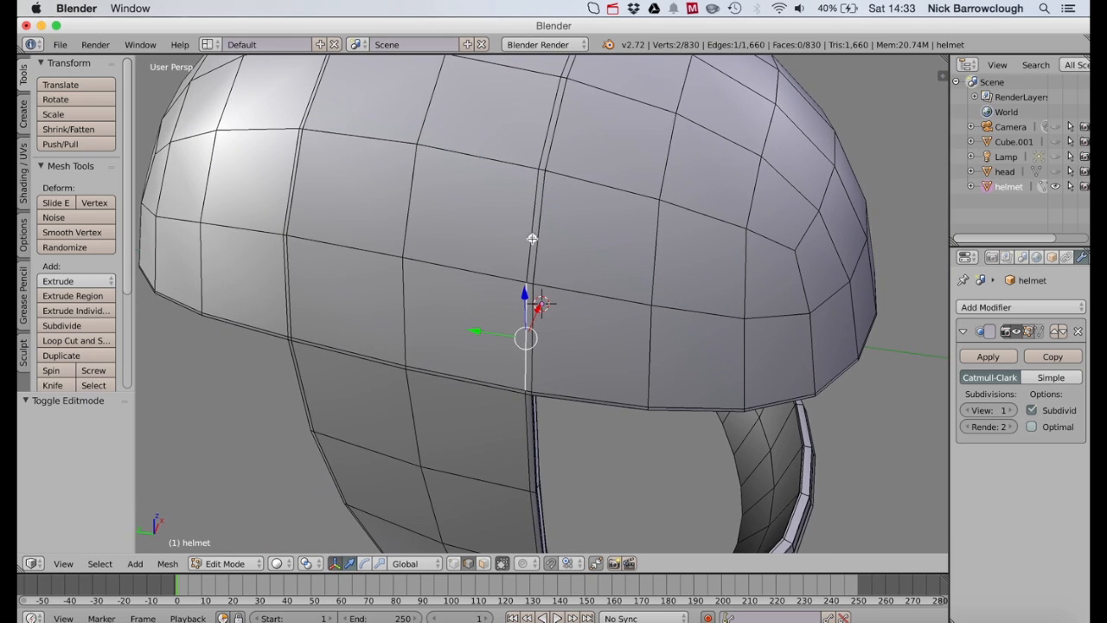
pyautogui.keyDown('shift'); pyautogui.rightClick(531, 238); pyautogui.keyUp('shift')
pyautogui.keyDown('shift'); pyautogui.rightClick(544, 156); pyautogui.keyUp('shift')
pyautogui.moveTo(544, 154); pyautogui.dragTo(500, 150, button='middle')
pyautogui.keyDown('shift'); pyautogui.rightClick(469, 150); pyautogui.keyUp('shift')
pyautogui.keyDown('shift'); pyautogui.rightClick(509, 99); pyautogui.keyUp('shift')
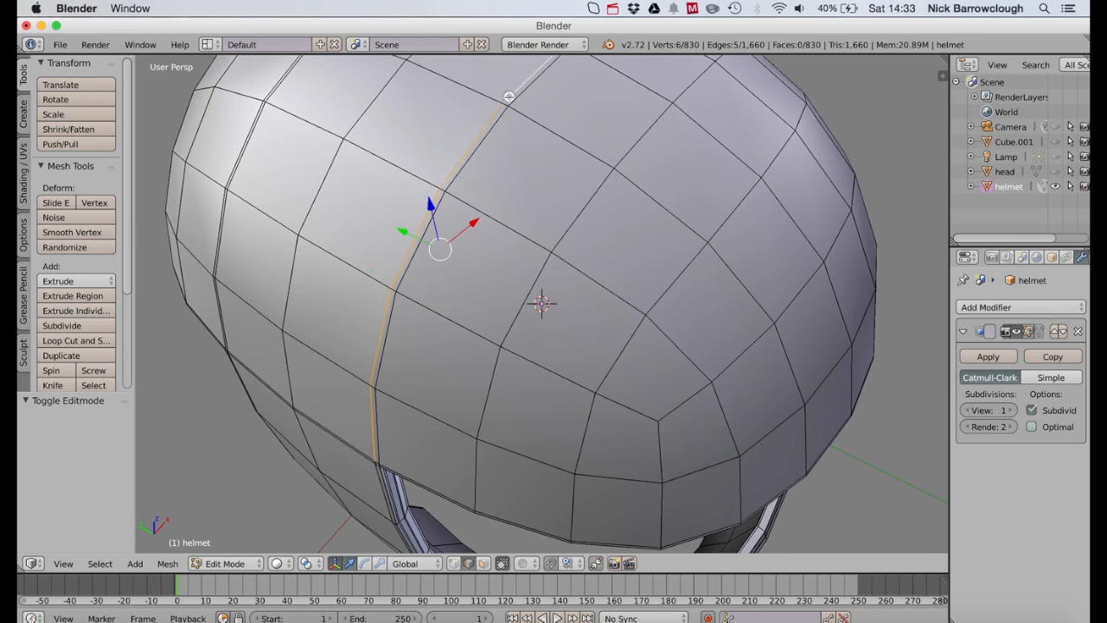
pyautogui.moveTo(570, 110); pyautogui.dragTo(615, 126, button='middle')
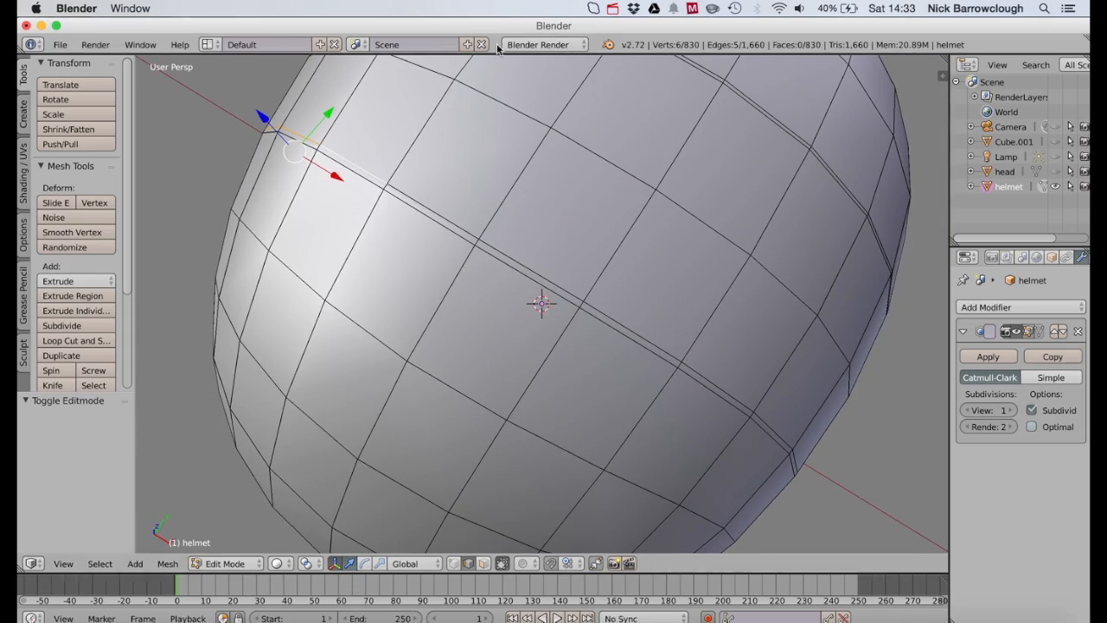
pyautogui.keyDown('shift'); pyautogui.rightClick(605, 239); pyautogui.keyUp('shift')
pyautogui.moveTo(606, 239); pyautogui.dragTo(607, 240, button='middle')
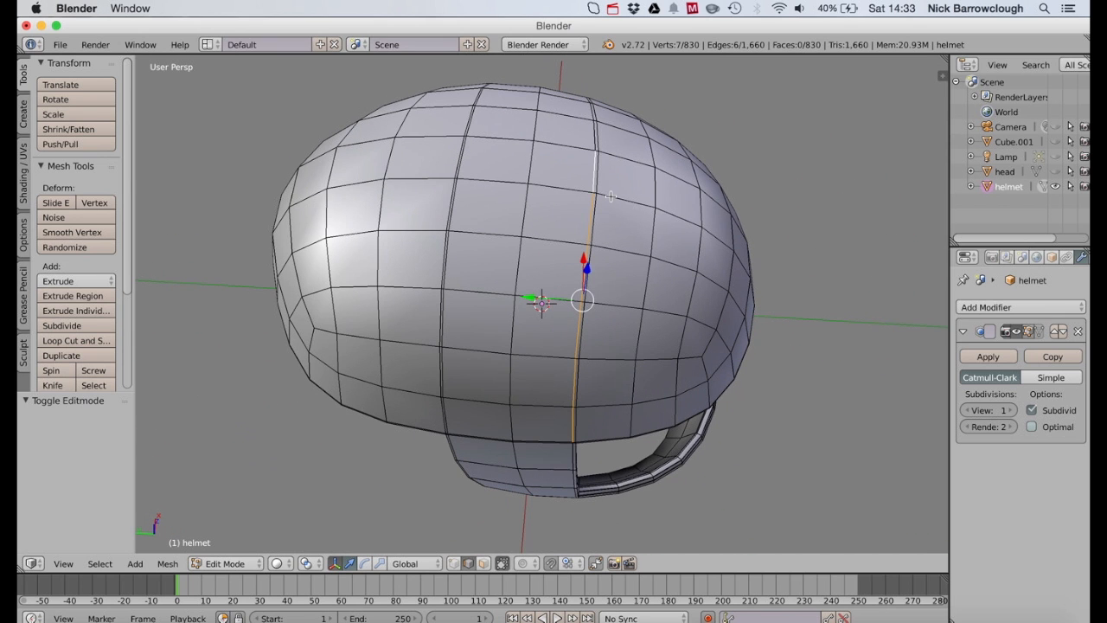
pyautogui.press('x')
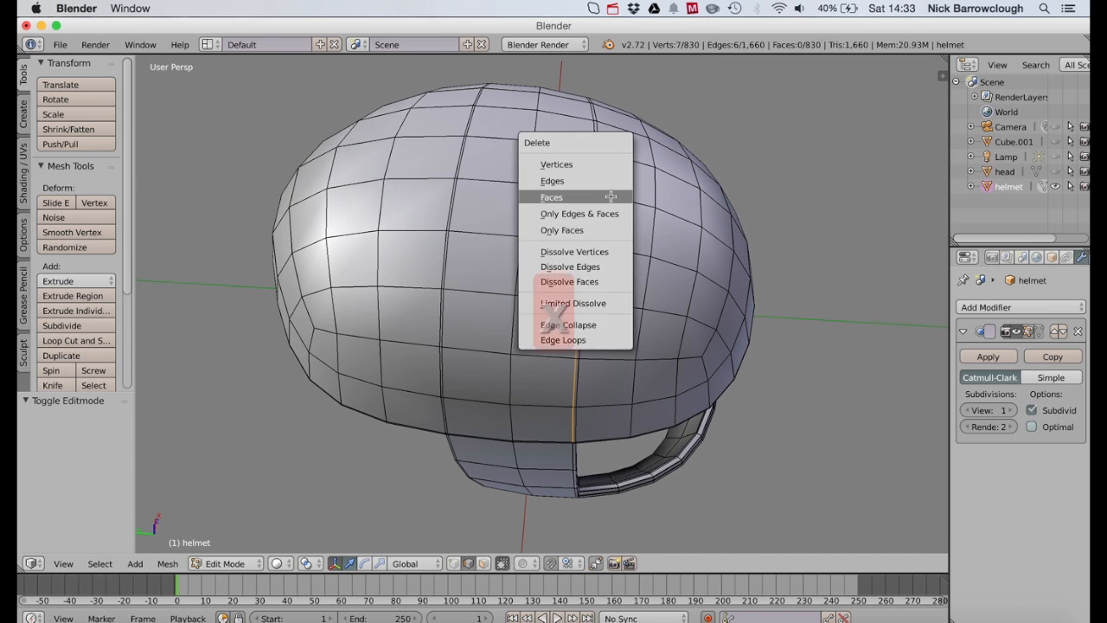
pyautogui.click(577, 179)
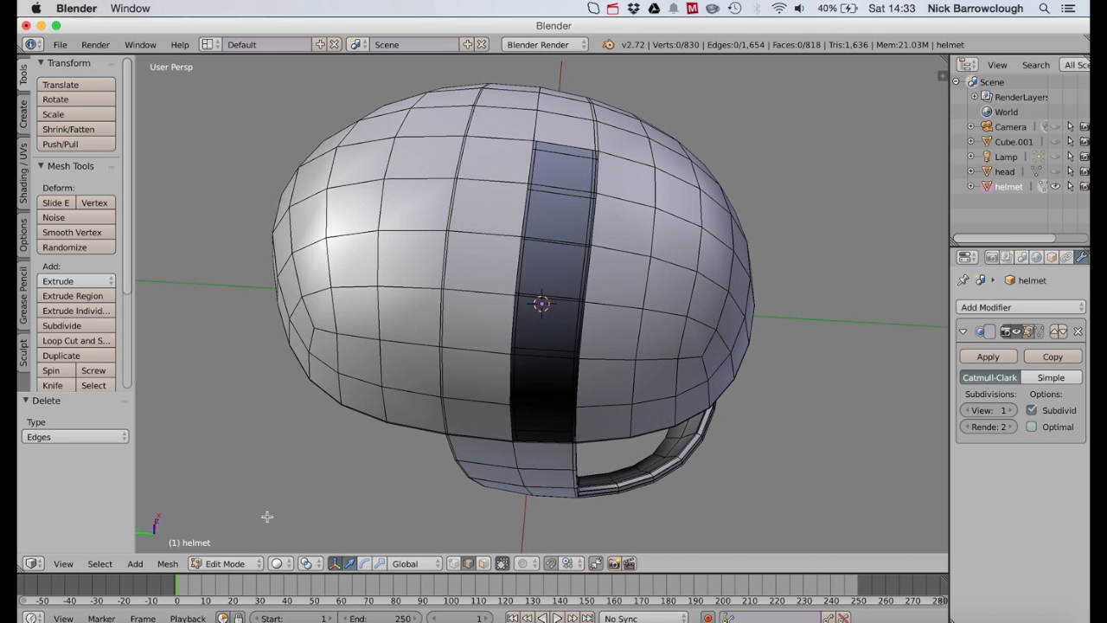
# Step: In vertex select mode, select the vertices along both sides of the open strip, from the crown down to the rim
pyautogui.click(453, 563)
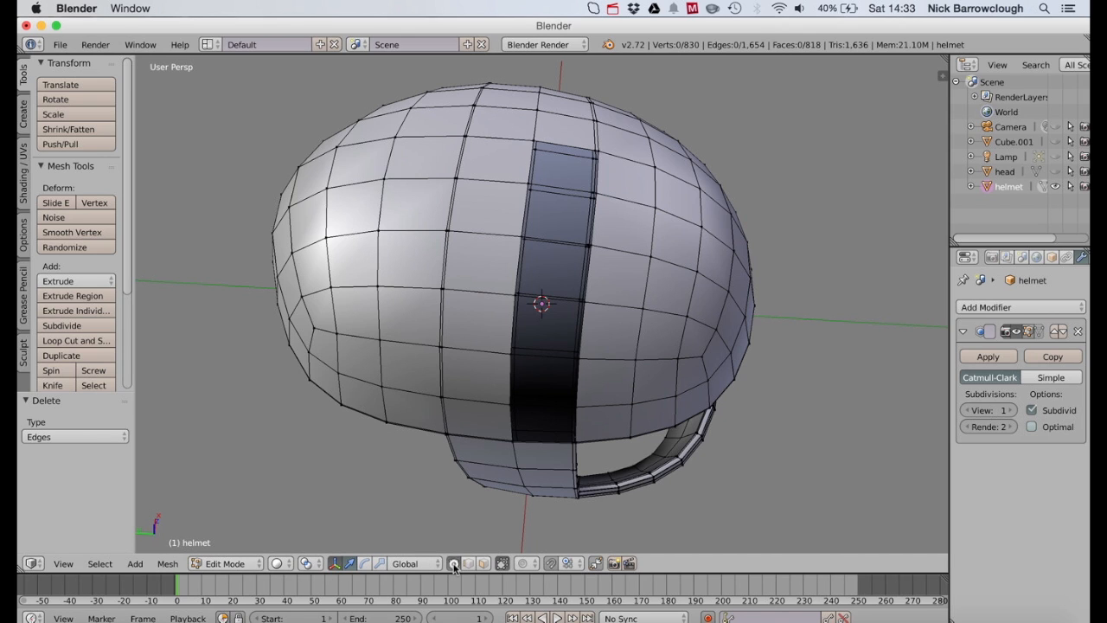
pyautogui.rightClick(536, 138)
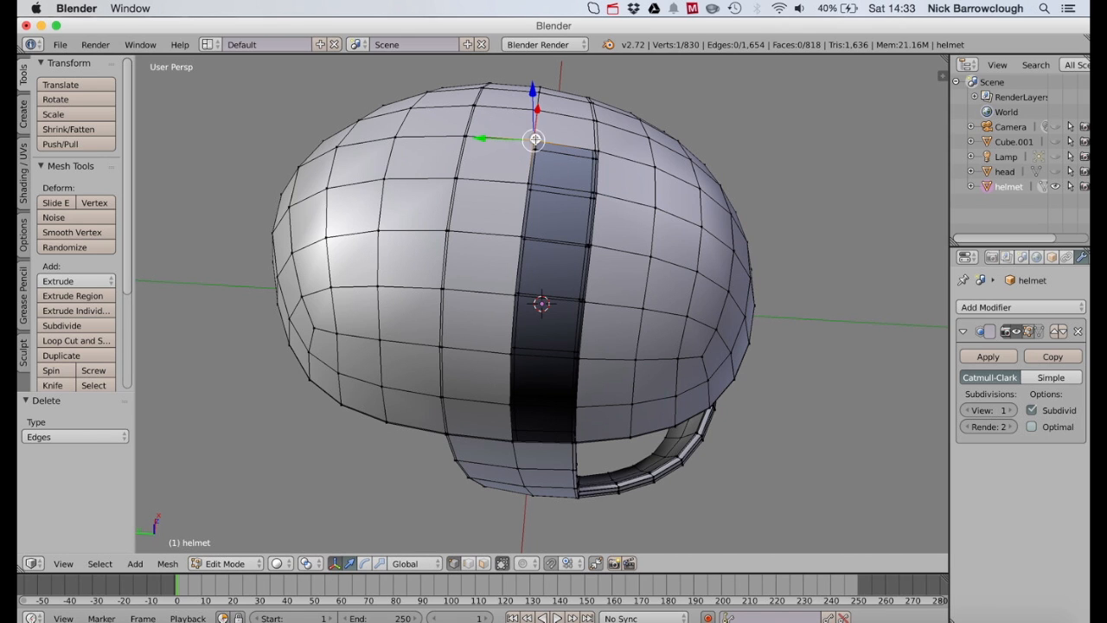
pyautogui.keyDown('shift'); pyautogui.rightClick(598, 152); pyautogui.keyUp('shift')
pyautogui.keyDown('shift'); pyautogui.rightClick(600, 194); pyautogui.keyUp('shift')
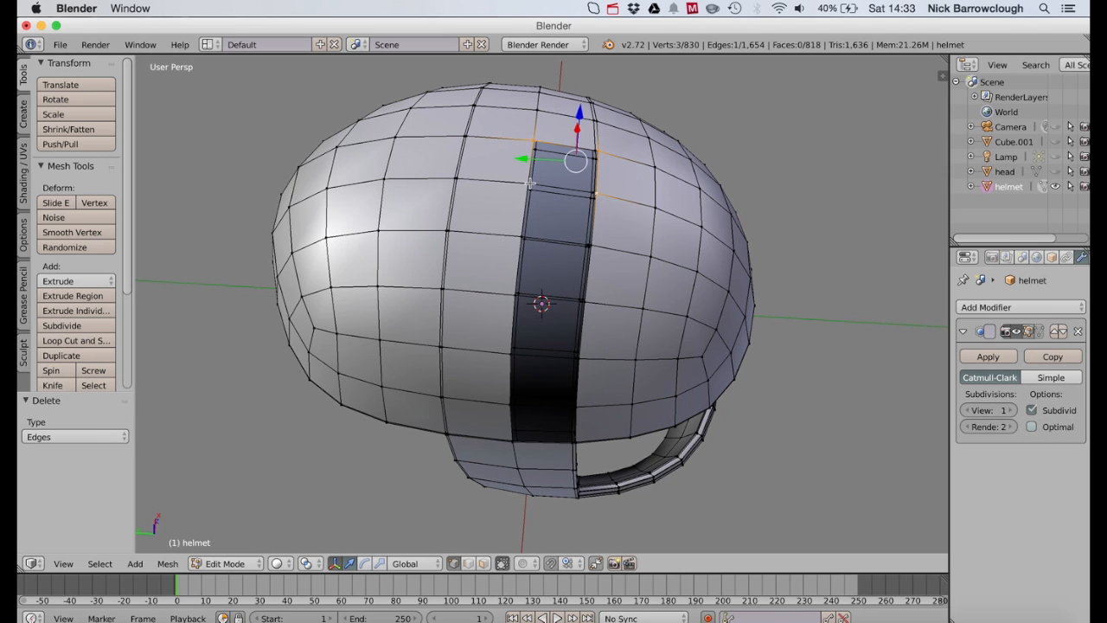
pyautogui.keyDown('shift'); pyautogui.rightClick(523, 235); pyautogui.keyUp('shift')
pyautogui.keyDown('shift'); pyautogui.rightClick(592, 244); pyautogui.keyUp('shift')
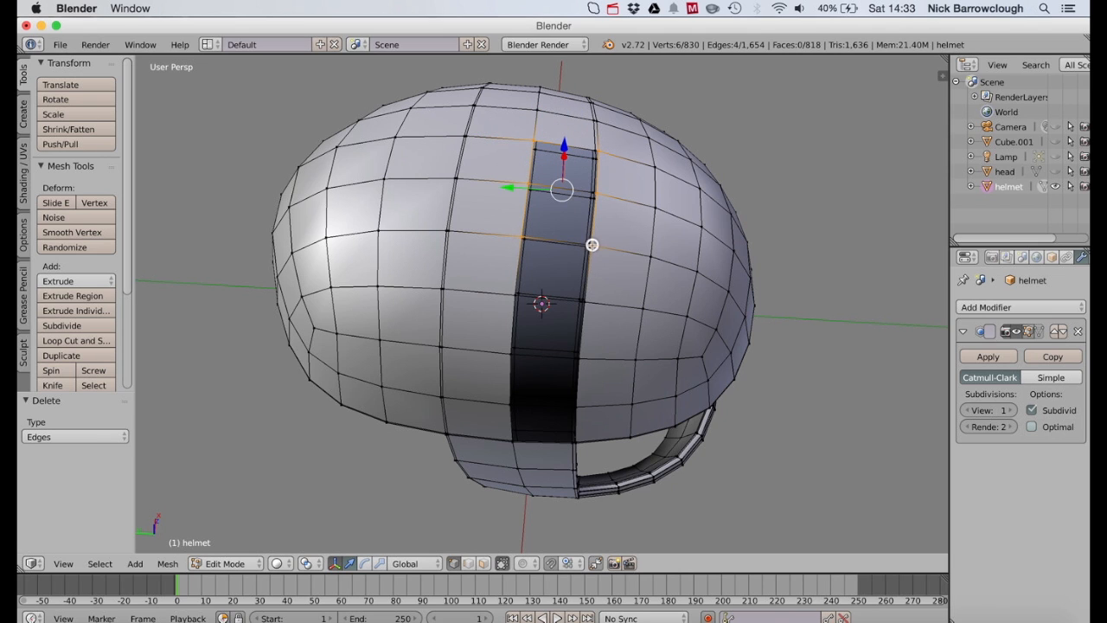
pyautogui.keyDown('shift'); pyautogui.rightClick(585, 303); pyautogui.keyUp('shift')
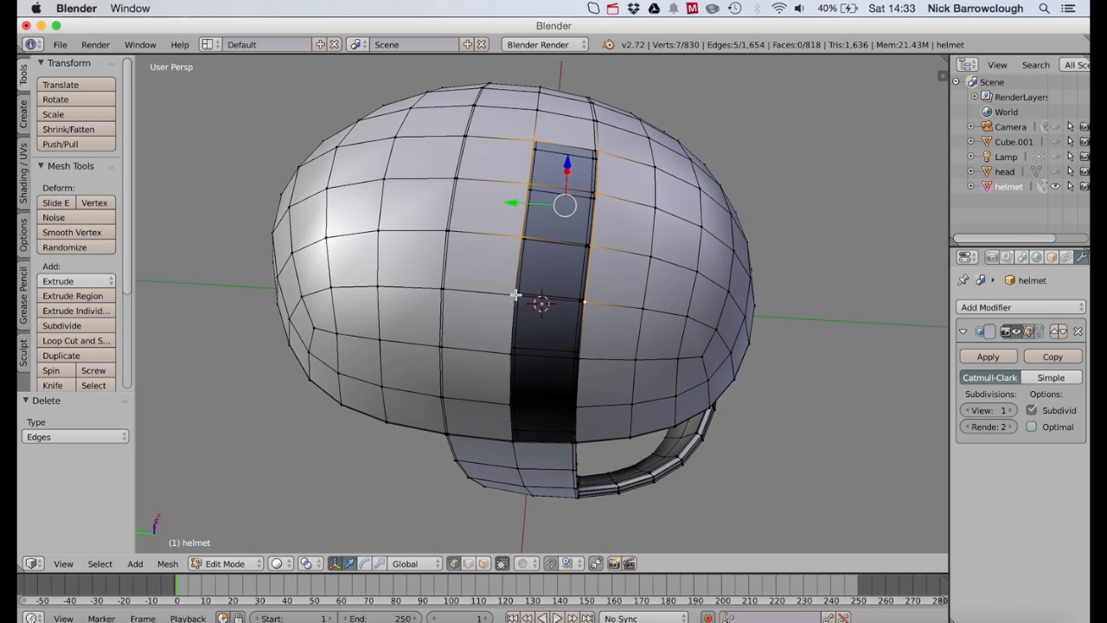
pyautogui.keyDown('shift'); pyautogui.rightClick(517, 298); pyautogui.keyUp('shift')
pyautogui.keyDown('shift'); pyautogui.rightClick(510, 352); pyautogui.keyUp('shift')
pyautogui.keyDown('shift'); pyautogui.rightClick(578, 357); pyautogui.keyUp('shift')
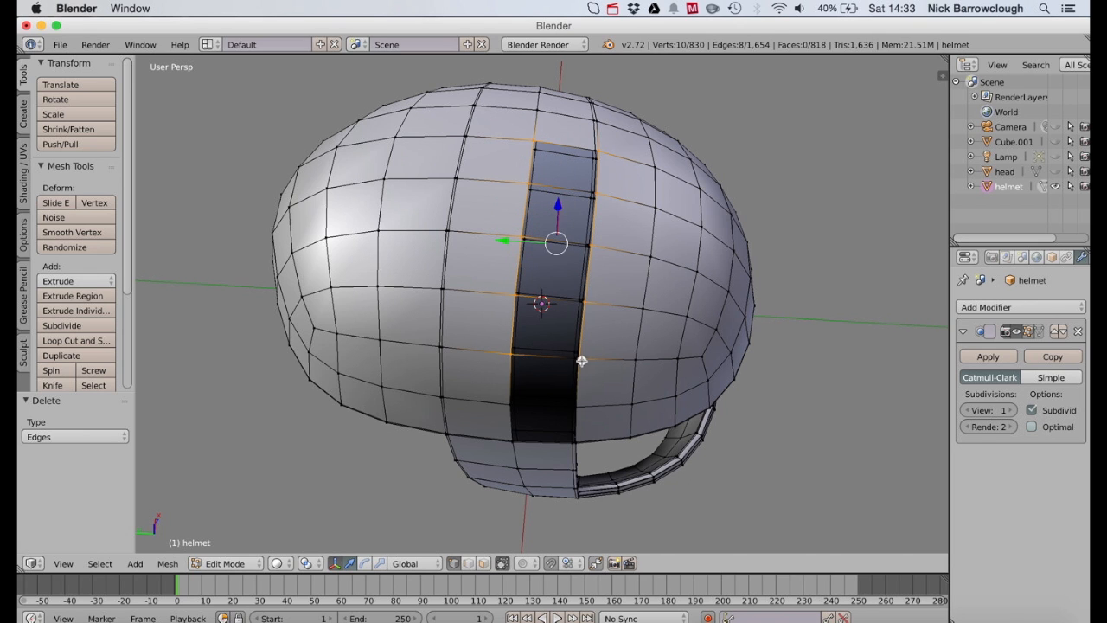
pyautogui.keyDown('shift'); pyautogui.rightClick(578, 407); pyautogui.keyUp('shift')
pyautogui.keyDown('shift'); pyautogui.rightClick(510, 404); pyautogui.keyUp('shift')
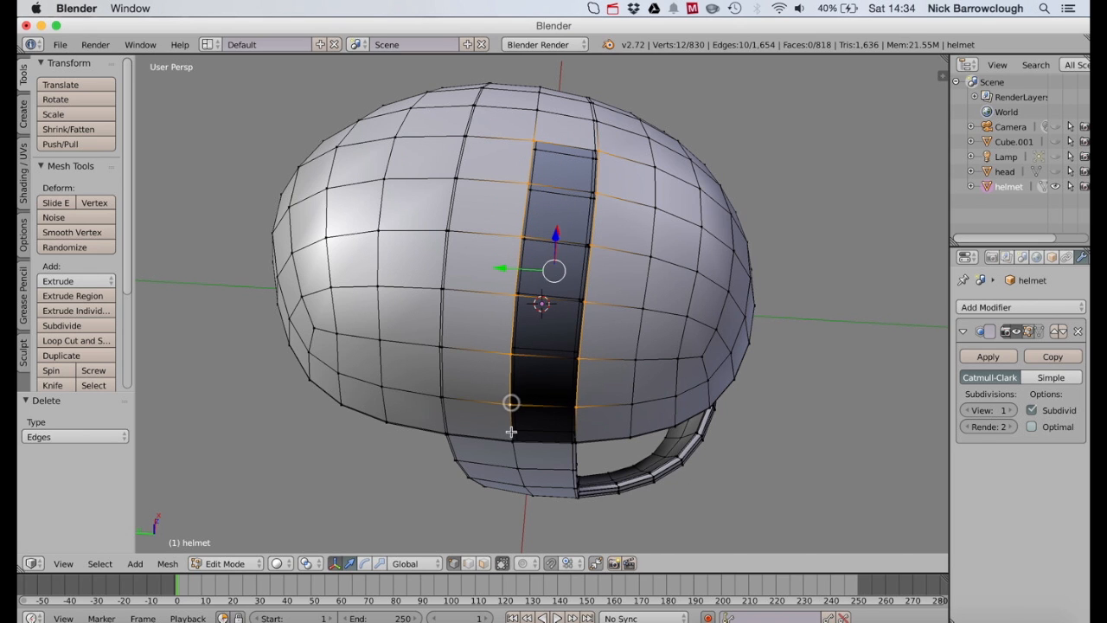
pyautogui.moveTo(583, 439); pyautogui.dragTo(570, 356, button='middle')
pyautogui.keyDown('shift'); pyautogui.rightClick(510, 266); pyautogui.keyUp('shift')
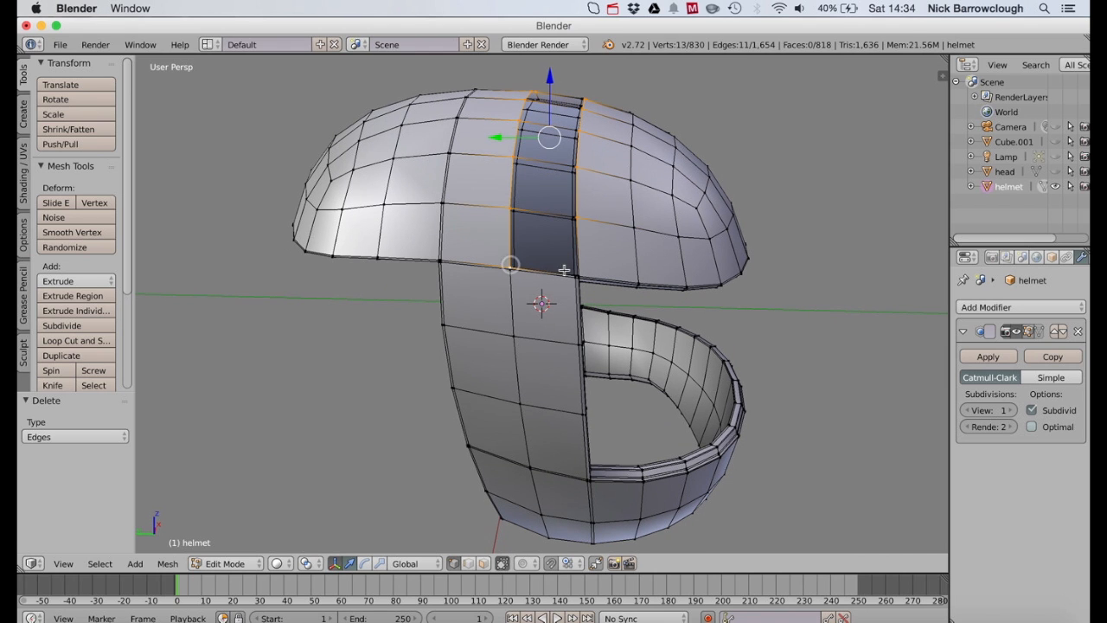
pyautogui.scroll(7, 580, 273)
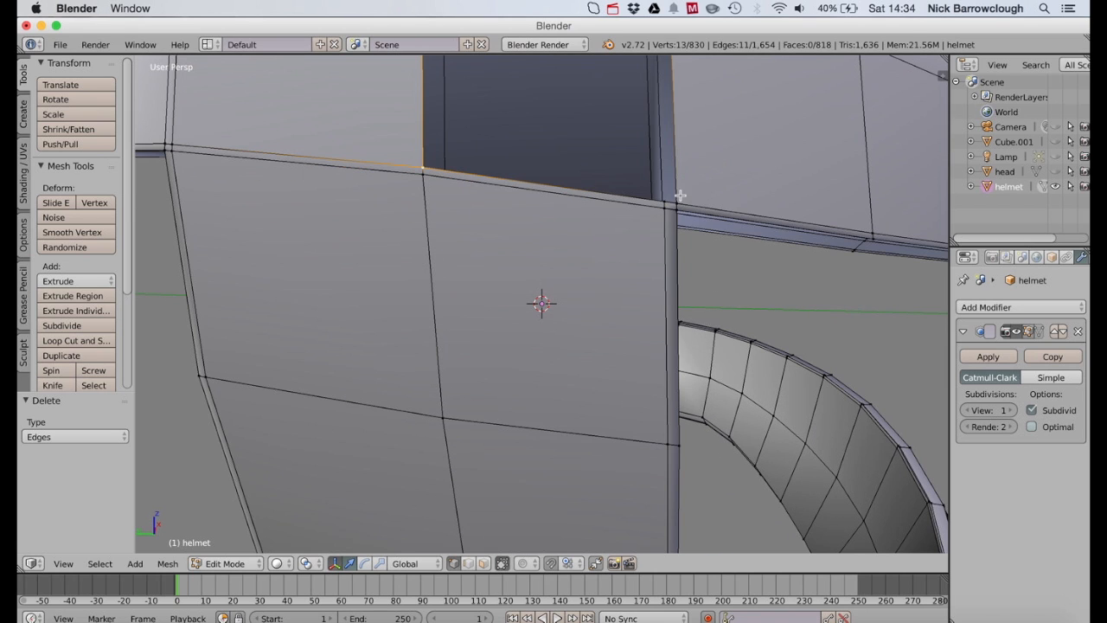
pyautogui.keyDown('shift'); pyautogui.rightClick(663, 202); pyautogui.keyUp('shift')
pyautogui.keyDown('shift'); pyautogui.rightClick(678, 202); pyautogui.keyUp('shift')
# Step: Try to fill the whole open strip with a single face from the selected vertices, and undo it
pyautogui.press('f')
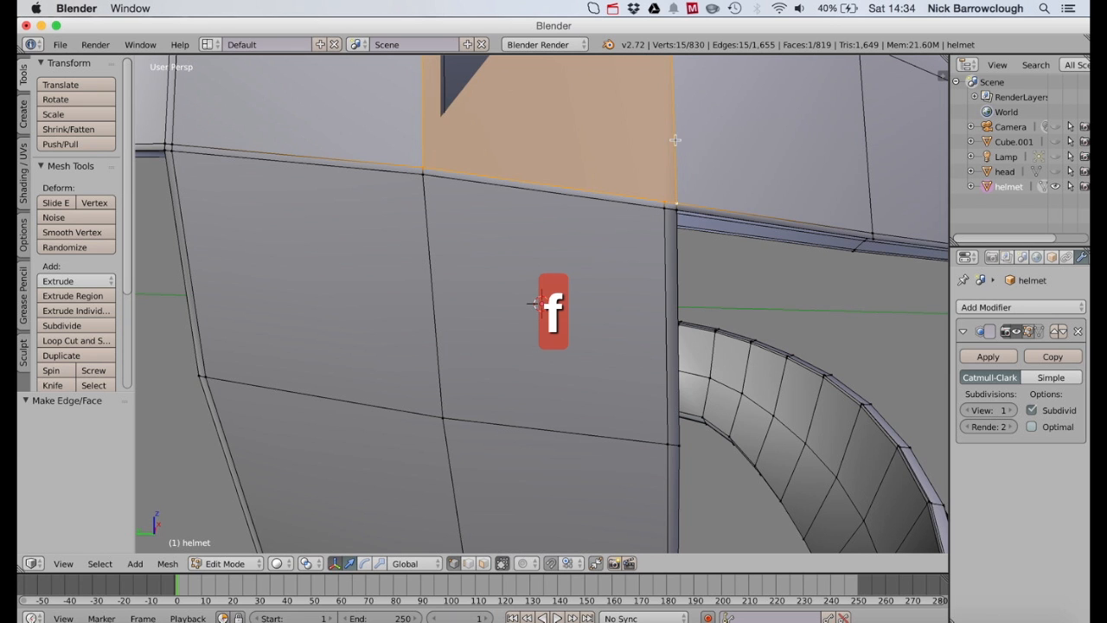
pyautogui.scroll(-8, 678, 140)
pyautogui.moveTo(678, 140); pyautogui.dragTo(678, 140, button='middle')
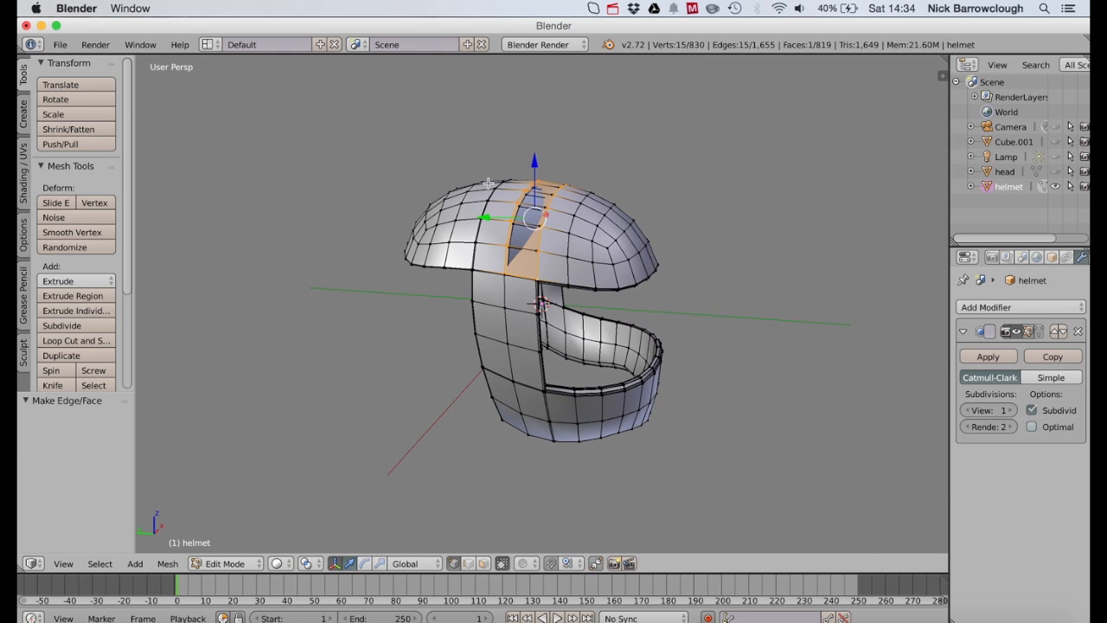
pyautogui.press('super+z')
pyautogui.scroll(4, 474, 217)
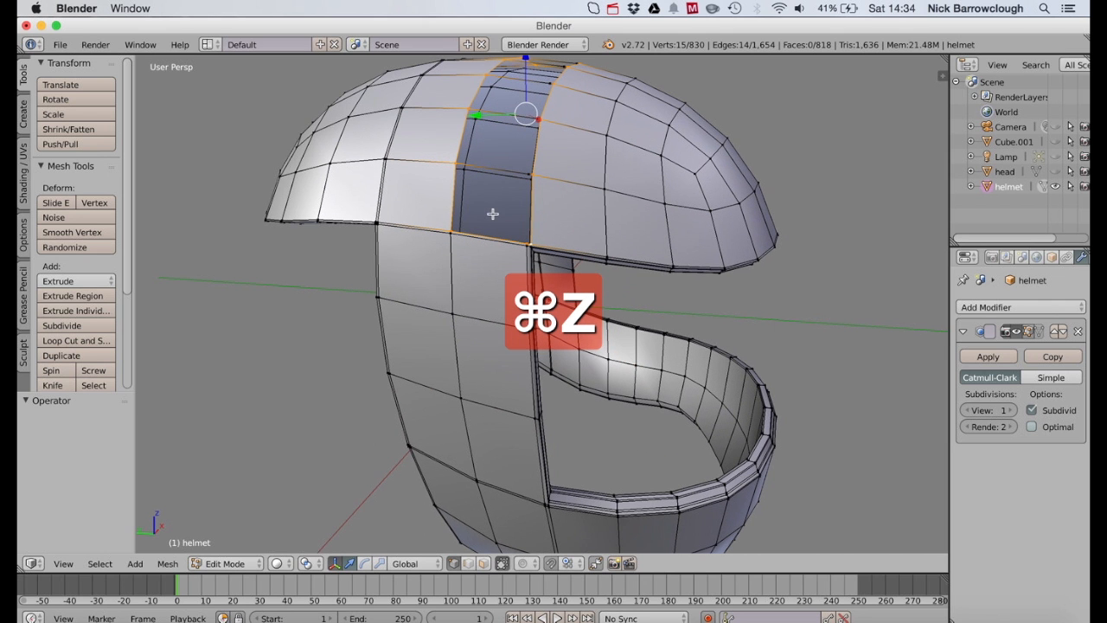
pyautogui.scroll(4, 557, 181)
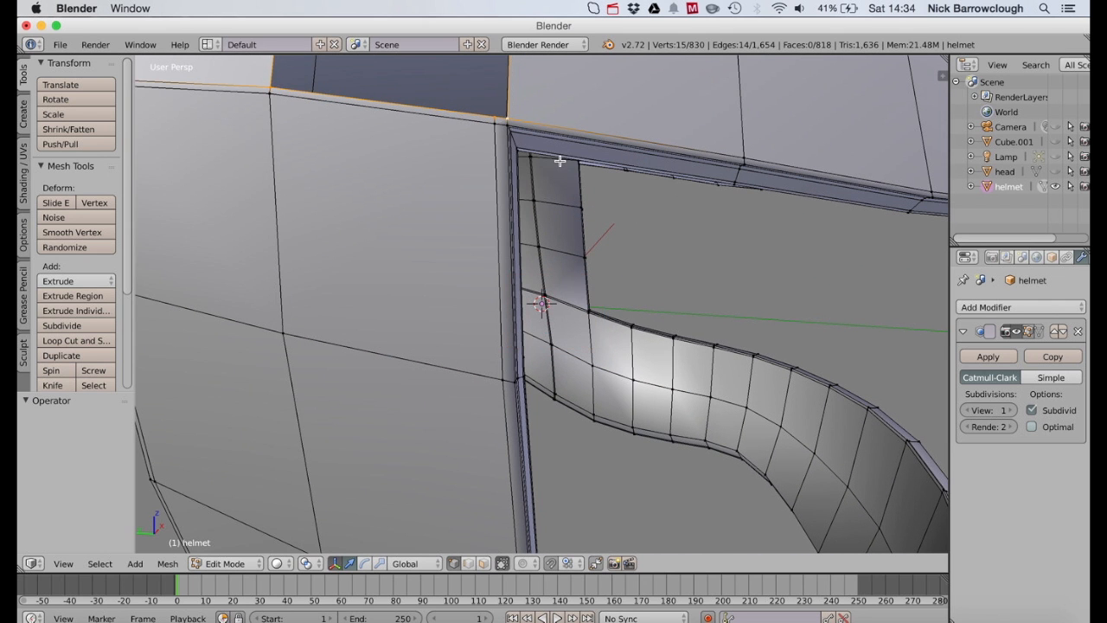
pyautogui.press('KP_Decimal')
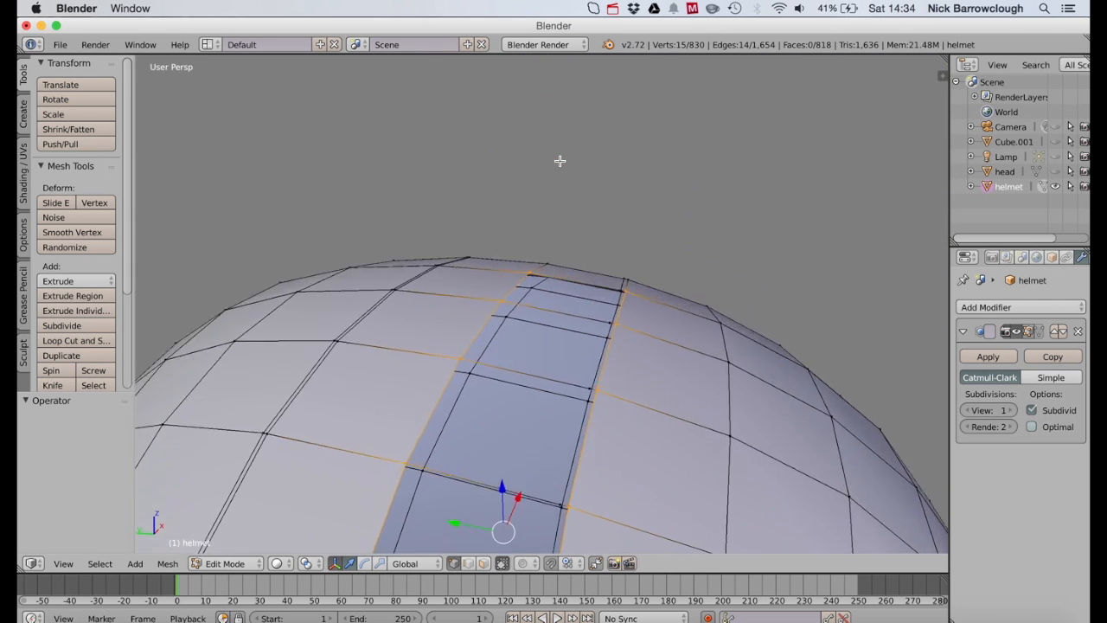
# Step: Try to fill the section of the open strip nearest the crown with a face from its surrounding vertices
pyautogui.rightClick(530, 280)
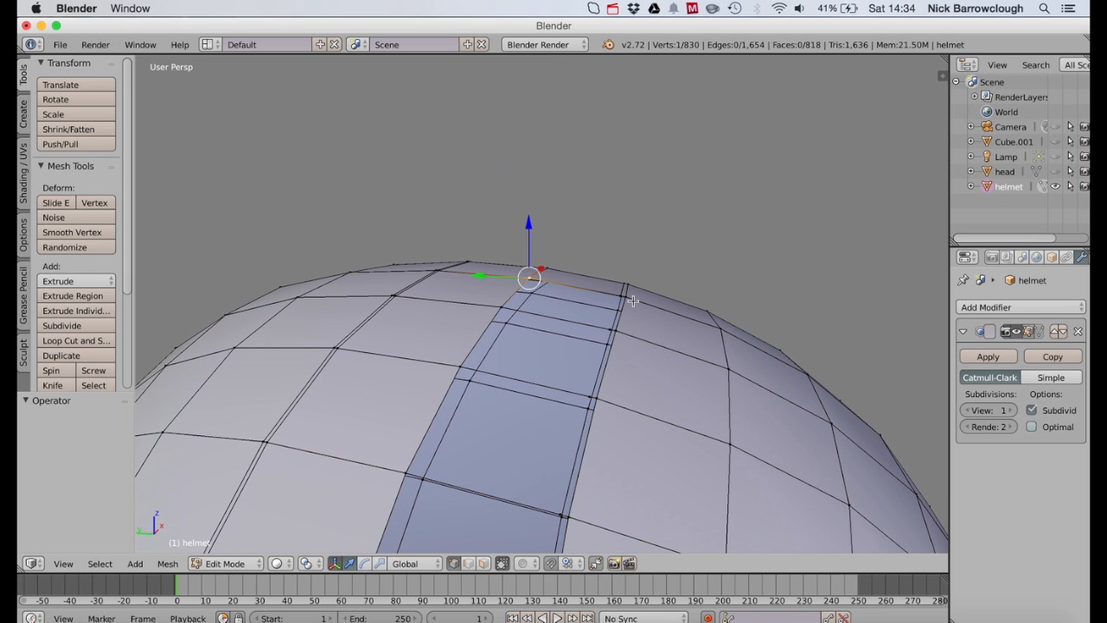
pyautogui.press('KP_2')
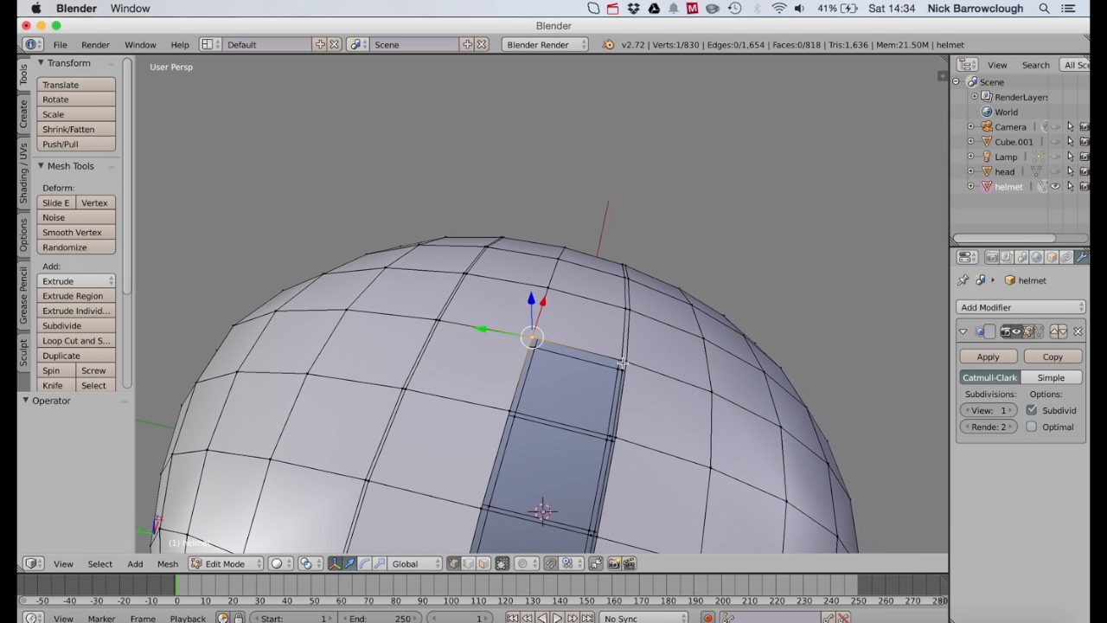
pyautogui.keyDown('shift'); pyautogui.rightClick(623, 363); pyautogui.keyUp('shift')
pyautogui.keyDown('shift'); pyautogui.rightClick(627, 361); pyautogui.keyUp('shift')
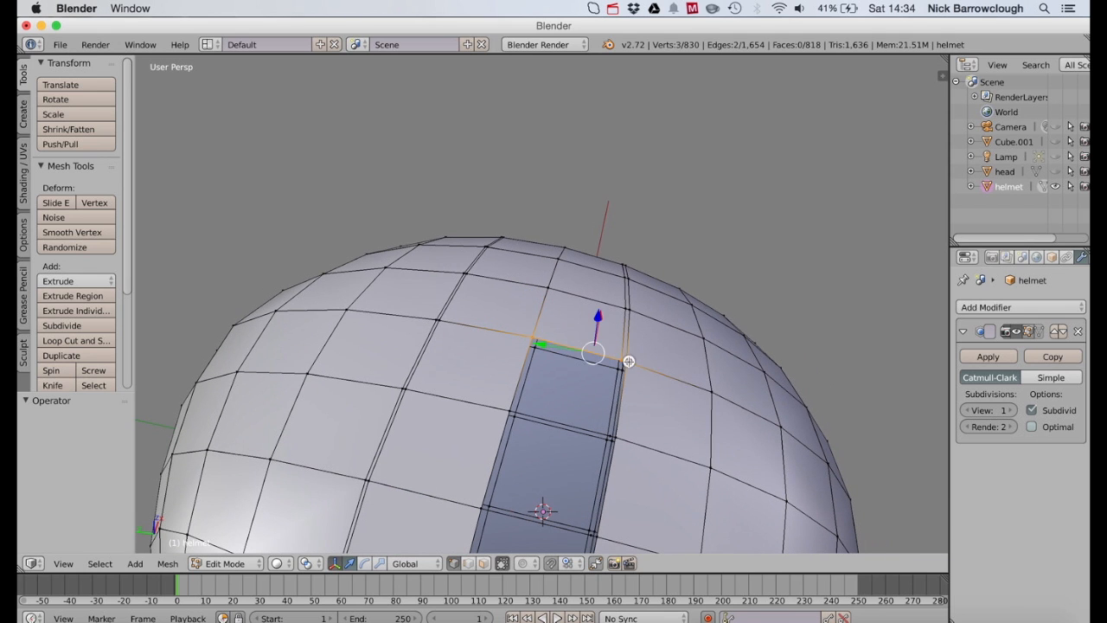
pyautogui.keyDown('shift'); pyautogui.rightClick(614, 438); pyautogui.keyUp('shift')
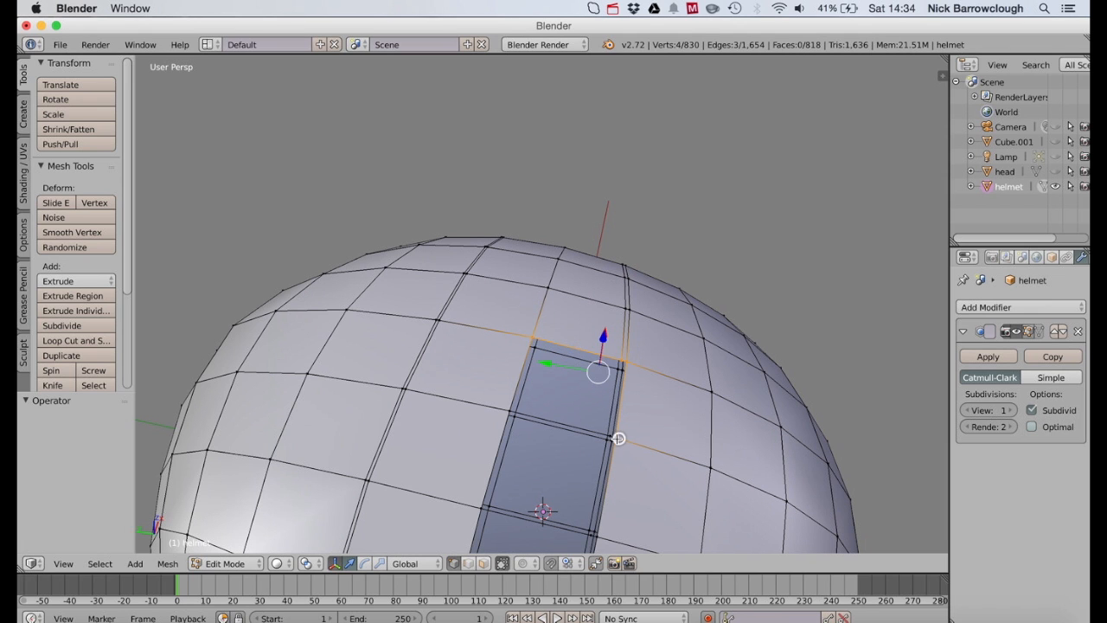
pyautogui.keyDown('shift'); pyautogui.rightClick(510, 408); pyautogui.keyUp('shift')
pyautogui.press('f')
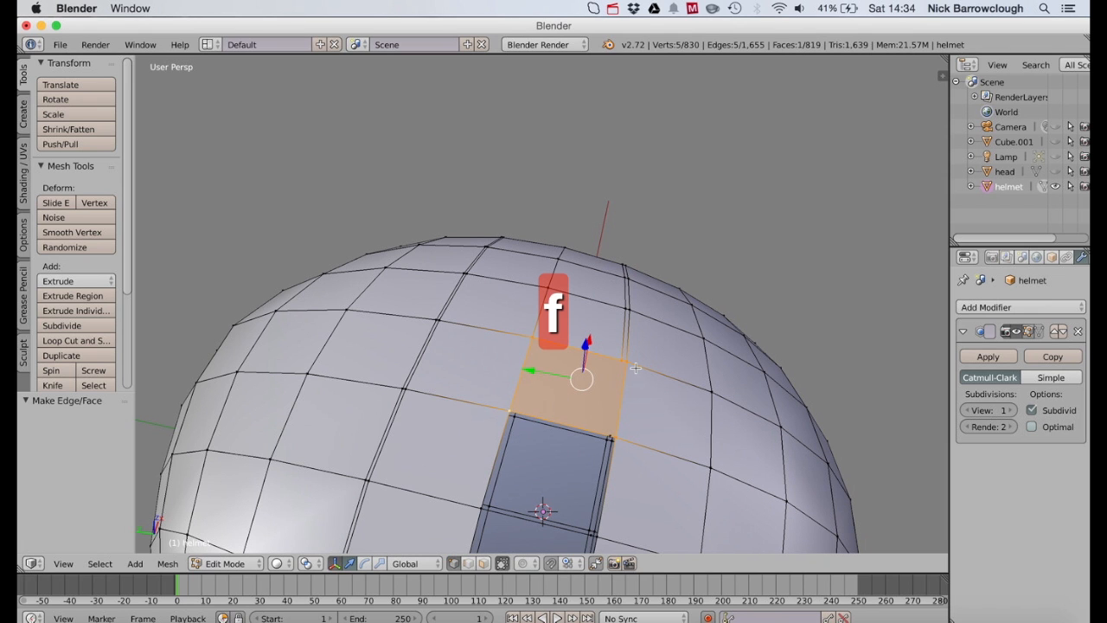
# Step: Try to fill the second section of the open strip with a face, selecting the doubled vertices at its corners
pyautogui.hscroll(5, 636, 367)
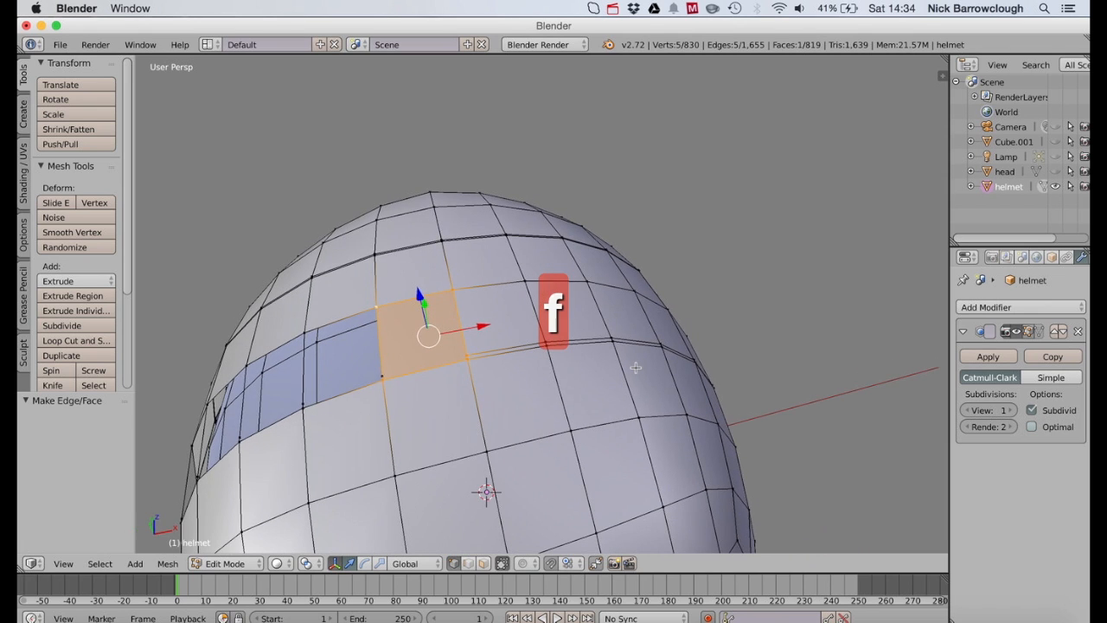
pyautogui.hscroll(-10, 636, 368)
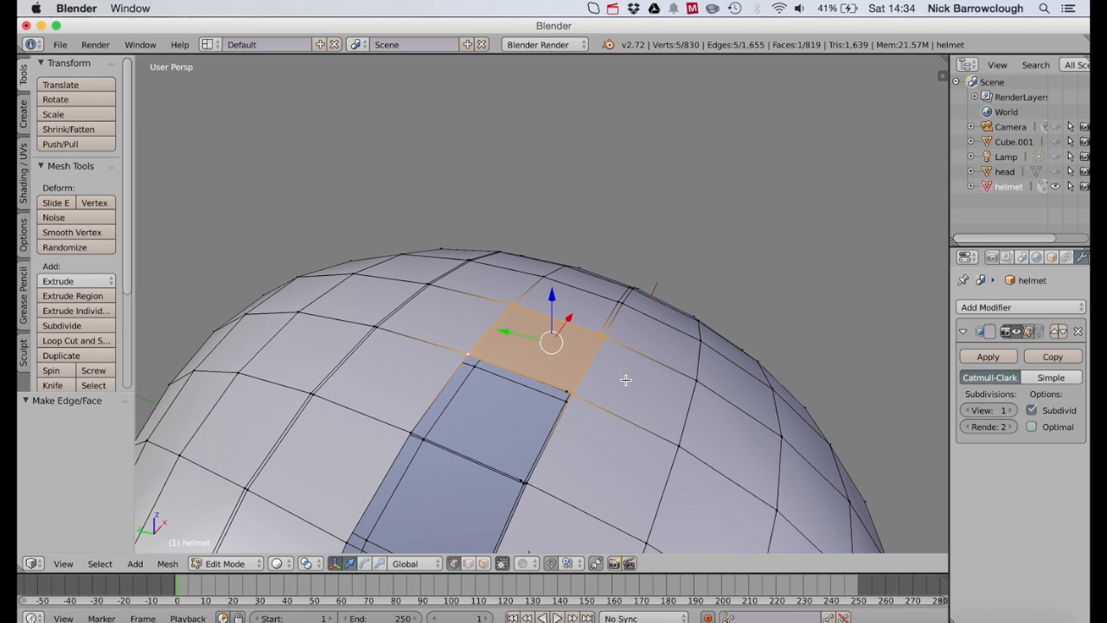
pyautogui.rightClick(464, 354)
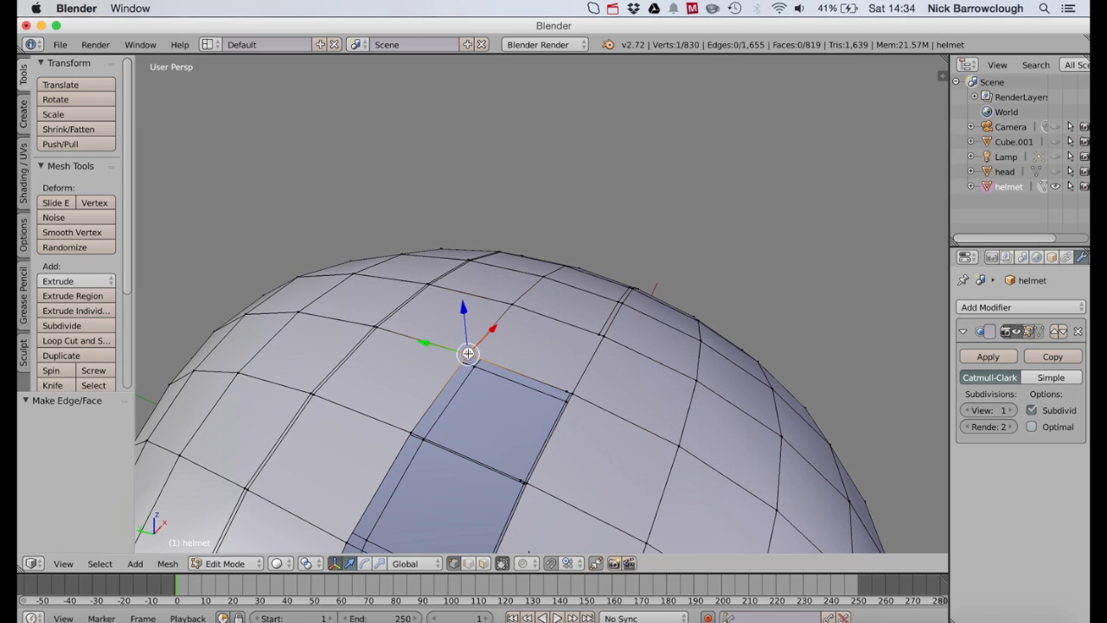
pyautogui.keyDown('shift'); pyautogui.rightClick(567, 393); pyautogui.keyUp('shift')
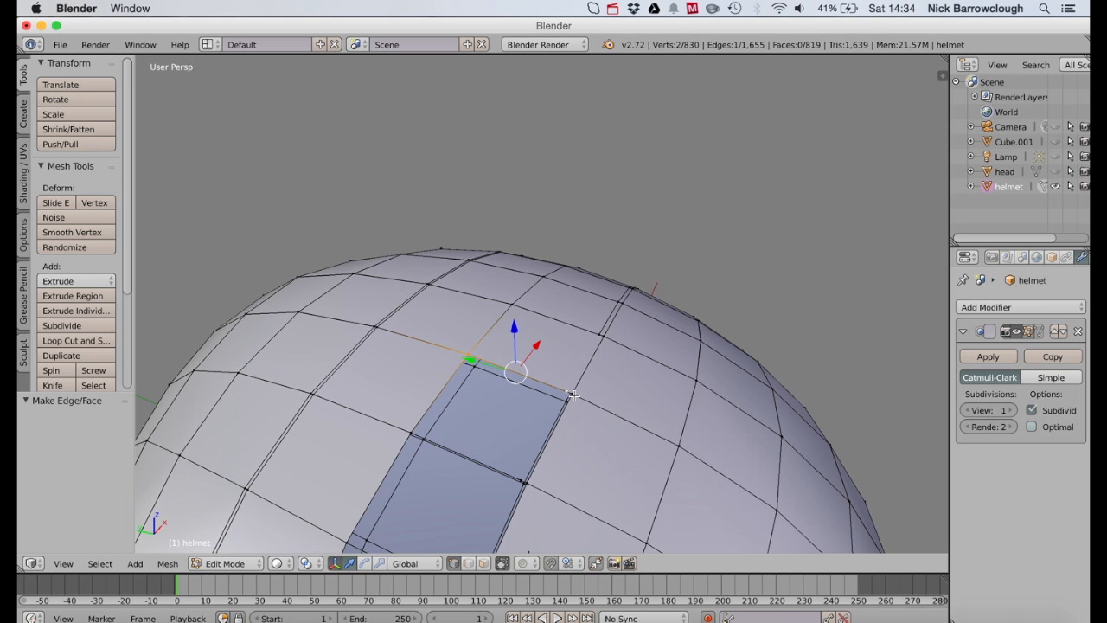
pyautogui.hscroll(5, 595, 390)
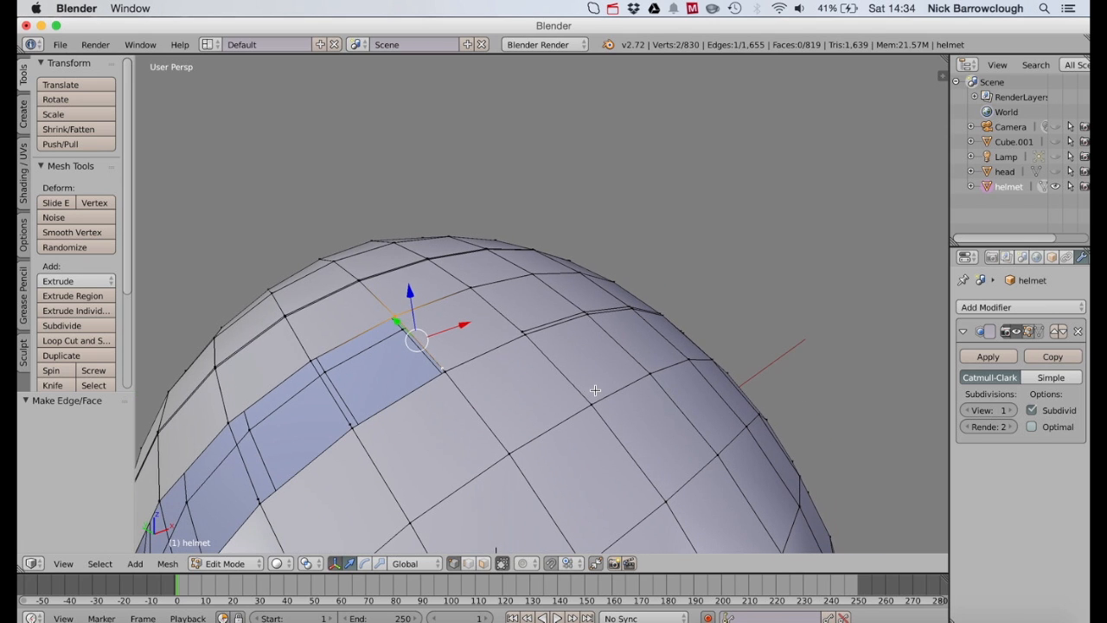
pyautogui.keyDown('shift'); pyautogui.rightClick(446, 371); pyautogui.keyUp('shift')
pyautogui.keyDown('shift'); pyautogui.rightClick(354, 428); pyautogui.keyUp('shift')
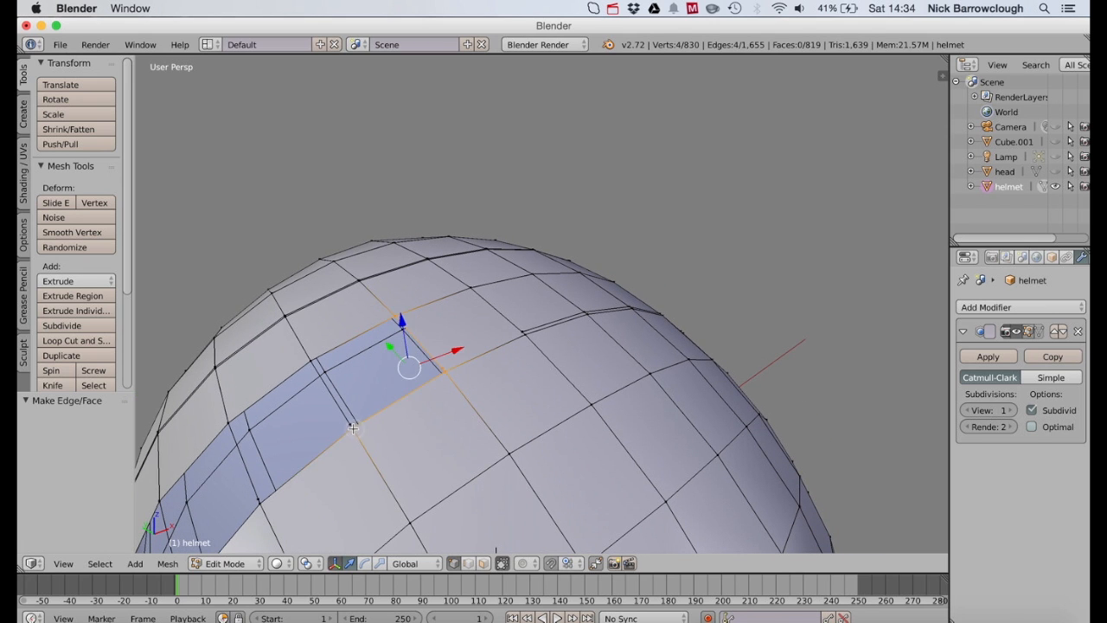
pyautogui.keyDown('shift'); pyautogui.rightClick(350, 423); pyautogui.keyUp('shift')
pyautogui.keyDown('shift'); pyautogui.rightClick(309, 362); pyautogui.keyUp('shift')
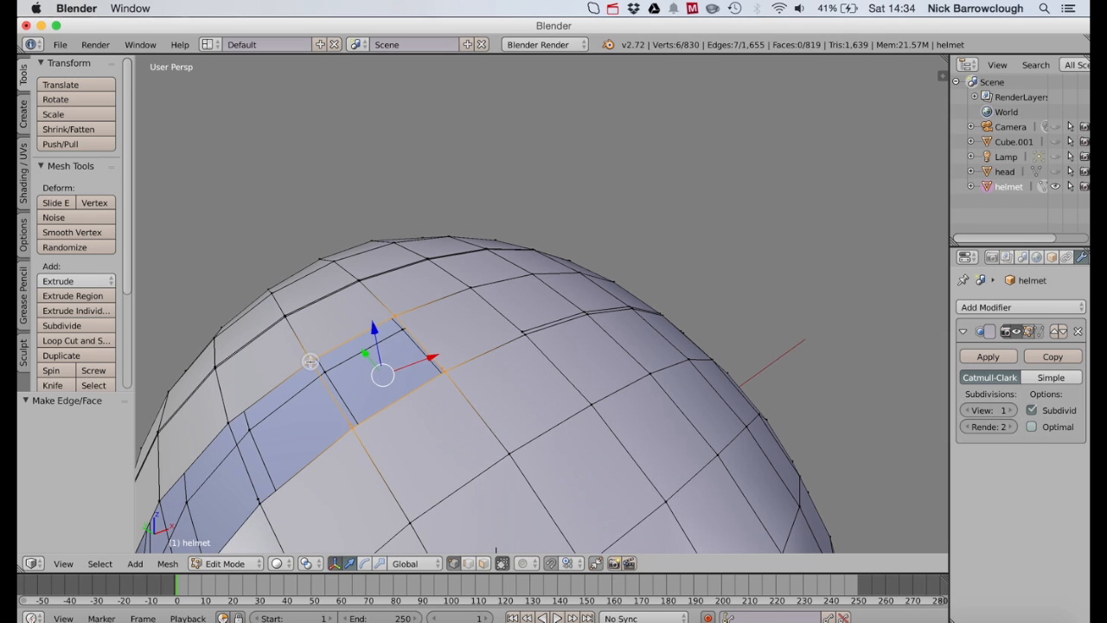
pyautogui.press('f')
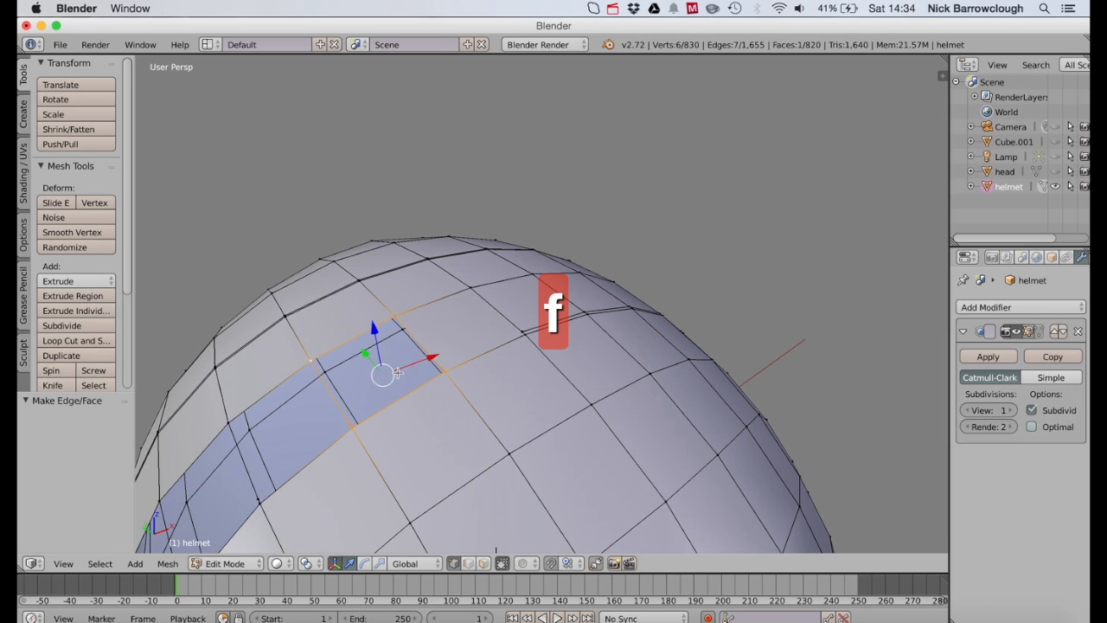
pyautogui.hscroll(-10, 415, 296)
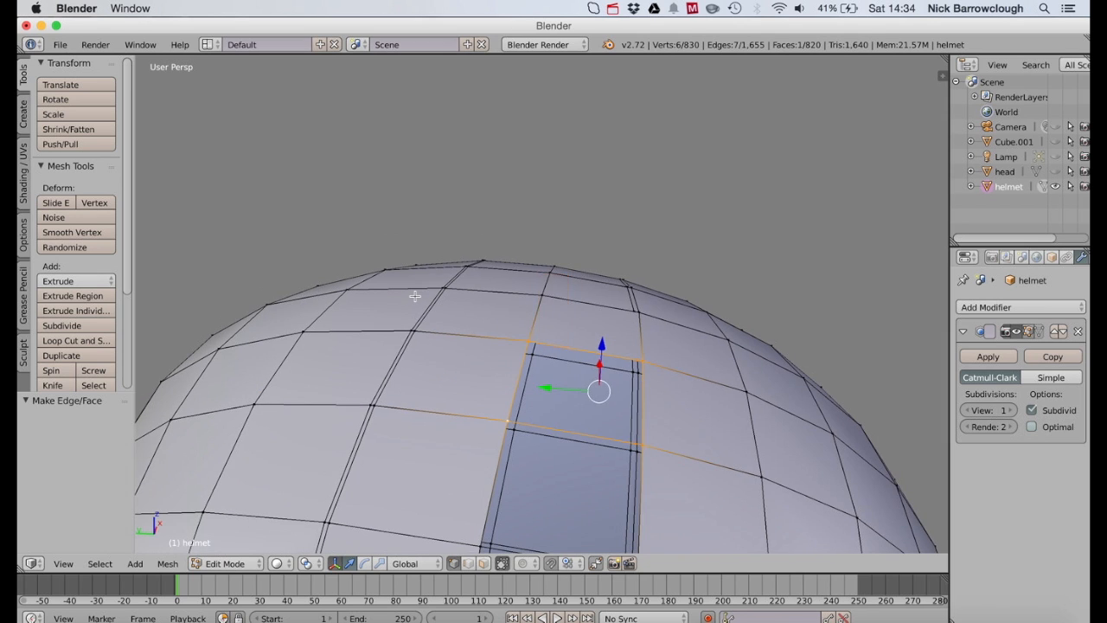
pyautogui.press('f')
pyautogui.hscroll(10, 609, 361)
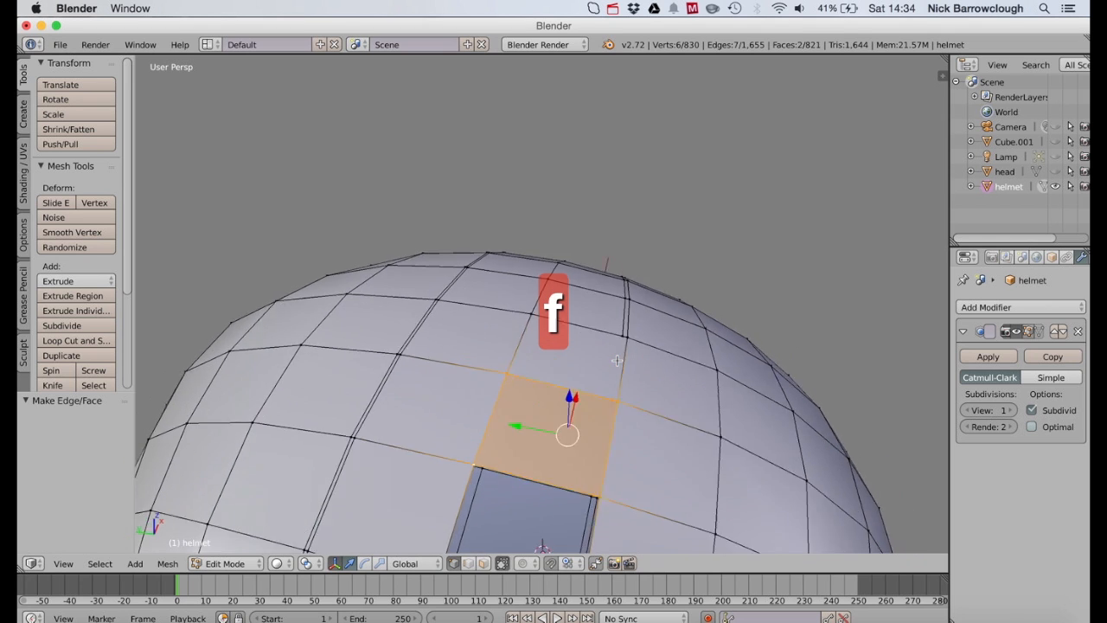
# Step: Undo the faces filled in the open strip and the earlier vertex selections along its sides
pyautogui.rightClick(587, 409)
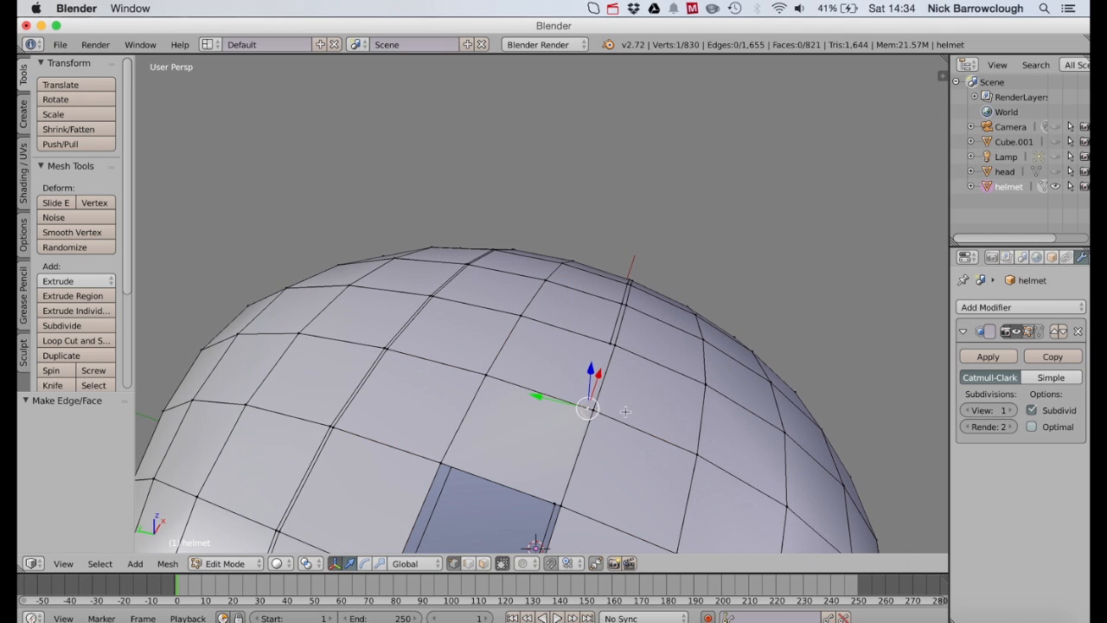
pyautogui.press('super+z')
pyautogui.press('super+z')
pyautogui.press('super+z')
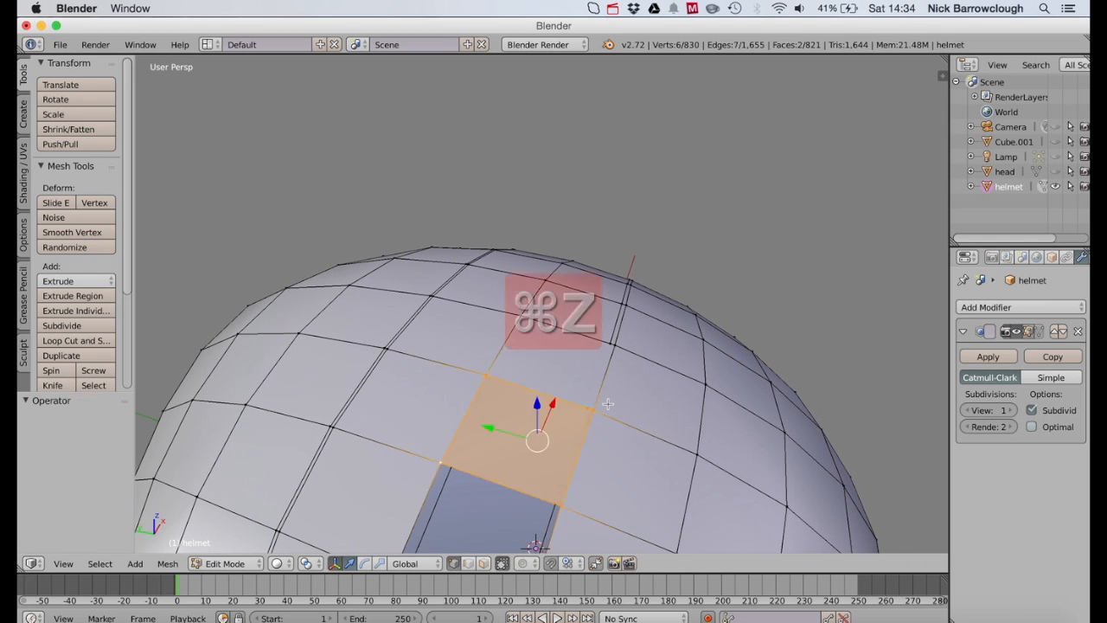
pyautogui.press('super+z')
pyautogui.press('super+z')
pyautogui.press('super+z')
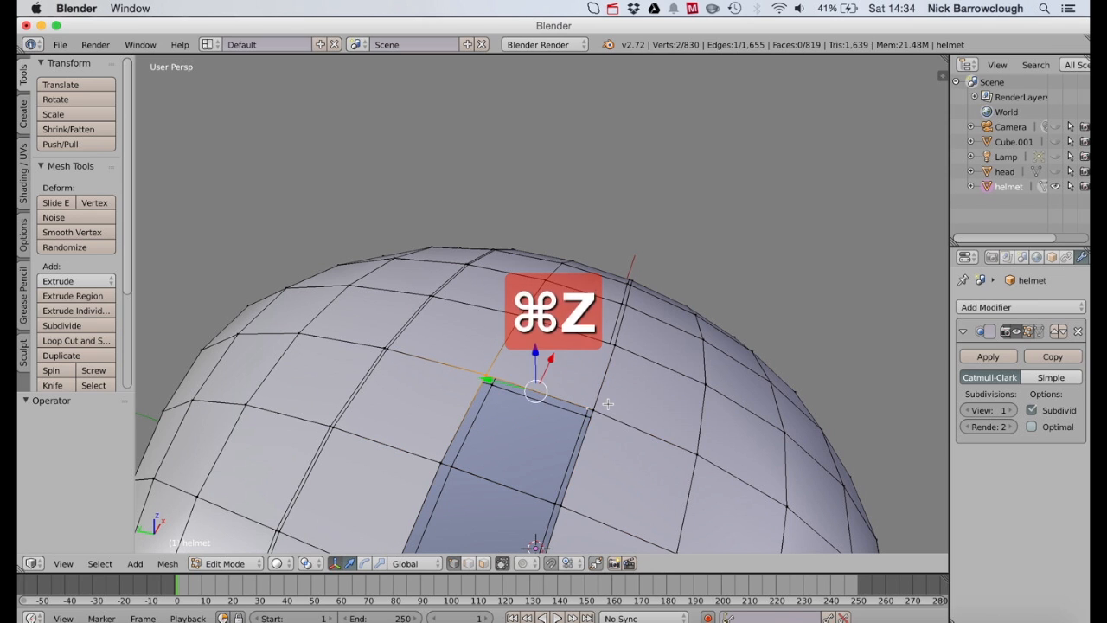
pyautogui.press('super+z')
pyautogui.press('super+z')
pyautogui.press('super+z')
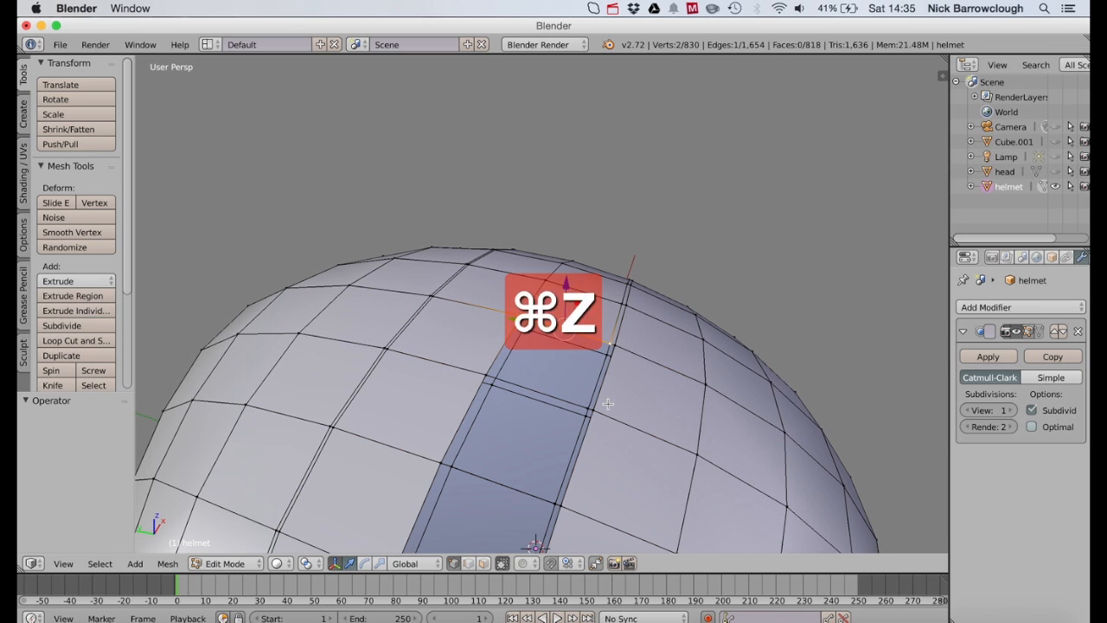
pyautogui.press('super+z')
pyautogui.press('super+z')
pyautogui.press('super+z')
pyautogui.press('super+z')
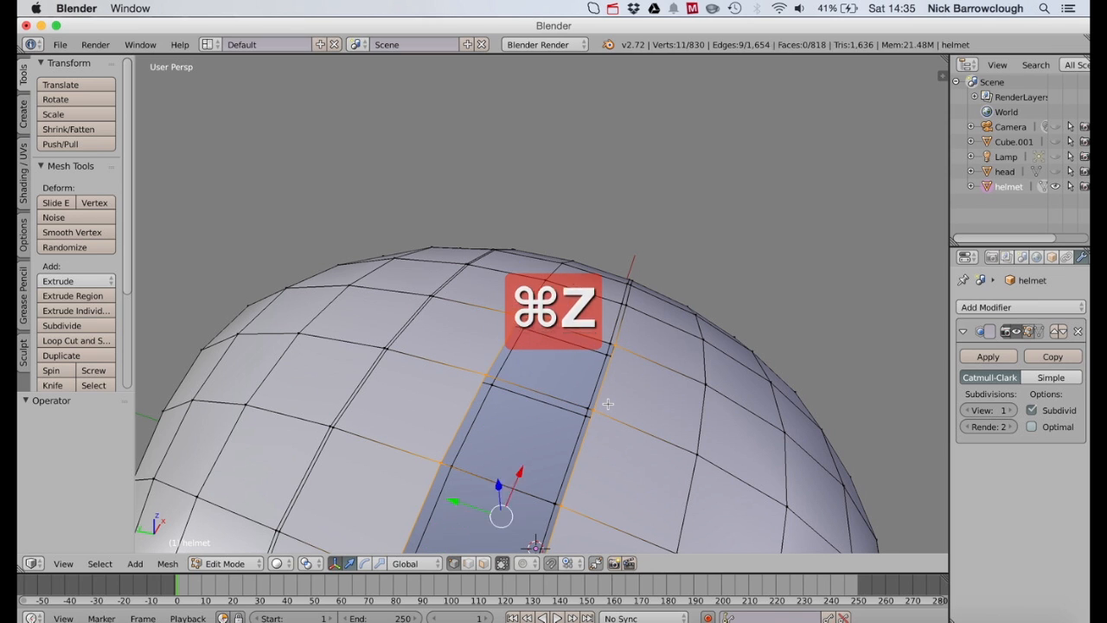
pyautogui.press('super+z')
pyautogui.press('super+z')
pyautogui.press('super+z')
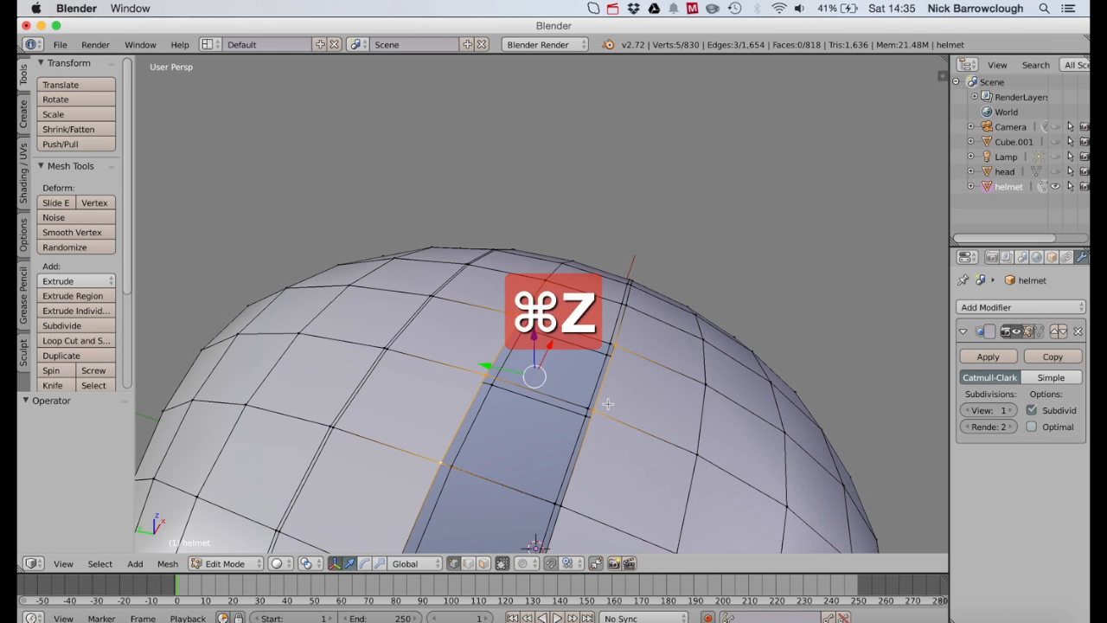
pyautogui.press('super+z')
pyautogui.press('super+z')
pyautogui.press('super+z')
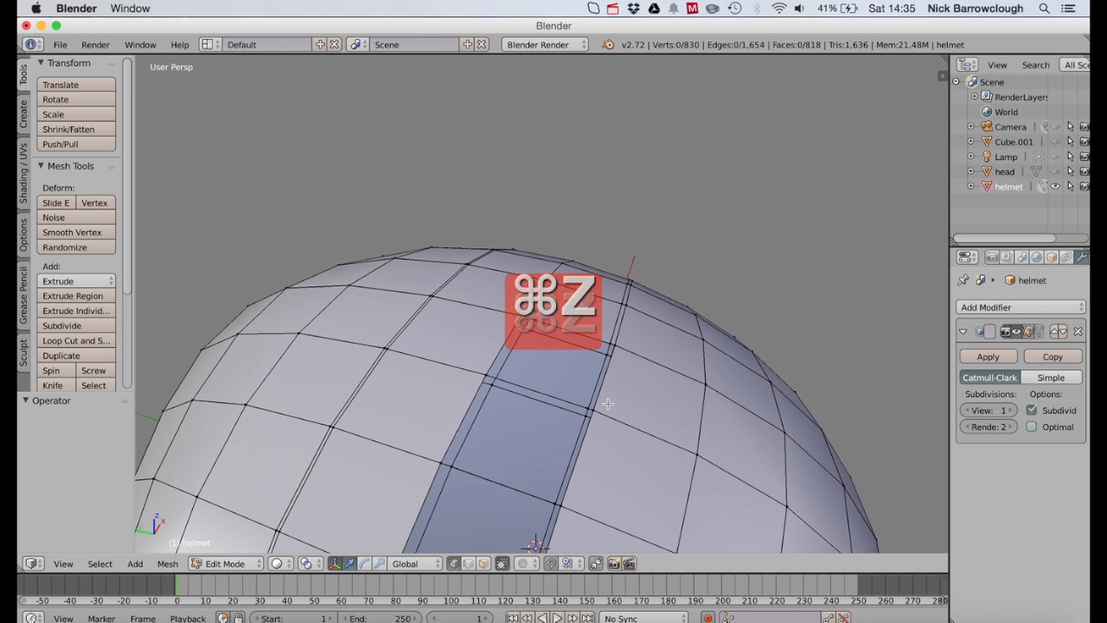
# Step: Merge the first two pairs of doubled vertices At Last on the double edge line one column away from the open strip
pyautogui.scroll(-2, 608, 404)
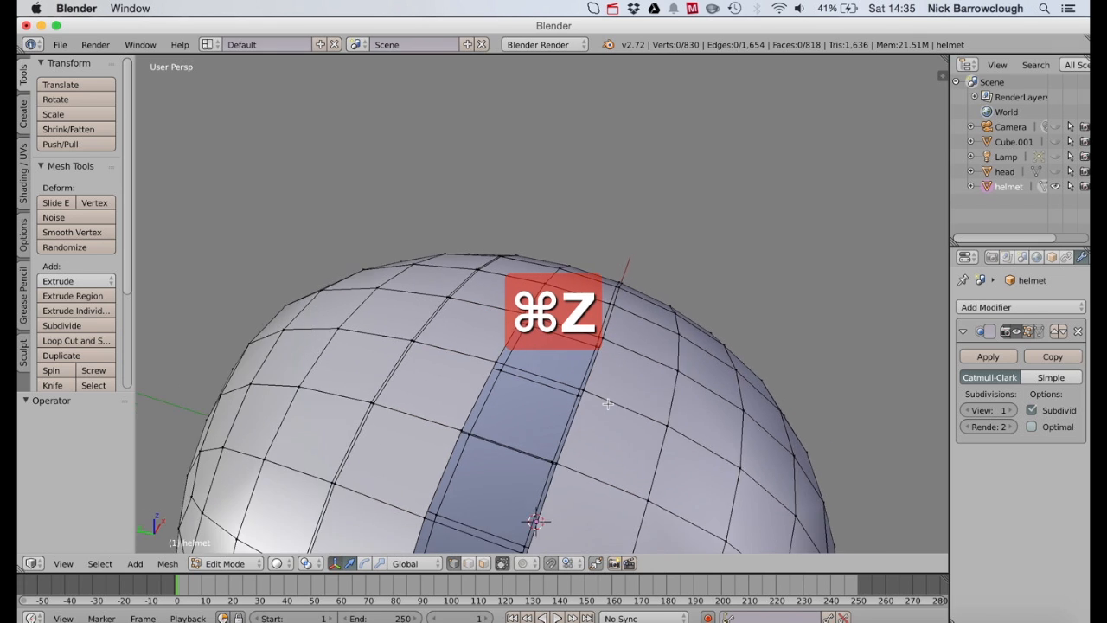
pyautogui.scroll(5, 605, 395)
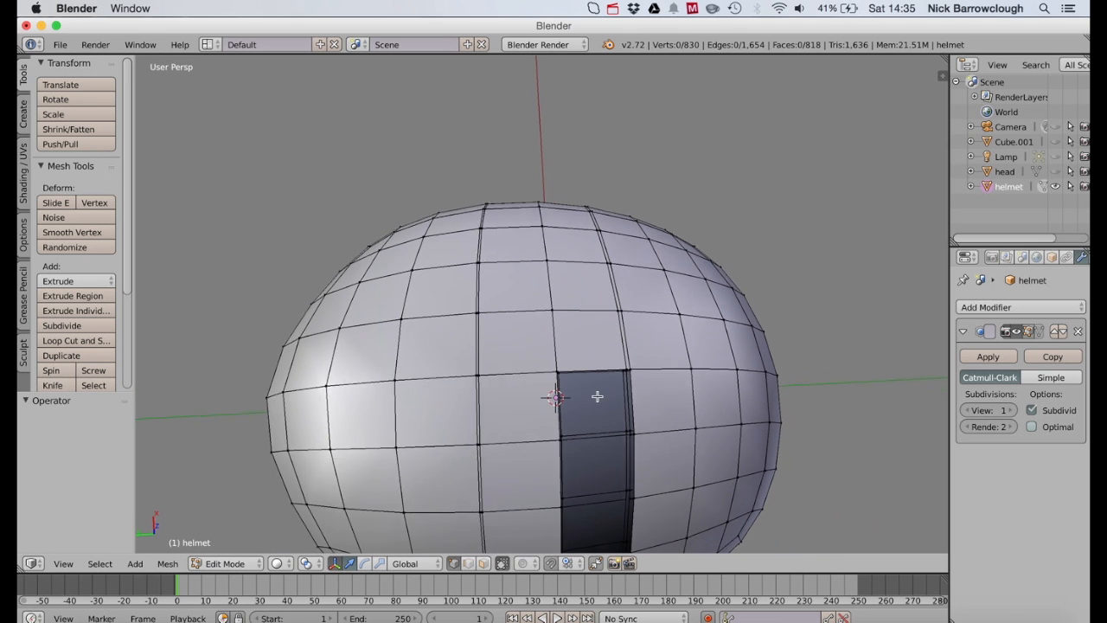
pyautogui.scroll(2, 476, 379)
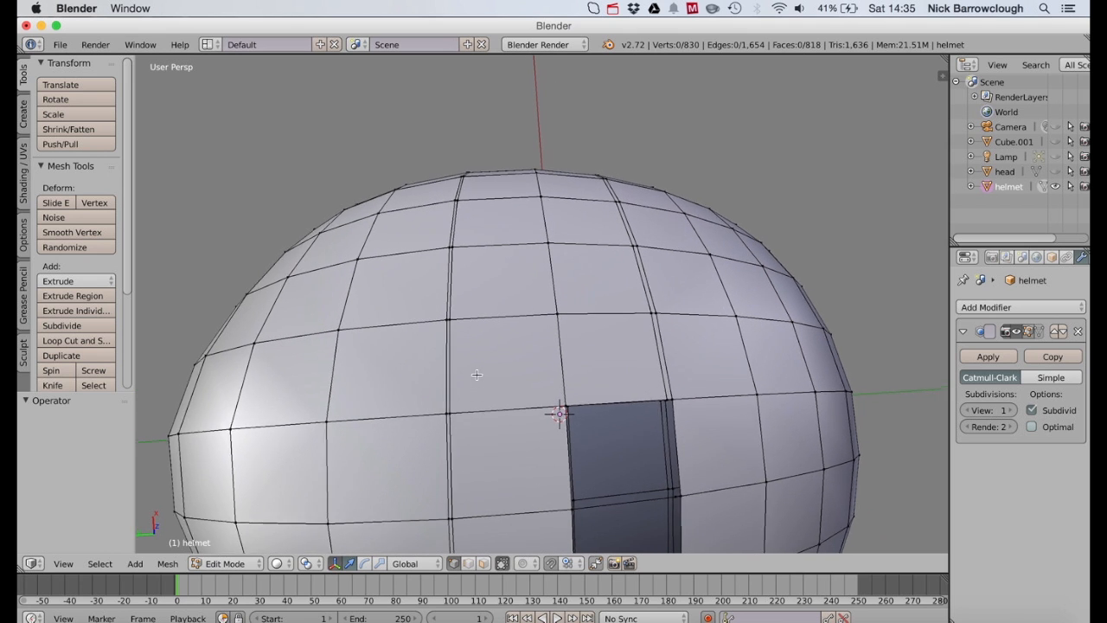
pyautogui.rightClick(445, 416)
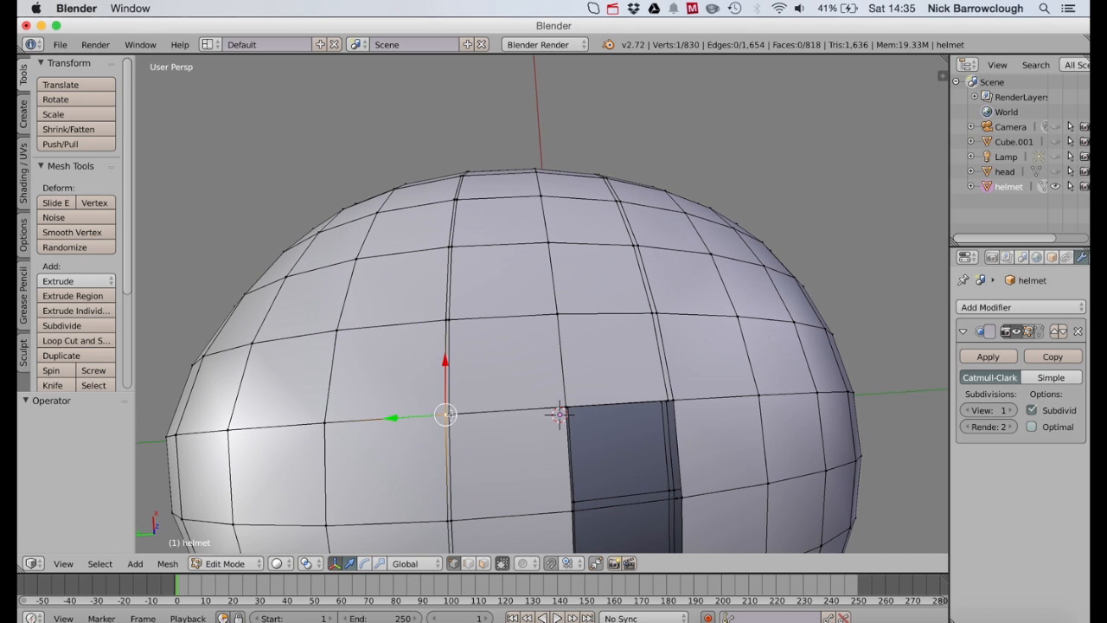
pyautogui.keyDown('shift'); pyautogui.rightClick(513, 423); pyautogui.keyUp('shift')
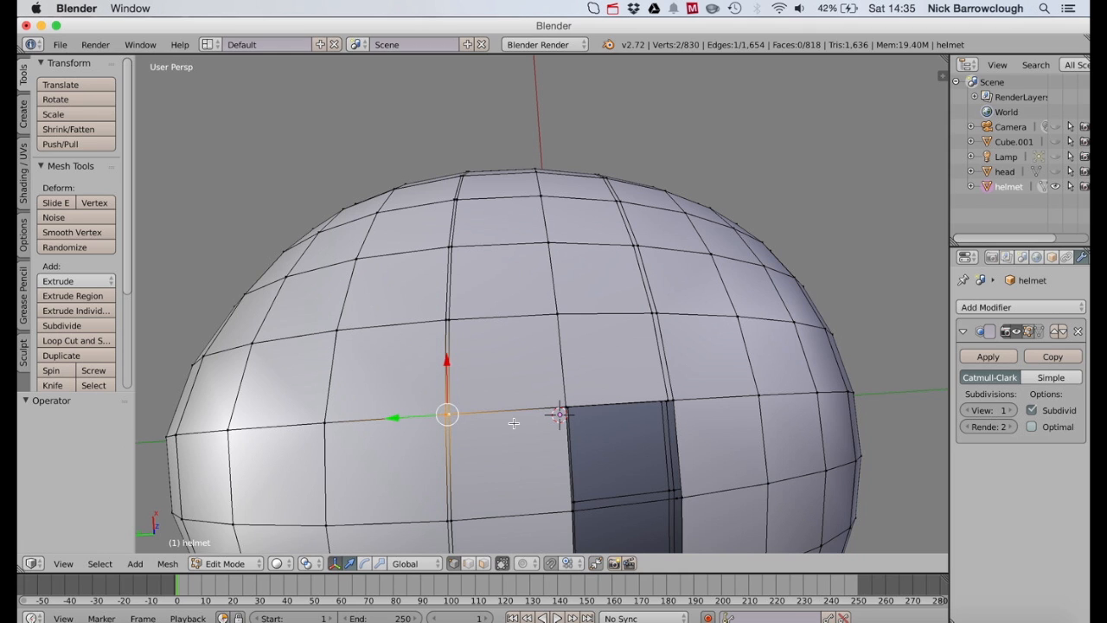
pyautogui.hotkey('alt', 'm')
pyautogui.click(482, 443)
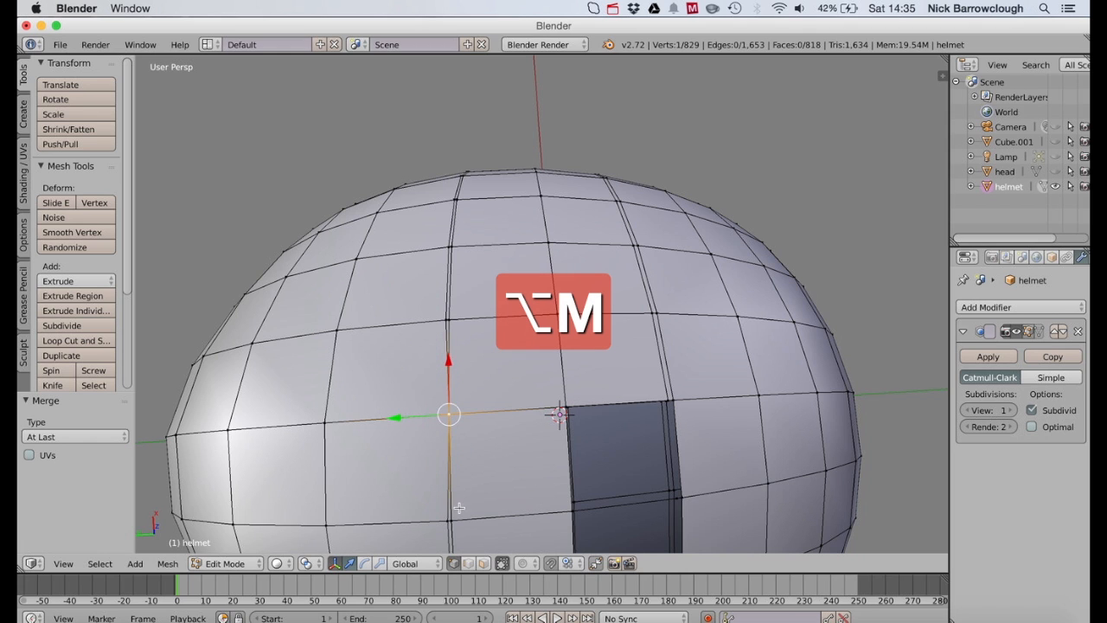
pyautogui.keyDown('shift'); pyautogui.rightClick(447, 519); pyautogui.keyUp('shift')
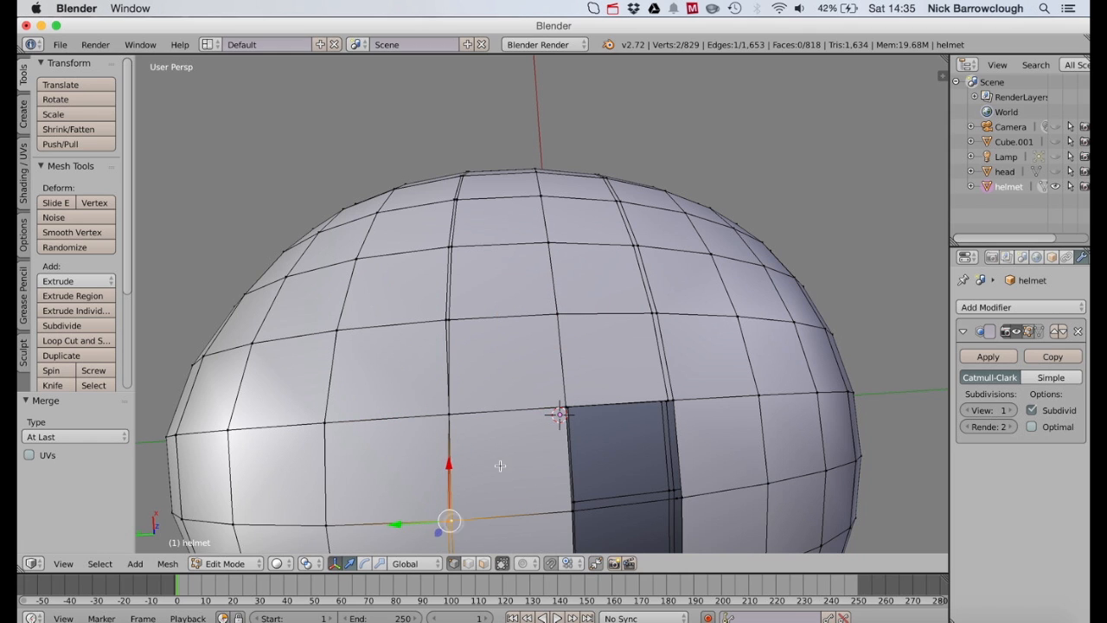
pyautogui.hotkey('alt', 'm')
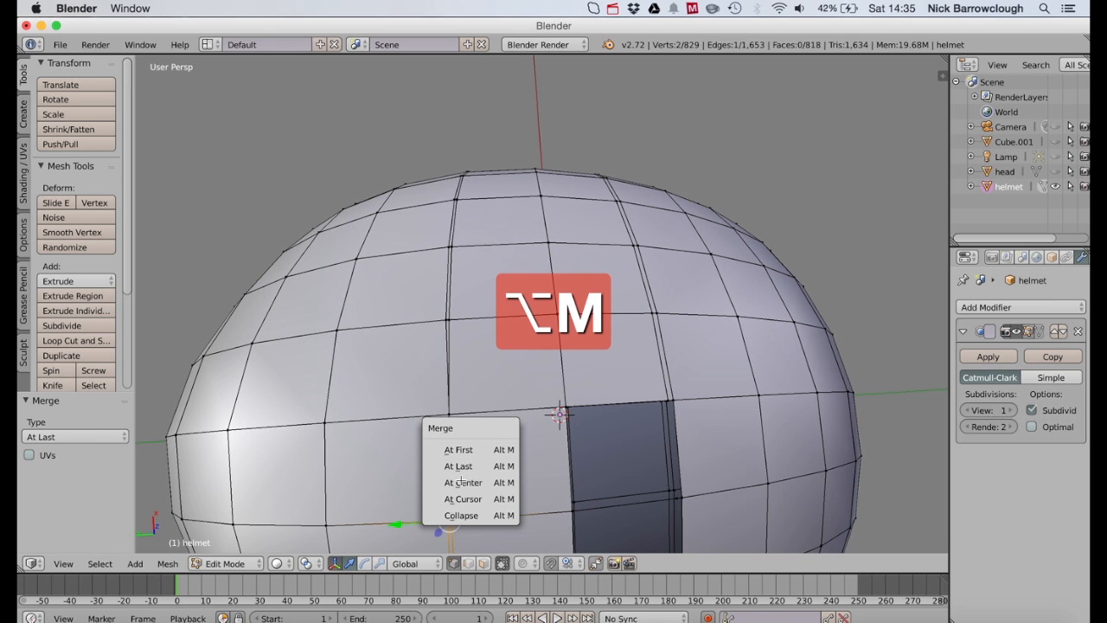
pyautogui.click(464, 470)
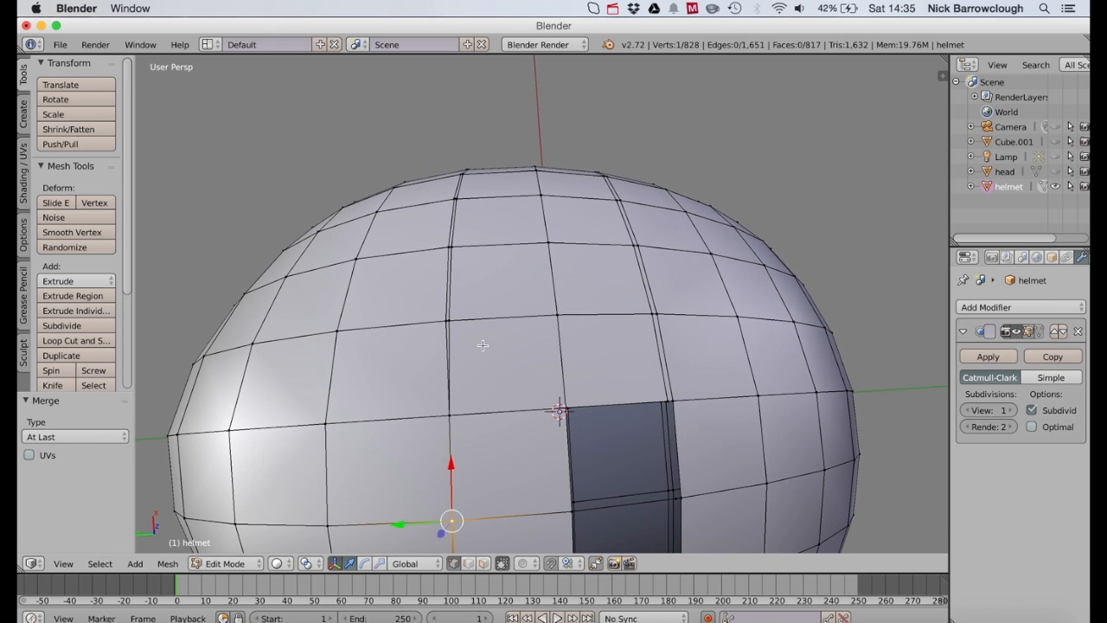
# Step: Merge the third pair of doubled vertices down the same double edge line, using At Last
pyautogui.scroll(-10, 483, 345)
pyautogui.scroll(1, 483, 345)
pyautogui.rightClick(453, 353)
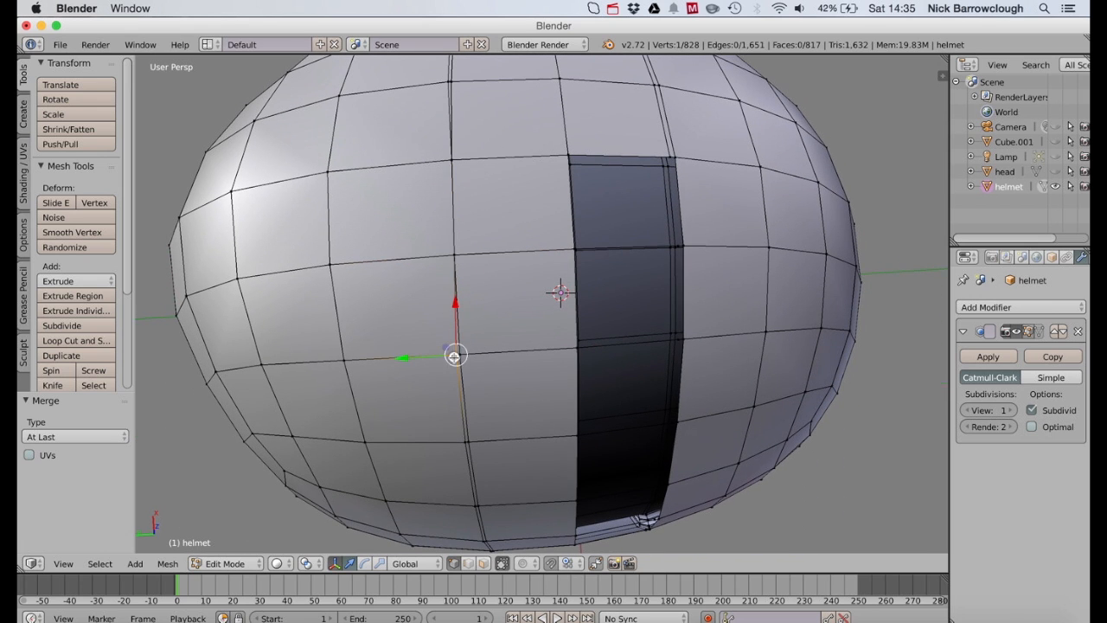
pyautogui.keyDown('shift'); pyautogui.rightClick(456, 354); pyautogui.keyUp('shift')
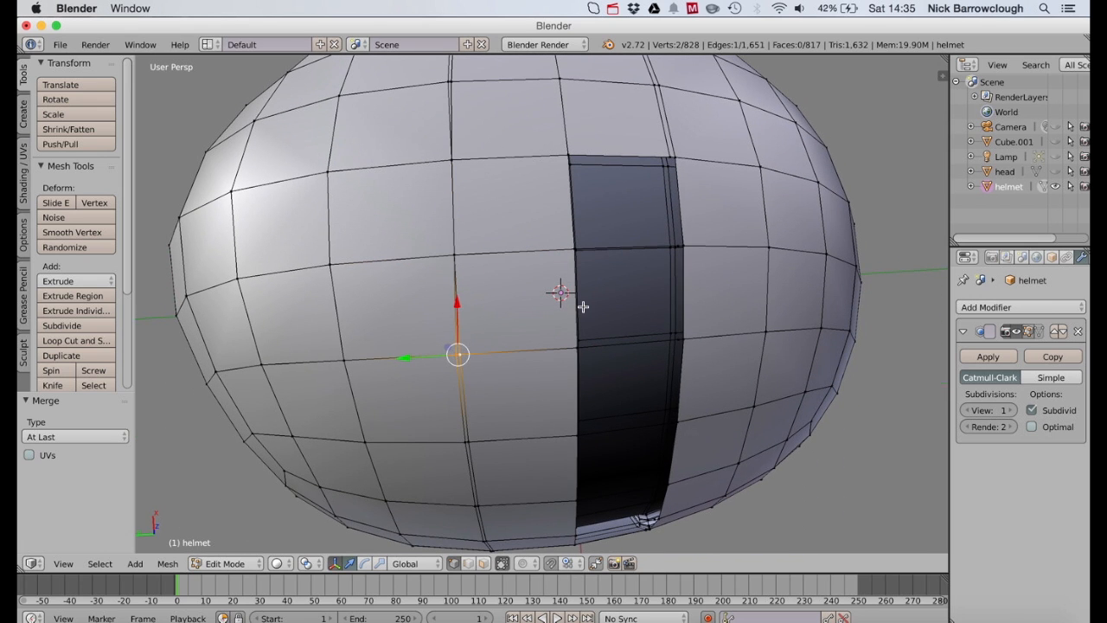
pyautogui.hotkey('alt', 'm')
pyautogui.click(541, 308)
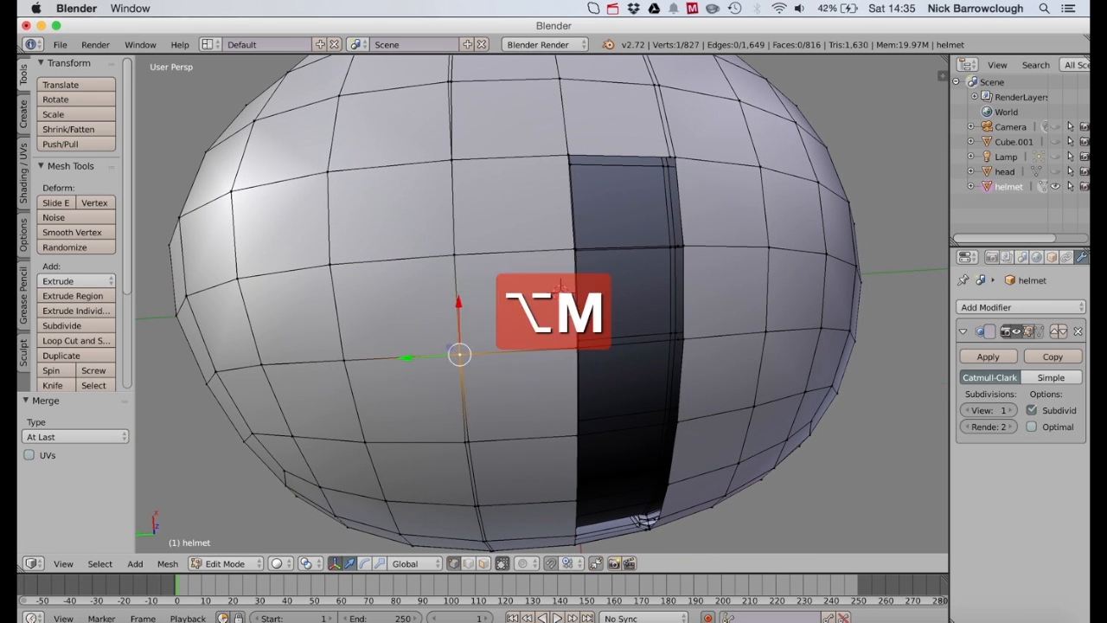
# Step: Merge the fourth pair of doubled vertices down the double edge line beside the open strip, using At Last
pyautogui.keyDown('shift'); pyautogui.rightClick(464, 442); pyautogui.keyUp('shift')
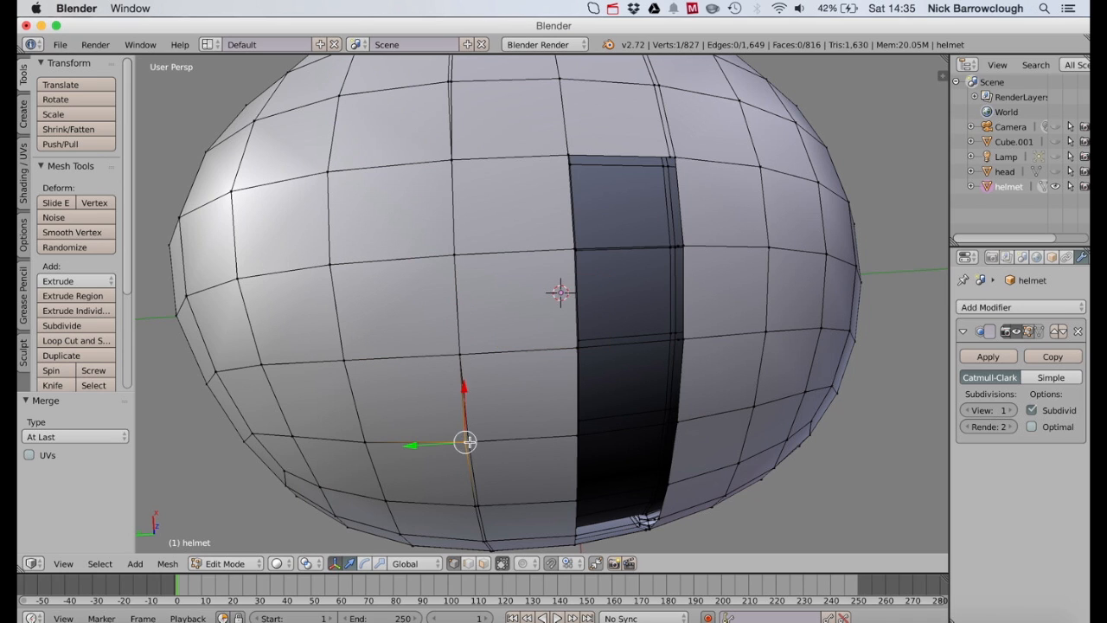
pyautogui.hotkey('alt', 'm')
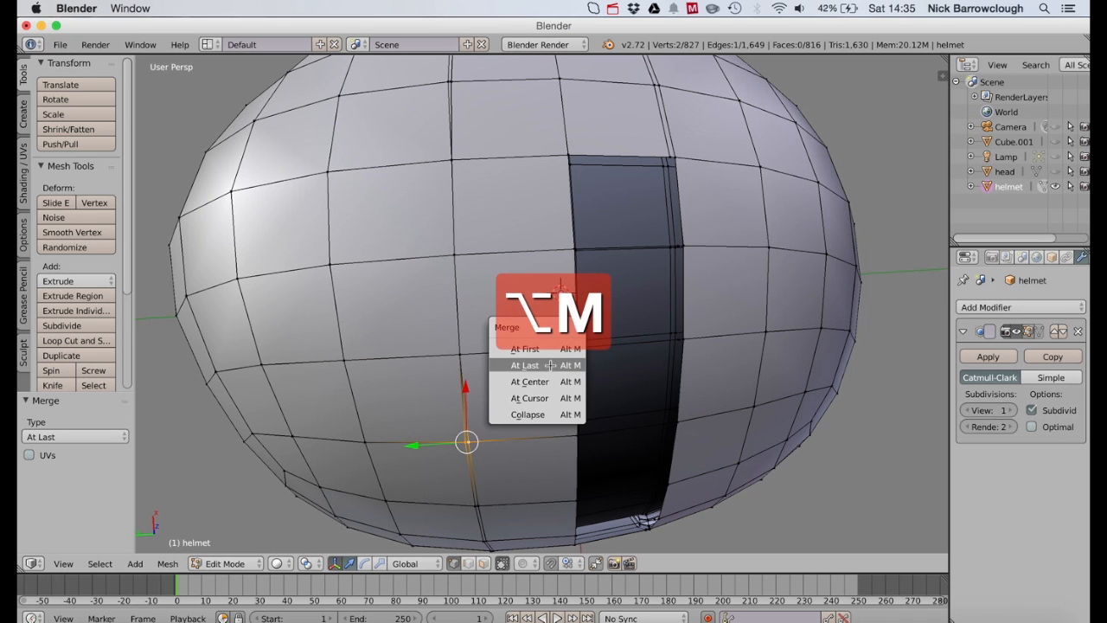
pyautogui.click(554, 365)
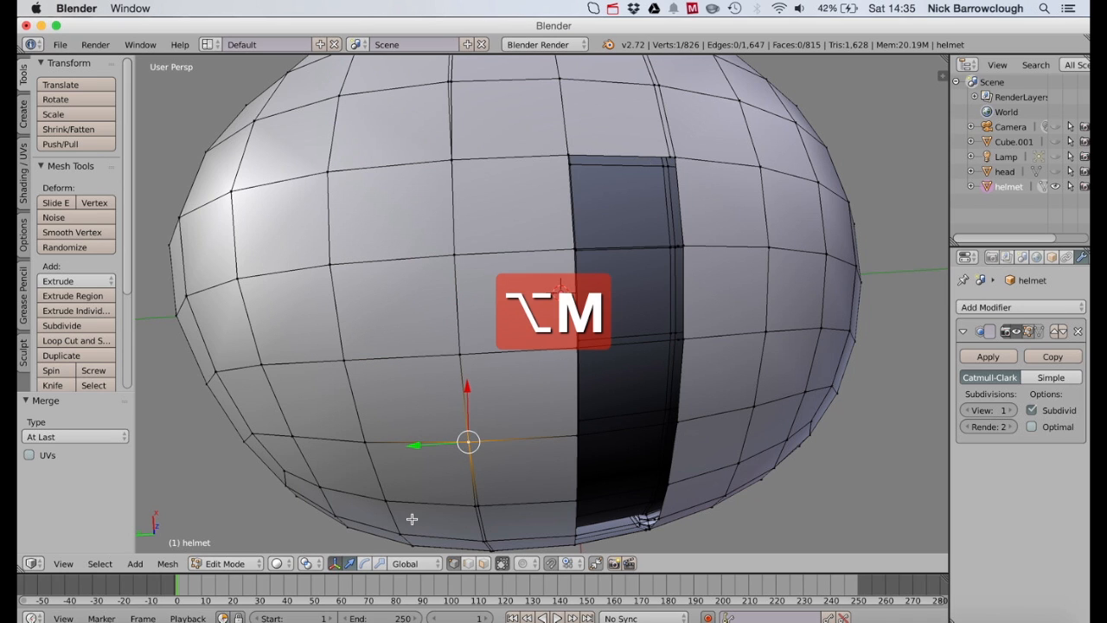
# Step: Merge the fifth and sixth pairs of doubled vertices down the same edge line toward the helmet rim, using At Last
pyautogui.scroll(10, 522, 454)
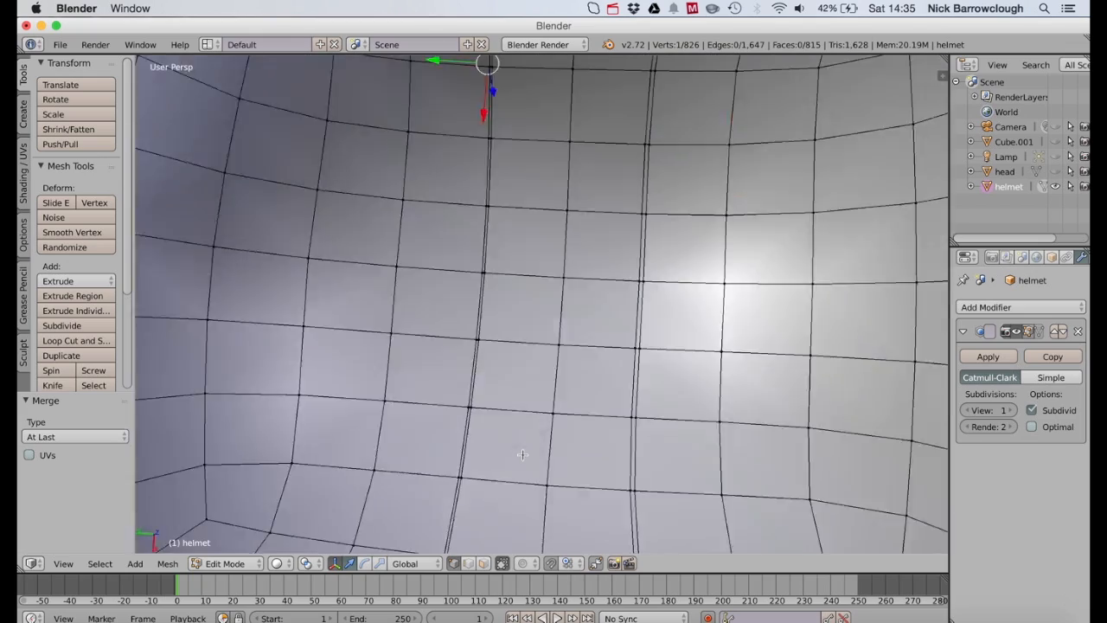
pyautogui.scroll(10, 522, 454)
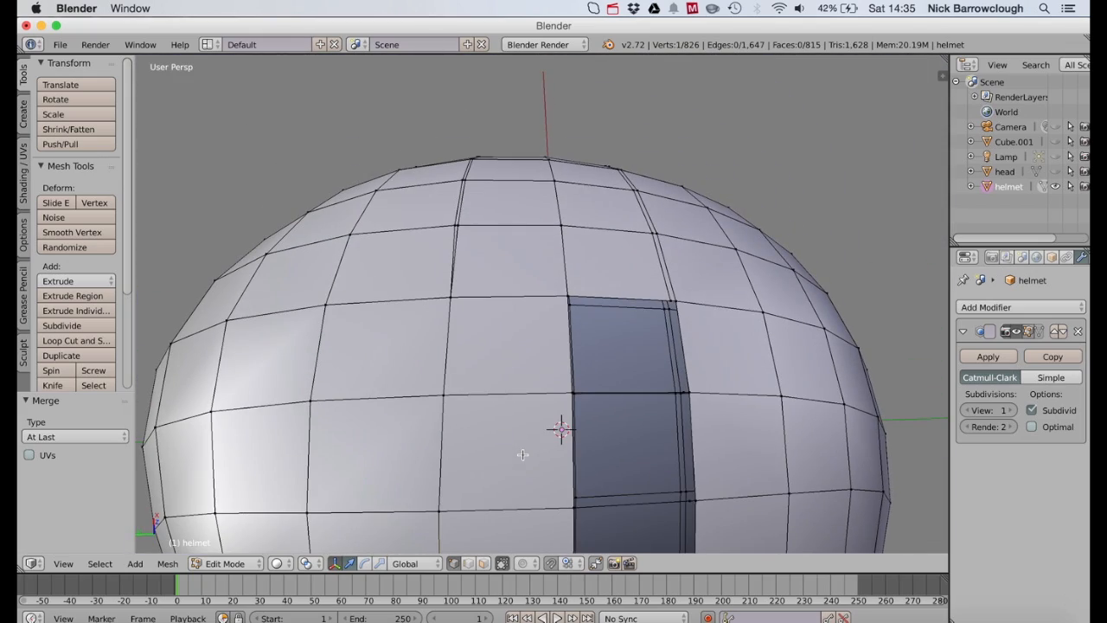
pyautogui.scroll(10, 522, 454)
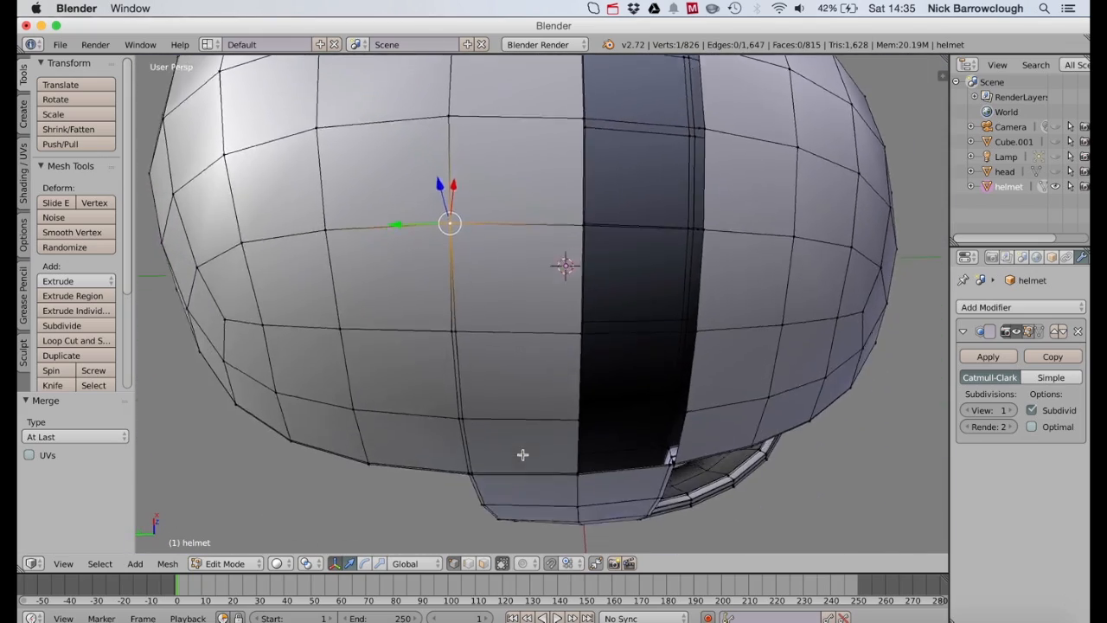
pyautogui.rightClick(455, 310)
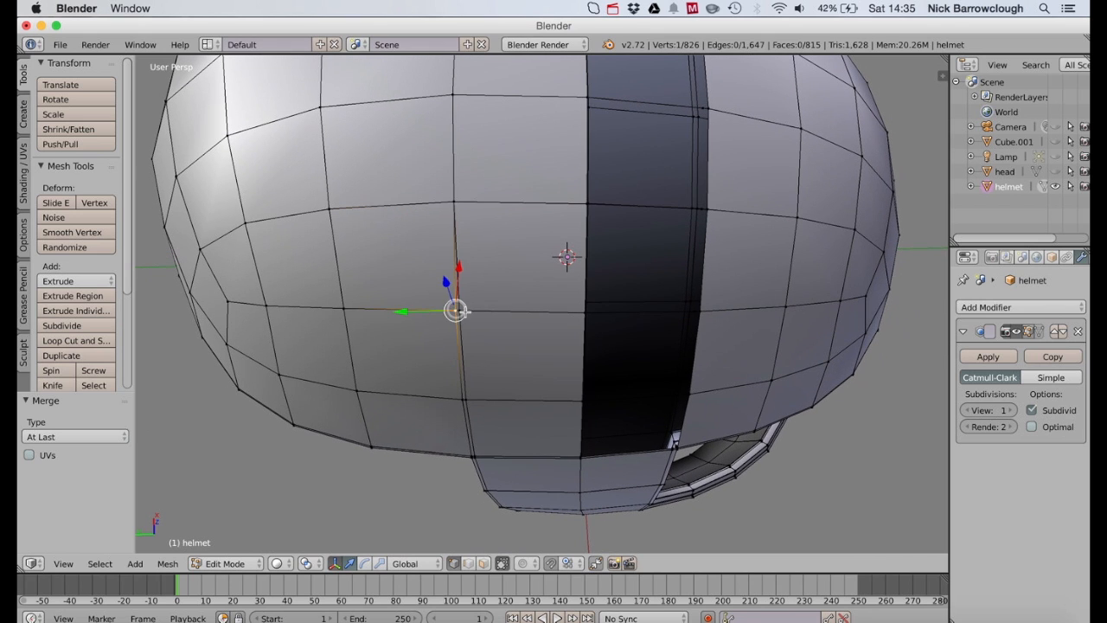
pyautogui.keyDown('shift'); pyautogui.rightClick(461, 311); pyautogui.keyUp('shift')
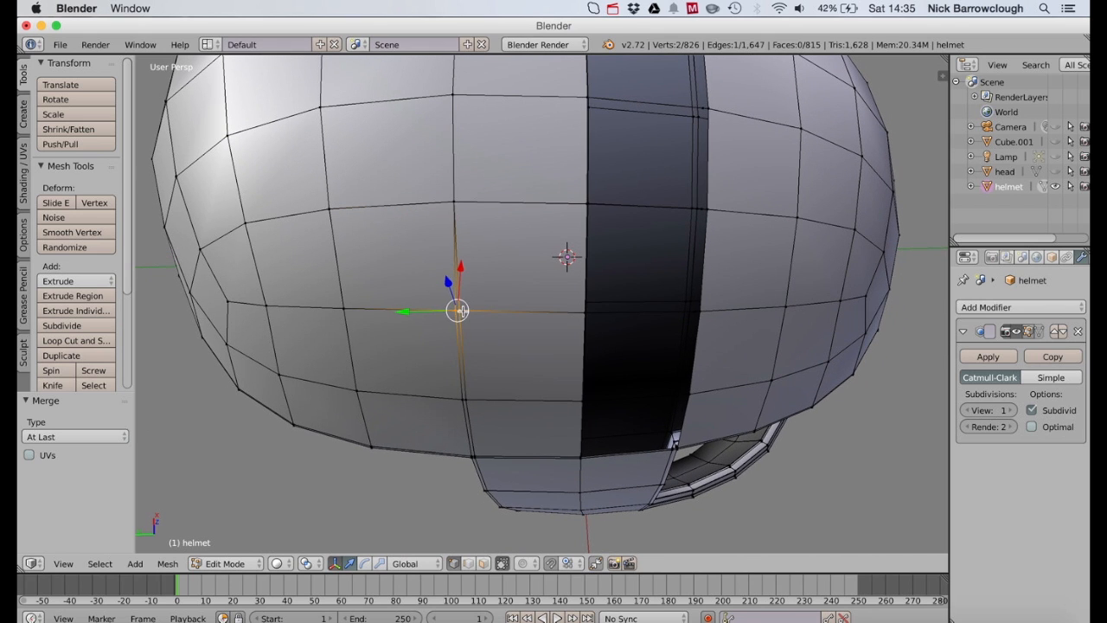
pyautogui.hotkey('alt', 'm')
pyautogui.click(448, 312)
pyautogui.rightClick(463, 399)
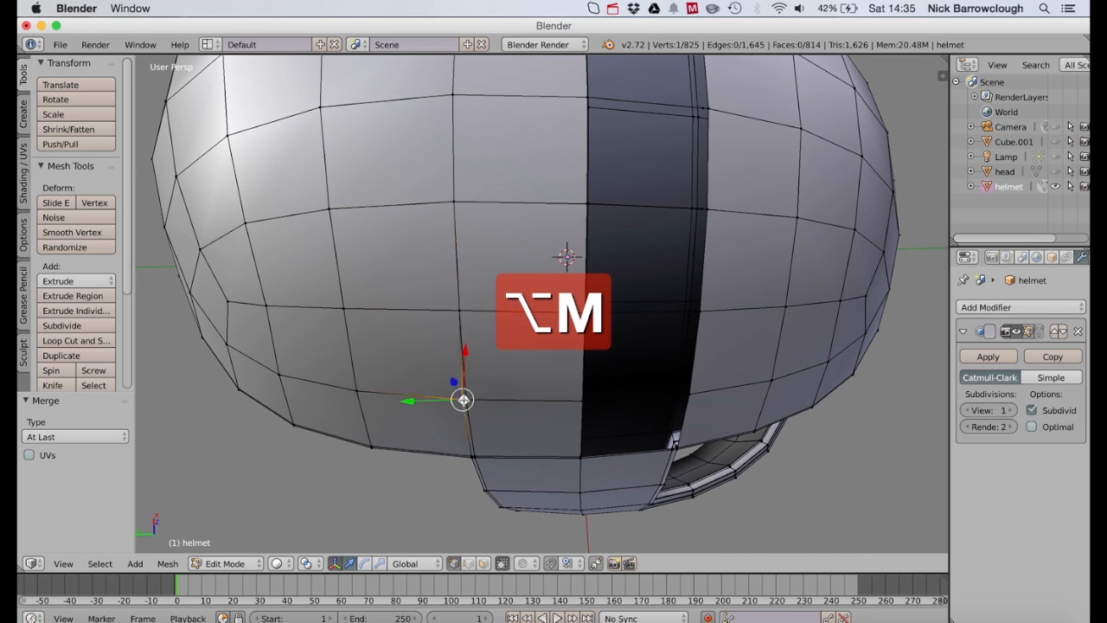
pyautogui.keyDown('shift'); pyautogui.rightClick(464, 400); pyautogui.keyUp('shift')
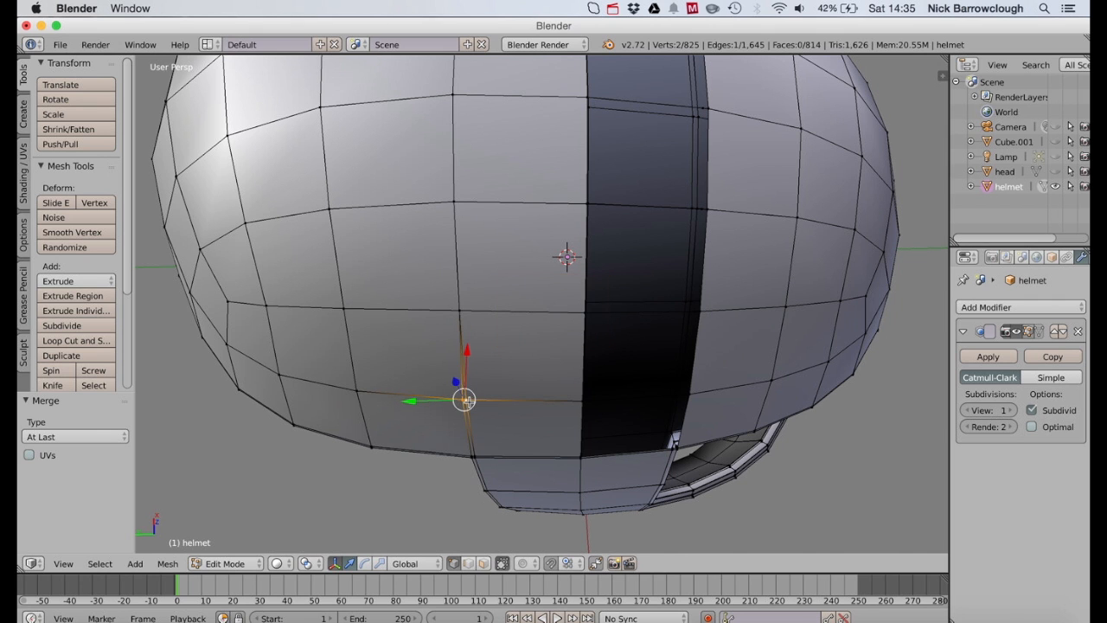
pyautogui.hotkey('alt', 'm')
pyautogui.click(458, 401)
# Step: Try to merge the doubled vertices where the edge line meets the helmet rim, using At First, and undo the merge
pyautogui.scroll(-5, 474, 454)
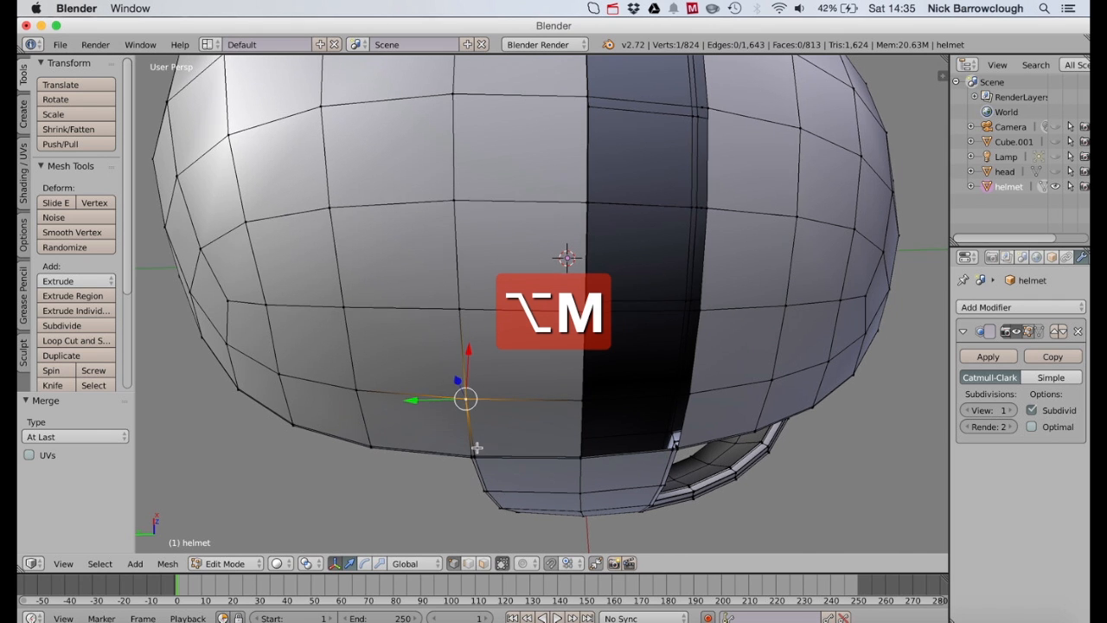
pyautogui.scroll(1, 465, 404)
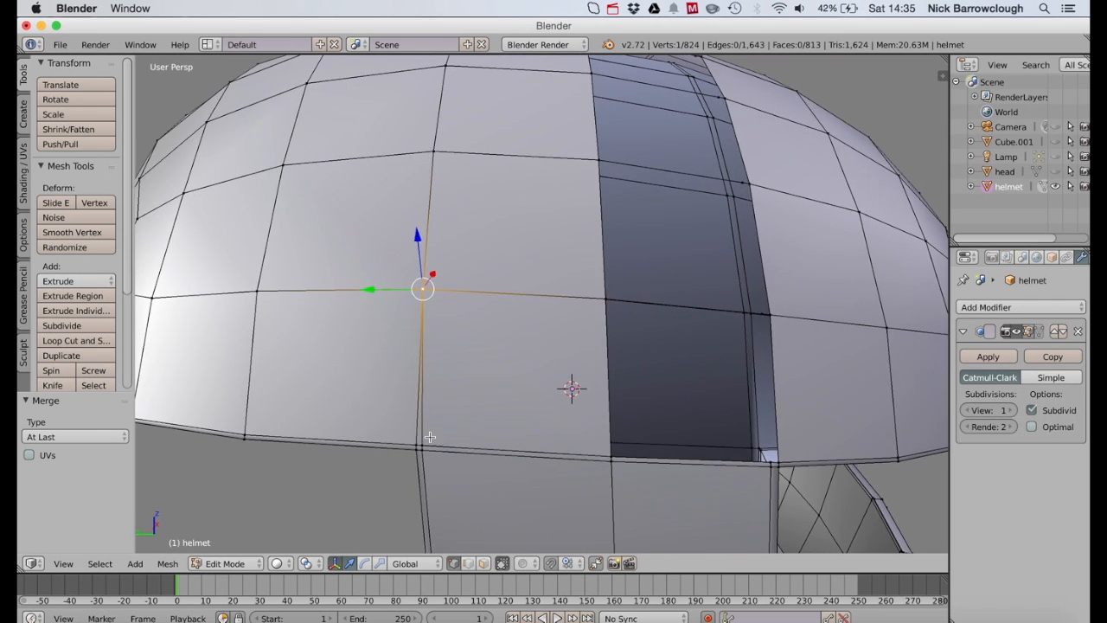
pyautogui.keyDown('shift'); pyautogui.rightClick(418, 444); pyautogui.keyUp('shift')
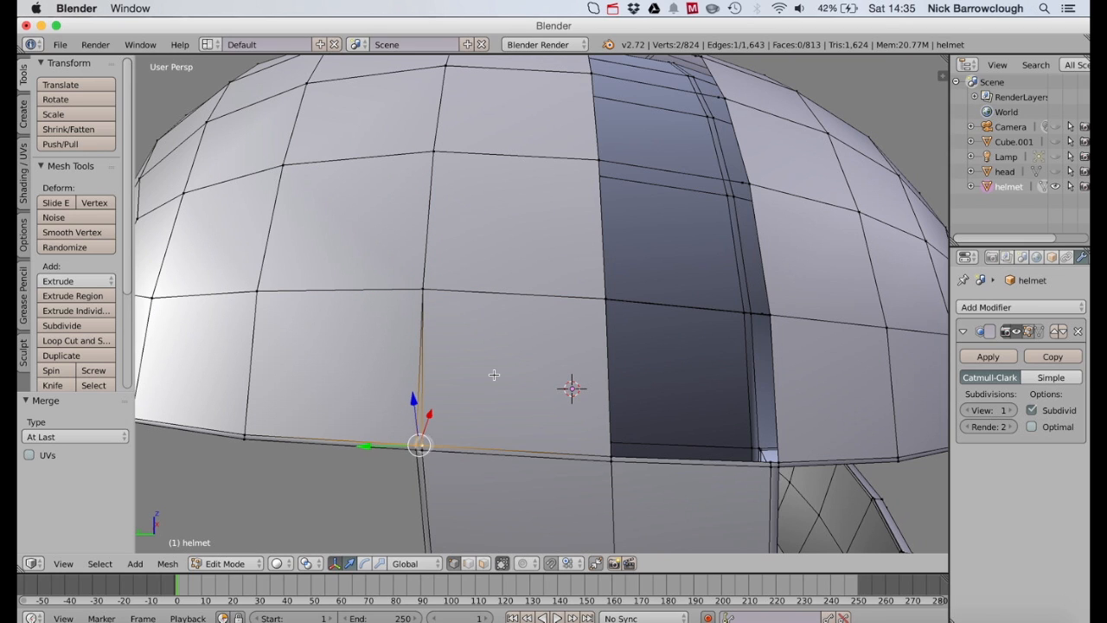
pyautogui.hotkey('alt', 'm')
pyautogui.click(453, 396)
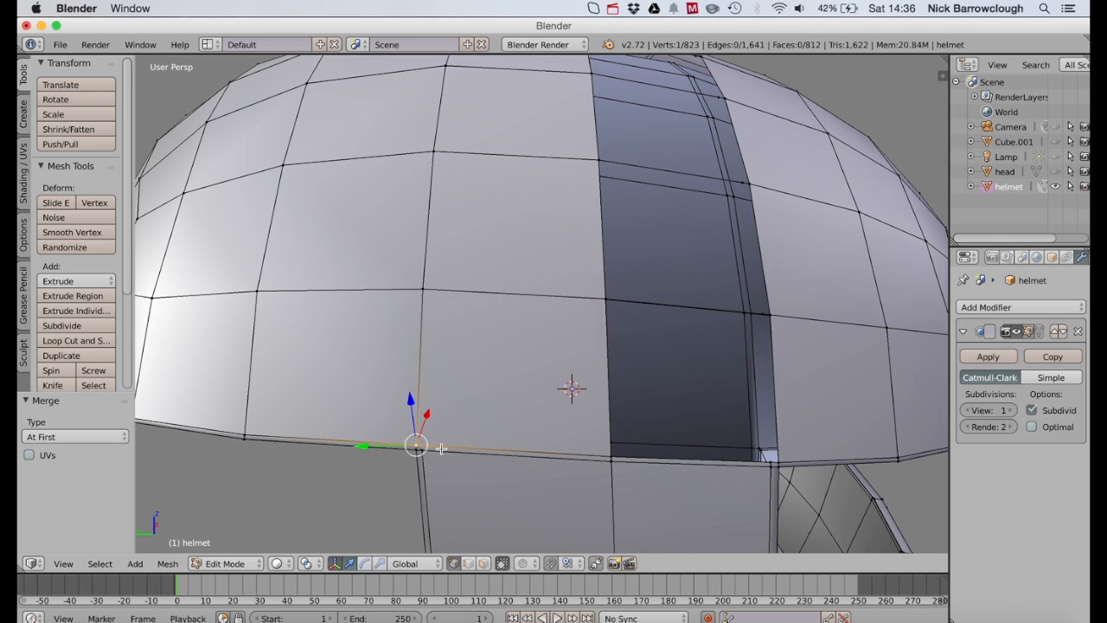
pyautogui.press('super+z')
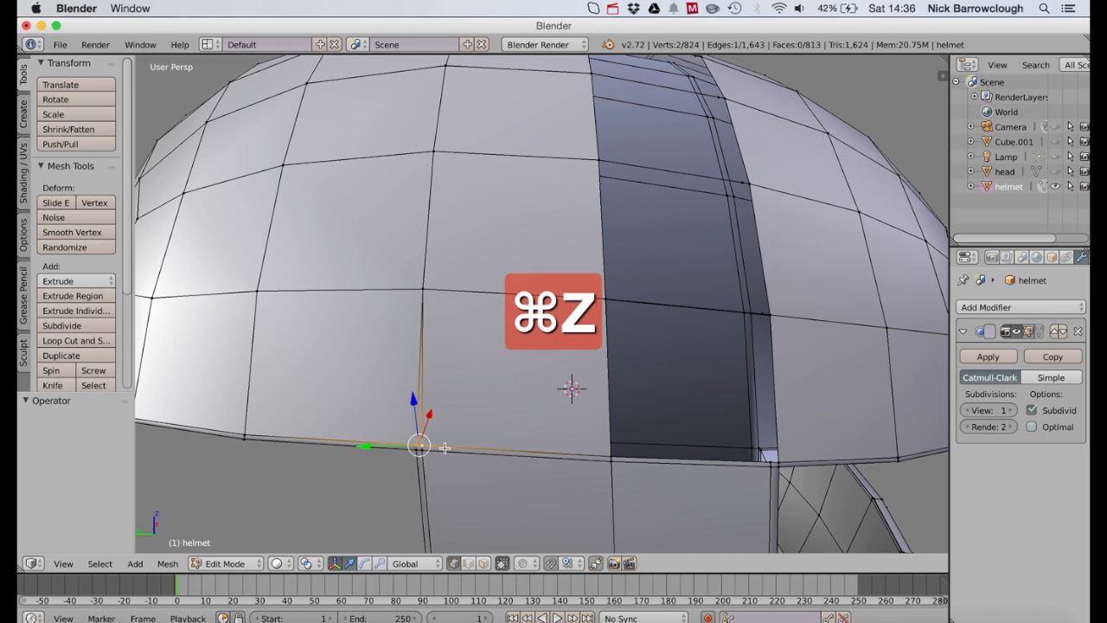
# Step: Fill the lowest section of the open strip, directly above the helmet rim, with a face between its corner vertices
pyautogui.moveTo(478, 412); pyautogui.dragTo(441, 377, button='middle')
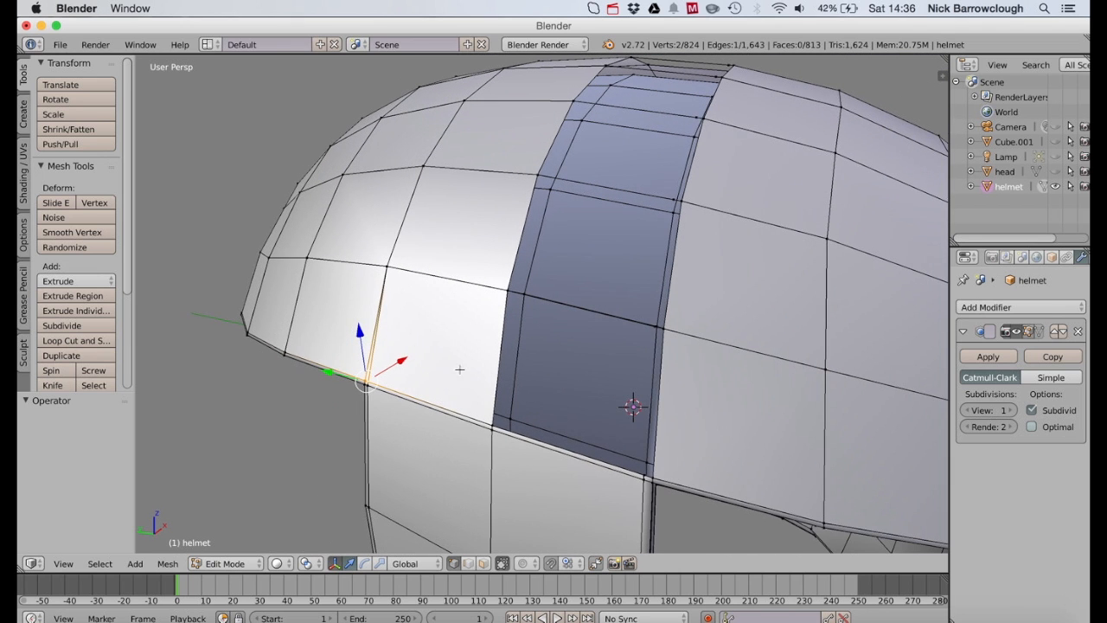
pyautogui.moveTo(546, 337); pyautogui.dragTo(546, 338, button='middle')
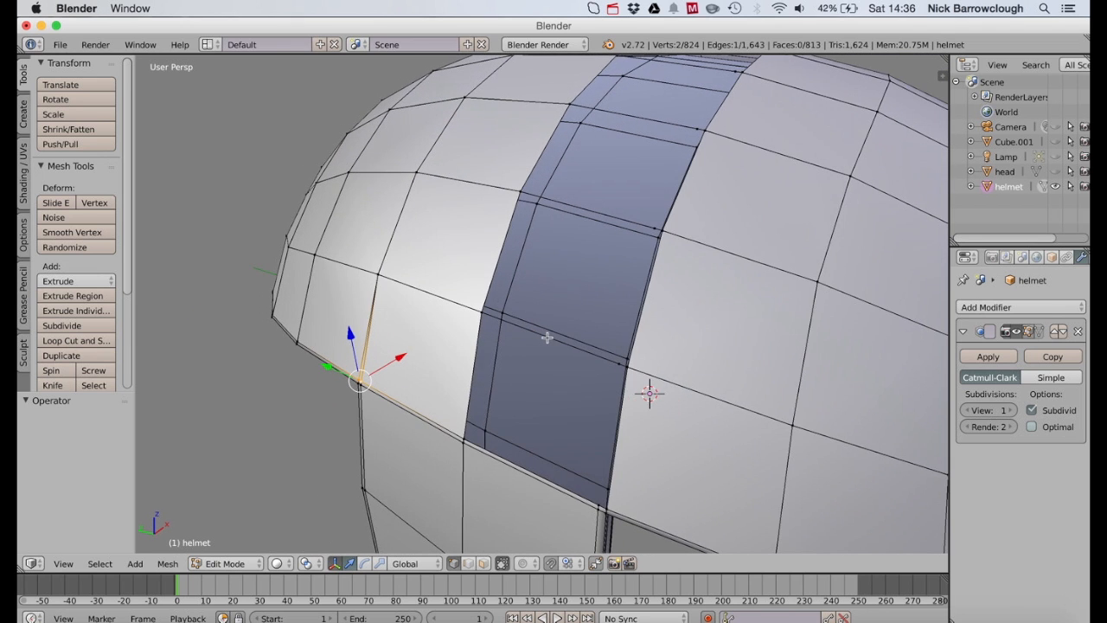
pyautogui.rightClick(464, 440)
pyautogui.keyDown('ctrl'); pyautogui.rightClick(597, 502); pyautogui.keyUp('ctrl')
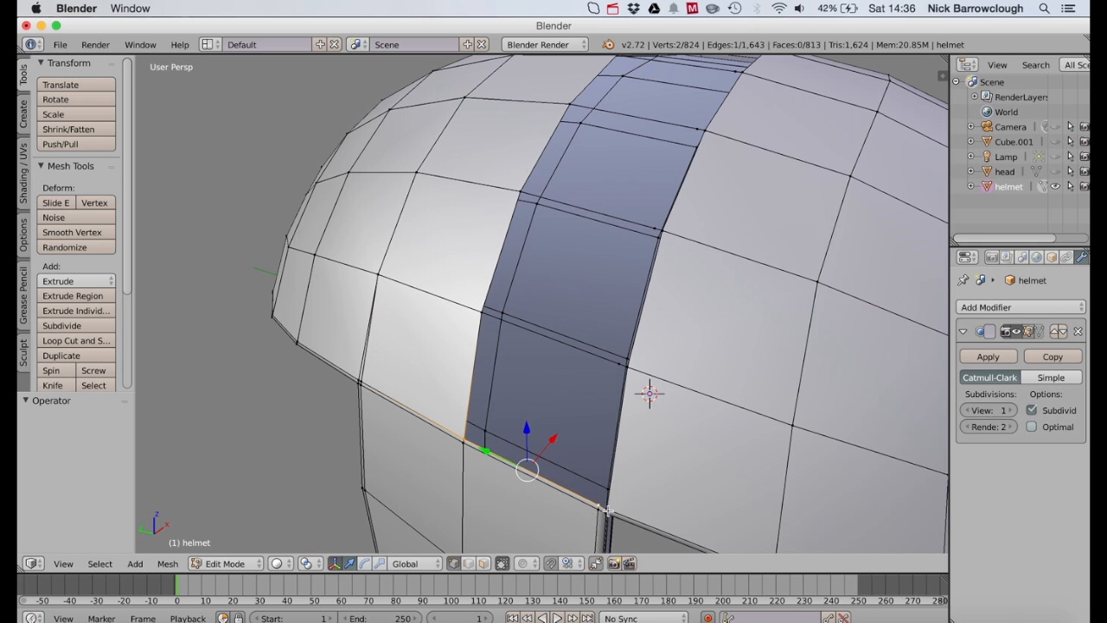
pyautogui.keyDown('ctrl'); pyautogui.rightClick(628, 367); pyautogui.keyUp('ctrl')
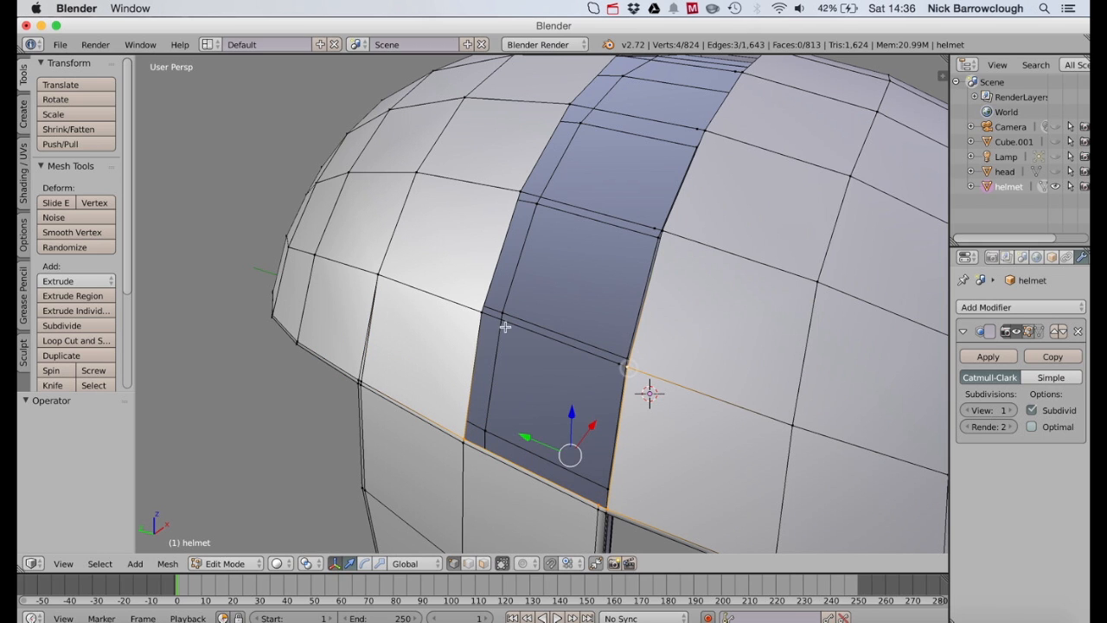
pyautogui.keyDown('ctrl'); pyautogui.rightClick(482, 311); pyautogui.keyUp('ctrl')
pyautogui.press('f')
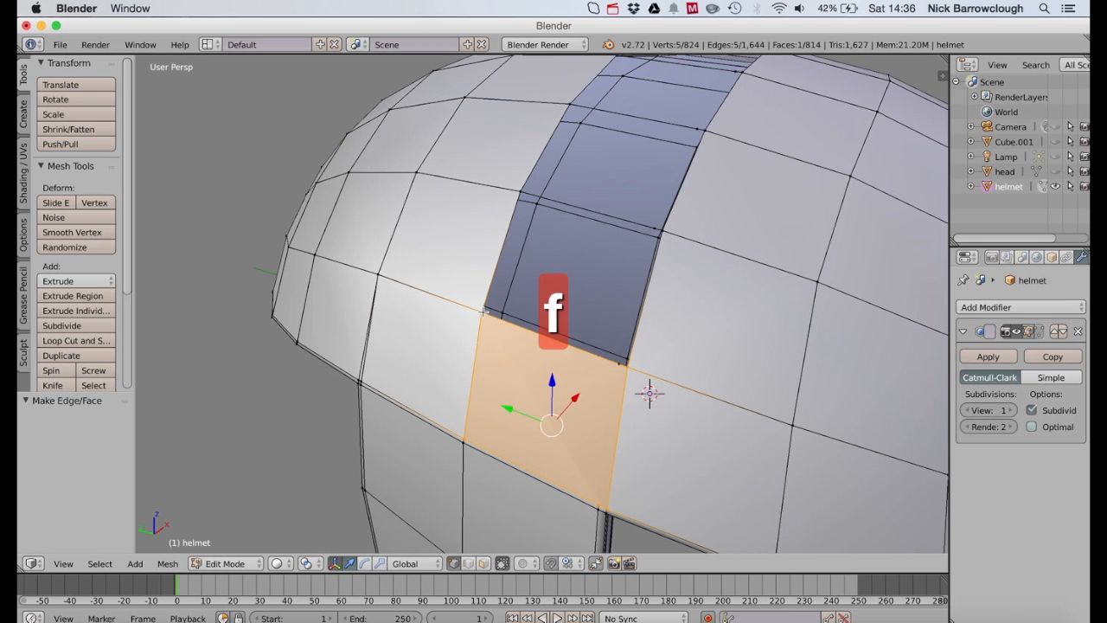
# Step: Fill the second section of the open strip up from the rim with a face, including the doubled corner vertices
pyautogui.rightClick(628, 367)
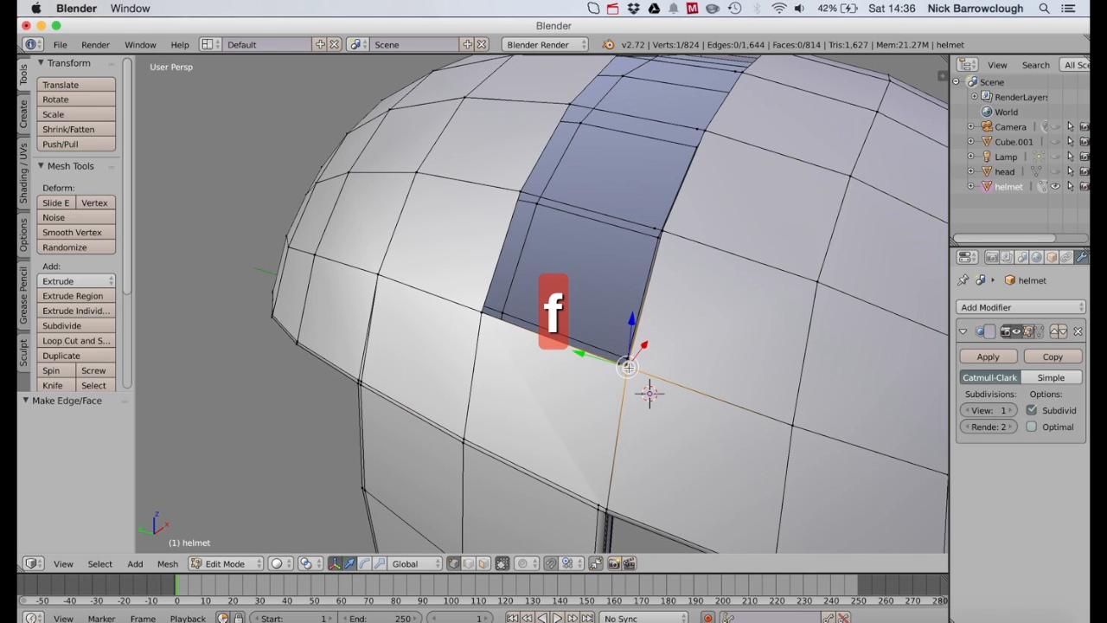
pyautogui.keyDown('shift'); pyautogui.rightClick(659, 230); pyautogui.keyUp('shift')
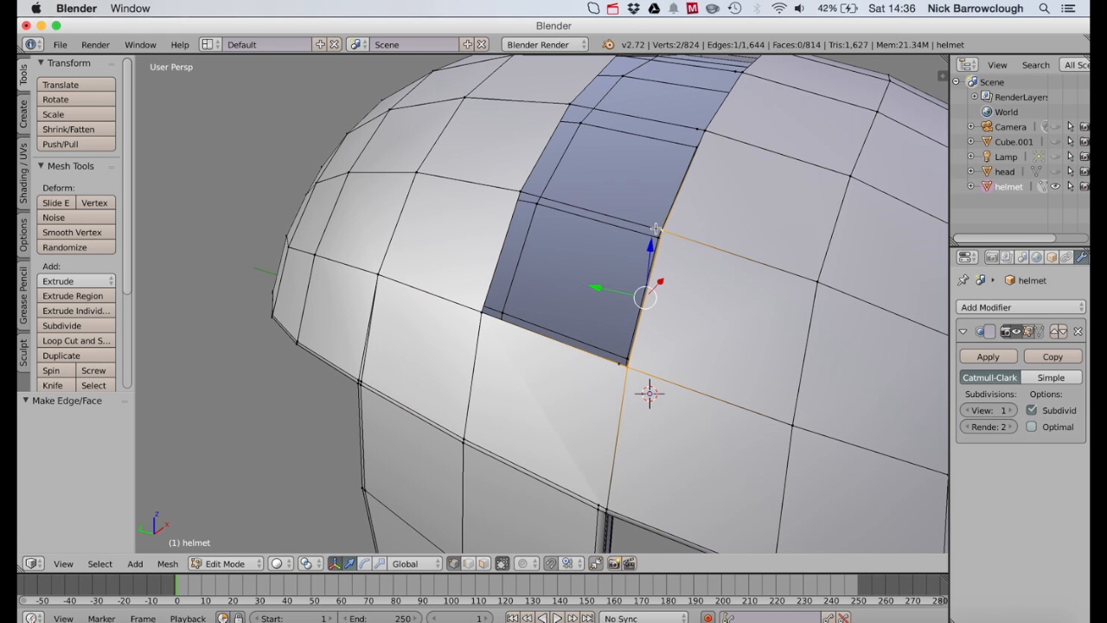
pyautogui.keyDown('shift'); pyautogui.rightClick(547, 182); pyautogui.keyUp('shift')
pyautogui.scroll(-10, 522, 193)
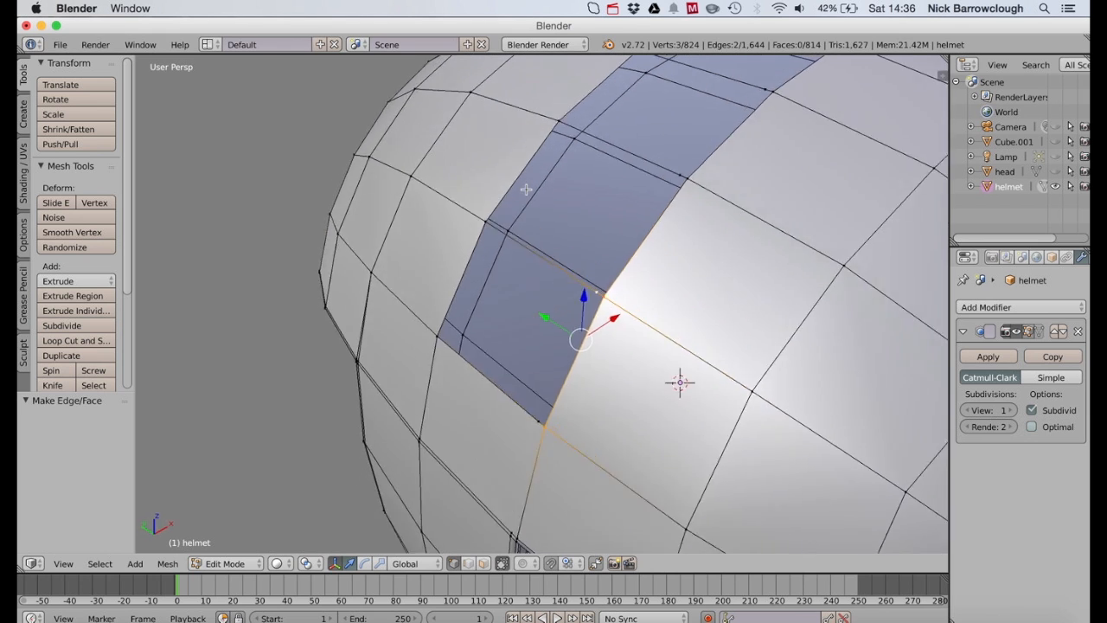
pyautogui.keyDown('shift'); pyautogui.rightClick(480, 227); pyautogui.keyUp('shift')
pyautogui.keyDown('shift'); pyautogui.rightClick(411, 322); pyautogui.keyUp('shift')
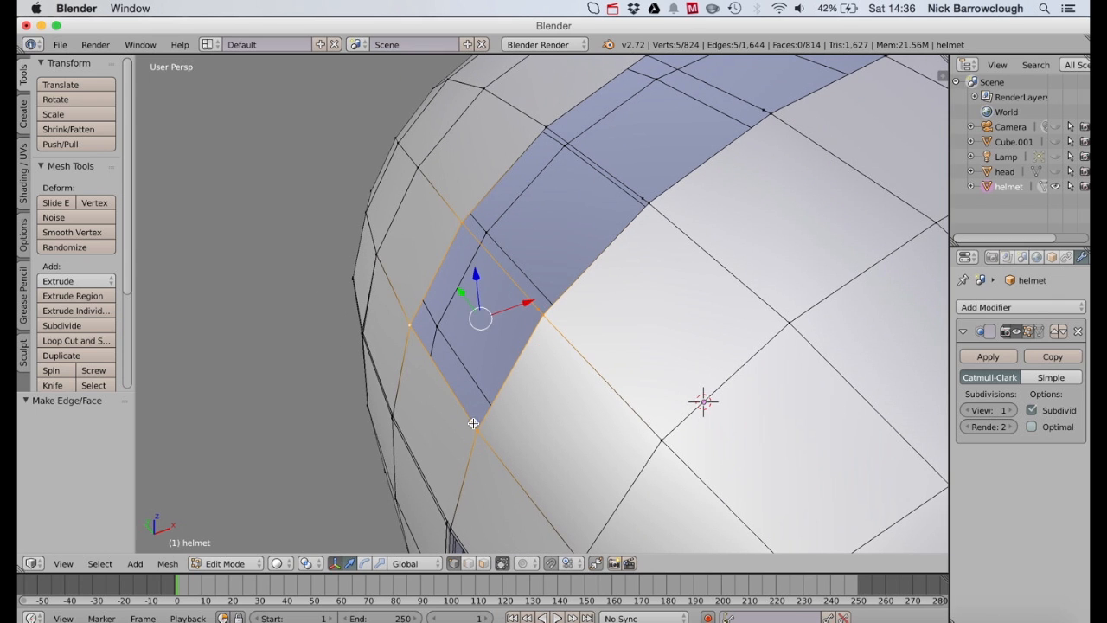
pyautogui.keyDown('shift'); pyautogui.rightClick(473, 423); pyautogui.keyUp('shift')
pyautogui.press('f')
# Step: Fill the third section of the open strip up from the rim with a face
pyautogui.keyDown('shift'); pyautogui.rightClick(653, 202); pyautogui.keyUp('shift')
pyautogui.keyDown('shift'); pyautogui.rightClick(546, 128); pyautogui.keyUp('shift')
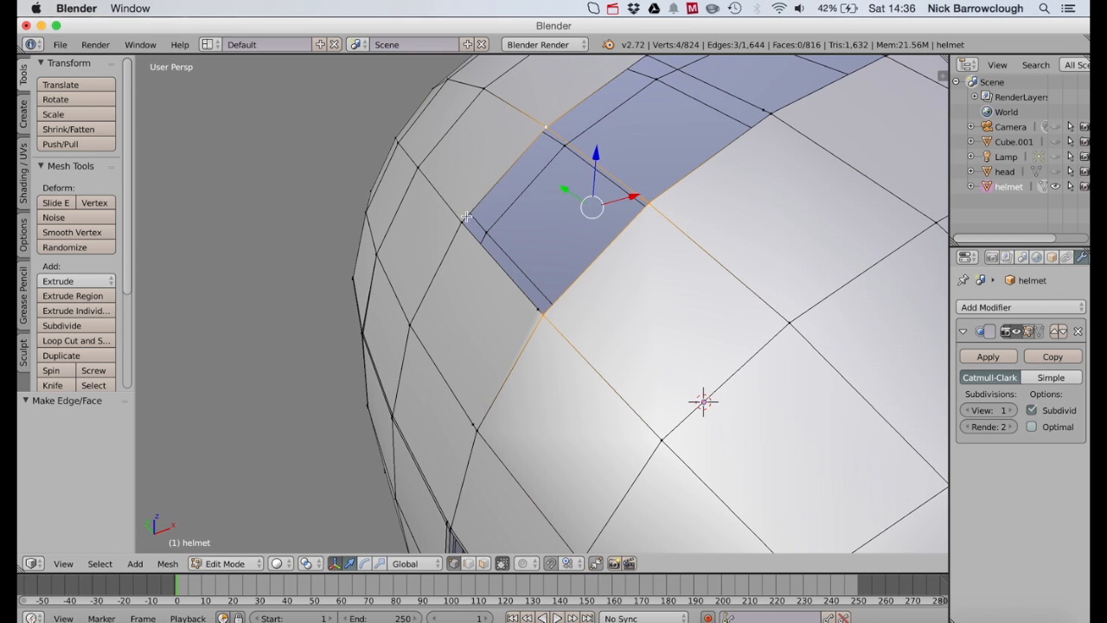
pyautogui.press('f')
# Step: Fill the fourth section of the open strip with a face, including the doubled vertices at its corners
pyautogui.rightClick(653, 202)
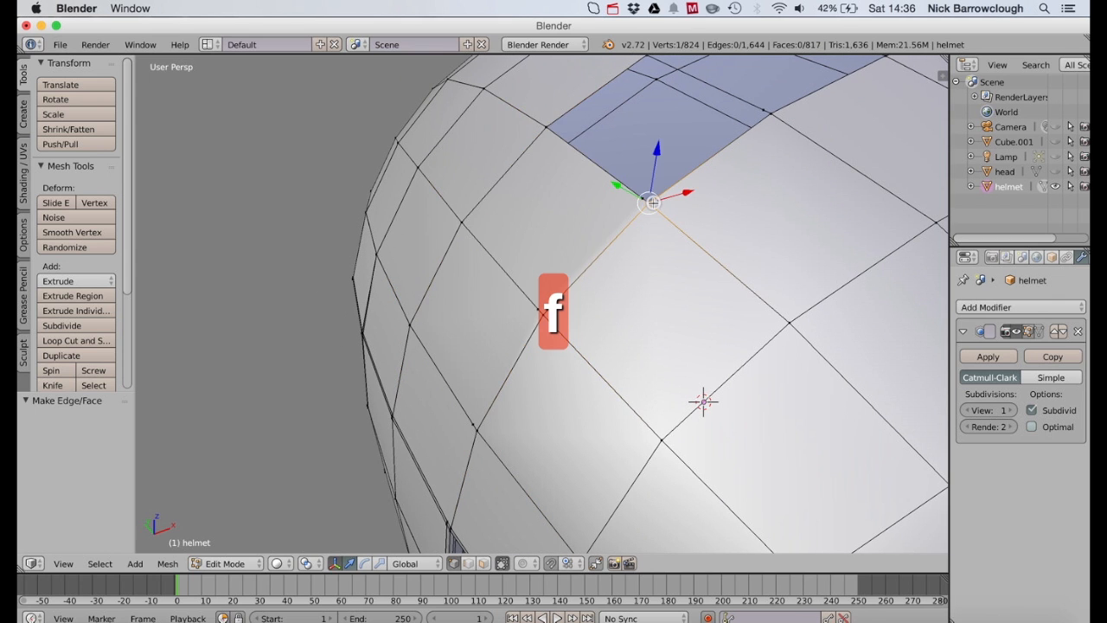
pyautogui.keyDown('shift'); pyautogui.rightClick(765, 107); pyautogui.keyUp('shift')
pyautogui.keyDown('shift'); pyautogui.rightClick(654, 59); pyautogui.keyUp('shift')
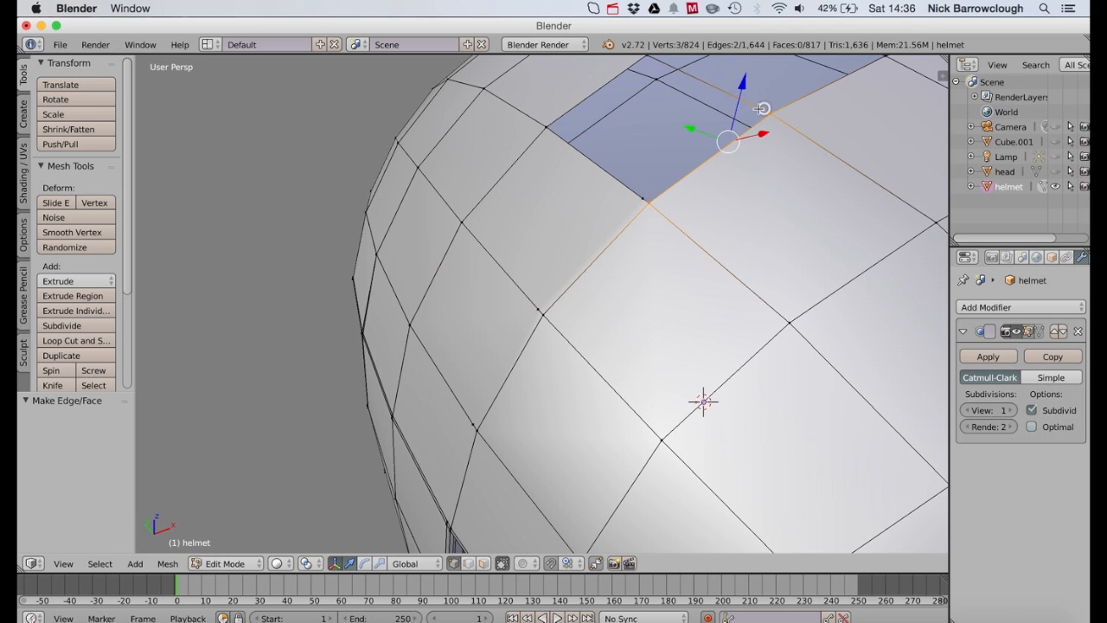
pyautogui.keyDown('shift'); pyautogui.rightClick(646, 55); pyautogui.keyUp('shift')
pyautogui.keyDown('shift'); pyautogui.rightClick(546, 128); pyautogui.keyUp('shift')
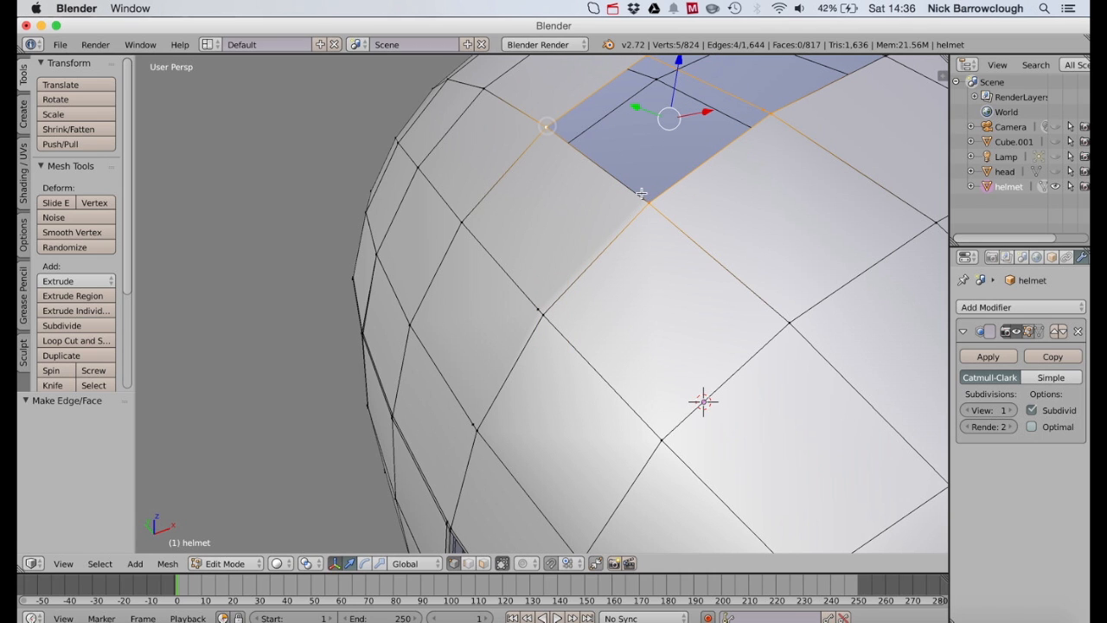
pyautogui.keyDown('shift'); pyautogui.rightClick(649, 201); pyautogui.keyUp('shift')
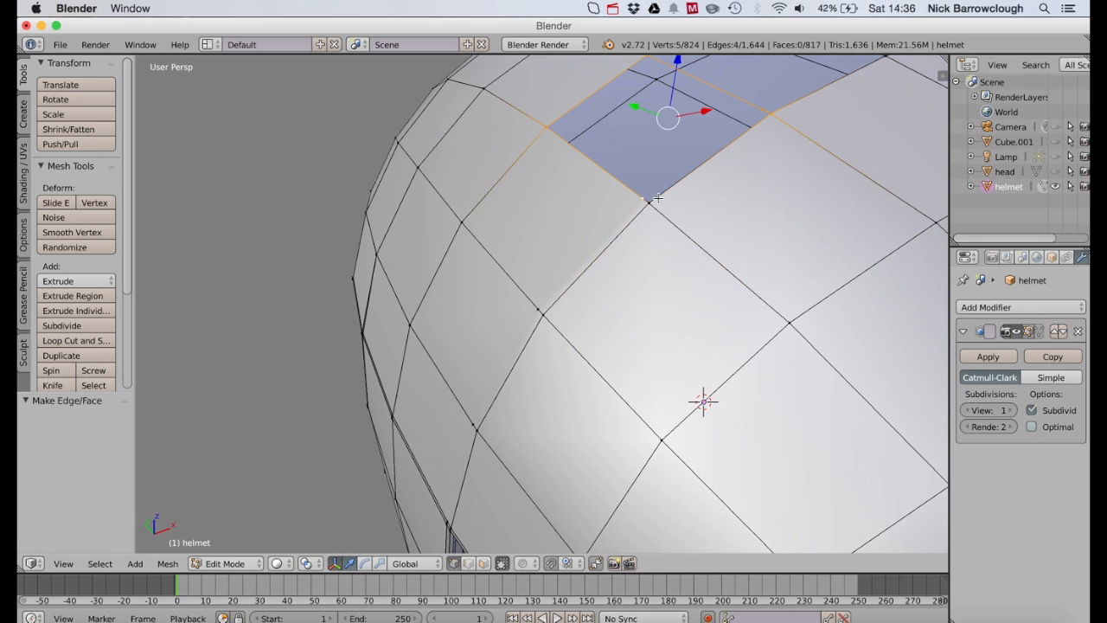
pyautogui.keyDown('shift'); pyautogui.rightClick(649, 201); pyautogui.keyUp('shift')
pyautogui.press('f')
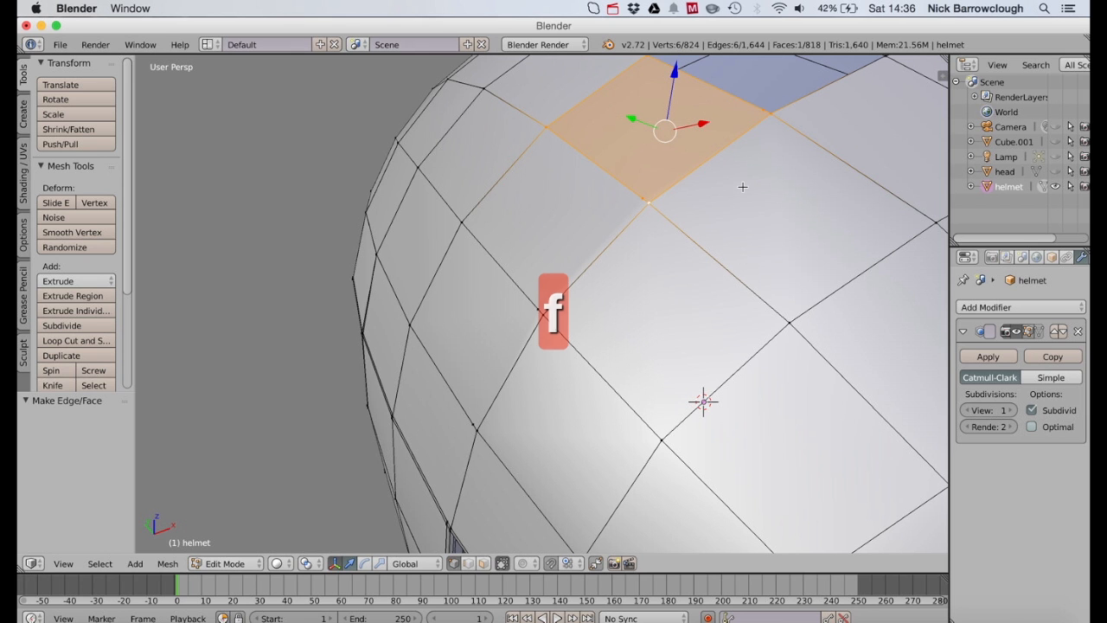
# Step: Fill the fifth section of the open strip, near the crown, with a face between its corner vertices
pyautogui.scroll(-4, 742, 186)
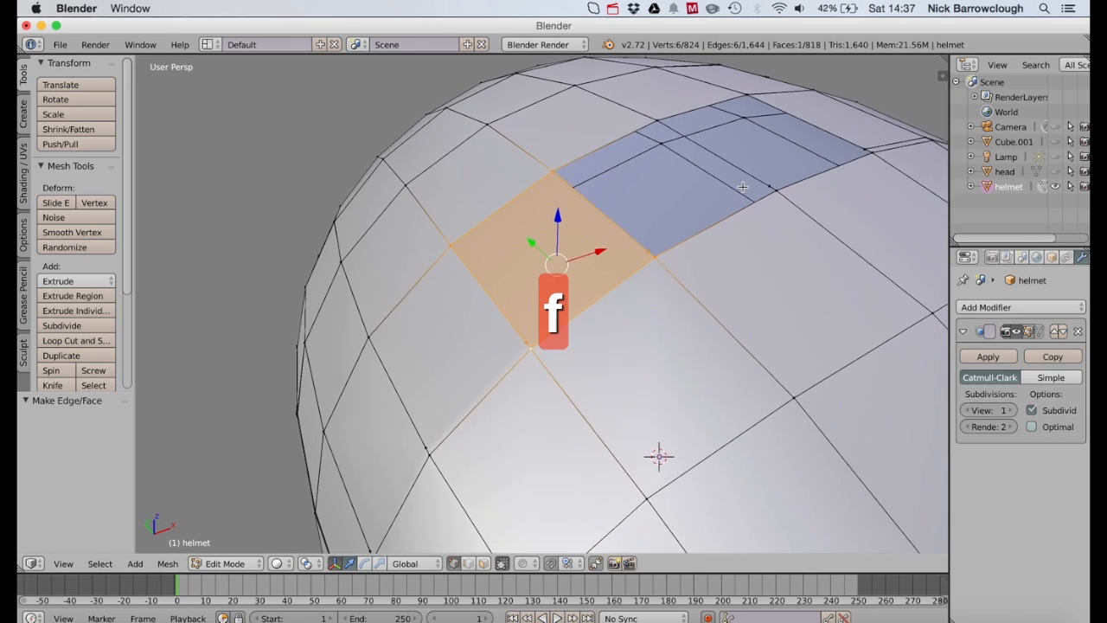
pyautogui.moveTo(742, 186); pyautogui.dragTo(663, 275, button='middle')
pyautogui.rightClick(660, 278)
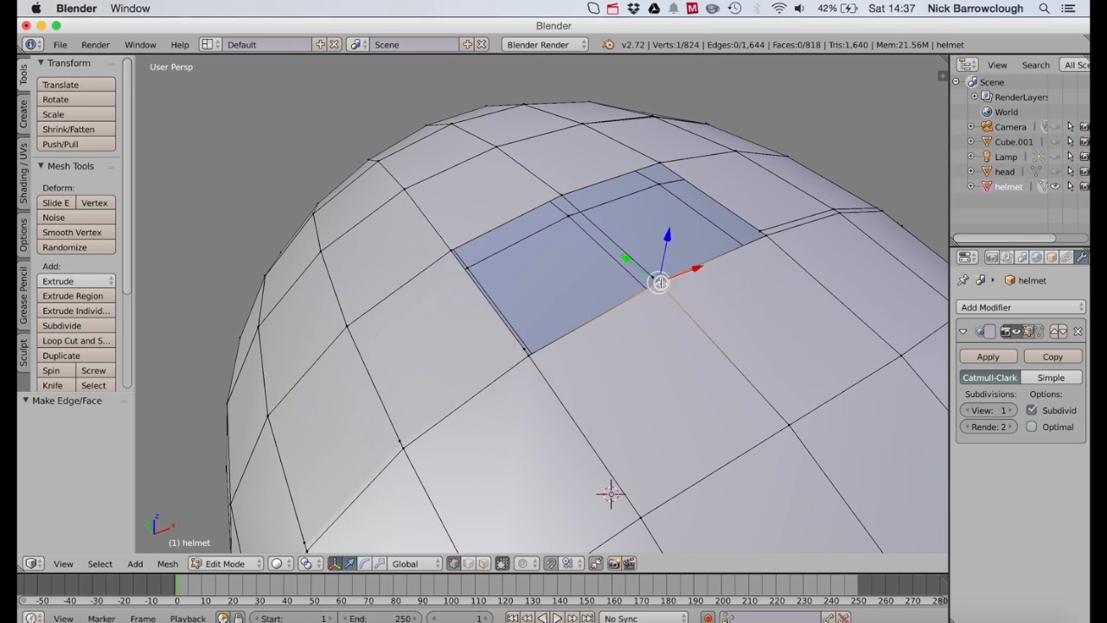
pyautogui.keyDown('shift'); pyautogui.rightClick(527, 354); pyautogui.keyUp('shift')
pyautogui.keyDown('shift'); pyautogui.rightClick(527, 354); pyautogui.keyUp('shift')
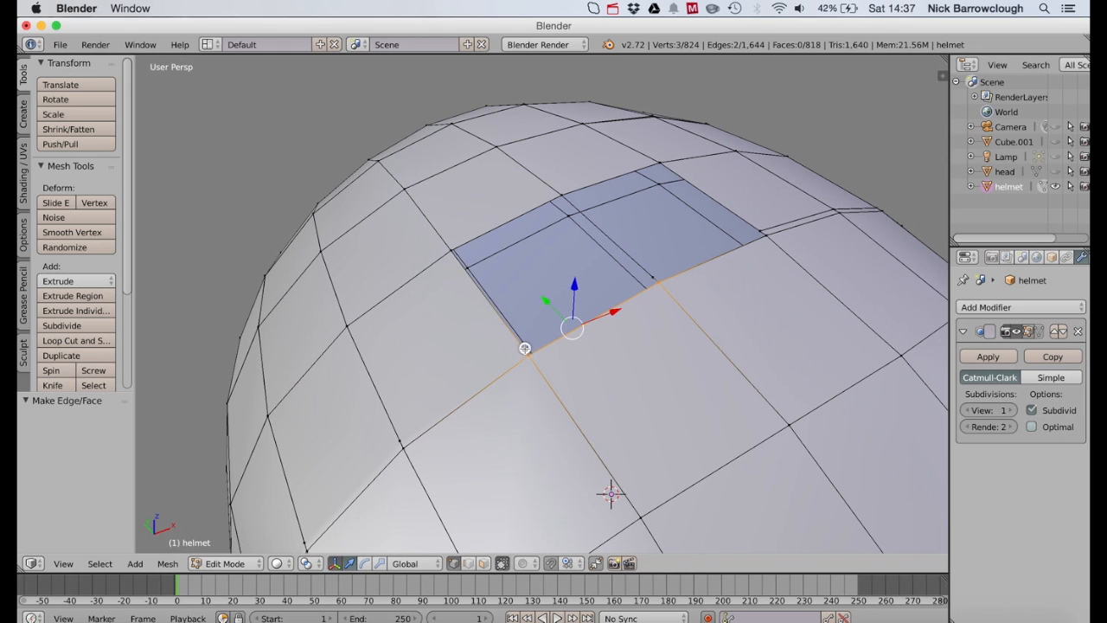
pyautogui.keyDown('shift'); pyautogui.rightClick(450, 252); pyautogui.keyUp('shift')
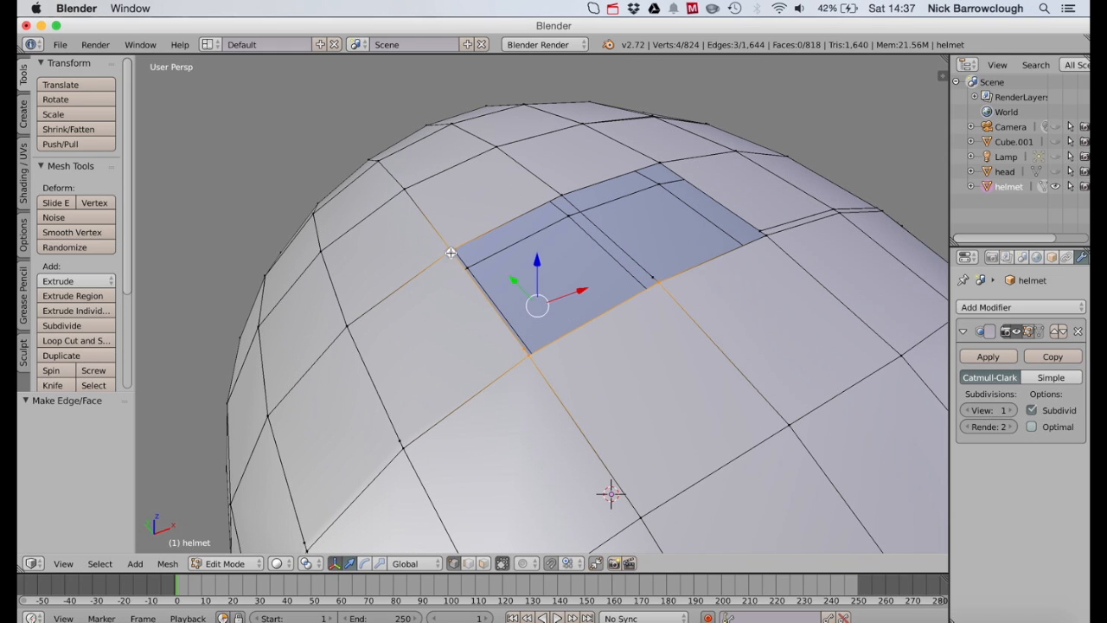
pyautogui.keyDown('shift'); pyautogui.rightClick(580, 192); pyautogui.keyUp('shift')
pyautogui.press('f')
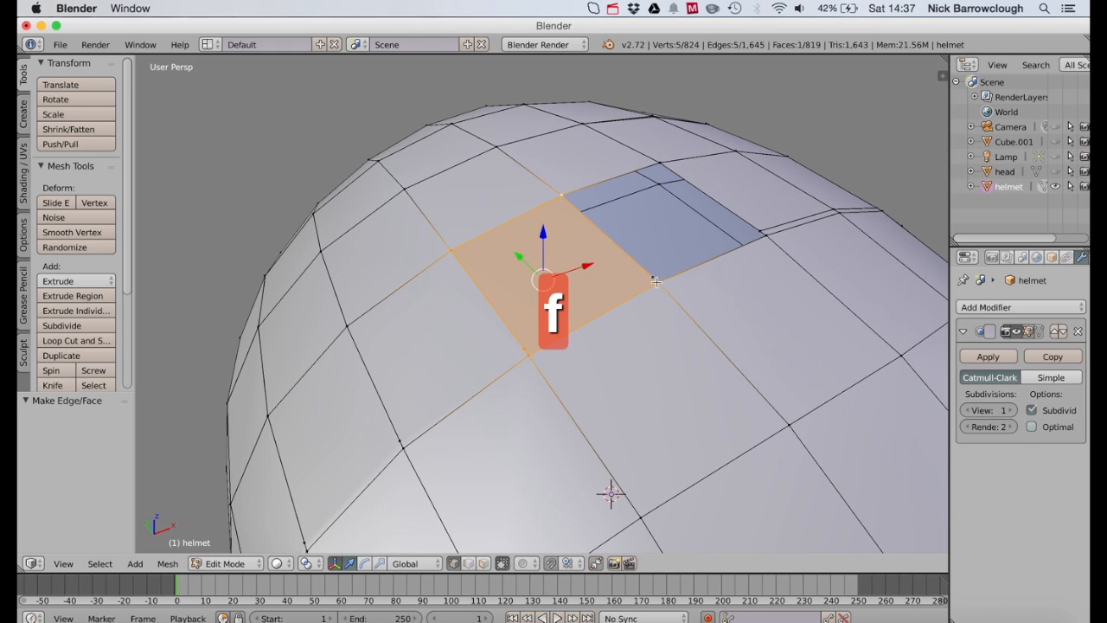
# Step: Fill the last open section of the strip at the crown with faces, including the doubled vertices at its lower corner
pyautogui.rightClick(656, 281)
pyautogui.keyDown('shift'); pyautogui.rightClick(759, 233); pyautogui.keyUp('shift')
pyautogui.keyDown('shift'); pyautogui.rightClick(680, 178); pyautogui.keyUp('shift')
pyautogui.keyDown('shift'); pyautogui.rightClick(661, 162); pyautogui.keyUp('shift')
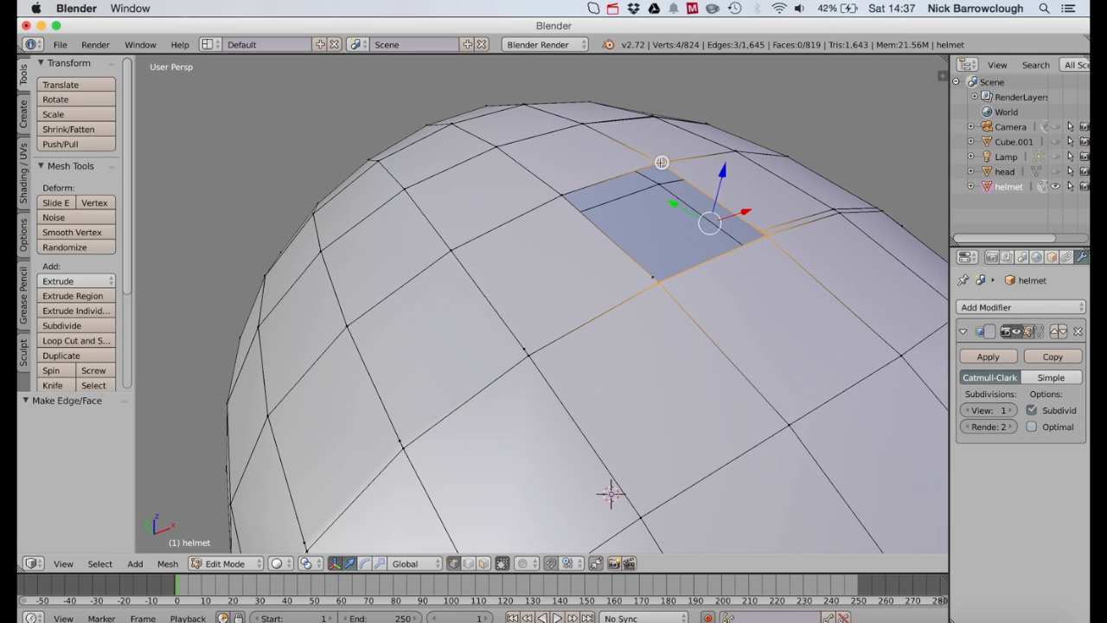
pyautogui.keyDown('shift'); pyautogui.rightClick(561, 194); pyautogui.keyUp('shift')
pyautogui.keyDown('shift'); pyautogui.rightClick(659, 281); pyautogui.keyUp('shift')
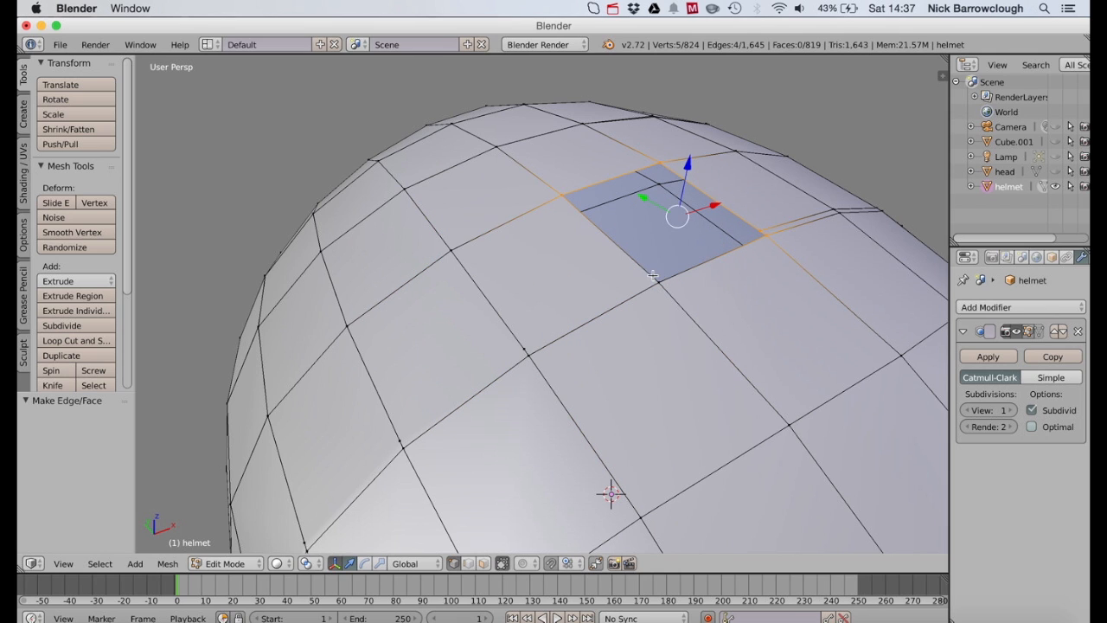
pyautogui.keyDown('shift'); pyautogui.rightClick(655, 277); pyautogui.keyUp('shift')
pyautogui.press('f')
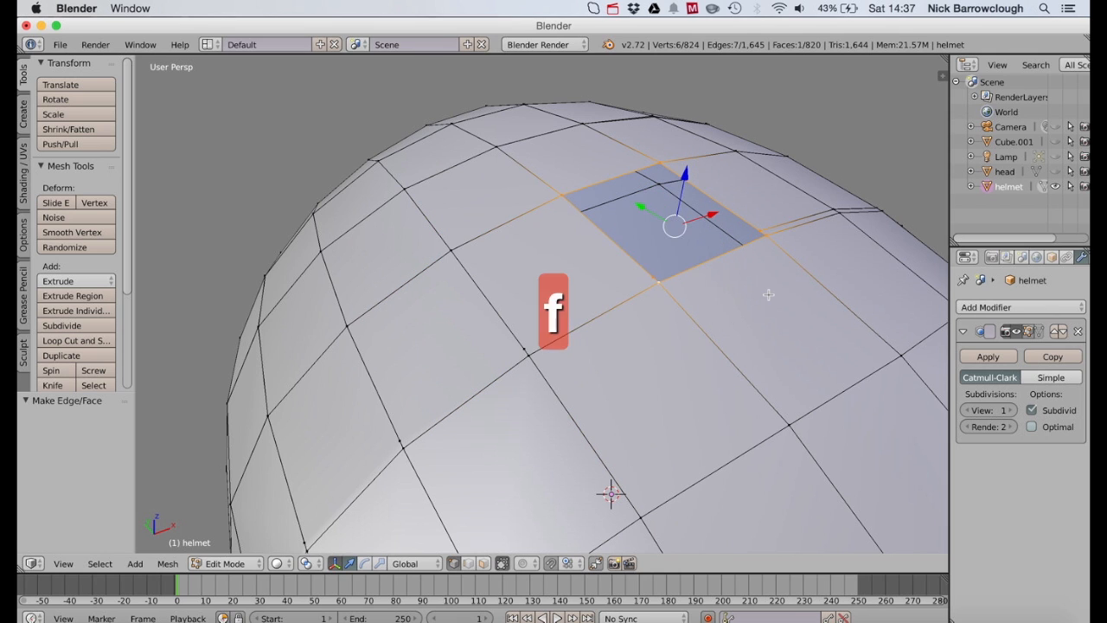
pyautogui.press('f')
# Step: Merge the doubled vertices at the lower corner of the newly filled crown section, using At First
pyautogui.rightClick(656, 276)
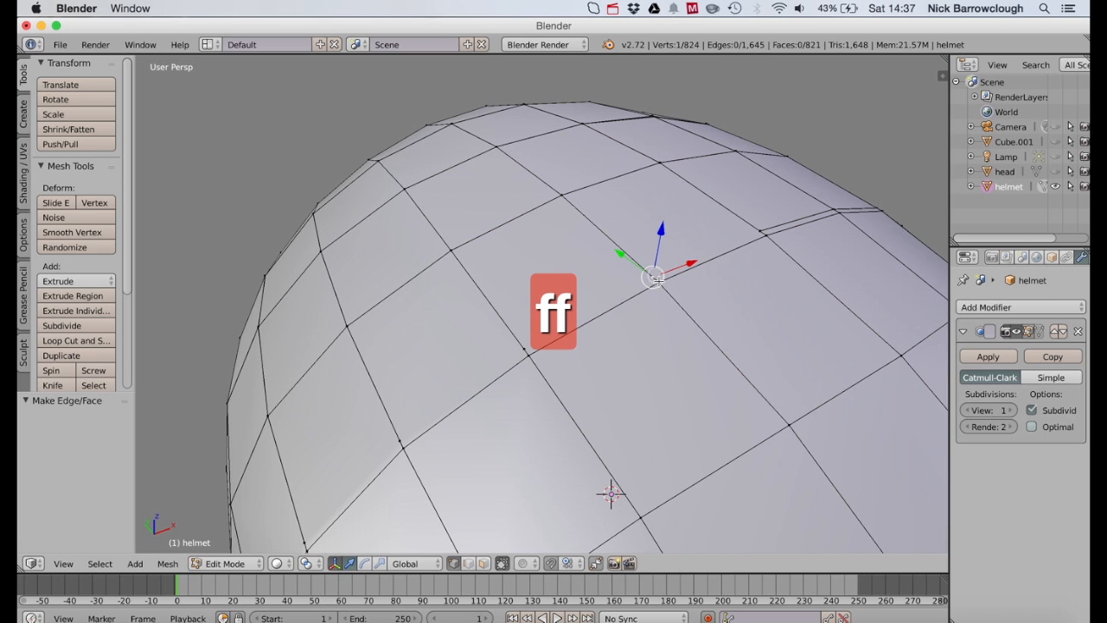
pyautogui.moveTo(656, 276); pyautogui.dragTo(655, 277, button='right')
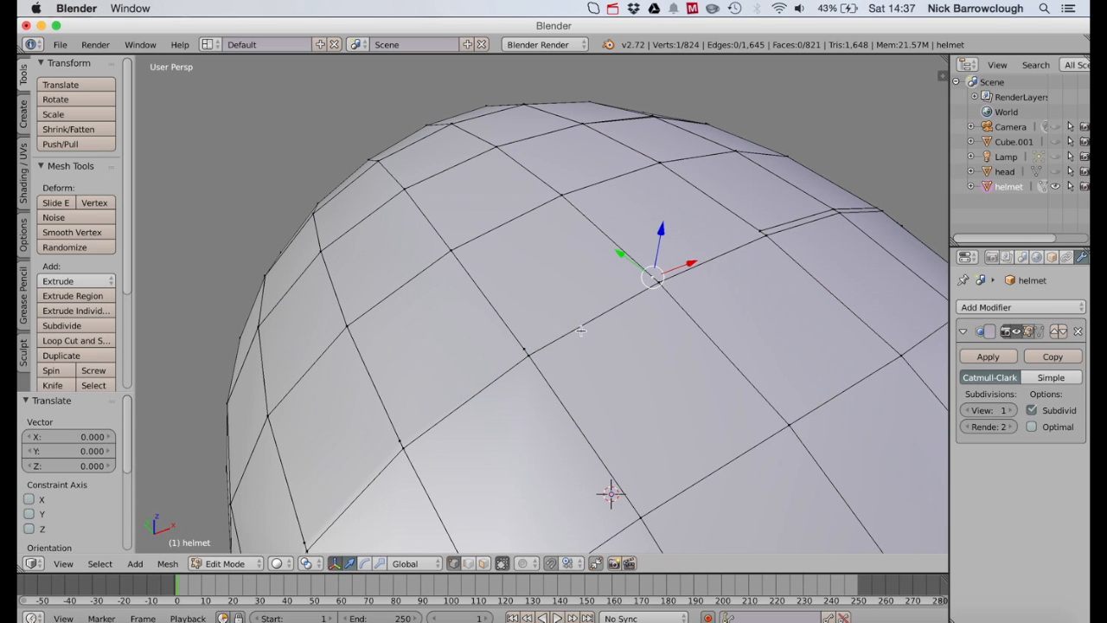
pyautogui.rightClick(524, 351)
pyautogui.rightClick(656, 279)
pyautogui.scroll(2, 666, 267)
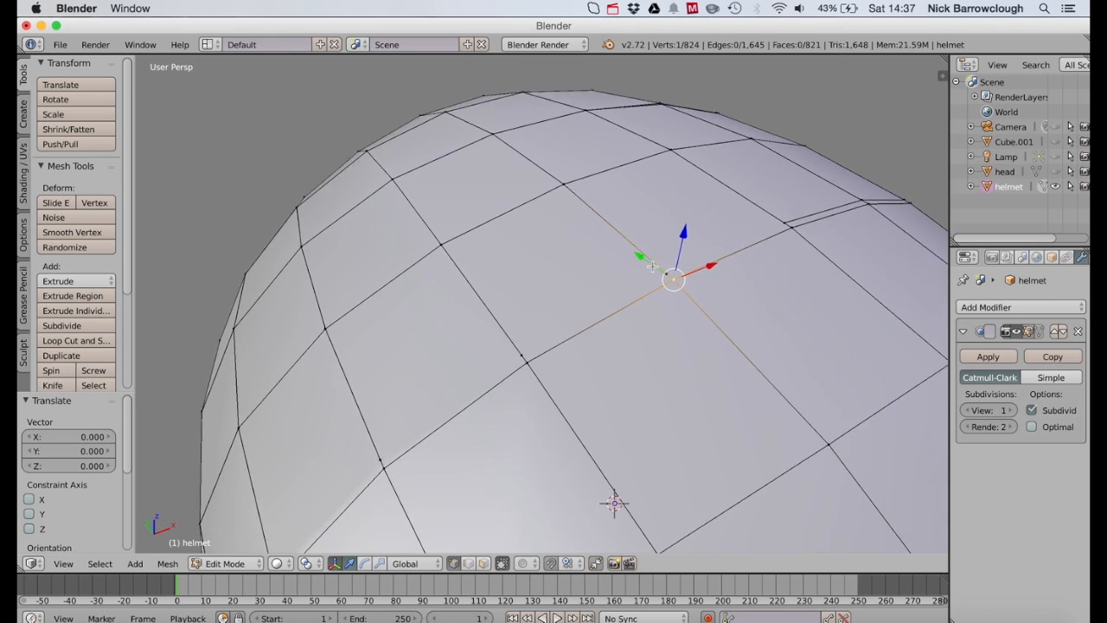
pyautogui.keyDown('shift'); pyautogui.rightClick(711, 259); pyautogui.keyUp('shift')
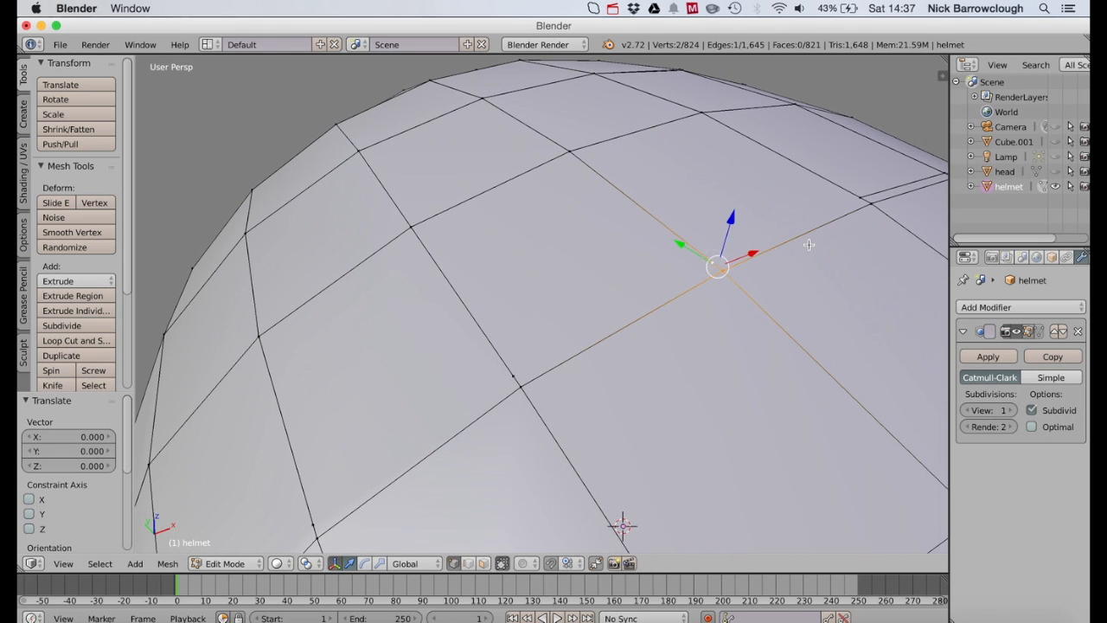
pyautogui.hotkey('alt', 'm')
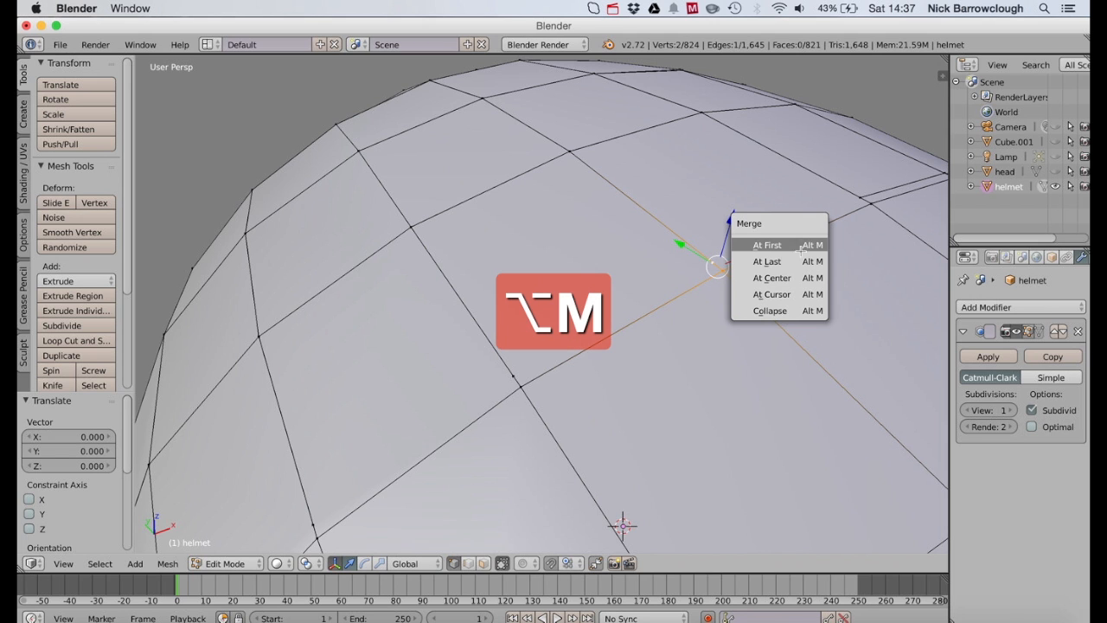
pyautogui.click(789, 261)
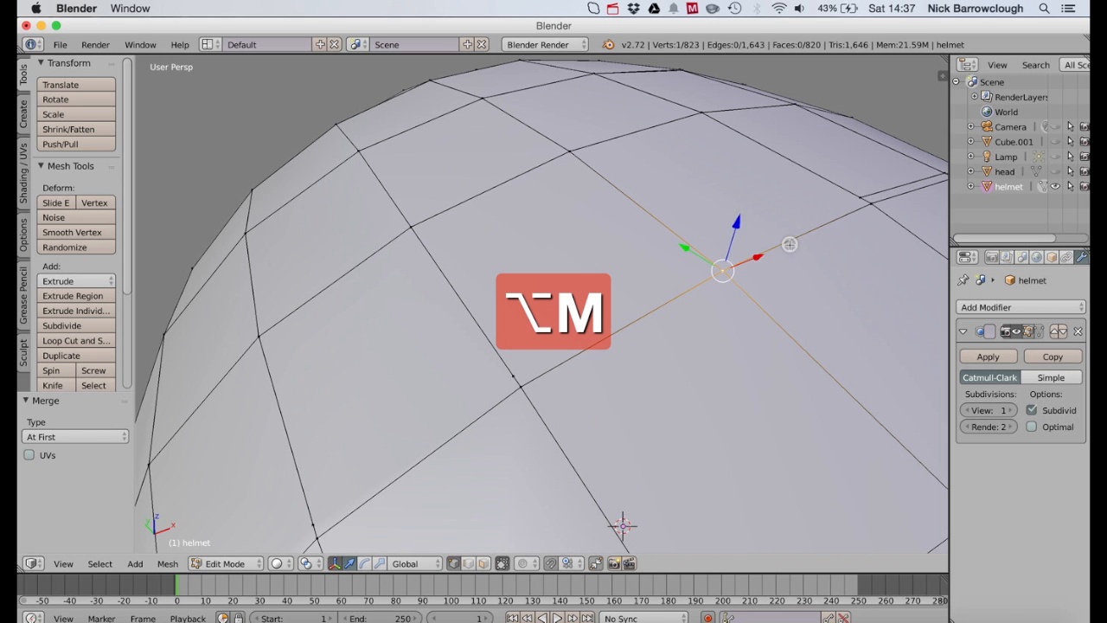
# Step: Merge the next pair of doubled vertices down the seam from the crown
pyautogui.press('g')
pyautogui.click(511, 377)
pyautogui.keyDown('shift'); pyautogui.rightClick(736, 288); pyautogui.keyUp('shift')
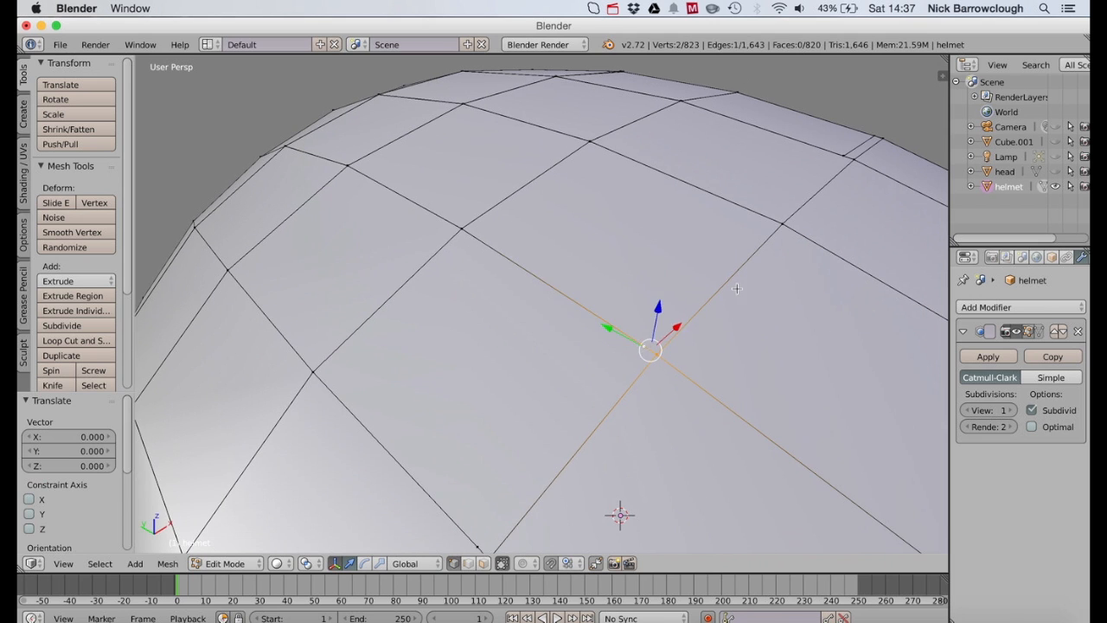
pyautogui.hotkey('alt', 'm')
pyautogui.click(731, 286)
# Step: Merge the third pair of doubled vertices down the seam, using At First
pyautogui.moveTo(731, 286); pyautogui.dragTo(590, 232, button='middle')
pyautogui.keyDown('shift'); pyautogui.rightClick(590, 232); pyautogui.keyUp('shift')
pyautogui.click(596, 230)
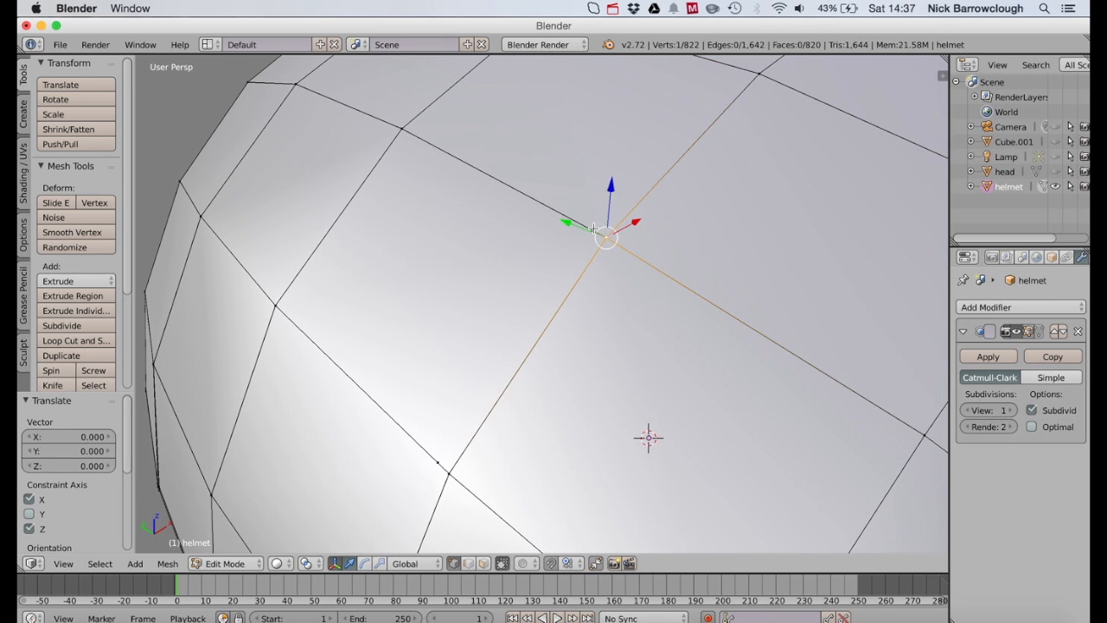
pyautogui.hotkey('alt', 'm')
pyautogui.click(581, 230)
# Step: Switch to Object Mode and examine the smoothed helmet shell from both sides for remaining surface flaws
pyautogui.rightClick(446, 471)
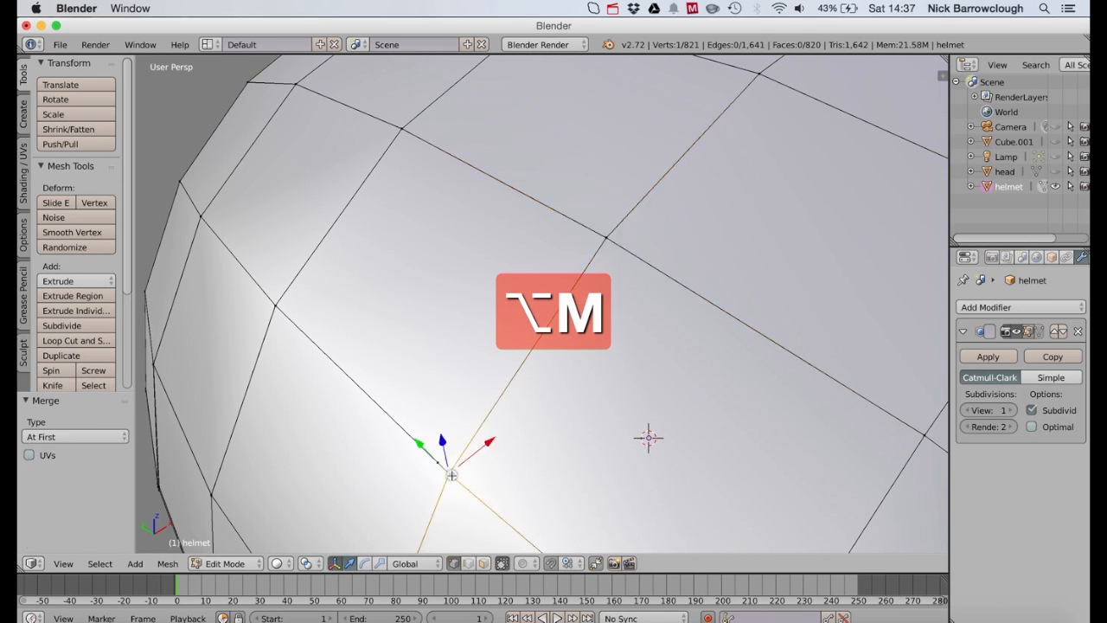
pyautogui.click(438, 462)
pyautogui.scroll(-5, 550, 365)
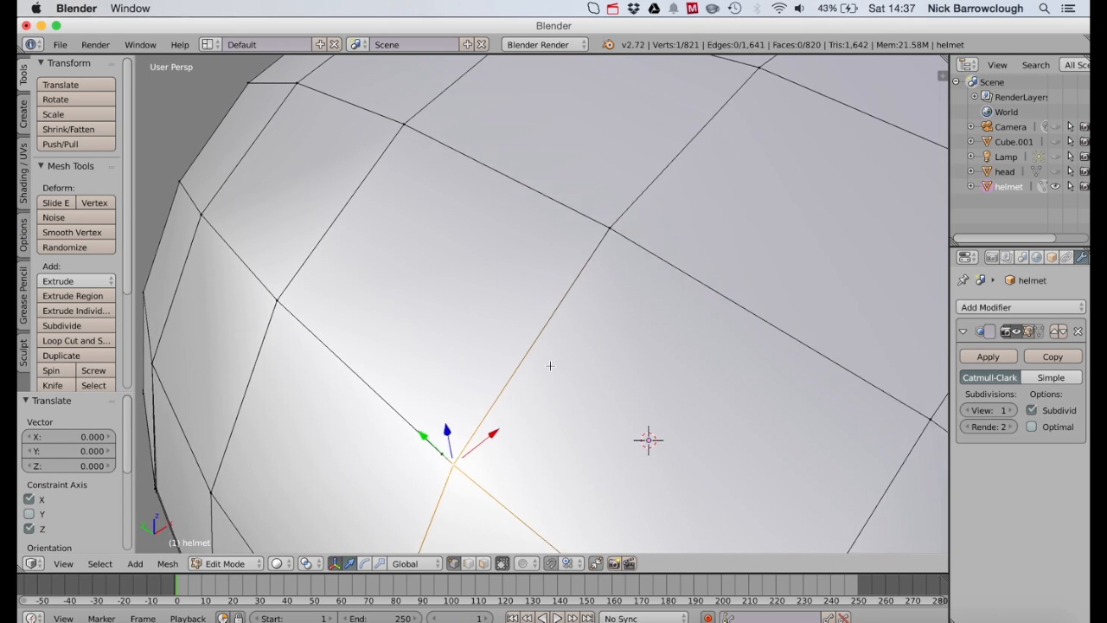
pyautogui.scroll(-8, 550, 366)
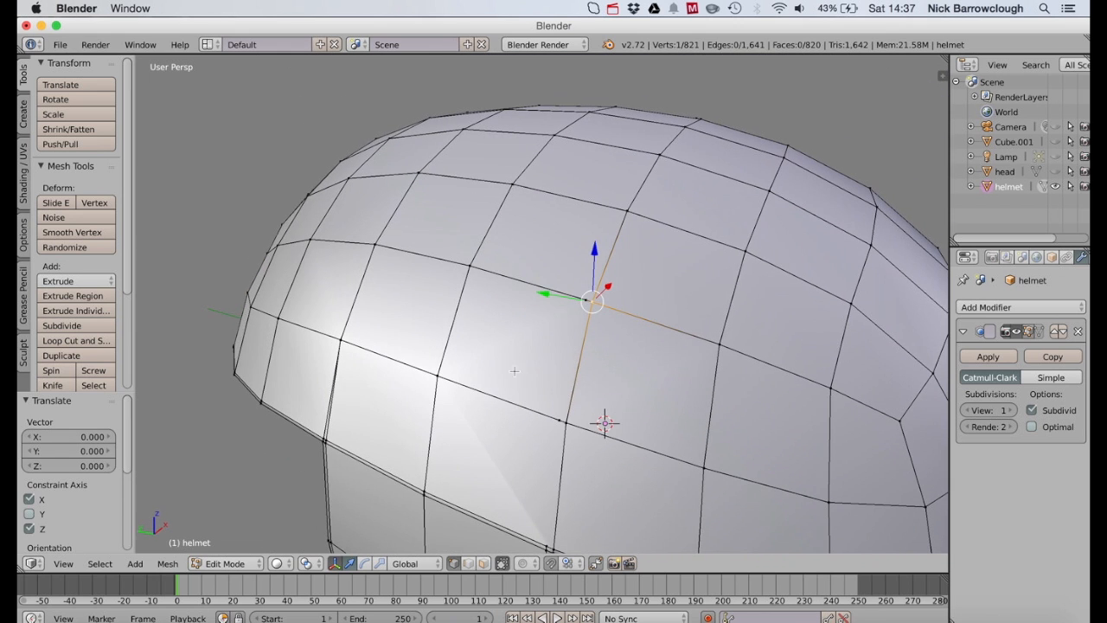
pyautogui.click(238, 566)
pyautogui.click(236, 544)
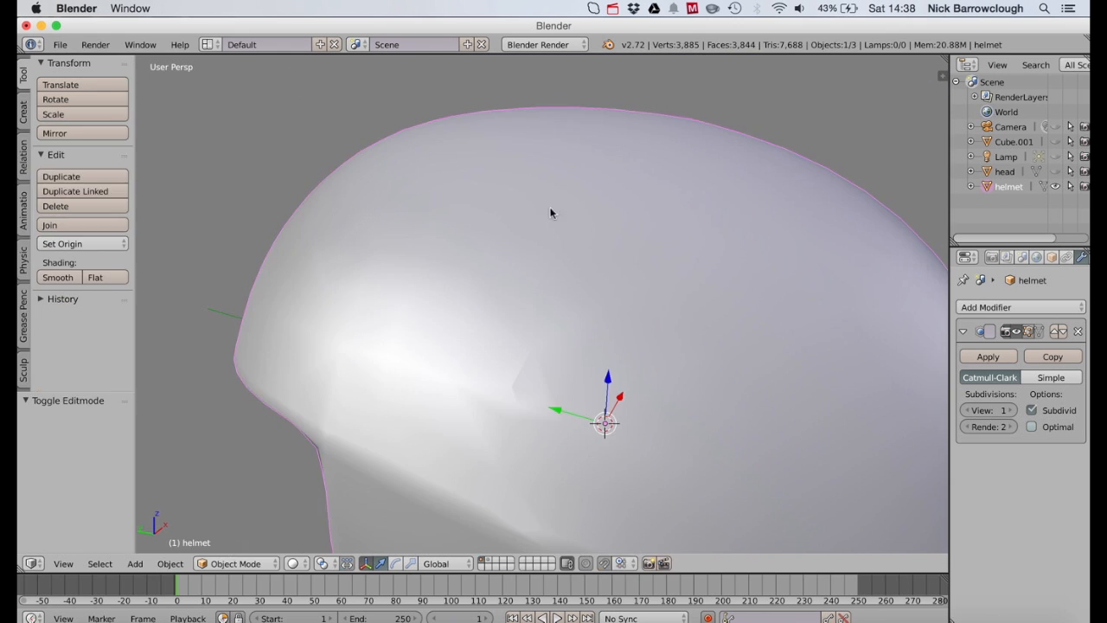
pyautogui.scroll(-3, 551, 212)
pyautogui.hscroll(8, 550, 212)
pyautogui.hscroll(-8, 551, 213)
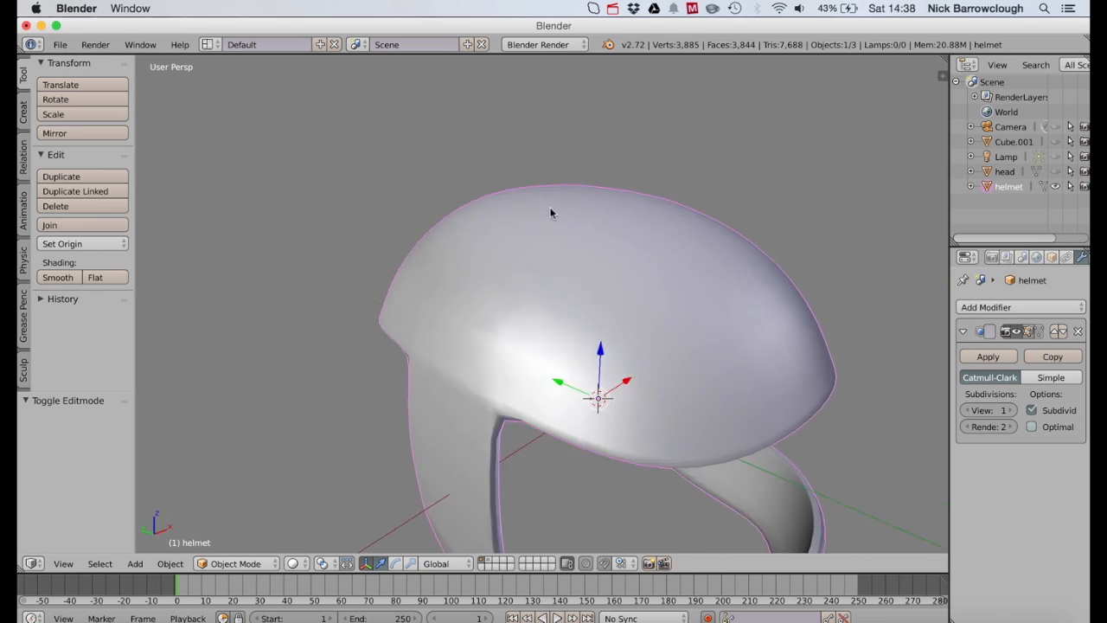
pyautogui.hscroll(8, 550, 213)
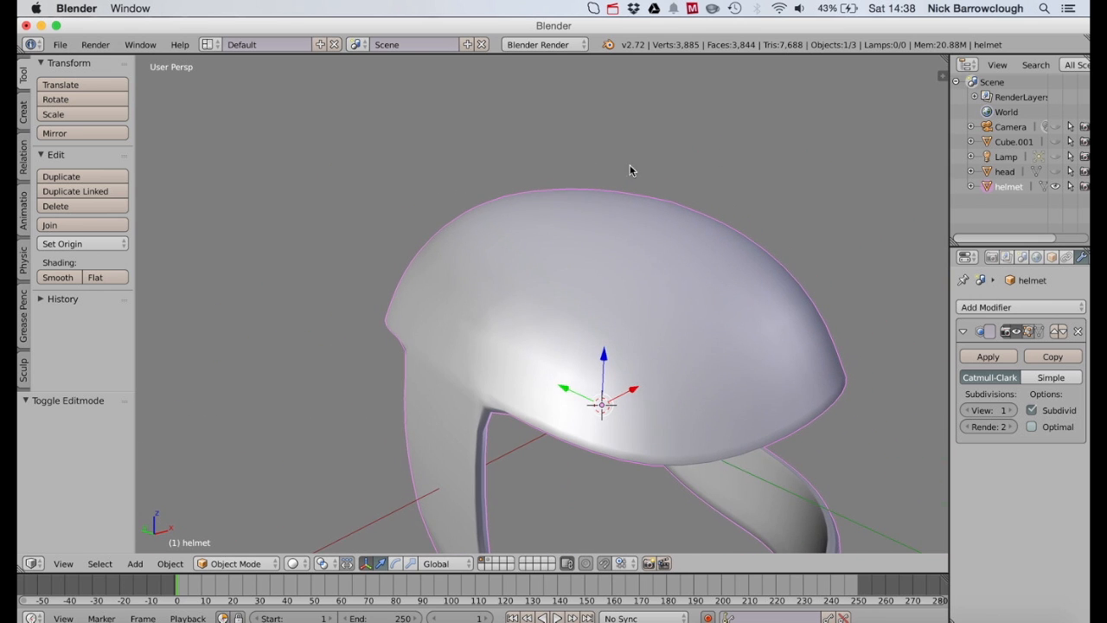
pyautogui.hscroll(-15, 572, 309)
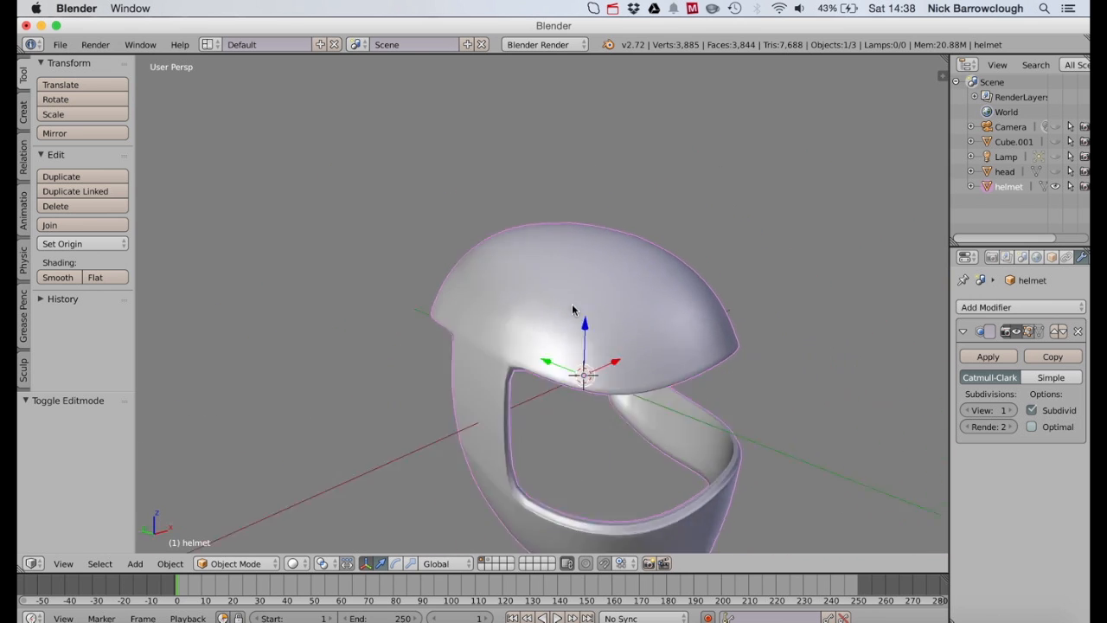
pyautogui.hscroll(8, 571, 308)
pyautogui.hscroll(-10, 572, 309)
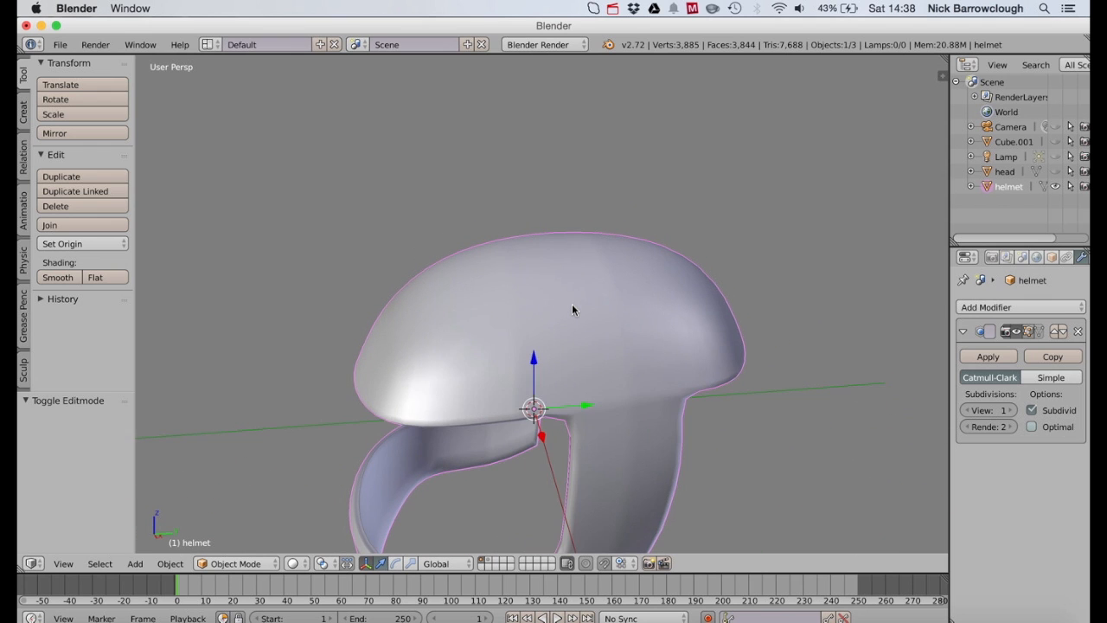
pyautogui.hscroll(1, 572, 308)
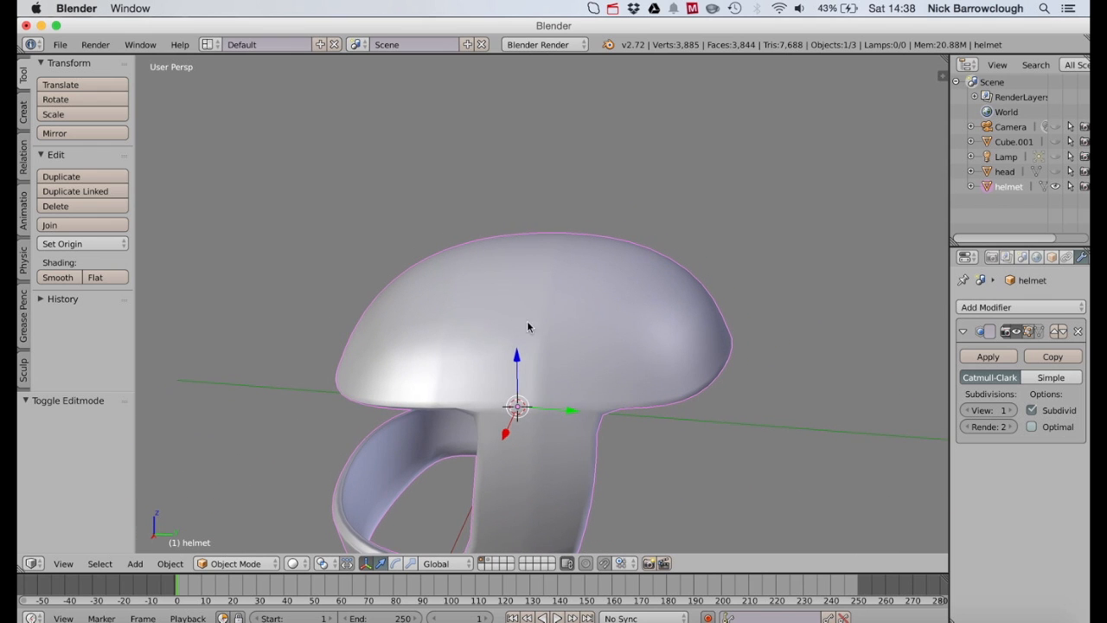
# Step: Set the Subdivision Surface modifier's view subdivisions to 2 and check the helmet's surface
pyautogui.click(1014, 410)
pyautogui.hscroll(-10, 511, 288)
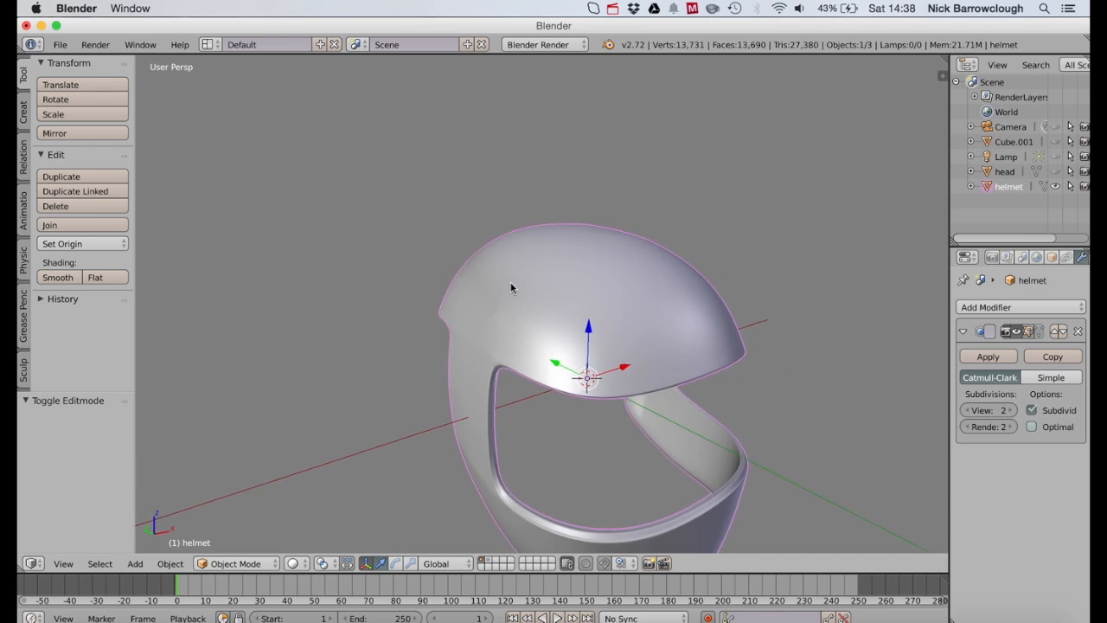
pyautogui.scroll(5, 511, 288)
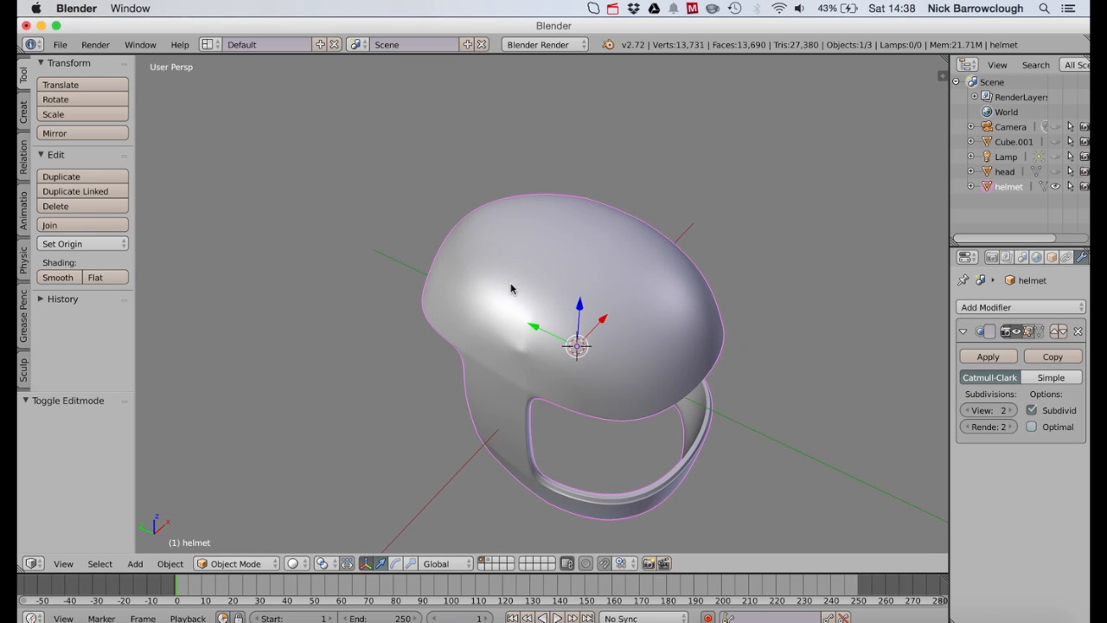
# Step: Return to Edit Mode and merge the doubled vertices in the seam's first row above the rim, using At Last
pyautogui.click(235, 563)
pyautogui.click(233, 529)
pyautogui.scroll(3, 550, 325)
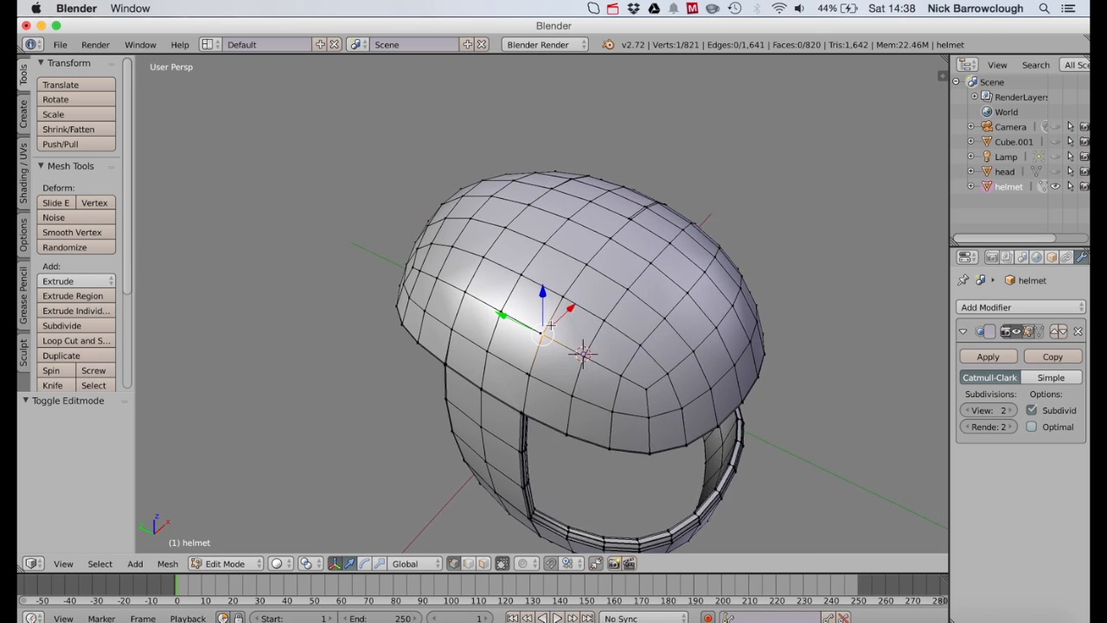
pyautogui.scroll(2, 550, 325)
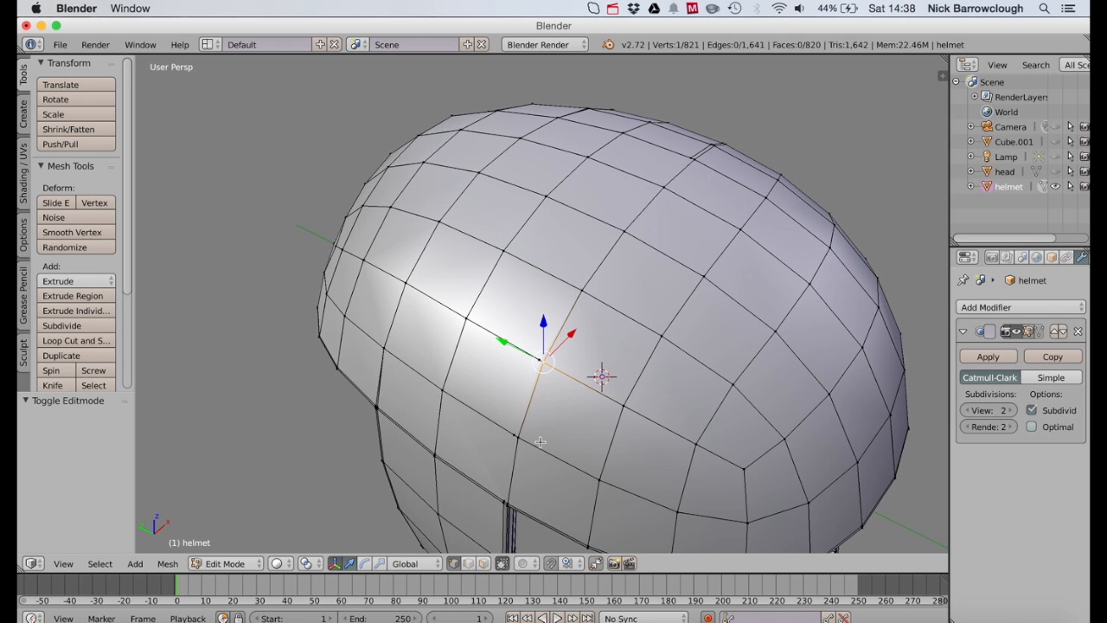
pyautogui.scroll(3, 540, 442)
pyautogui.scroll(-5, 539, 442)
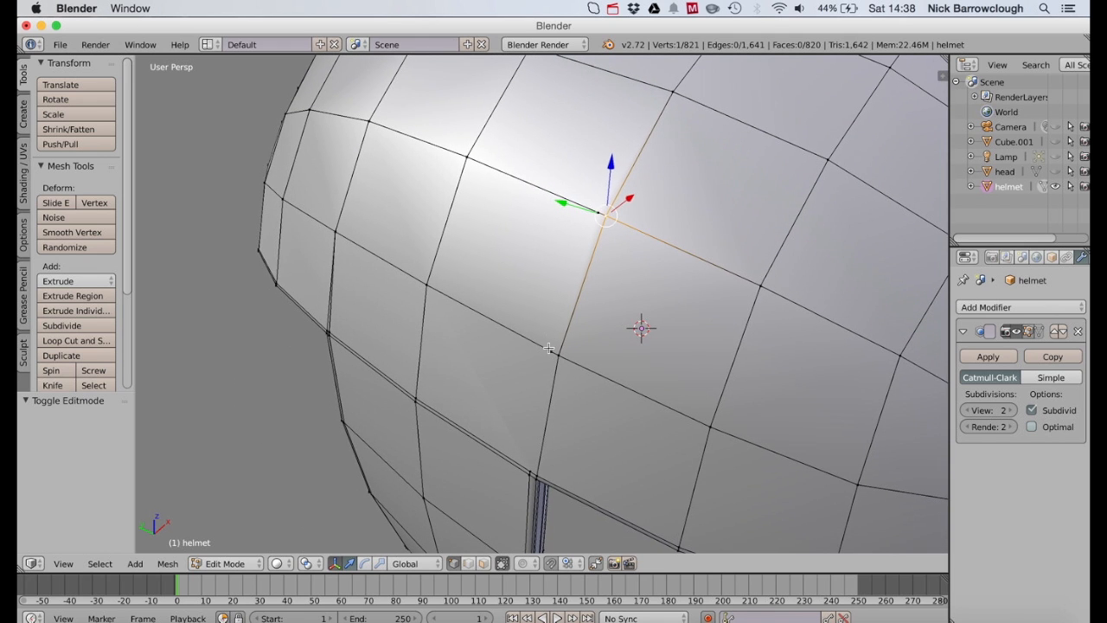
pyautogui.rightClick(548, 348)
pyautogui.click(550, 351)
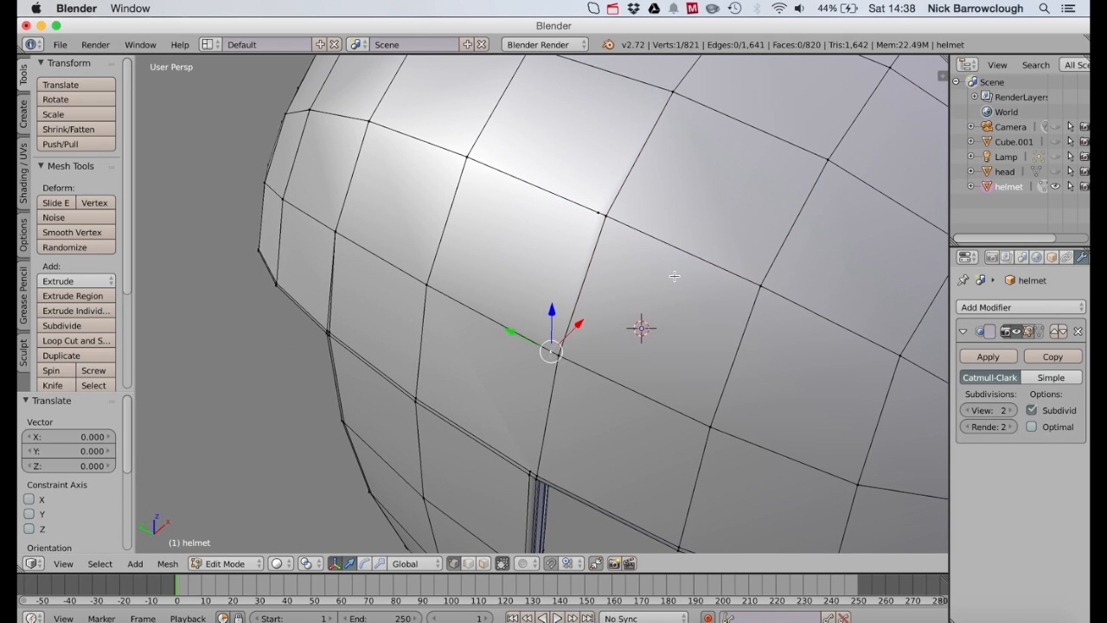
pyautogui.keyDown('shift'); pyautogui.rightClick(558, 355); pyautogui.keyUp('shift')
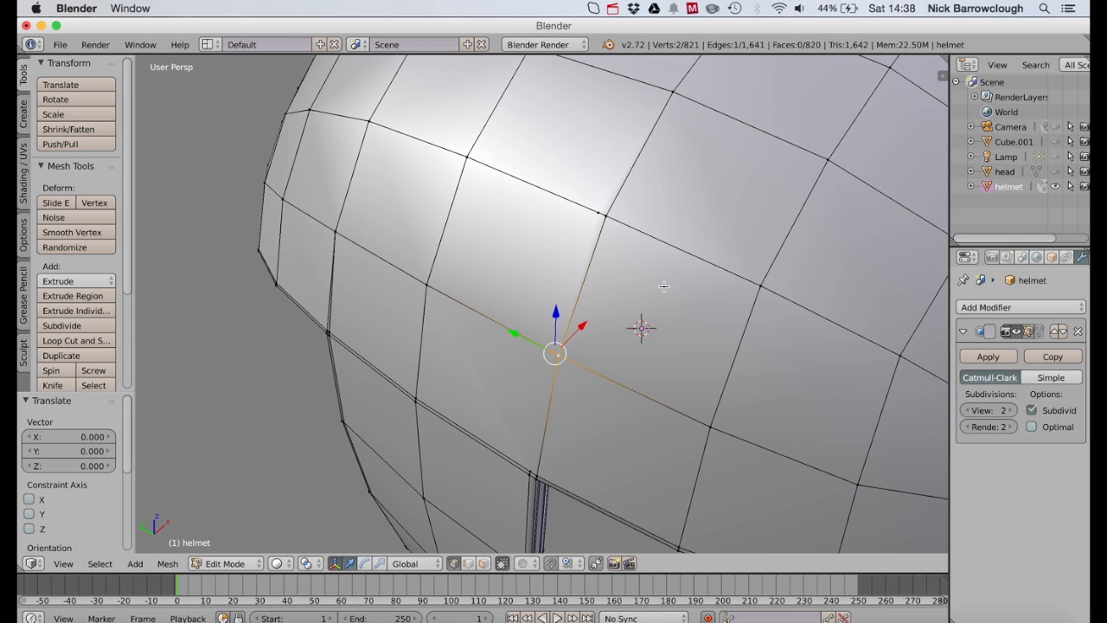
pyautogui.hotkey('alt', 'm')
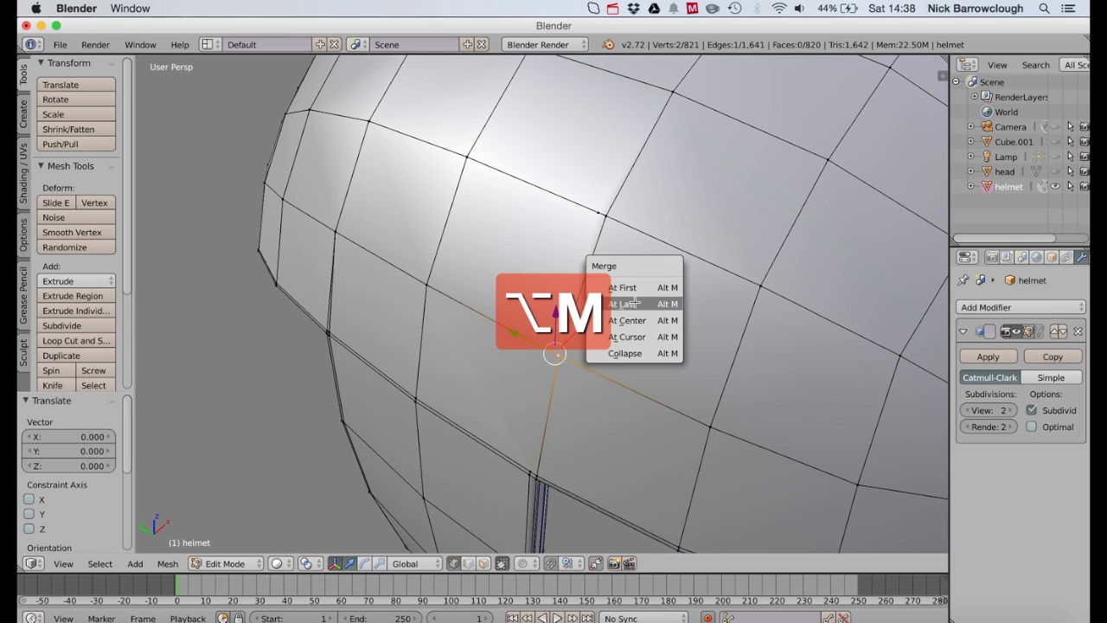
pyautogui.click(635, 302)
# Step: Merge the doubled vertices in the seam's second row above the rim, using At Last
pyautogui.rightClick(603, 215)
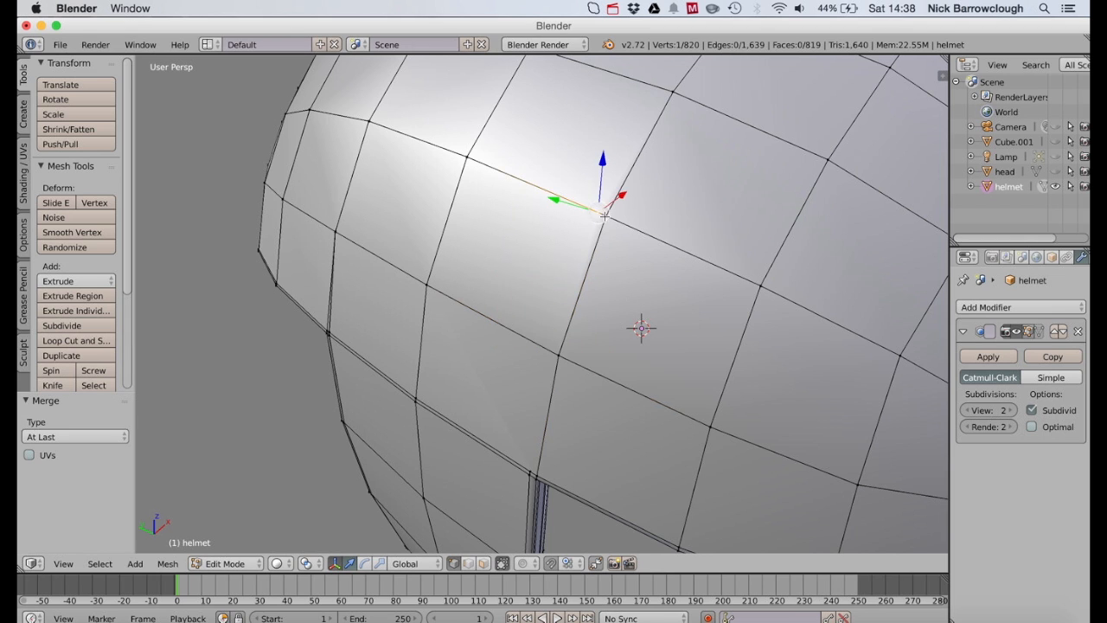
pyautogui.click(608, 216)
pyautogui.keyDown('shift'); pyautogui.rightClick(605, 216); pyautogui.keyUp('shift')
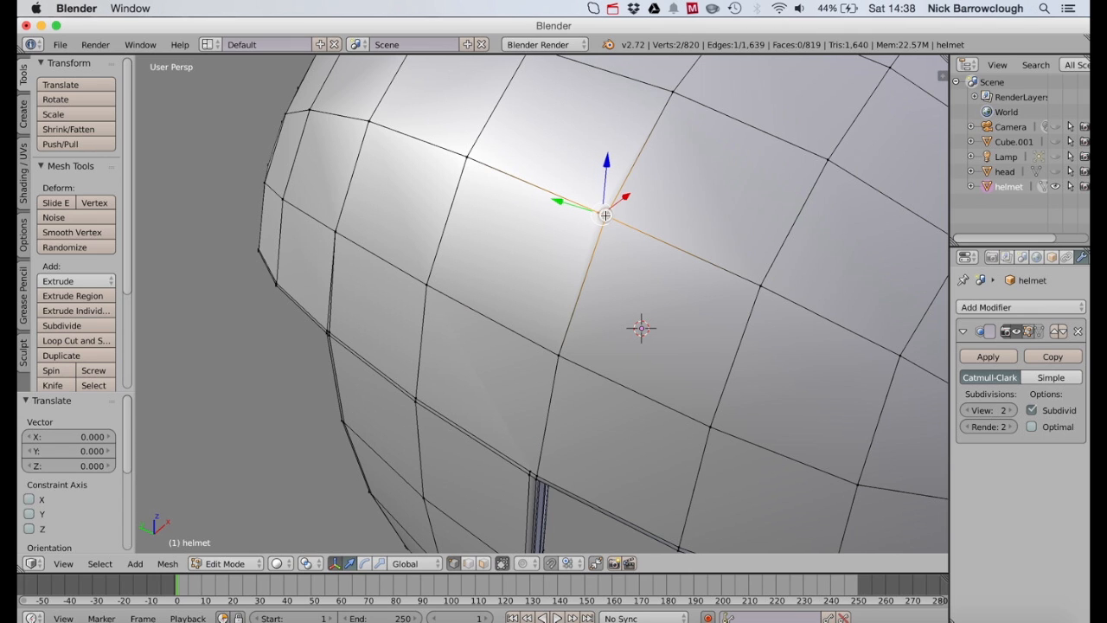
pyautogui.hotkey('alt', 'm')
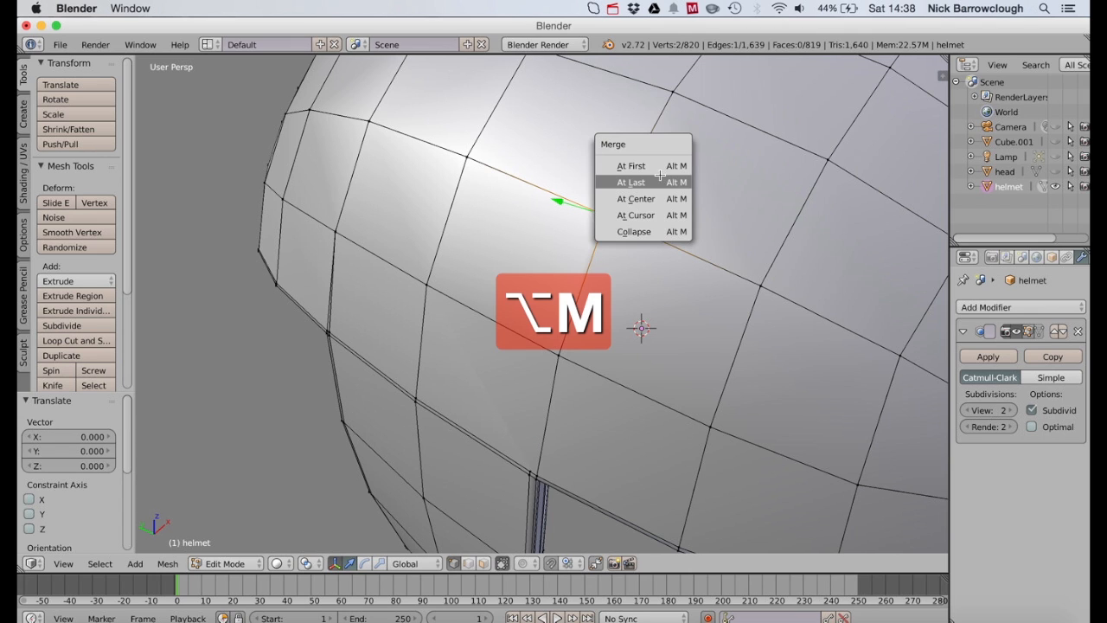
pyautogui.click(640, 182)
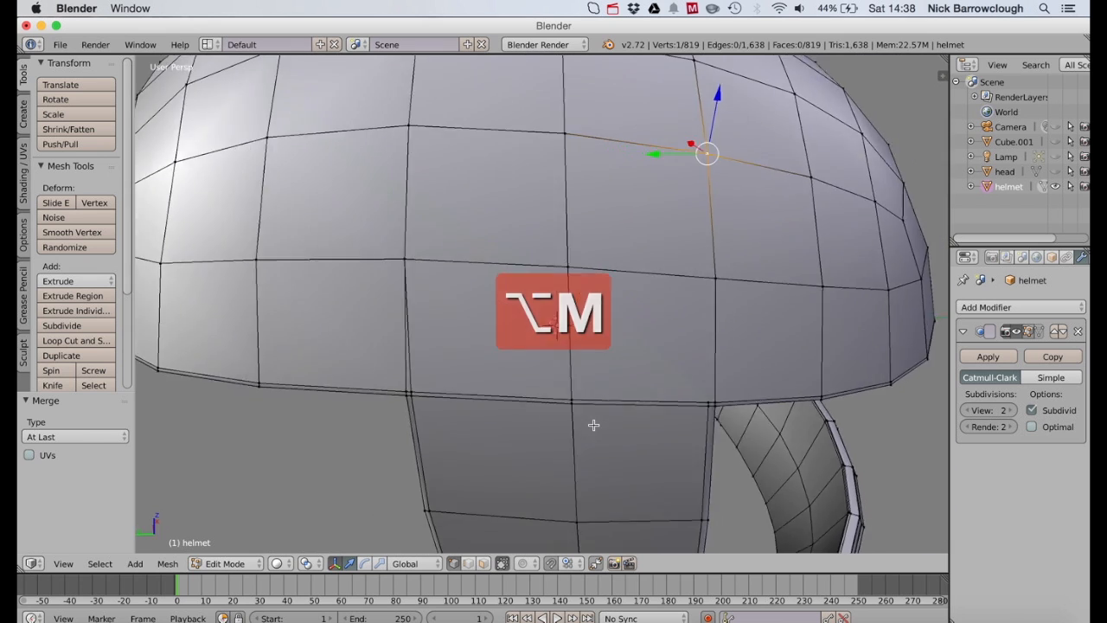
pyautogui.scroll(-3, 593, 425)
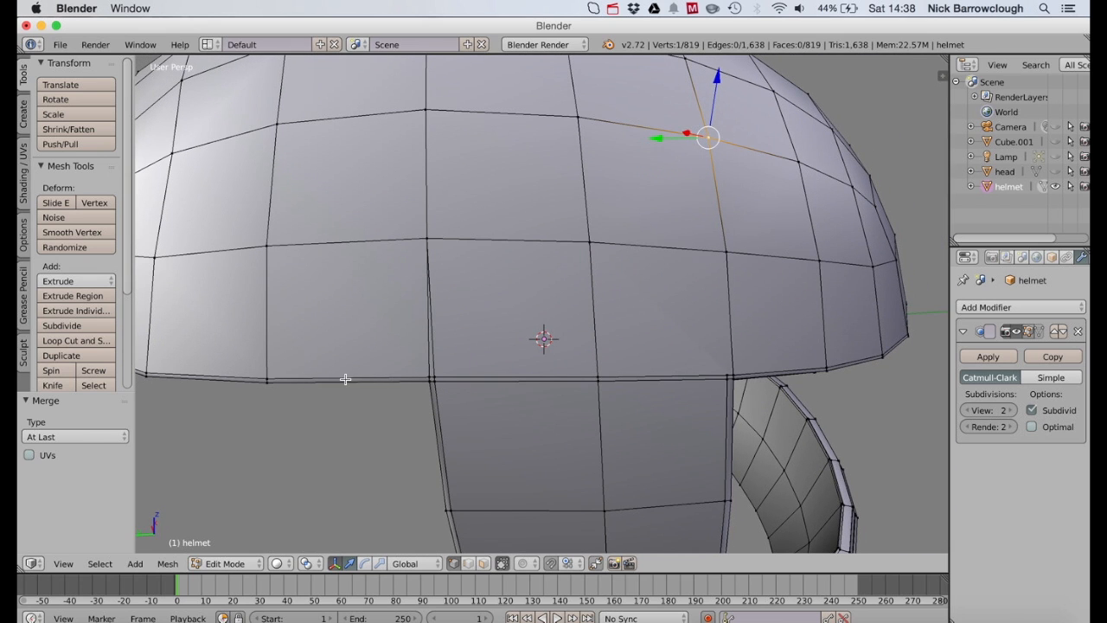
pyautogui.scroll(5, 454, 370)
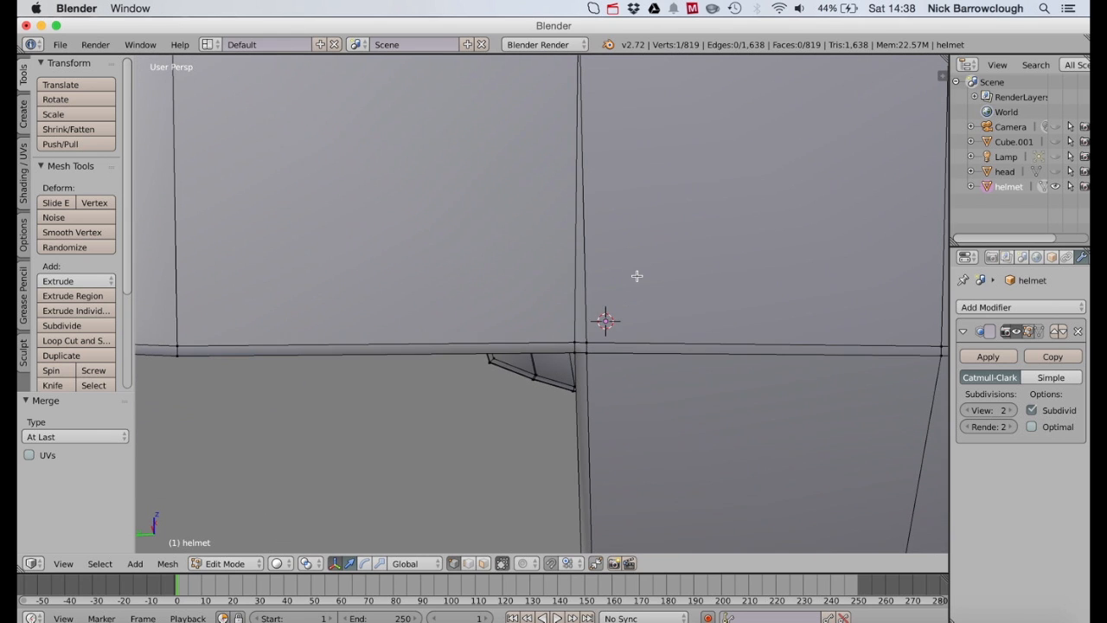
pyautogui.hscroll(3, 636, 276)
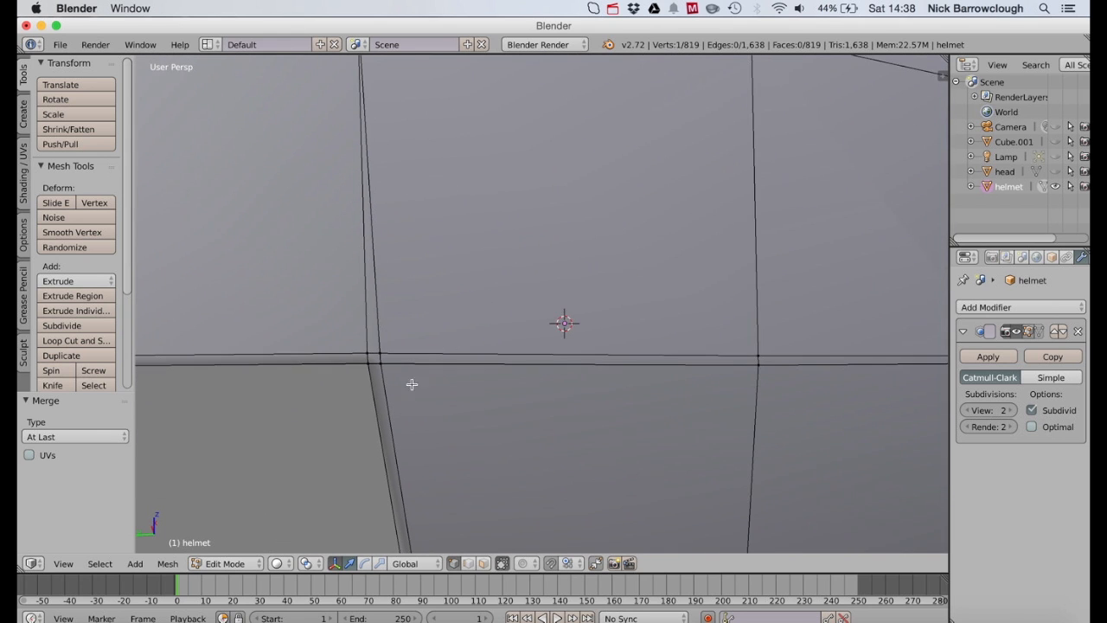
# Step: Inspect the doubled seam at the side opening's corner, and check the helmet's smoothed surface there in Object Mode
pyautogui.scroll(-5, 405, 277)
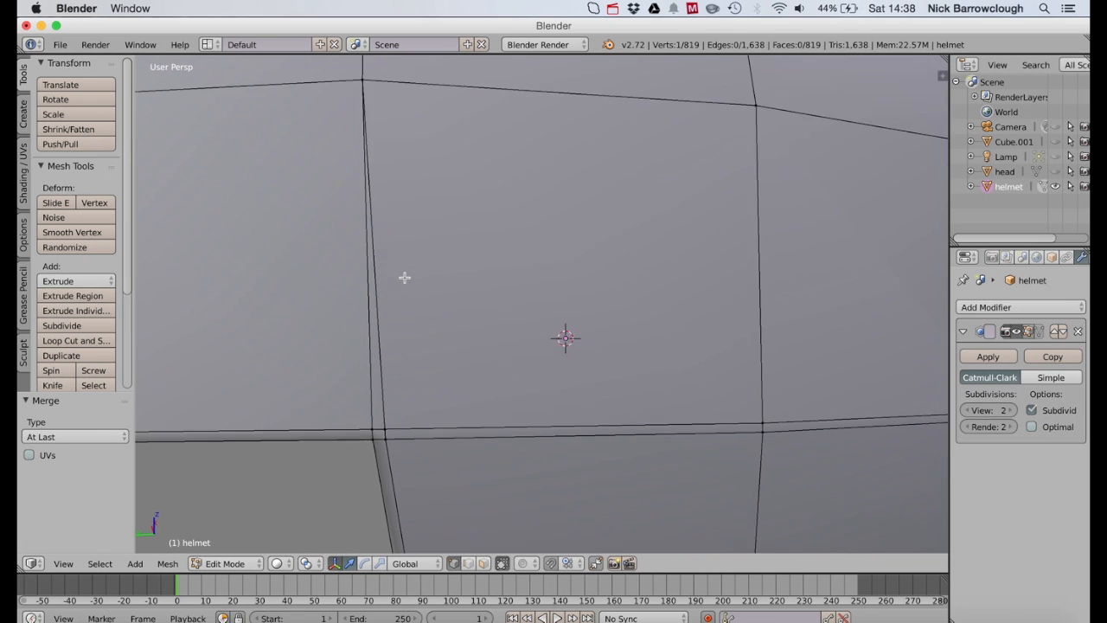
pyautogui.scroll(-5, 404, 277)
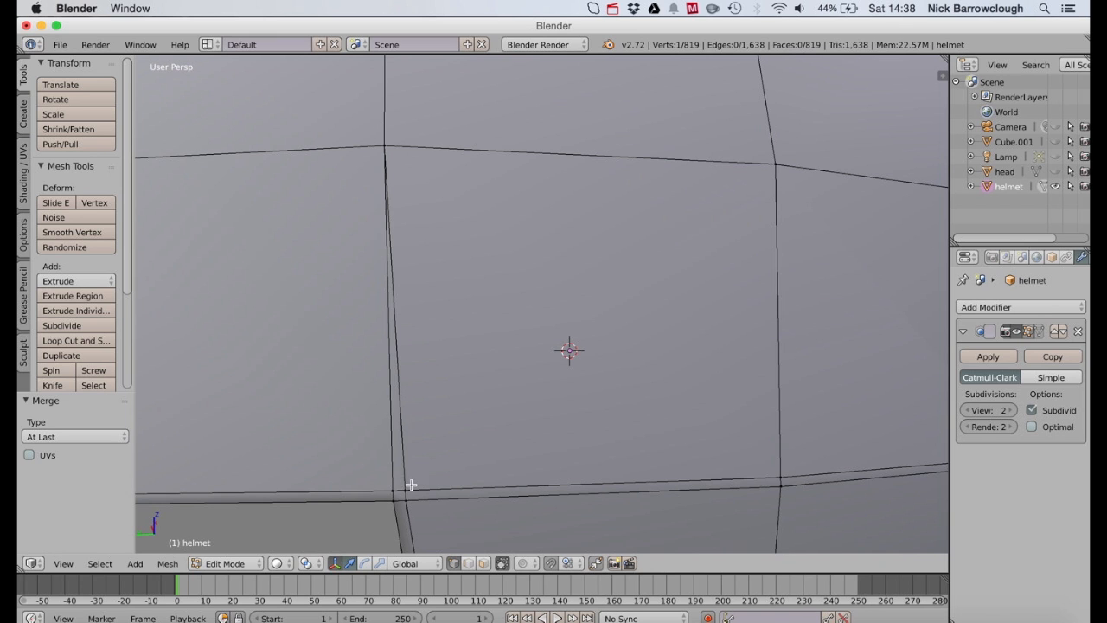
pyautogui.scroll(-6, 443, 472)
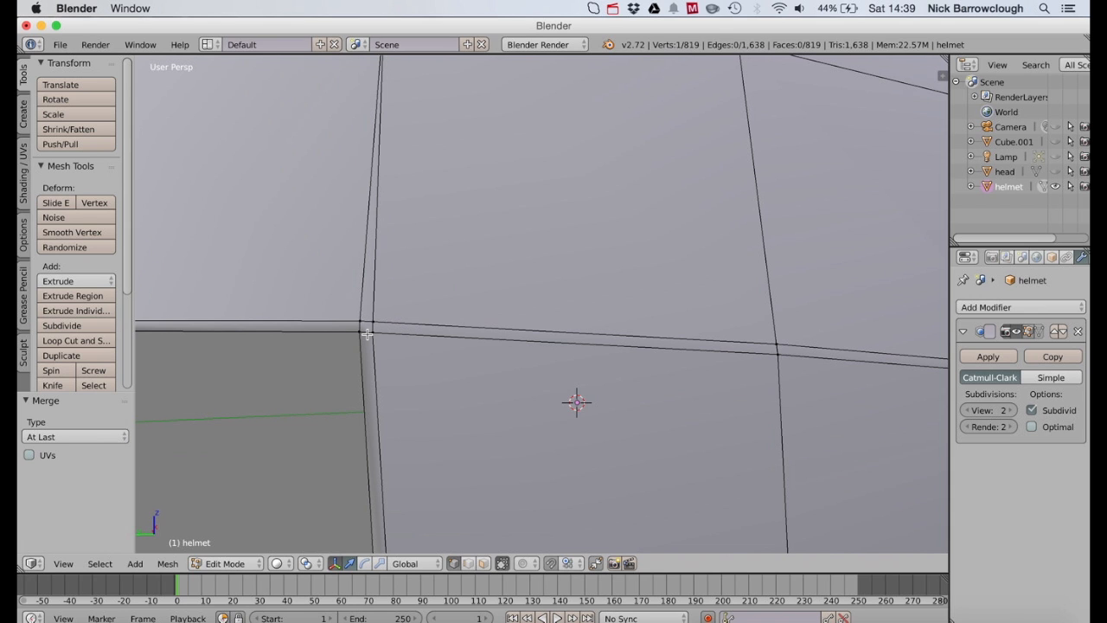
pyautogui.click(210, 563)
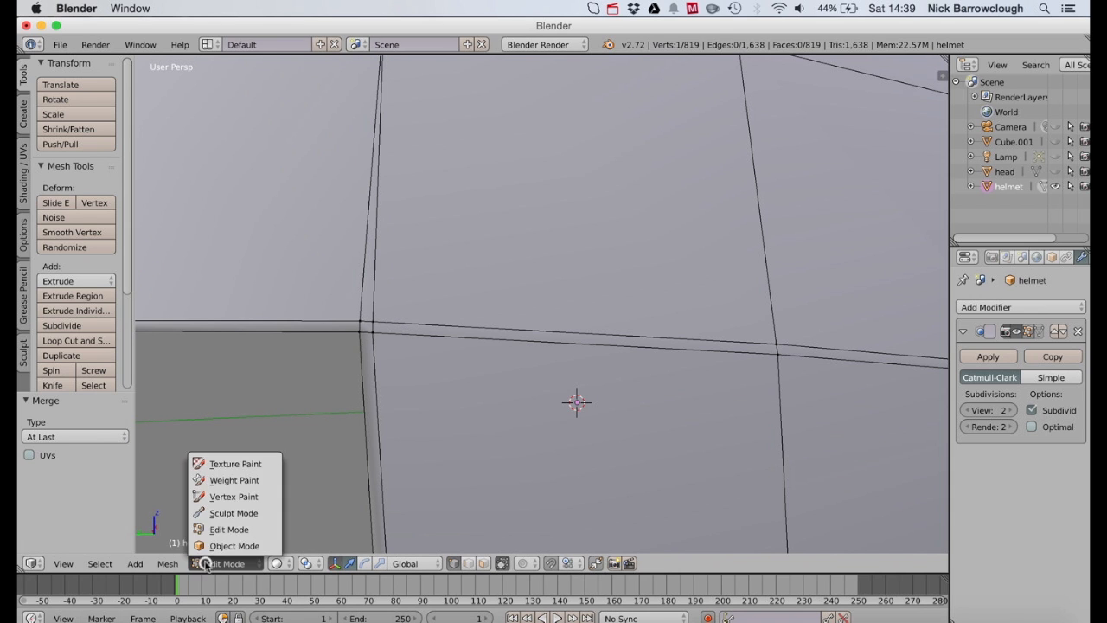
pyautogui.click(214, 545)
pyautogui.scroll(-5, 476, 158)
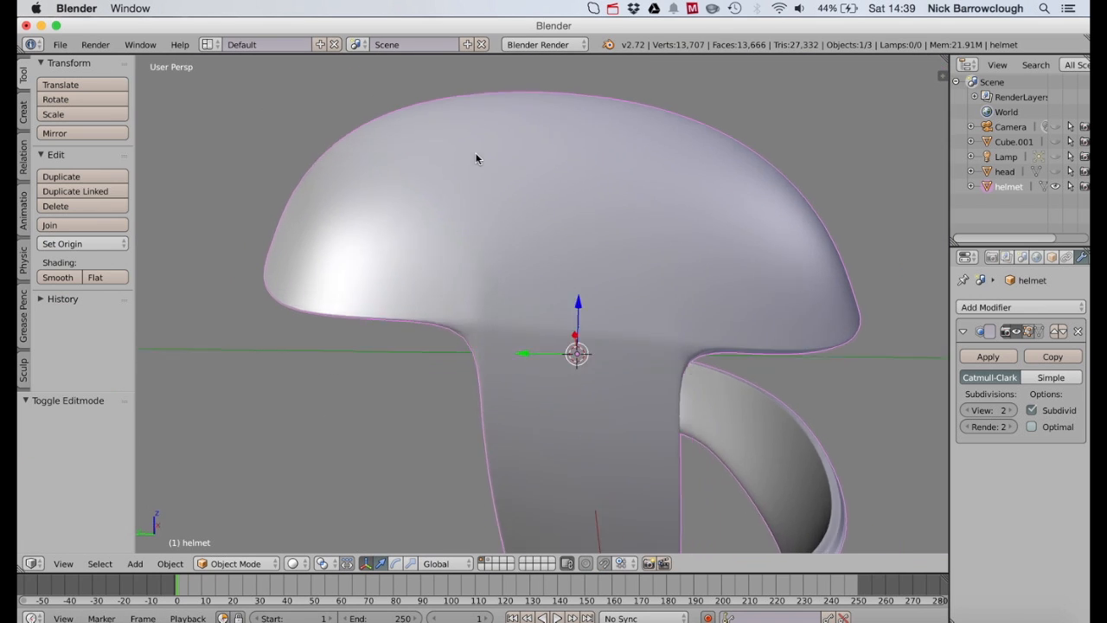
pyautogui.scroll(6, 562, 301)
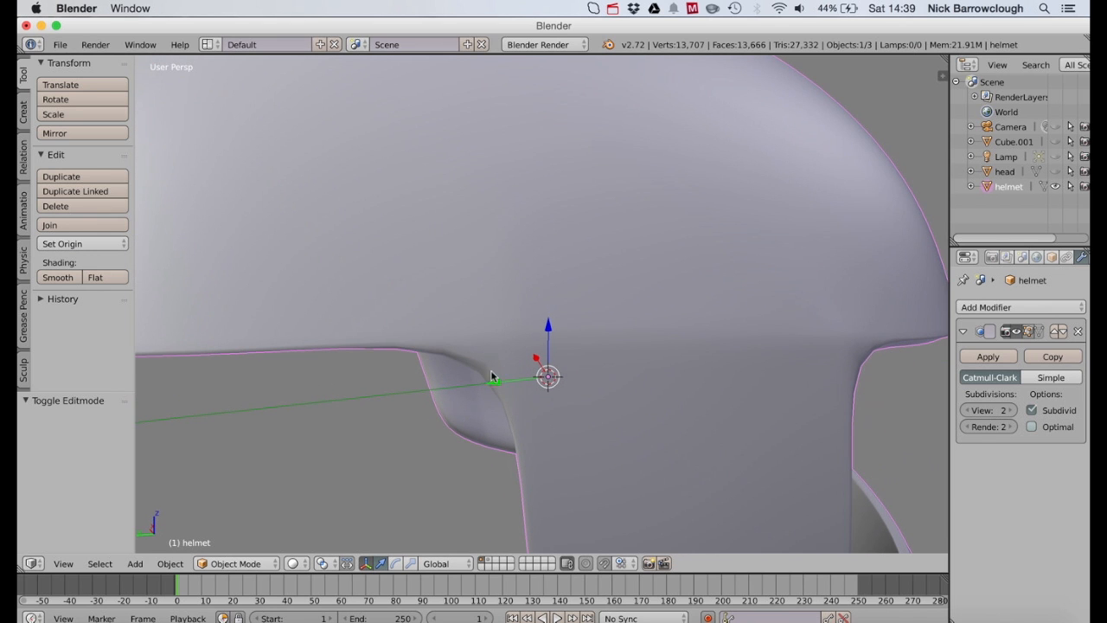
# Step: Return to Edit Mode and try merging the two upper seam vertices at the side opening's corner, using At First
pyautogui.click(247, 563)
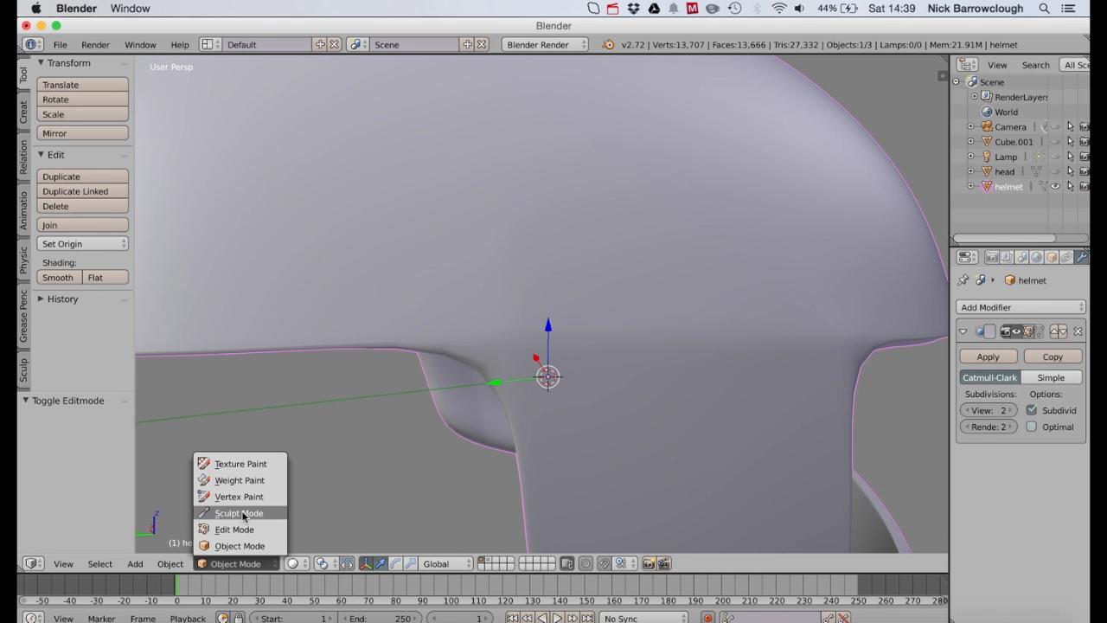
pyautogui.click(233, 528)
pyautogui.scroll(4, 580, 271)
pyautogui.scroll(-3, 583, 277)
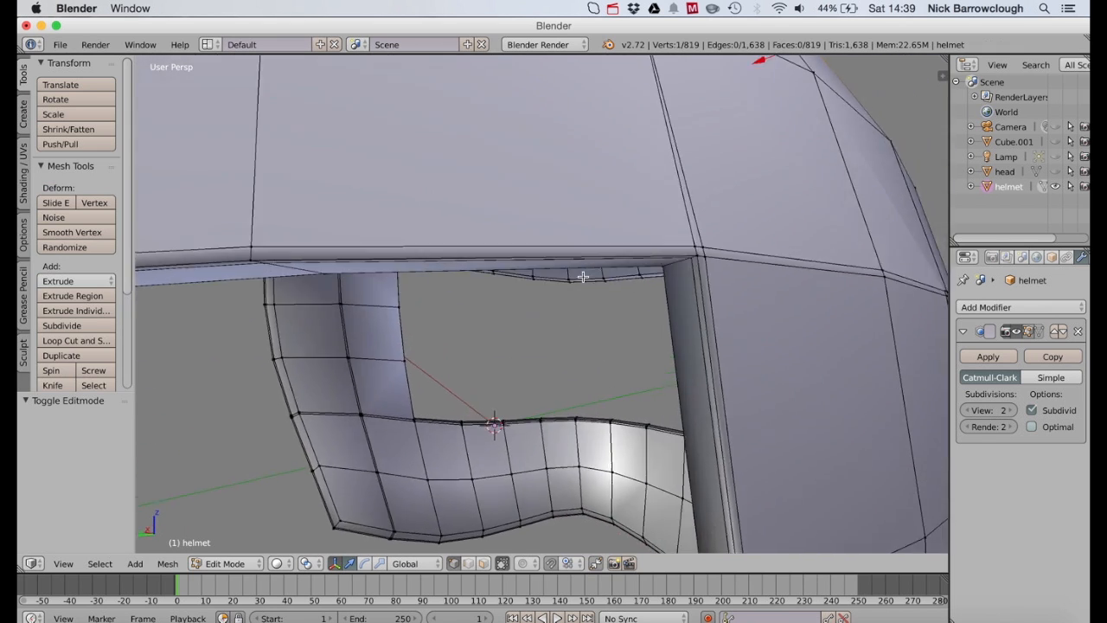
pyautogui.hscroll(10, 583, 277)
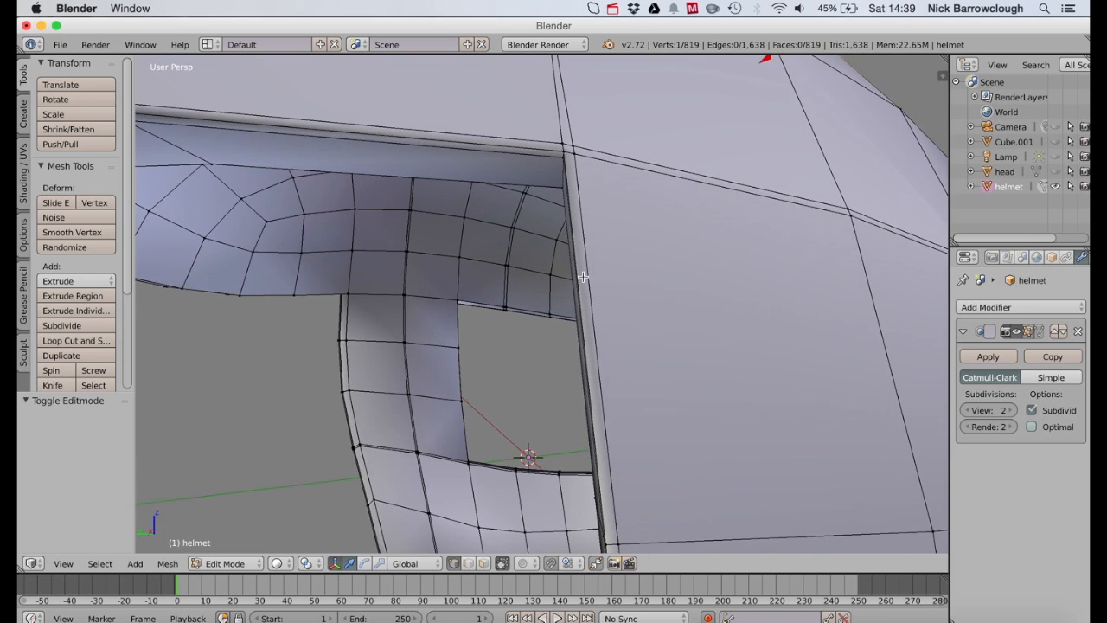
pyautogui.hscroll(8, 570, 164)
pyautogui.scroll(5, 630, 151)
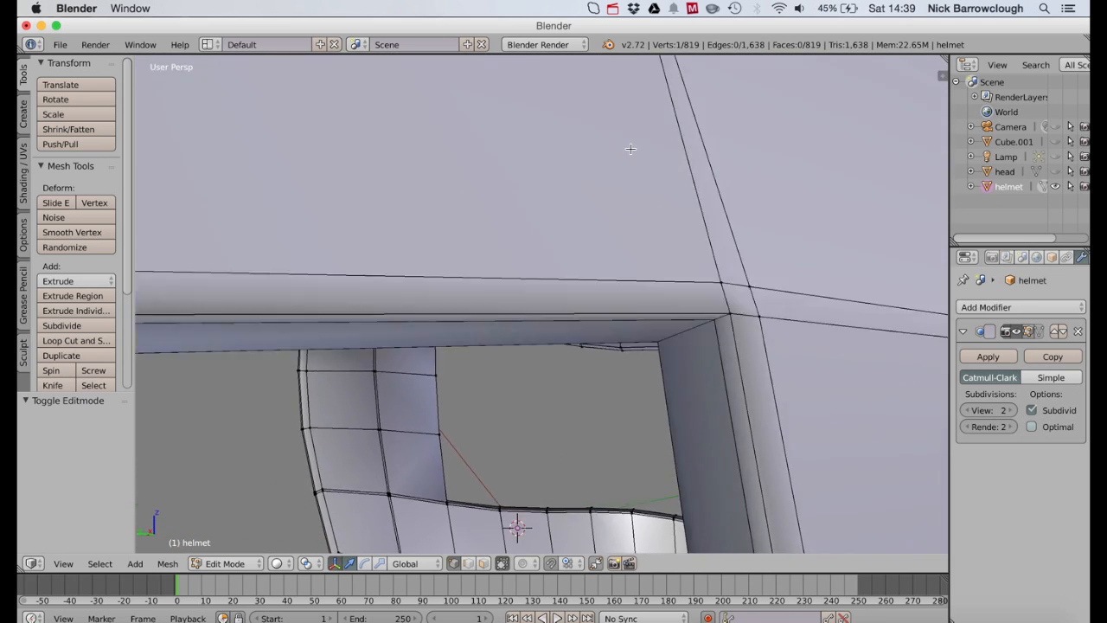
pyautogui.scroll(-4, 492, 334)
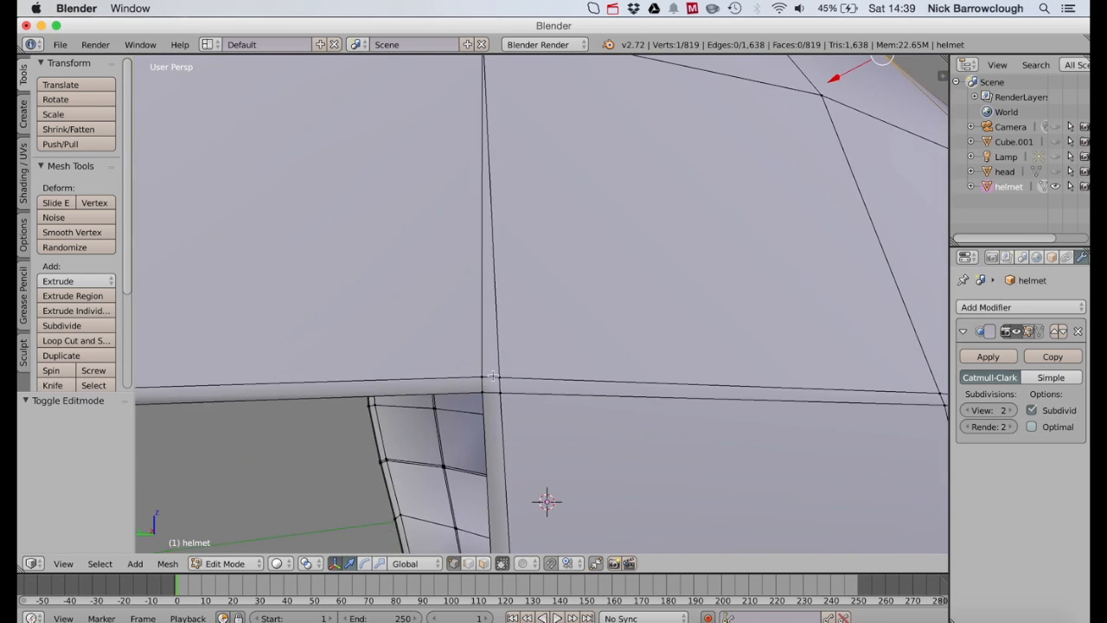
pyautogui.keyDown('shift'); pyautogui.rightClick(482, 375); pyautogui.keyUp('shift')
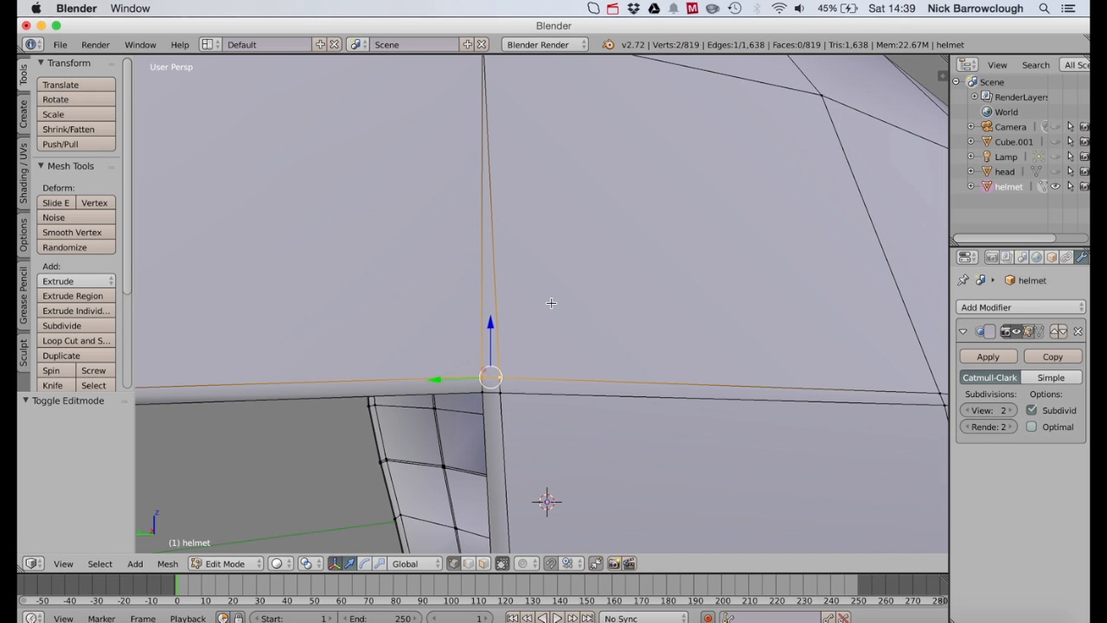
pyautogui.hotkey('alt', 'm')
pyautogui.click(528, 290)
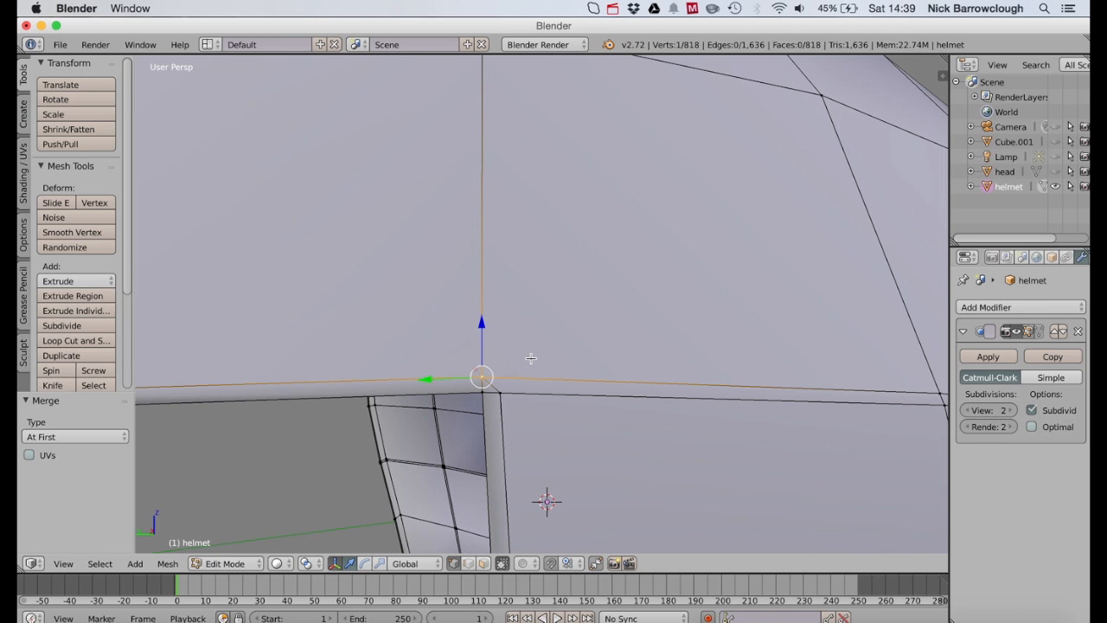
# Step: Switch to Object Mode, check the helmet's surface around the side strap and apply smooth shading
pyautogui.click(227, 563)
pyautogui.click(239, 546)
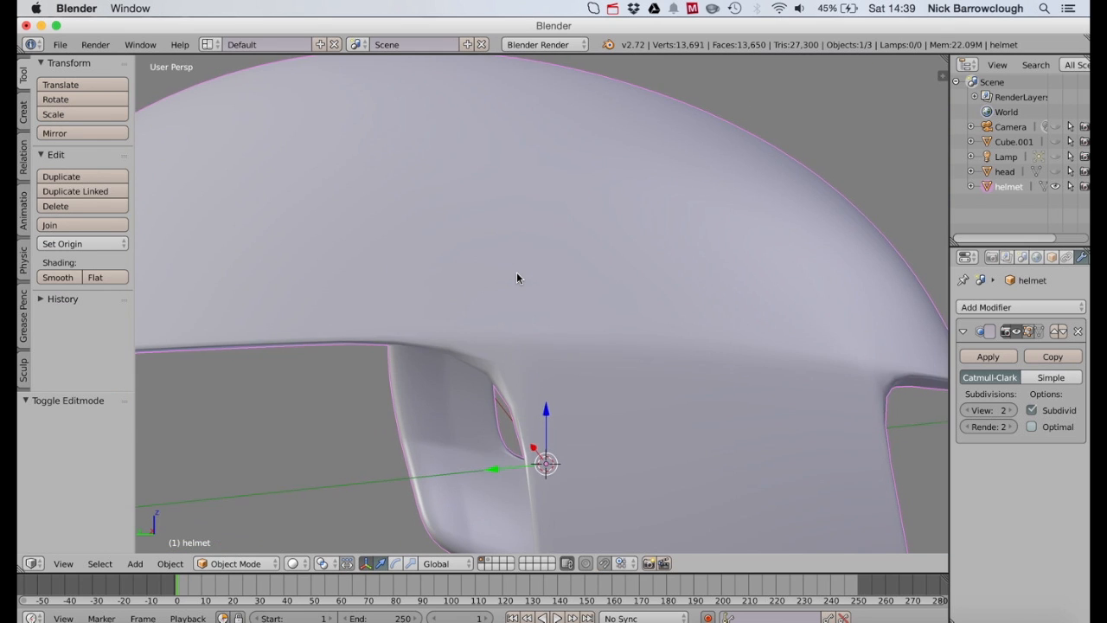
pyautogui.scroll(-3, 517, 277)
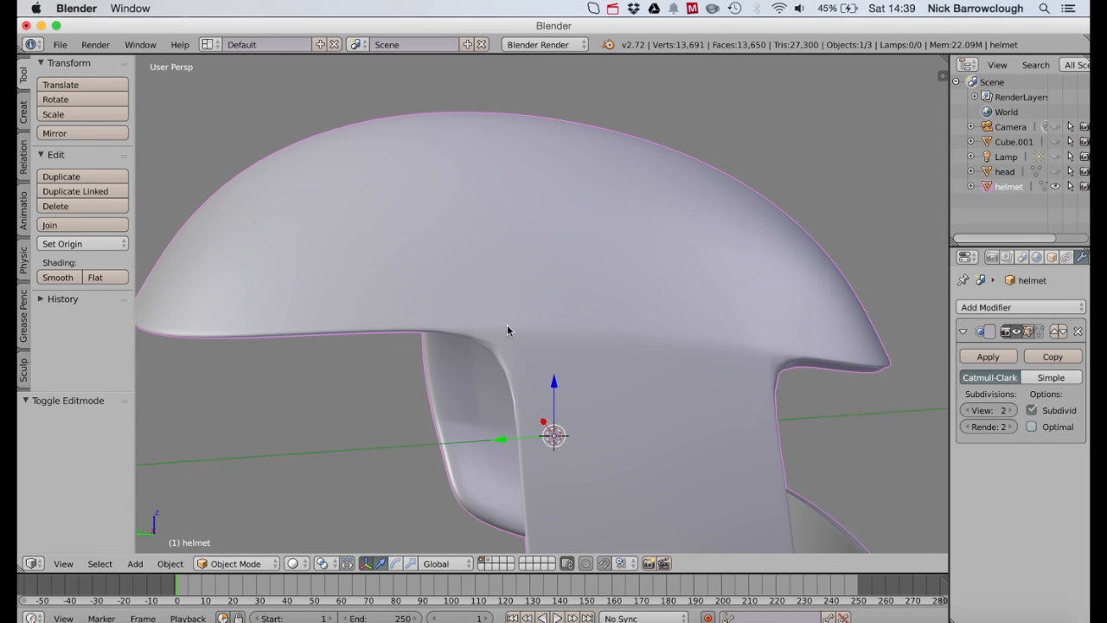
pyautogui.hscroll(10, 588, 319)
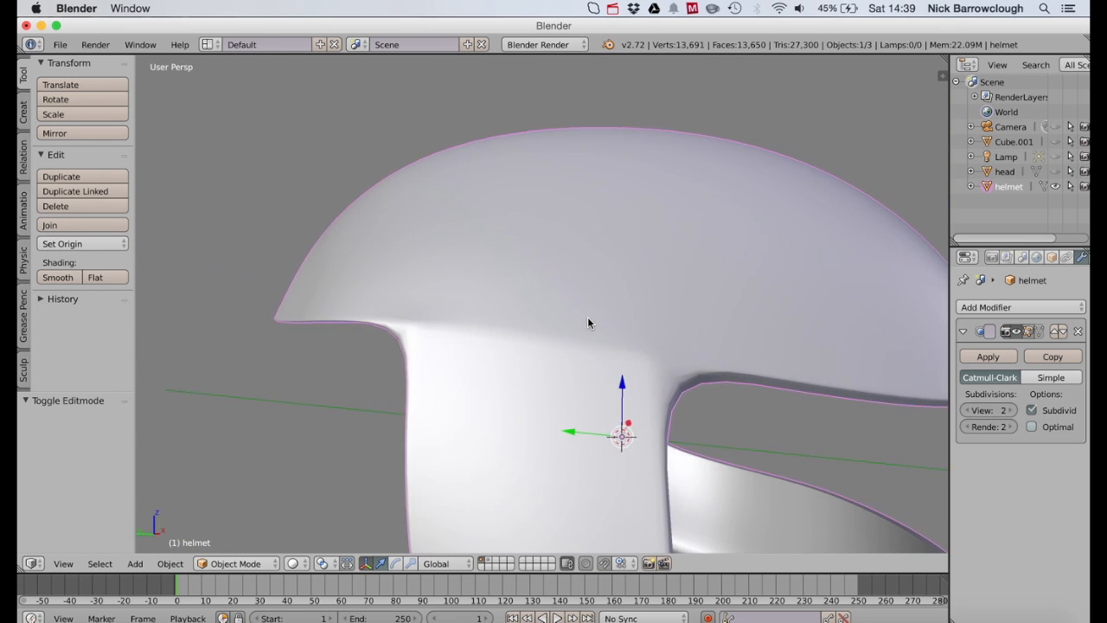
pyautogui.click(58, 277)
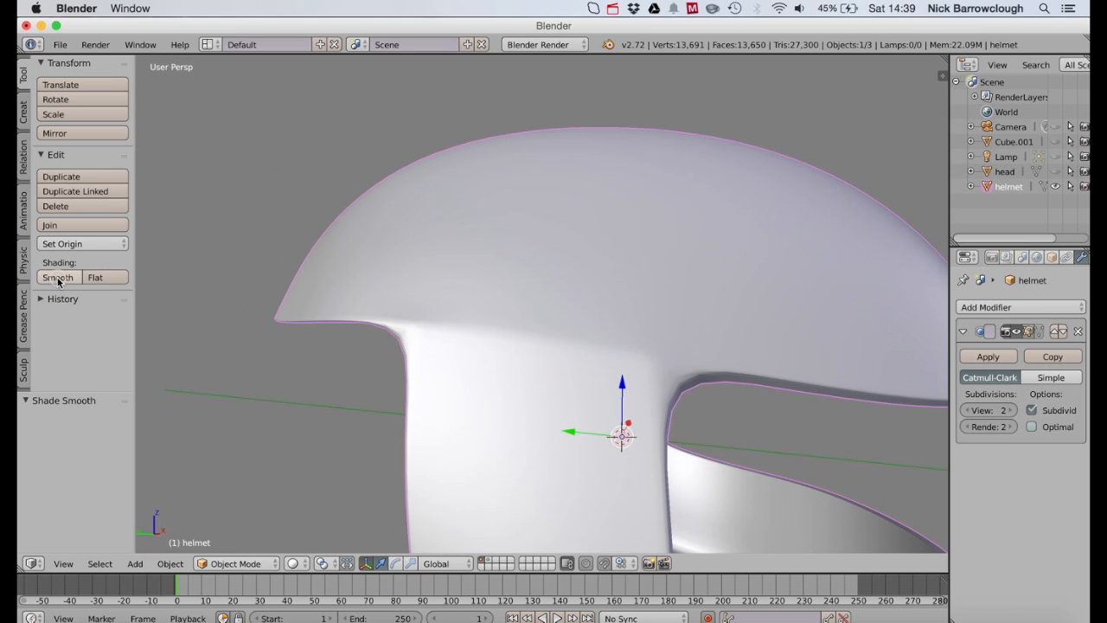
# Step: Compare the helmet at view subdivision levels 3 and 2 in wireframe, ending at level 2 in solid display
pyautogui.click(1012, 411)
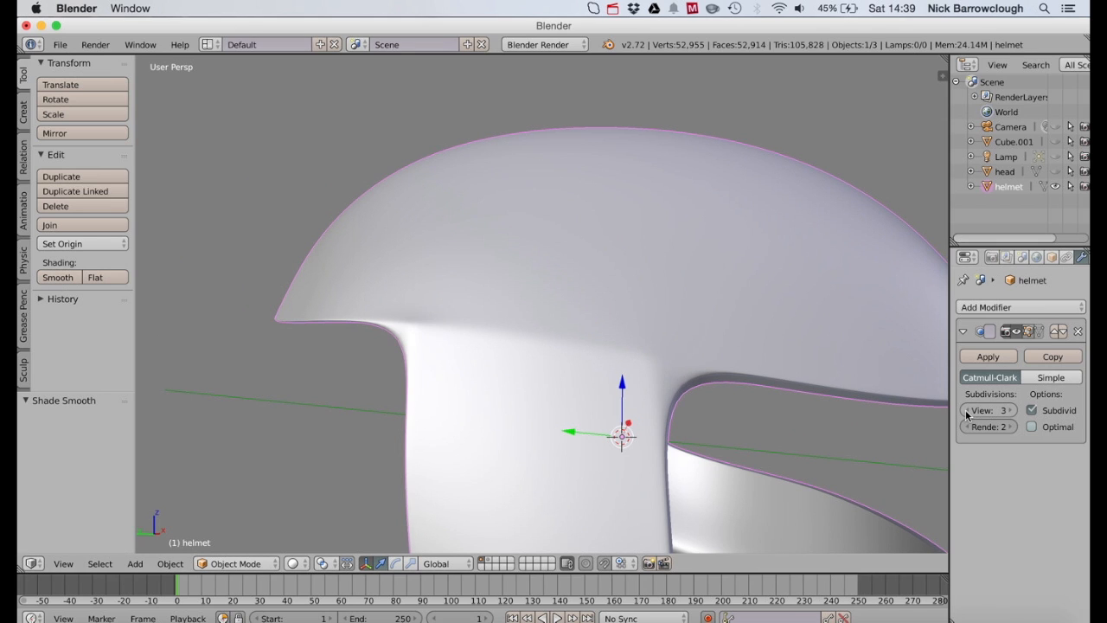
pyautogui.scroll(-5, 479, 286)
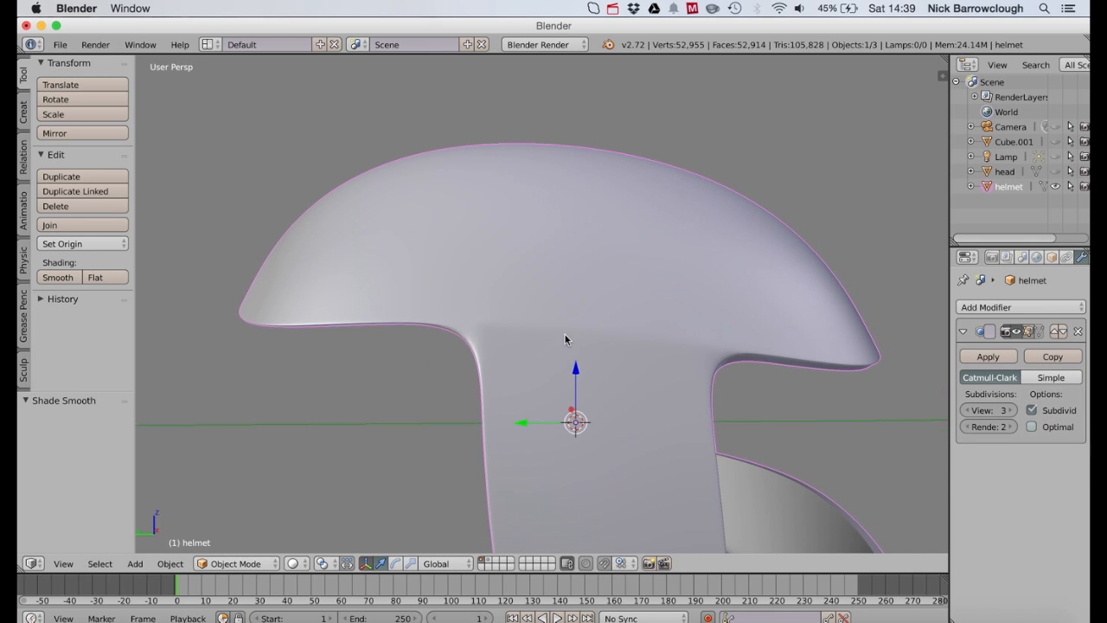
pyautogui.press('z')
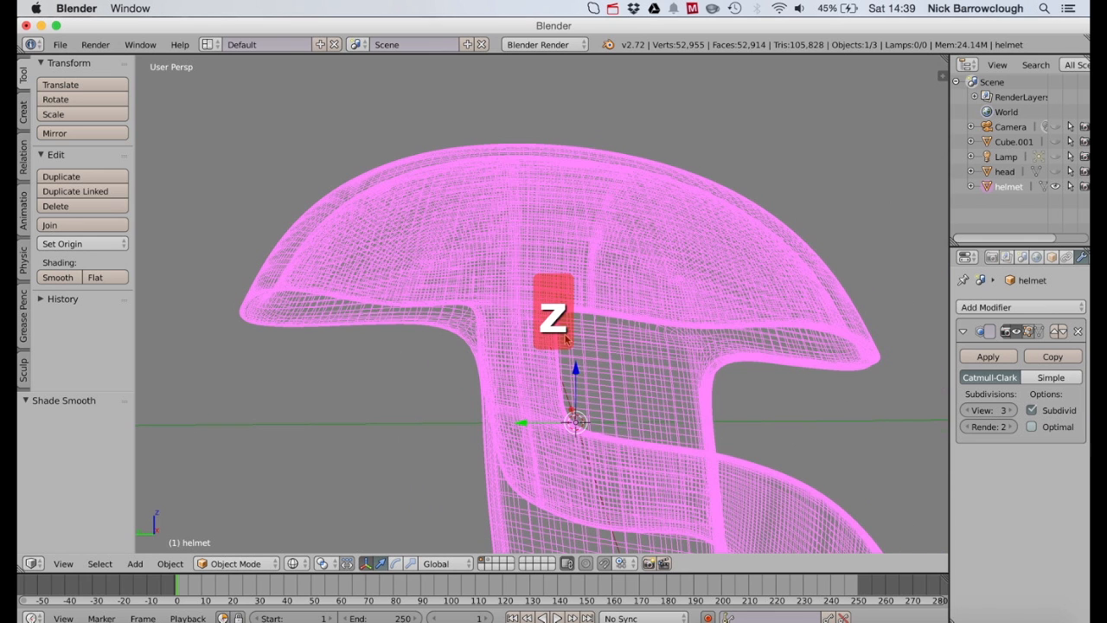
pyautogui.click(964, 412)
pyautogui.click(1012, 411)
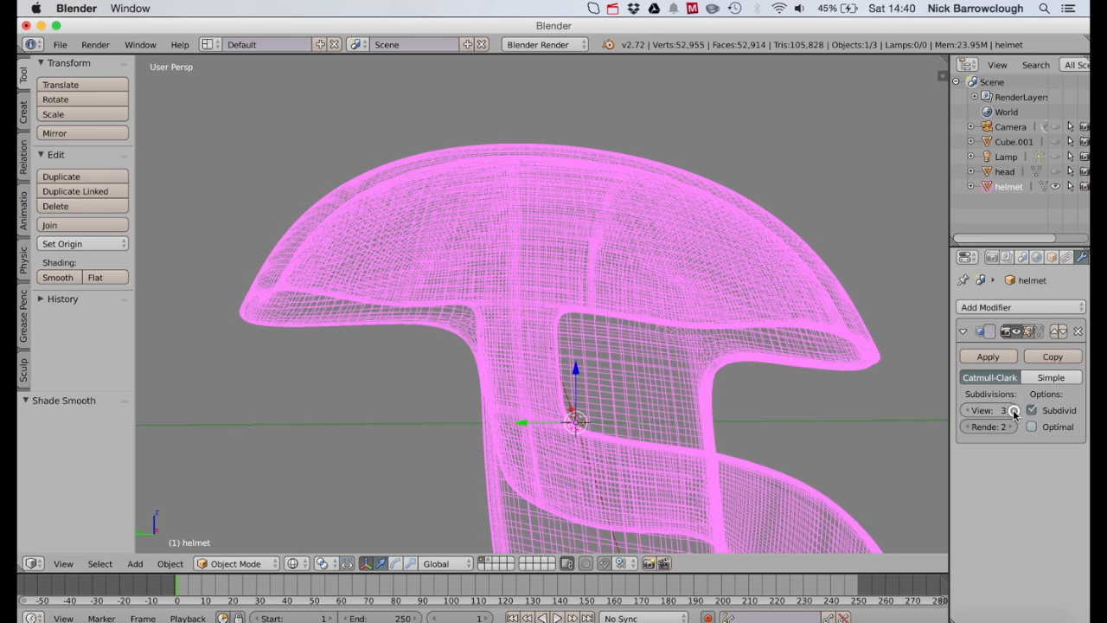
pyautogui.click(967, 411)
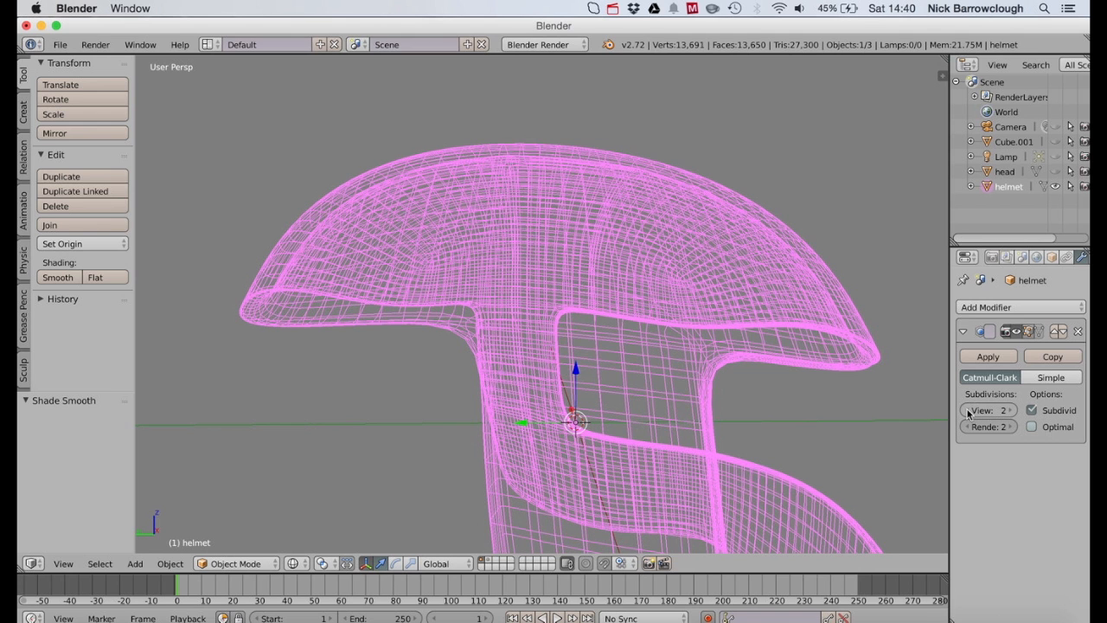
pyautogui.press('z')
pyautogui.scroll(5, 409, 228)
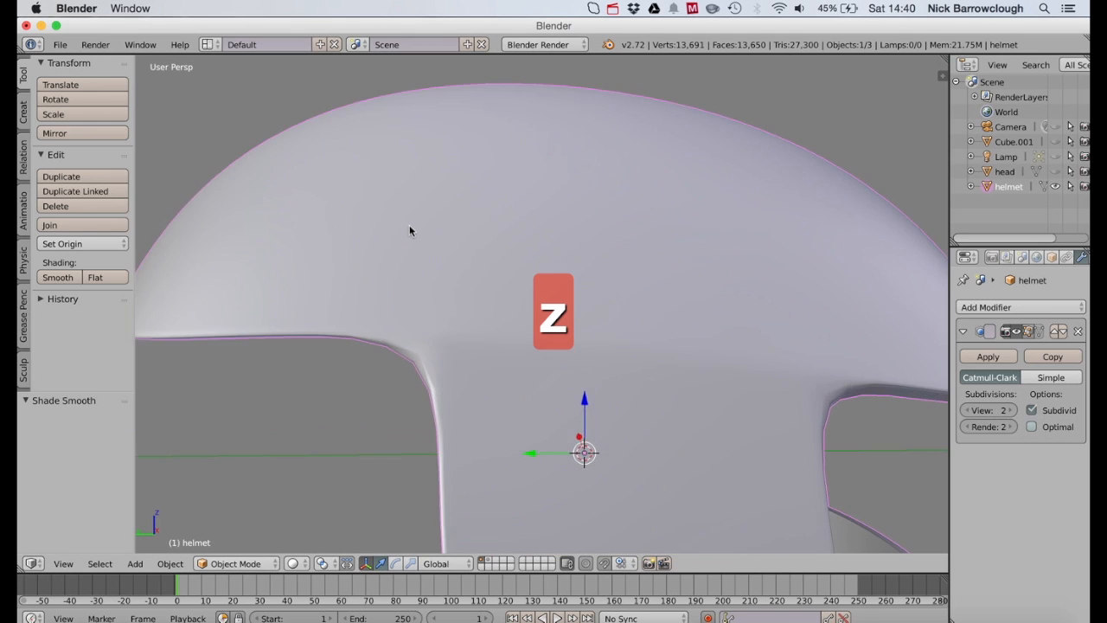
# Step: Return to Edit Mode and undo the At First merge at the side opening's corner
pyautogui.click(229, 564)
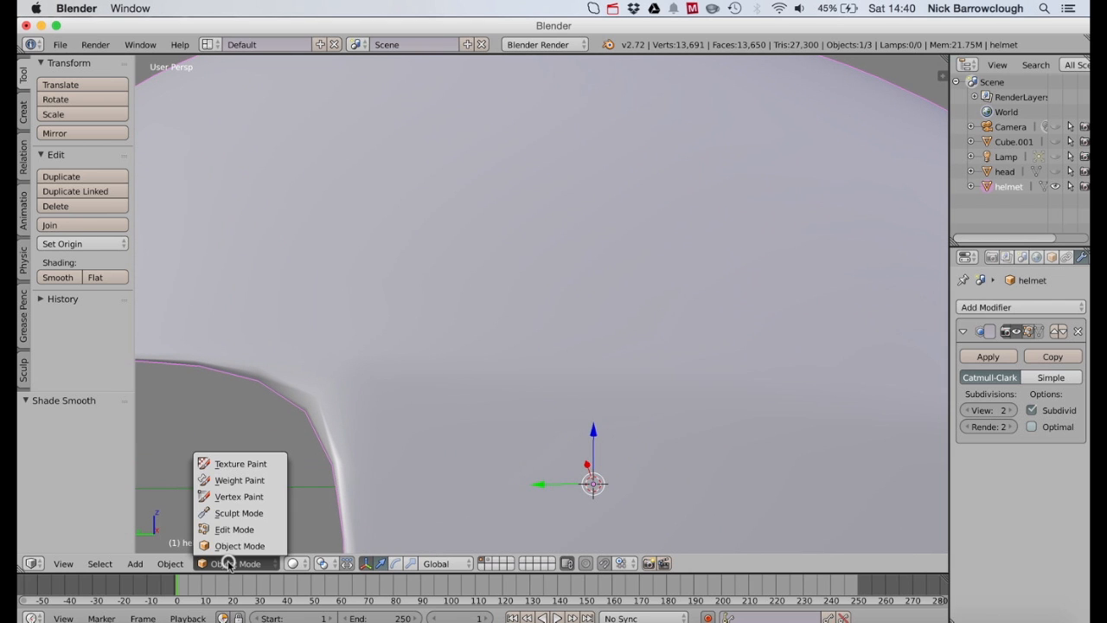
pyautogui.click(235, 528)
pyautogui.hscroll(-5, 397, 289)
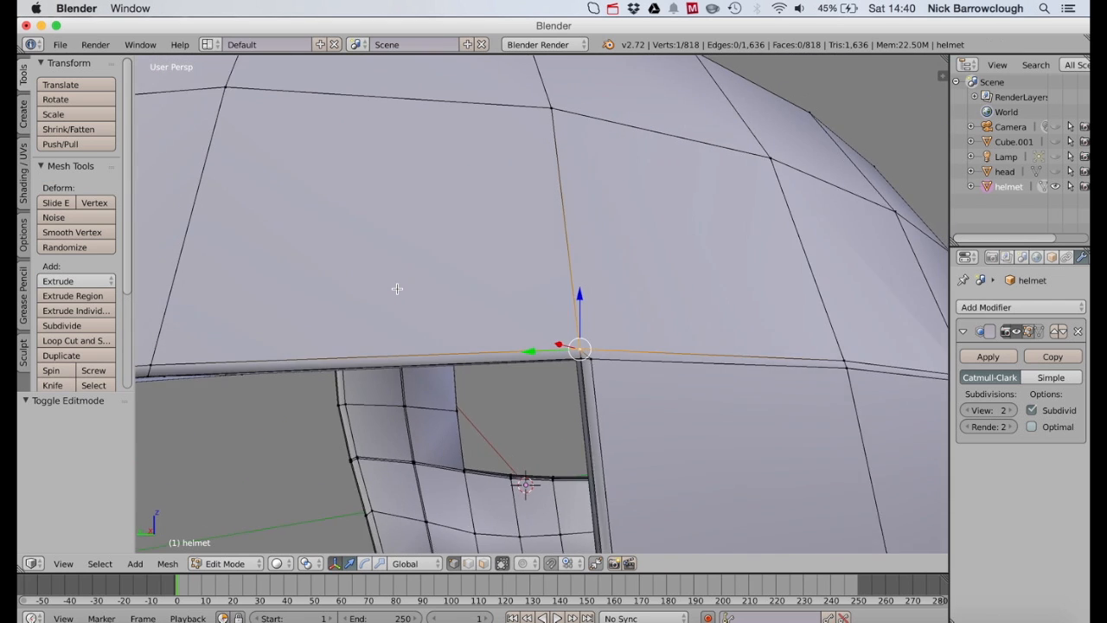
pyautogui.press('super+z')
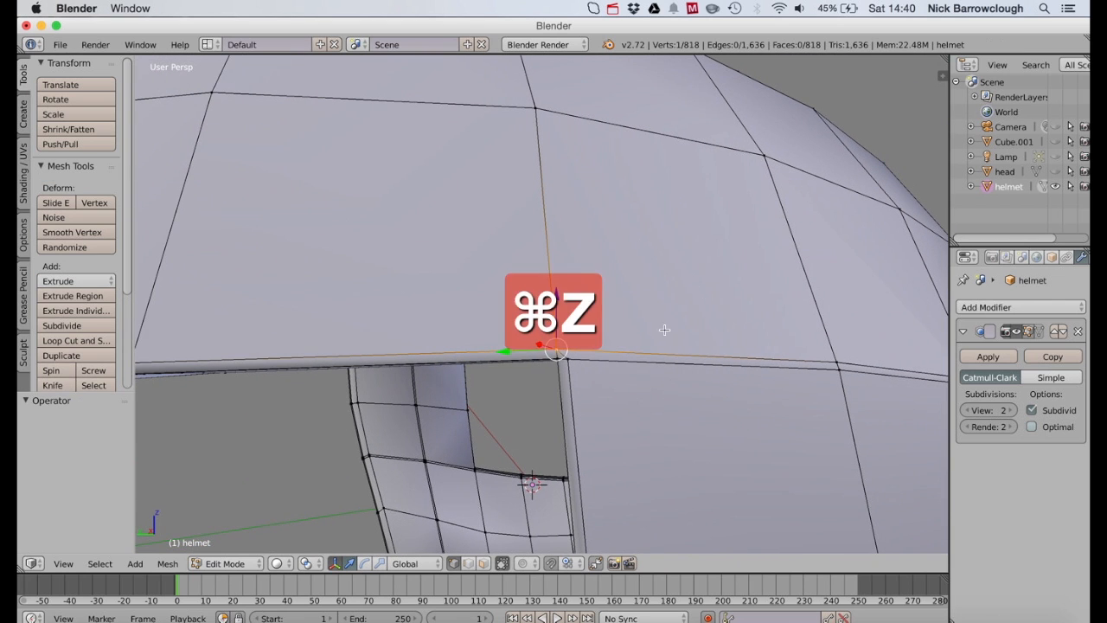
pyautogui.press('super+z')
# Step: Use the Knife to cut a short edge across the narrow rim strip, between the doubled seam vertices at the opening's corner
pyautogui.scroll(3, 620, 272)
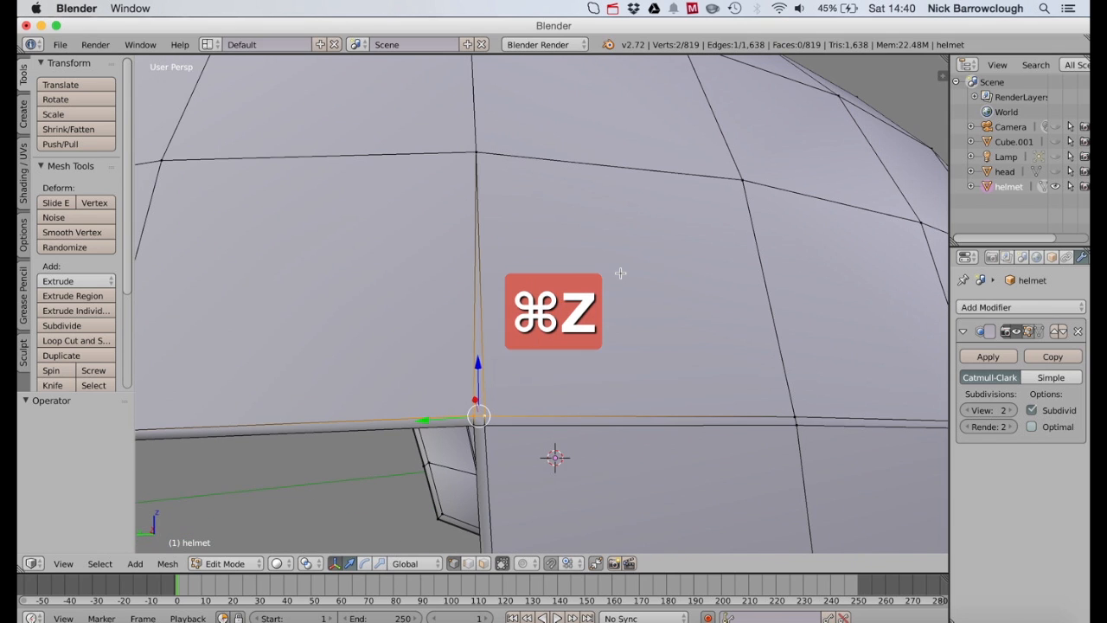
pyautogui.scroll(10, 519, 450)
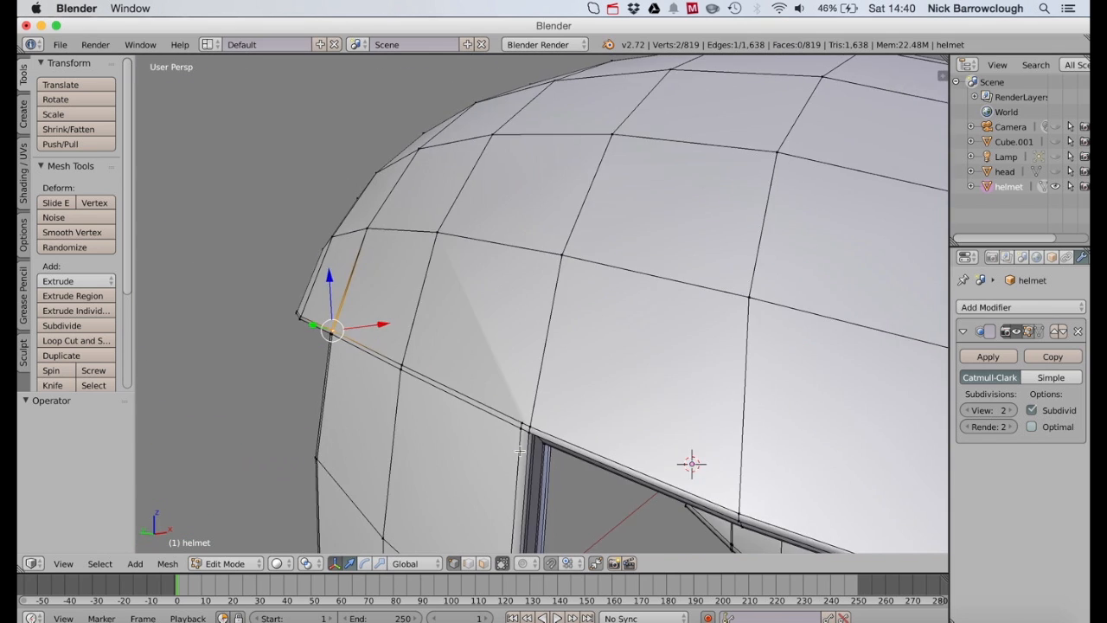
pyautogui.scroll(5, 519, 451)
pyautogui.keyDown('ctrl'); pyautogui.scroll(10, 523, 452); pyautogui.keyUp('ctrl')
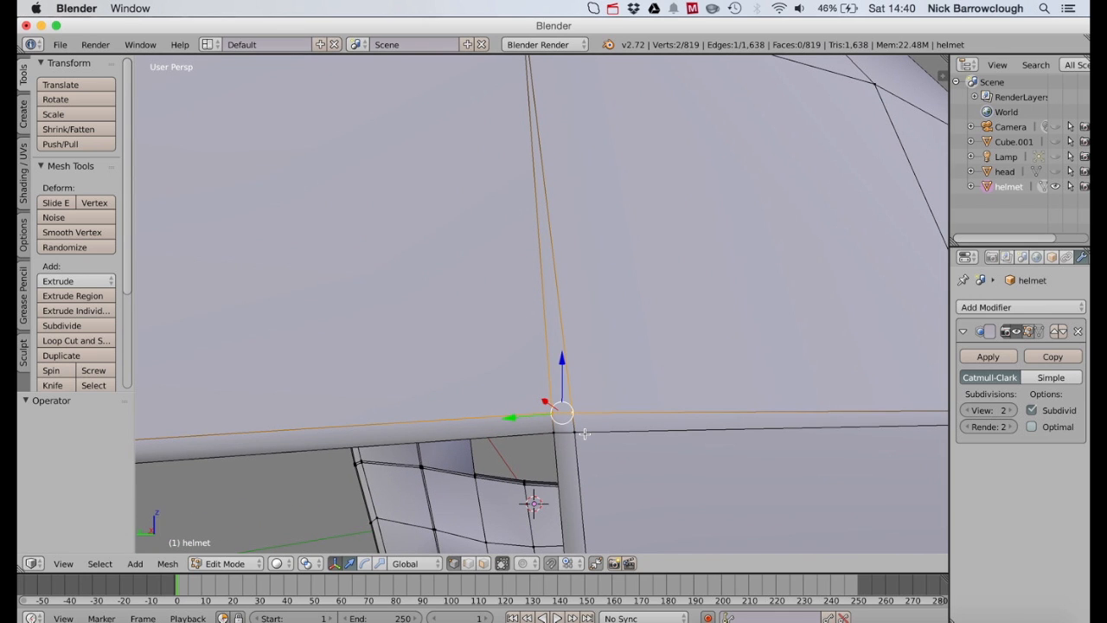
pyautogui.click(52, 385)
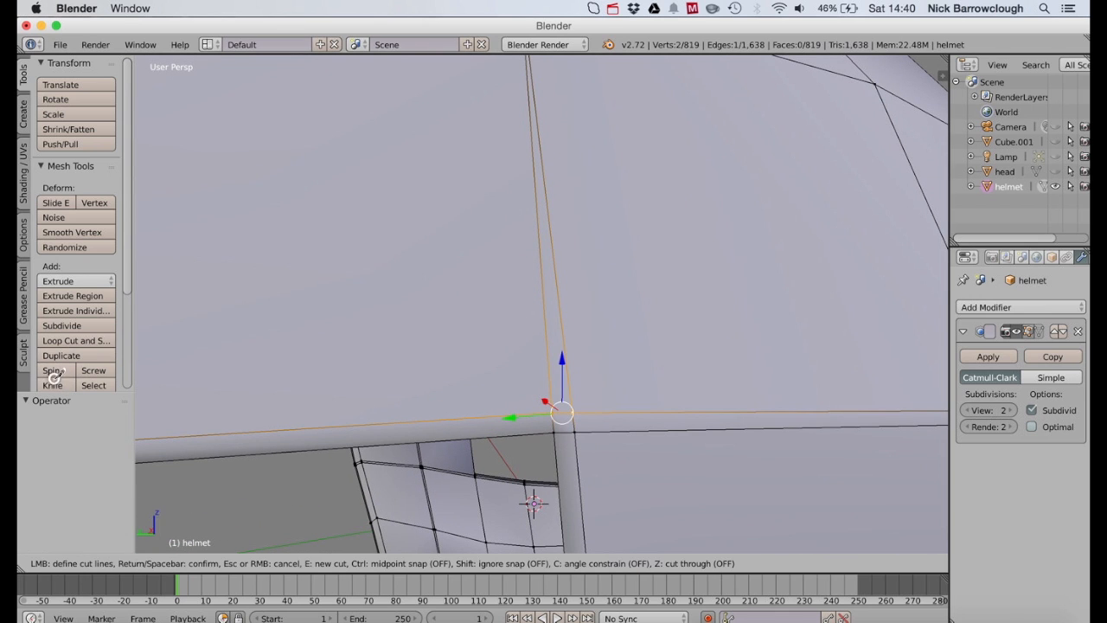
pyautogui.click(568, 425)
pyautogui.press('Return')
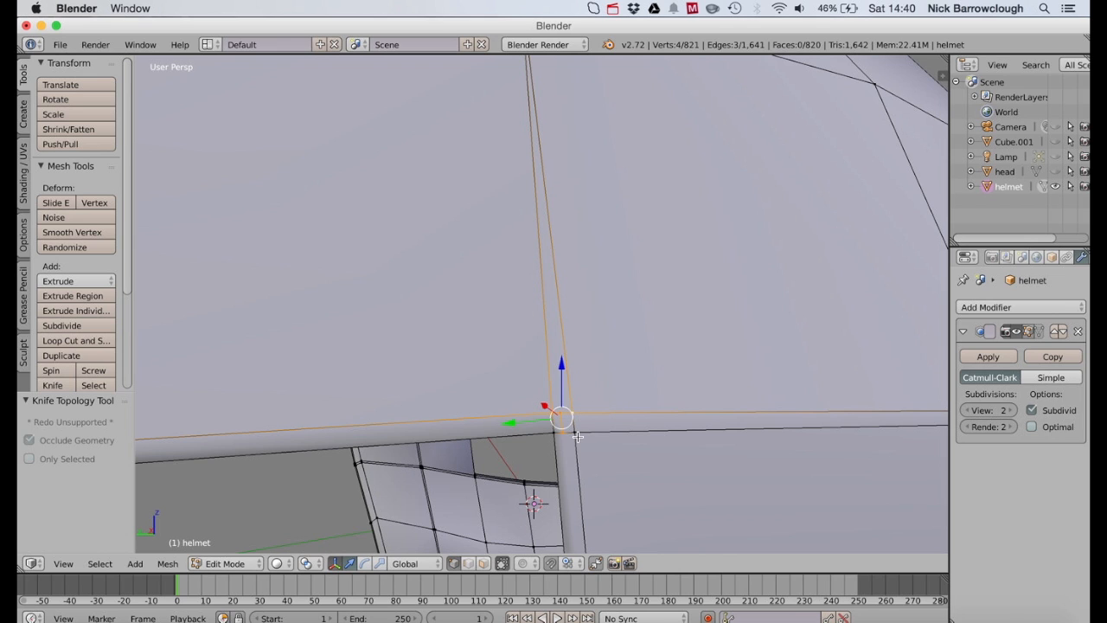
# Step: Merge the upper corner vertex on the opening's side into the new cut's upper vertex, using At Last
pyautogui.rightClick(576, 433)
pyautogui.rightClick(553, 413)
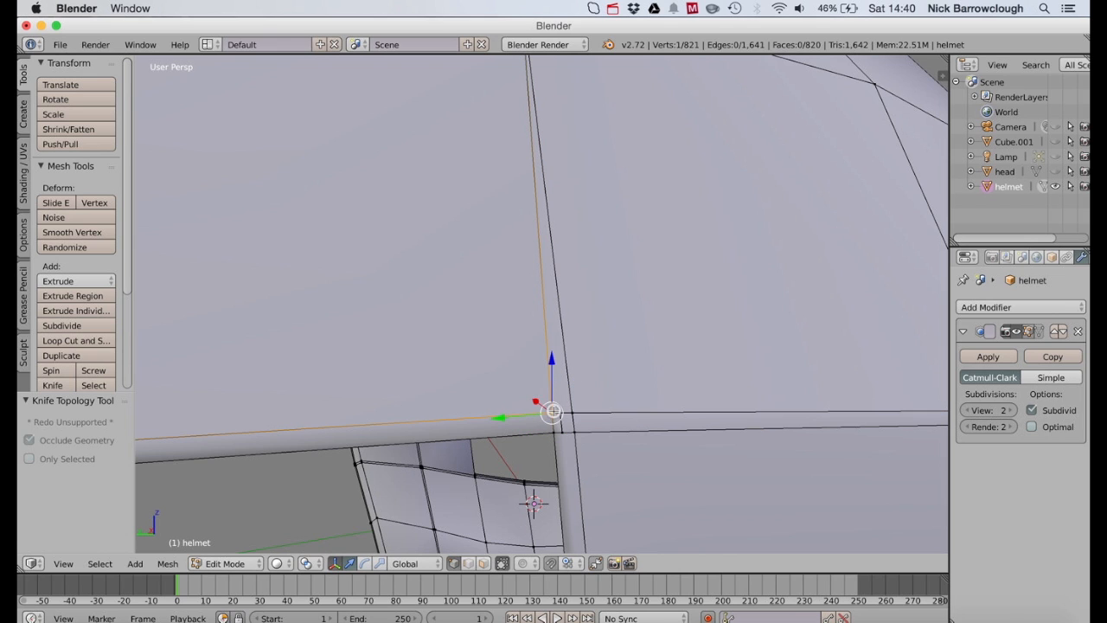
pyautogui.keyDown('shift'); pyautogui.rightClick(559, 414); pyautogui.keyUp('shift')
pyautogui.hotkey('alt', 'm')
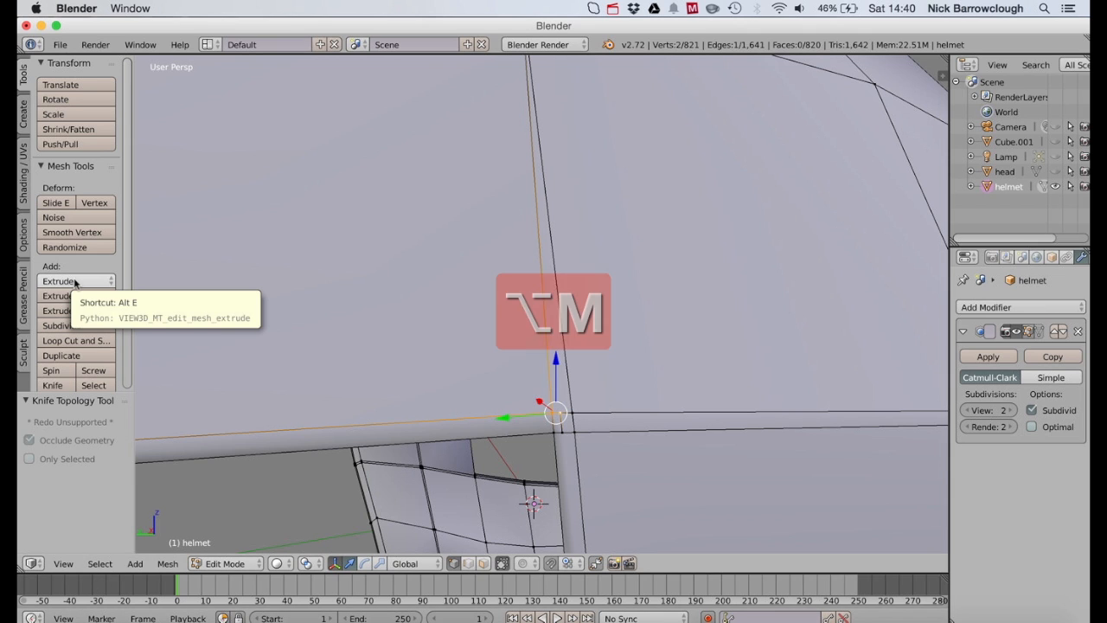
pyautogui.hotkey('alt', 'm')
pyautogui.click(616, 412)
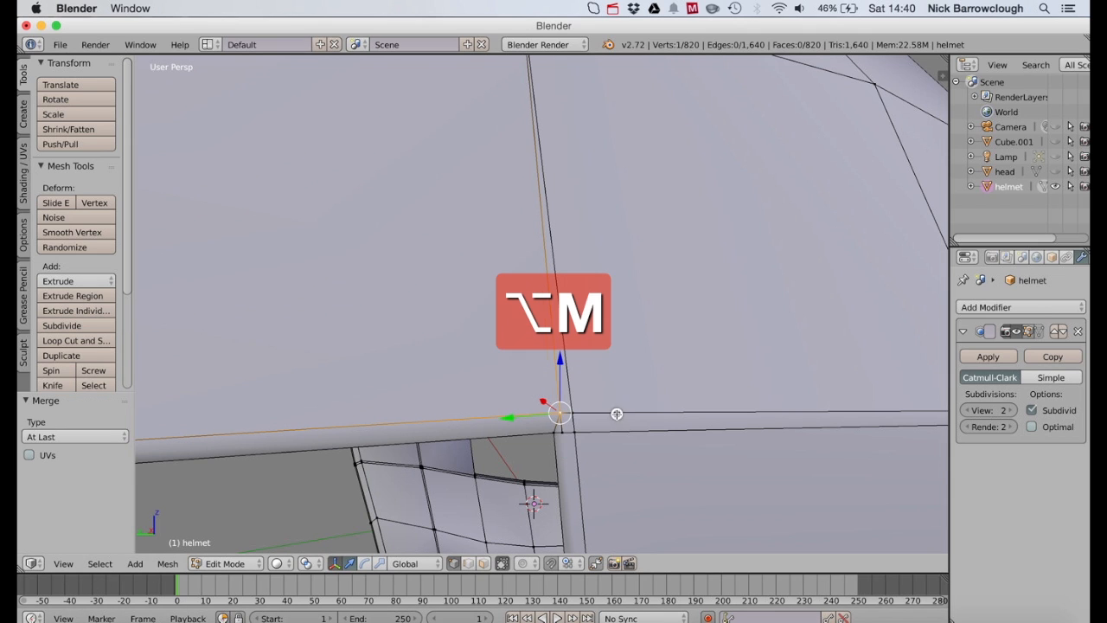
# Step: Switch the helmet to Object Mode and examine how the surface smooths around the side opening's recut corner
pyautogui.rightClick(553, 431)
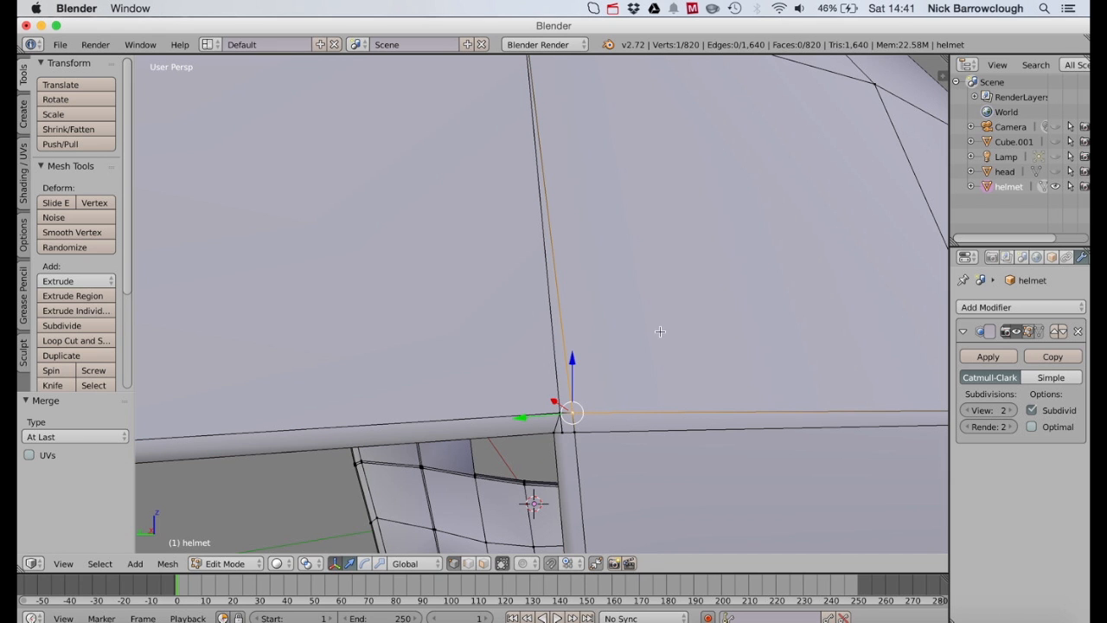
pyautogui.click(224, 563)
pyautogui.click(232, 545)
pyautogui.scroll(-5, 525, 300)
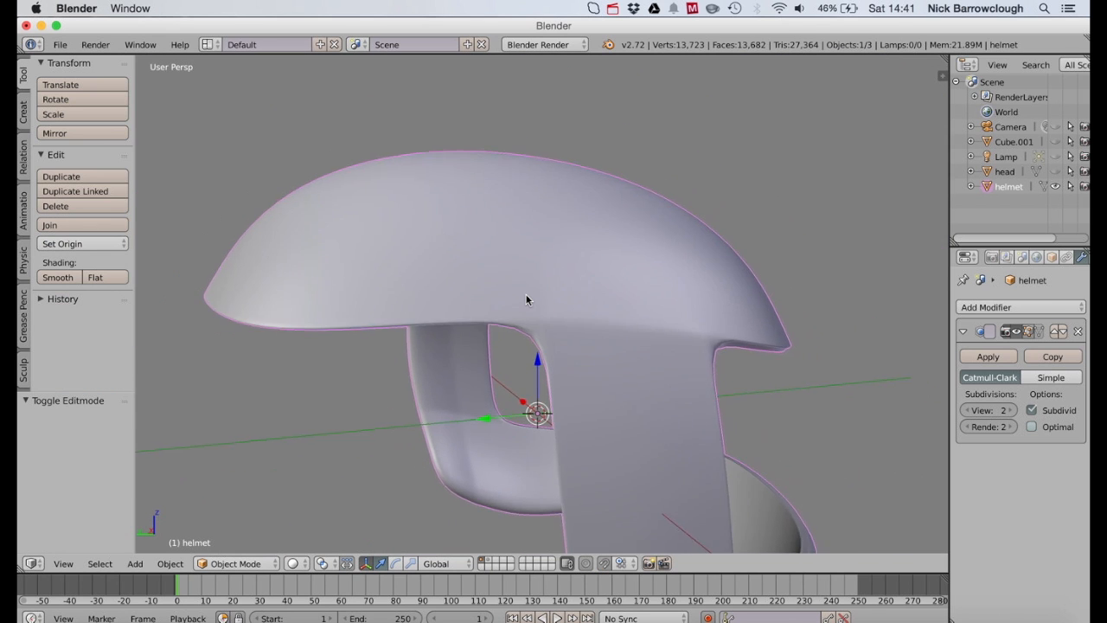
pyautogui.hscroll(10, 526, 300)
pyautogui.hscroll(-5, 526, 300)
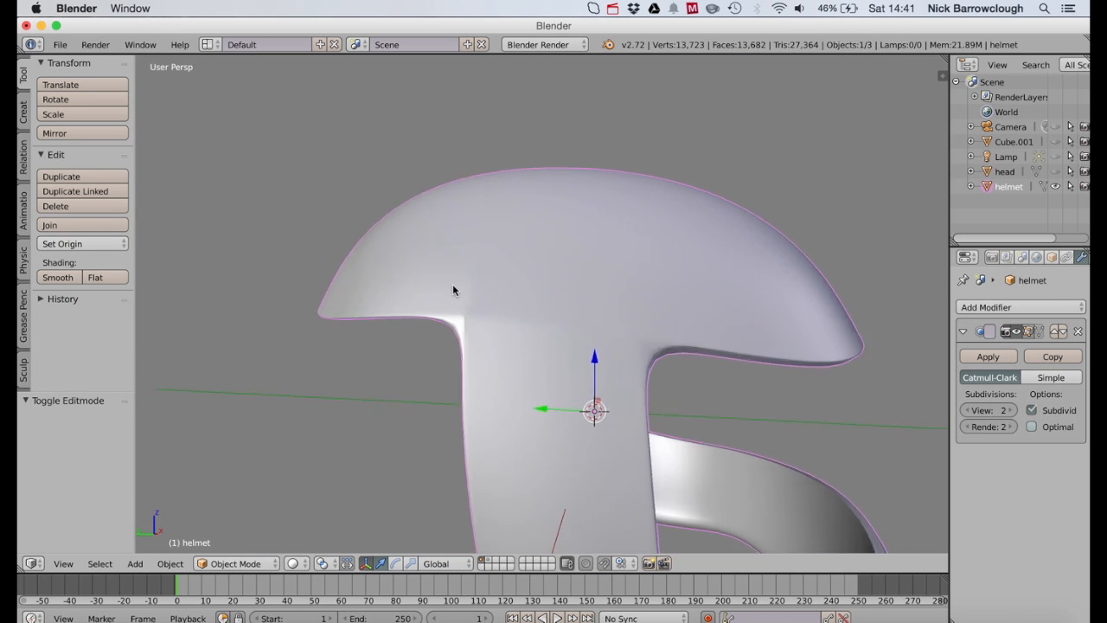
# Step: Return to Edit Mode and merge the upper strip vertex midway across the side panel into the one below, using At Last
pyautogui.click(226, 563)
pyautogui.click(232, 529)
pyautogui.scroll(4, 492, 280)
pyautogui.scroll(1, 492, 280)
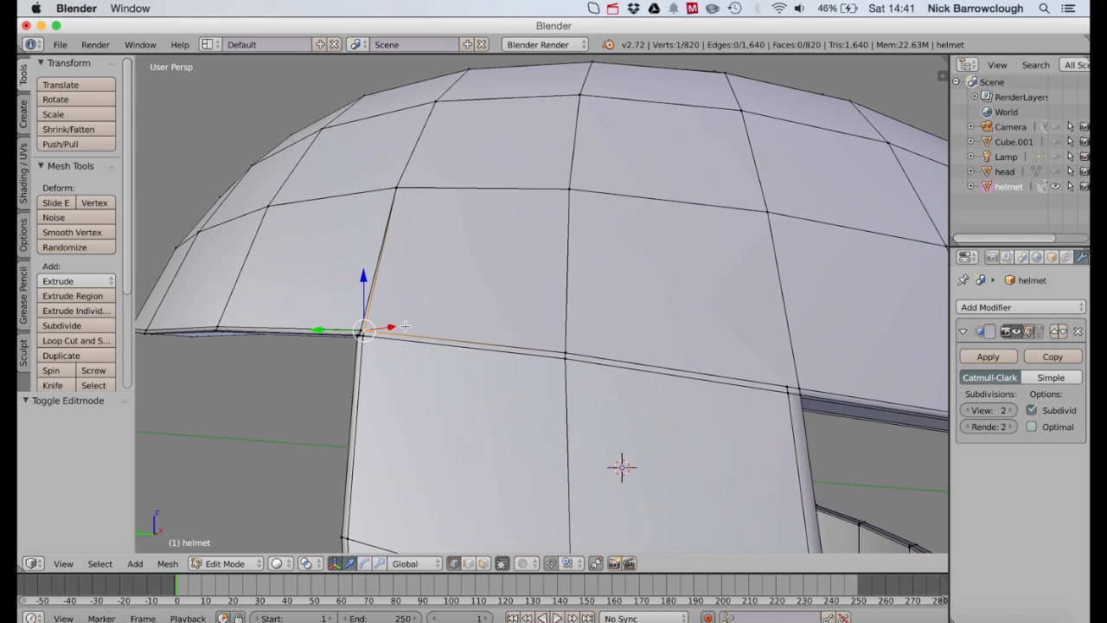
pyautogui.keyDown('shift'); pyautogui.rightClick(566, 351); pyautogui.keyUp('shift')
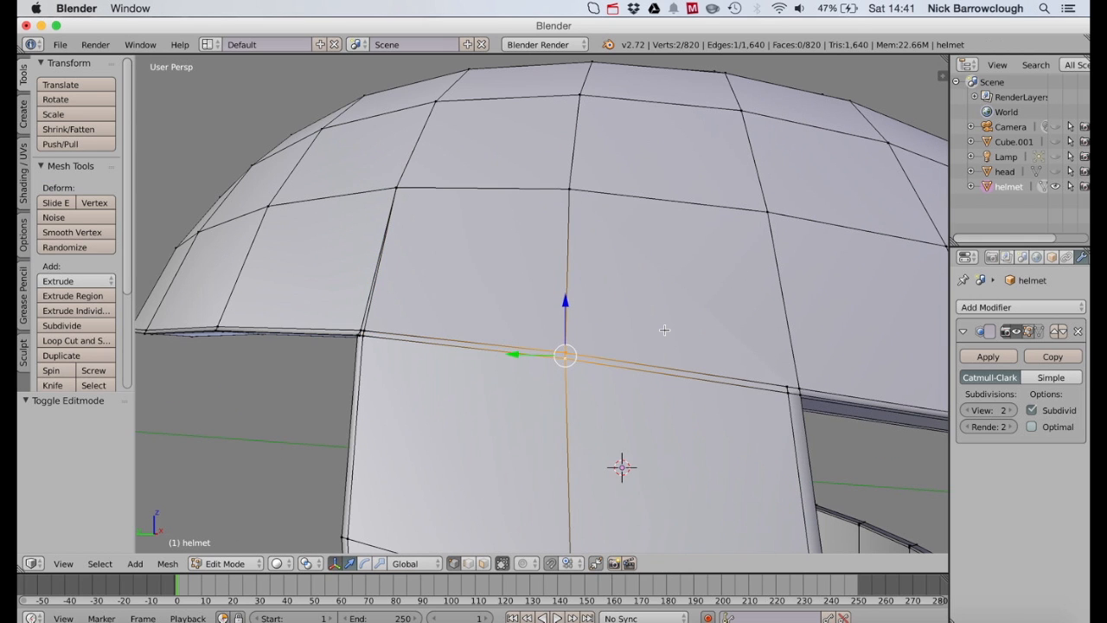
pyautogui.hotkey('alt', 'm')
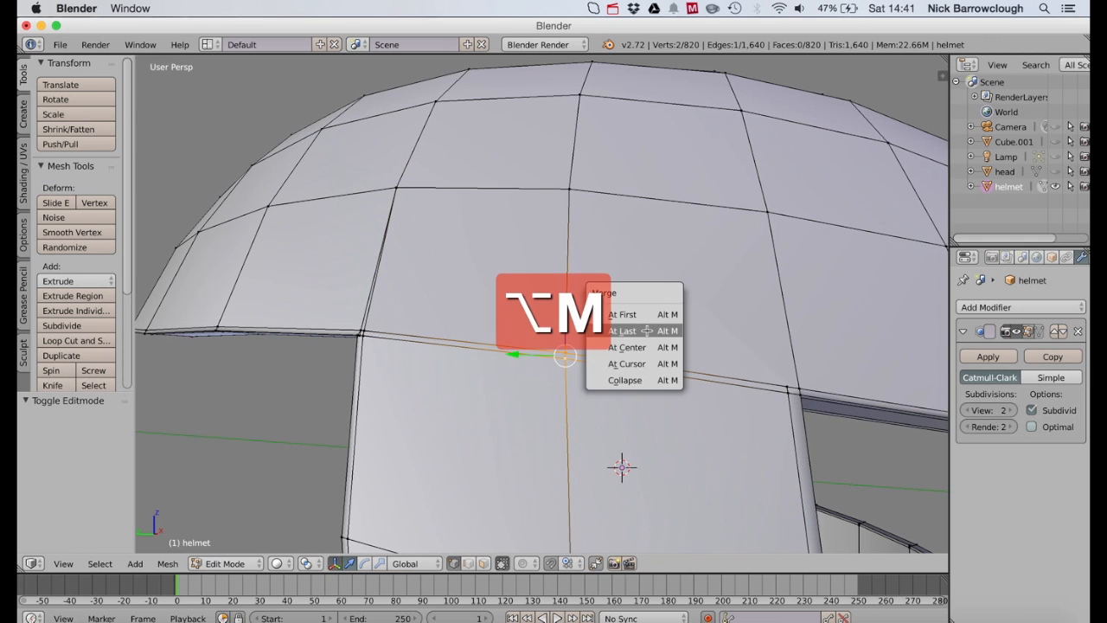
pyautogui.click(647, 330)
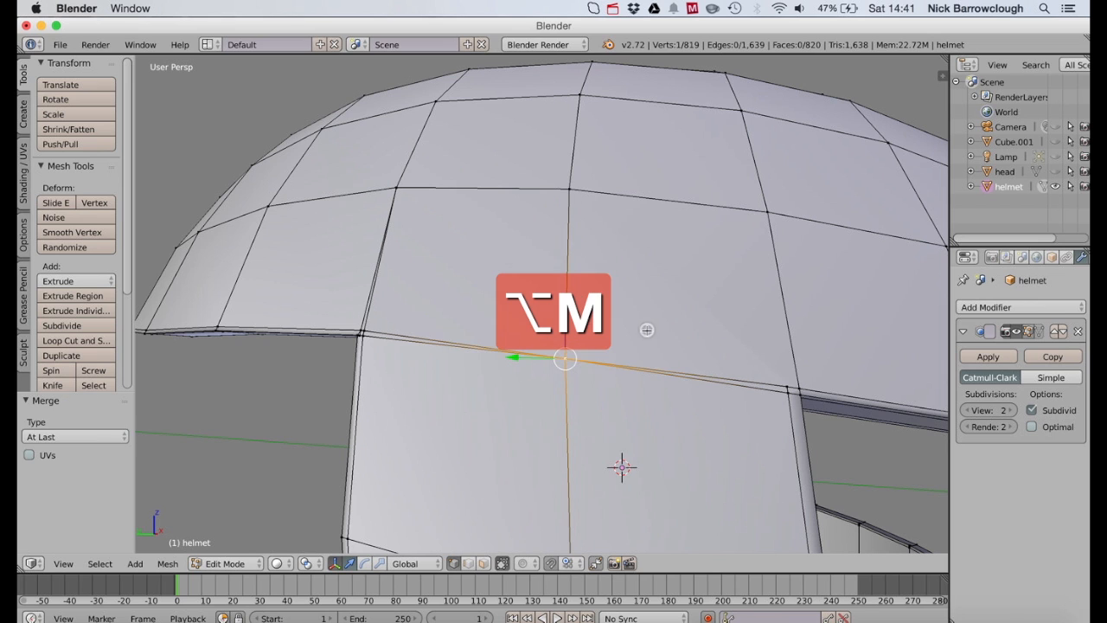
# Step: Merge the panel-side upper vertex at the opening's corner into the seam vertex directly below it, using At Last
pyautogui.keyDown('shift'); pyautogui.rightClick(788, 388); pyautogui.keyUp('shift')
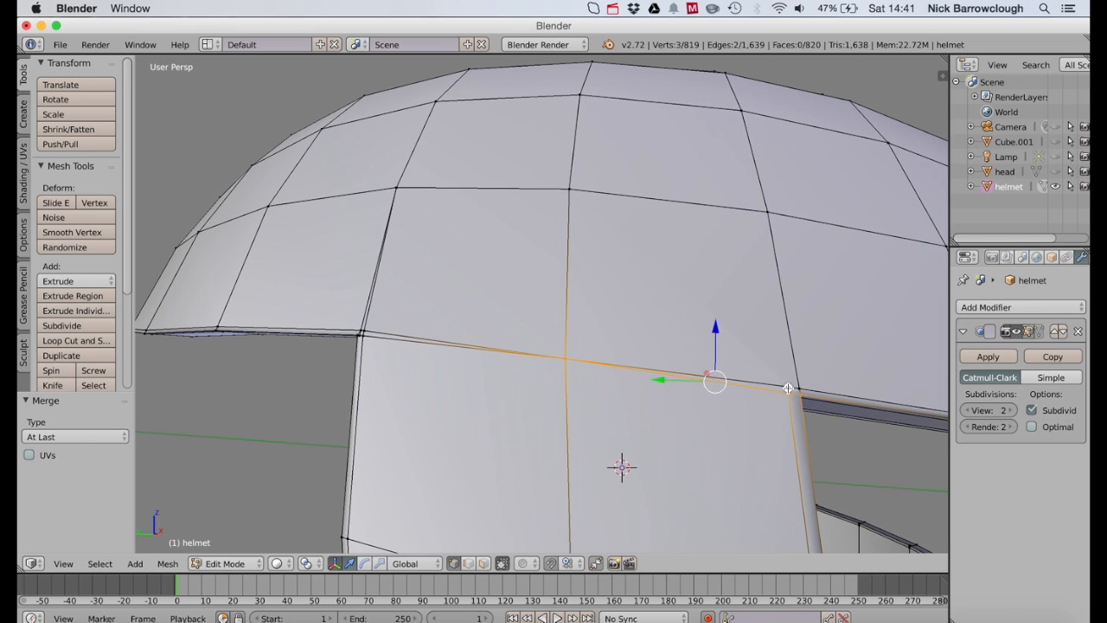
pyautogui.keyDown('shift'); pyautogui.moveTo(370, 326); pyautogui.dragTo(534, 335, button='middle'); pyautogui.keyUp('shift')
pyautogui.scroll(2, 537, 341)
pyautogui.rightClick(531, 355)
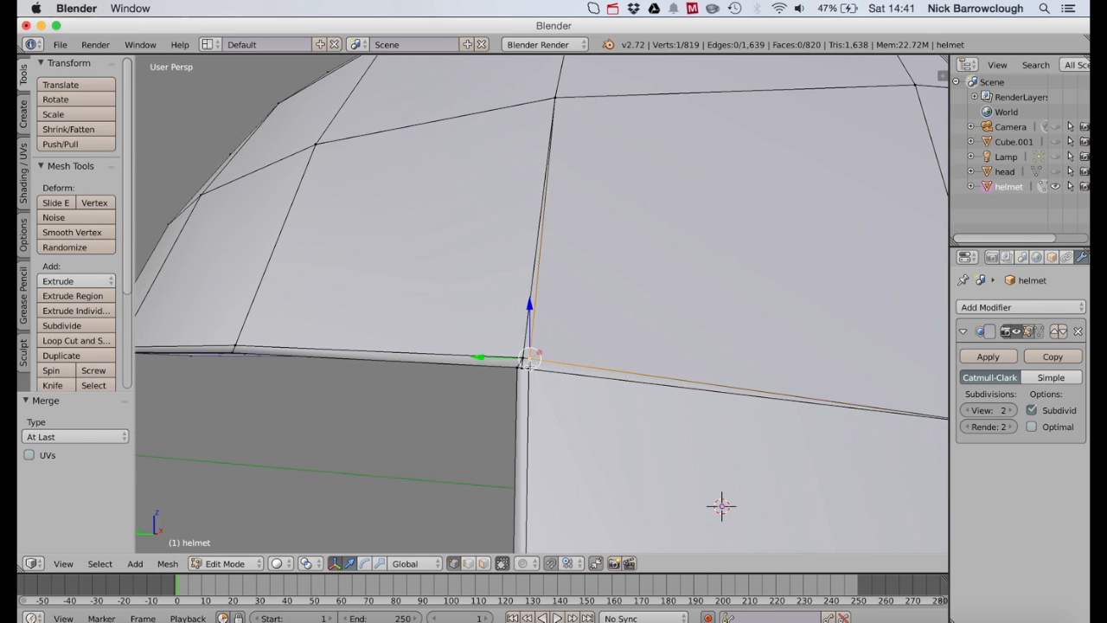
pyautogui.scroll(2, 531, 358)
pyautogui.keyDown('shift'); pyautogui.rightClick(510, 472); pyautogui.keyUp('shift')
pyautogui.hotkey('alt', 'm')
pyautogui.click(511, 469)
# Step: Merge the neighbouring upper rim vertex on the opening's side of the corner into the vertex below it, using At Last
pyautogui.rightClick(496, 446)
pyautogui.keyDown('shift'); pyautogui.rightClick(489, 472); pyautogui.keyUp('shift')
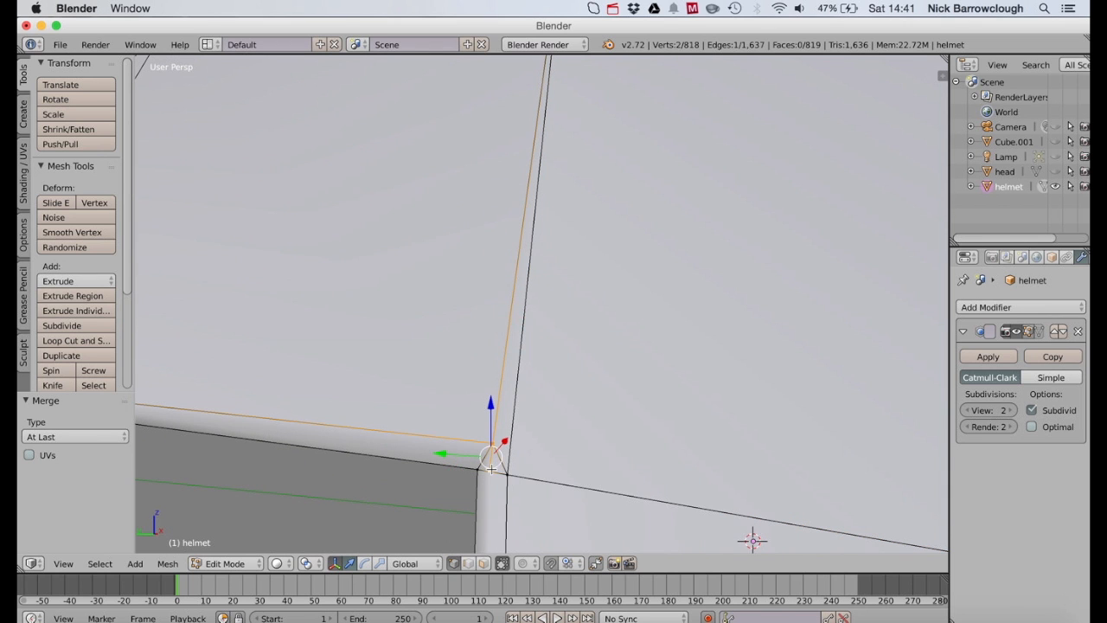
pyautogui.hotkey('alt', 'm')
pyautogui.click(491, 468)
# Step: Examine the merged corner and the inner rim of the side opening from below and from outside
pyautogui.scroll(-4, 531, 378)
pyautogui.moveTo(515, 382); pyautogui.dragTo(532, 378, button='middle')
pyautogui.hscroll(3, 532, 379)
pyautogui.scroll(-5, 749, 230)
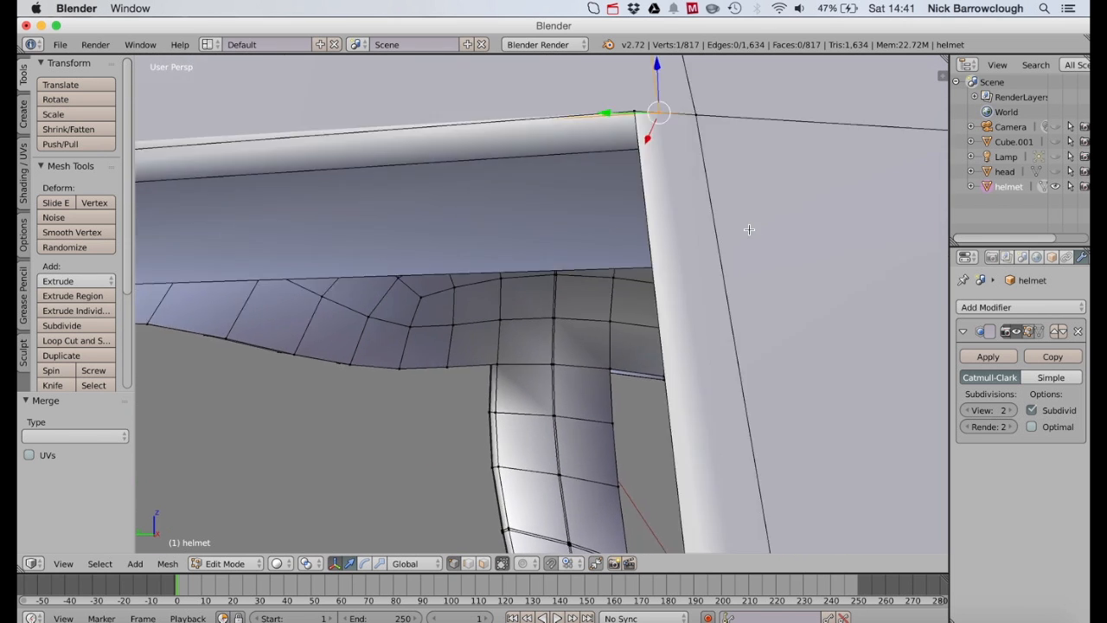
pyautogui.scroll(5, 749, 229)
pyautogui.hscroll(-8, 749, 229)
pyautogui.hscroll(-4, 749, 229)
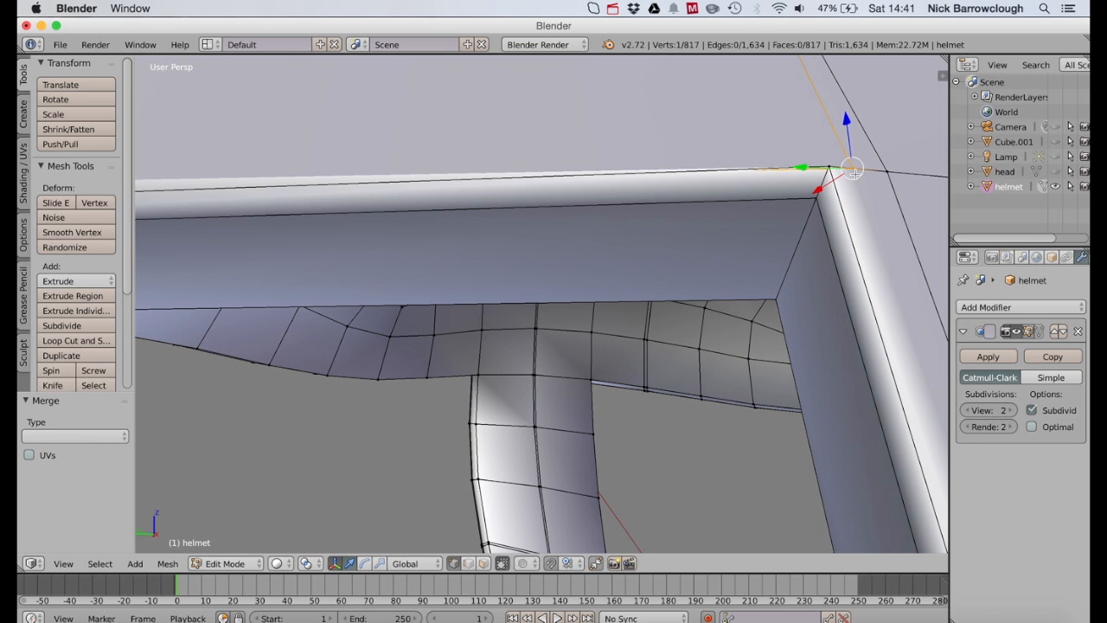
pyautogui.scroll(6, 787, 168)
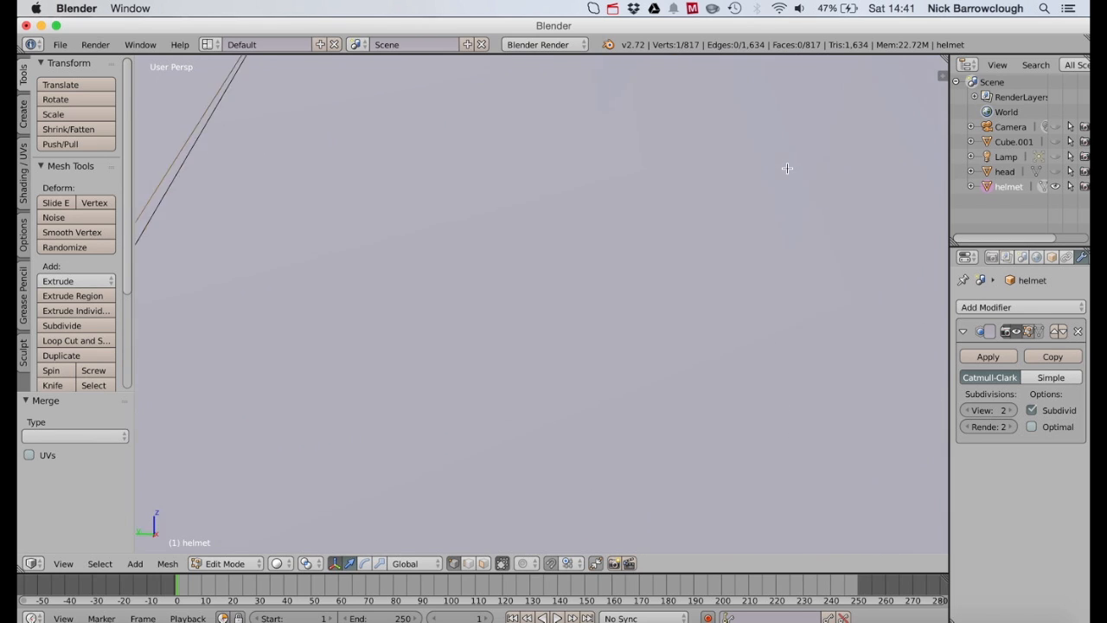
pyautogui.scroll(-5, 787, 167)
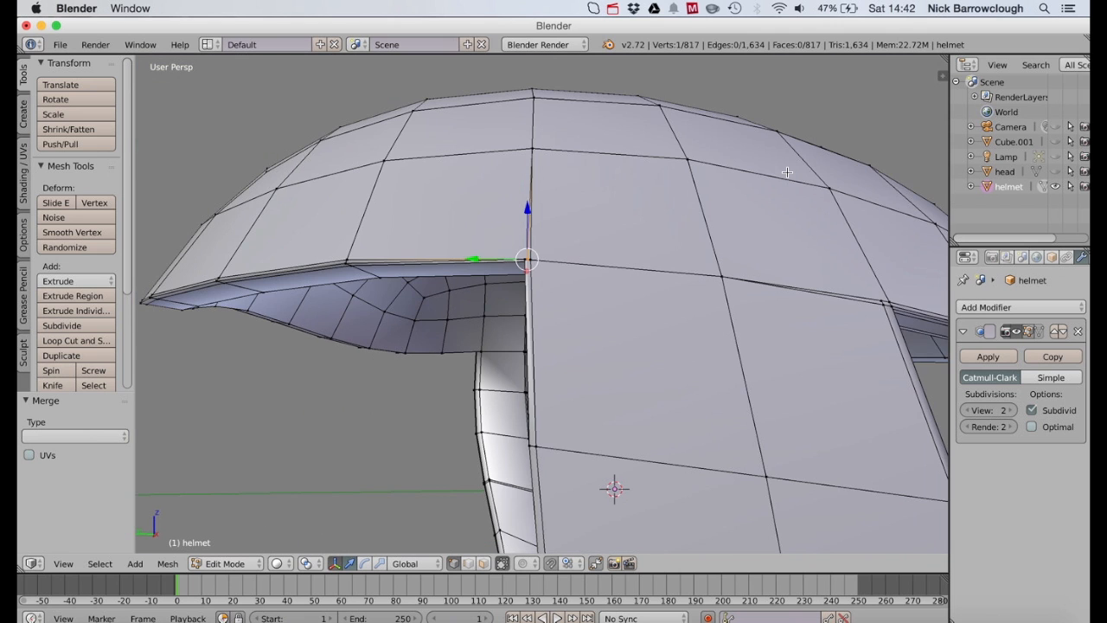
# Step: Try to merge the doubled seam vertices at the side panel's opposite upper corner, using At Last
pyautogui.hscroll(5, 787, 172)
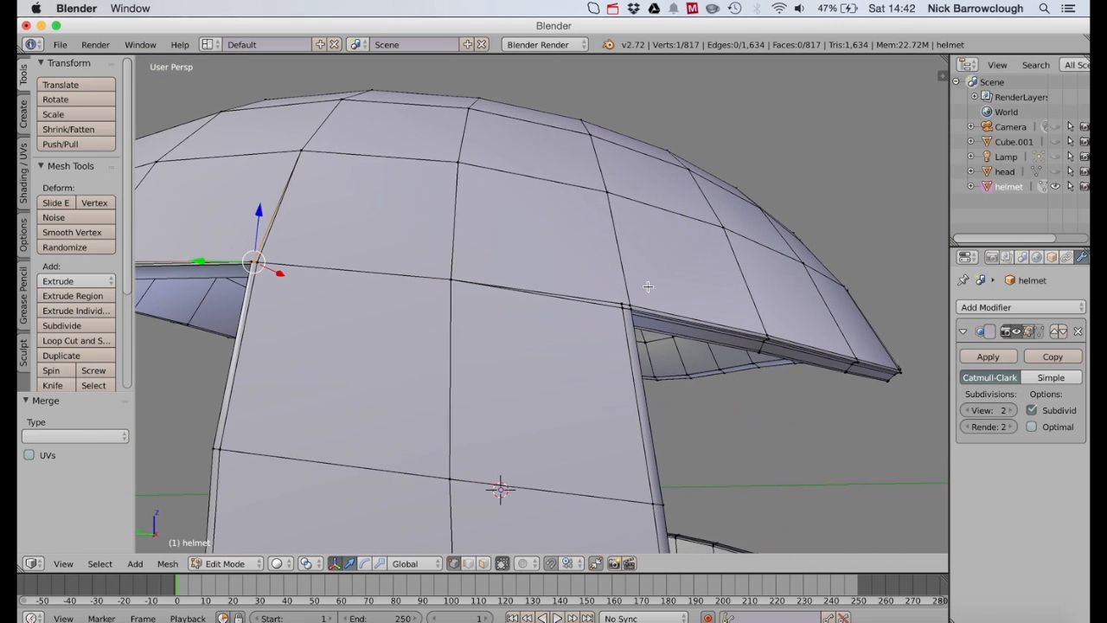
pyautogui.scroll(2, 639, 281)
pyautogui.scroll(2, 639, 281)
pyautogui.scroll(-2, 639, 281)
pyautogui.scroll(3, 639, 281)
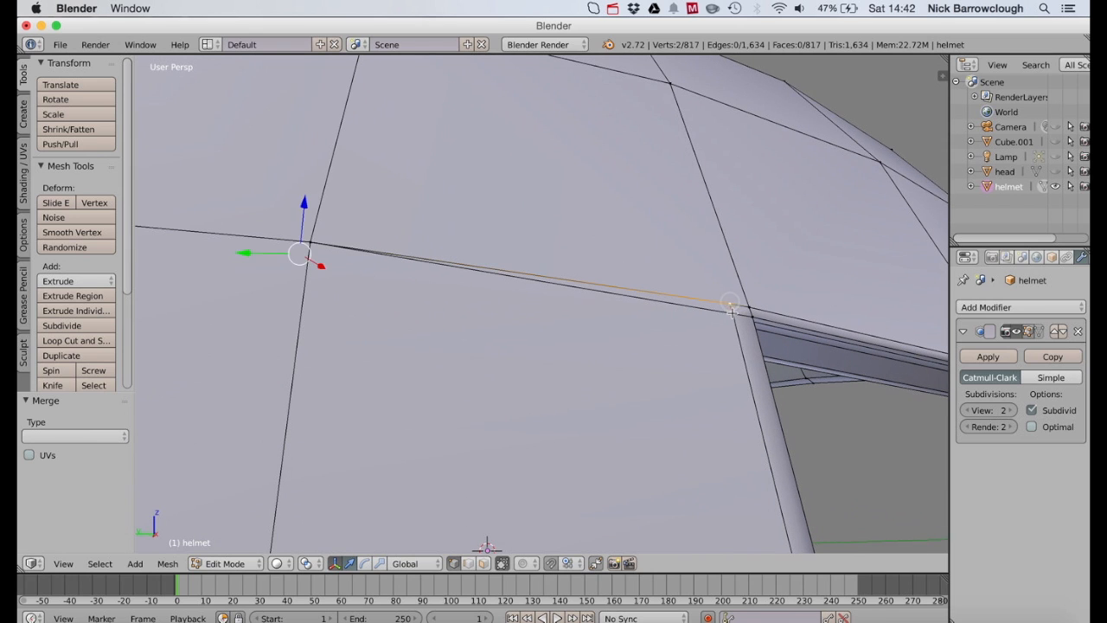
pyautogui.keyDown('shift'); pyautogui.click(731, 311); pyautogui.keyUp('shift')
pyautogui.hotkey('alt', 'm')
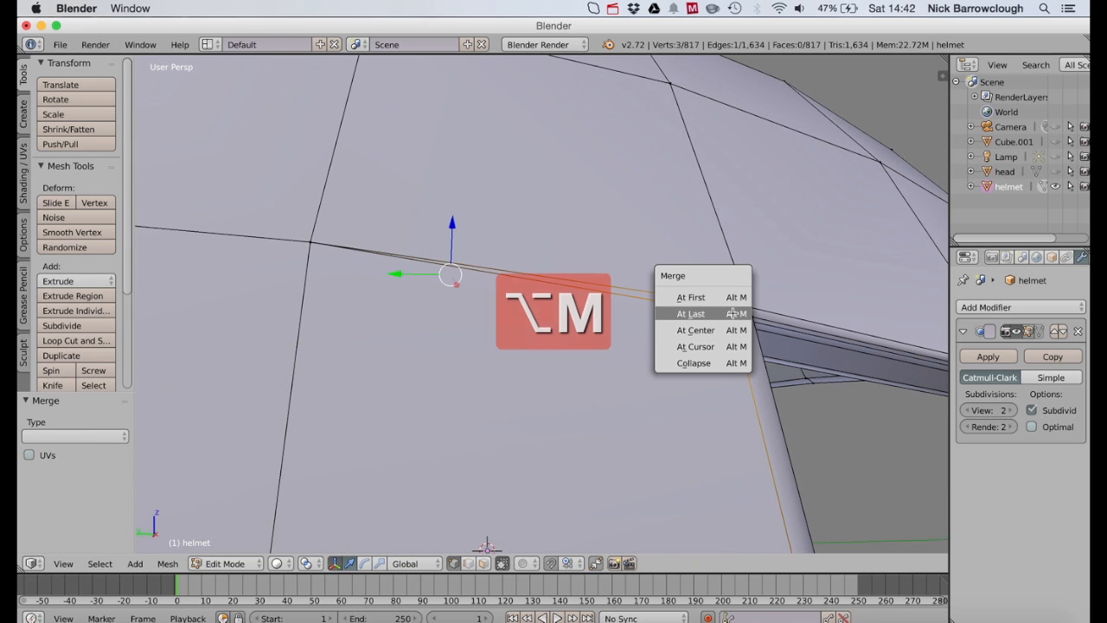
pyautogui.click(731, 311)
# Step: Inspect the vertices and connecting edges at the panel's opposite upper corner, including in wireframe display
pyautogui.rightClick(753, 304)
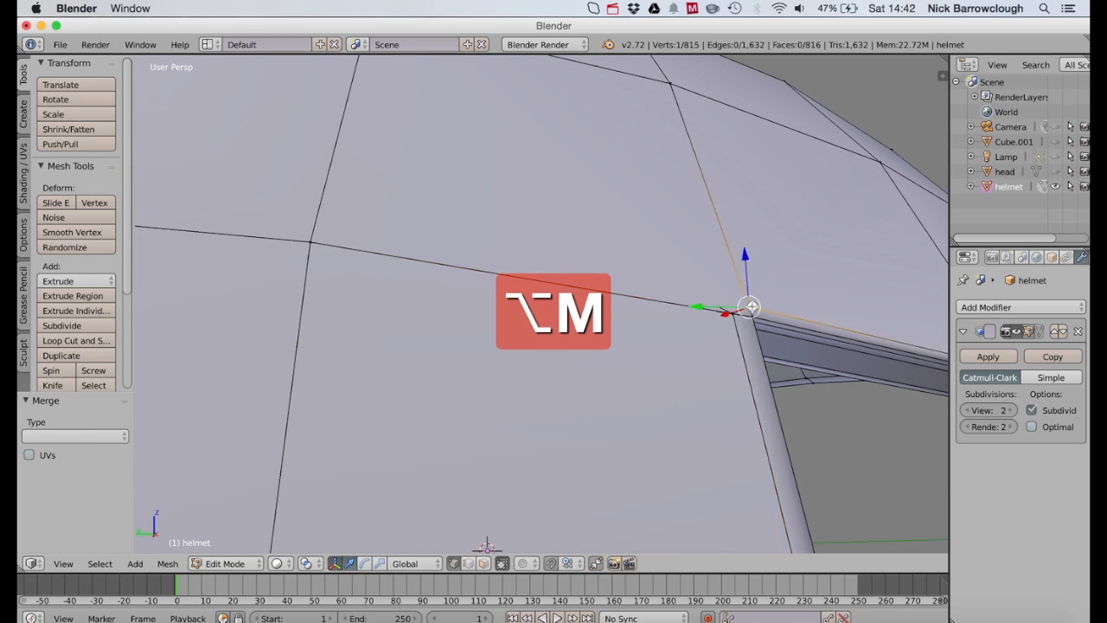
pyautogui.press('KP_Decimal')
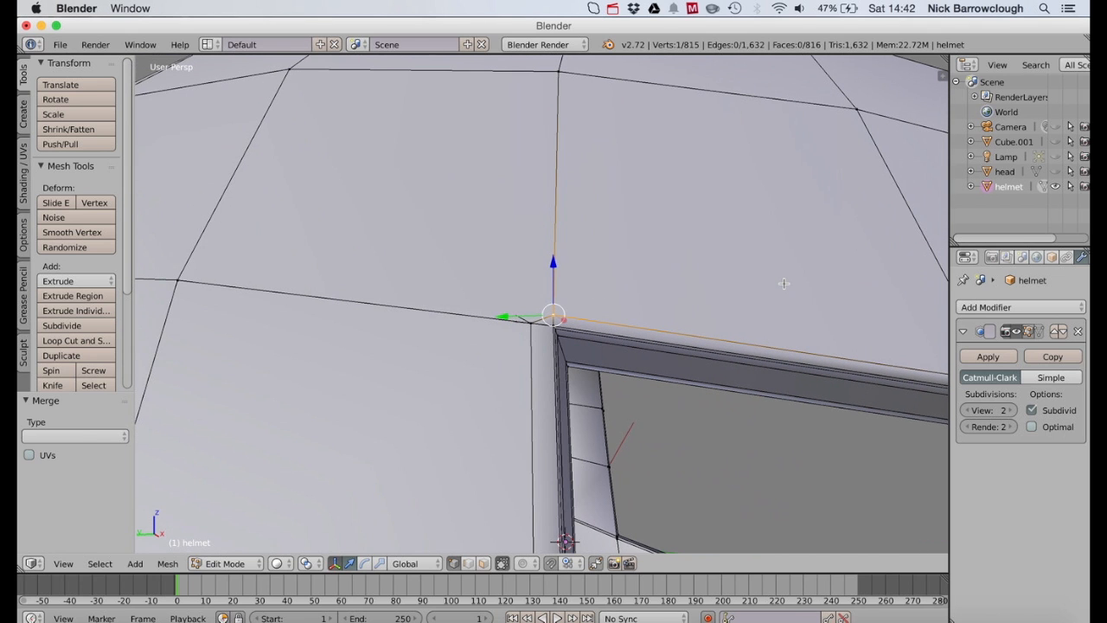
pyautogui.scroll(3, 544, 286)
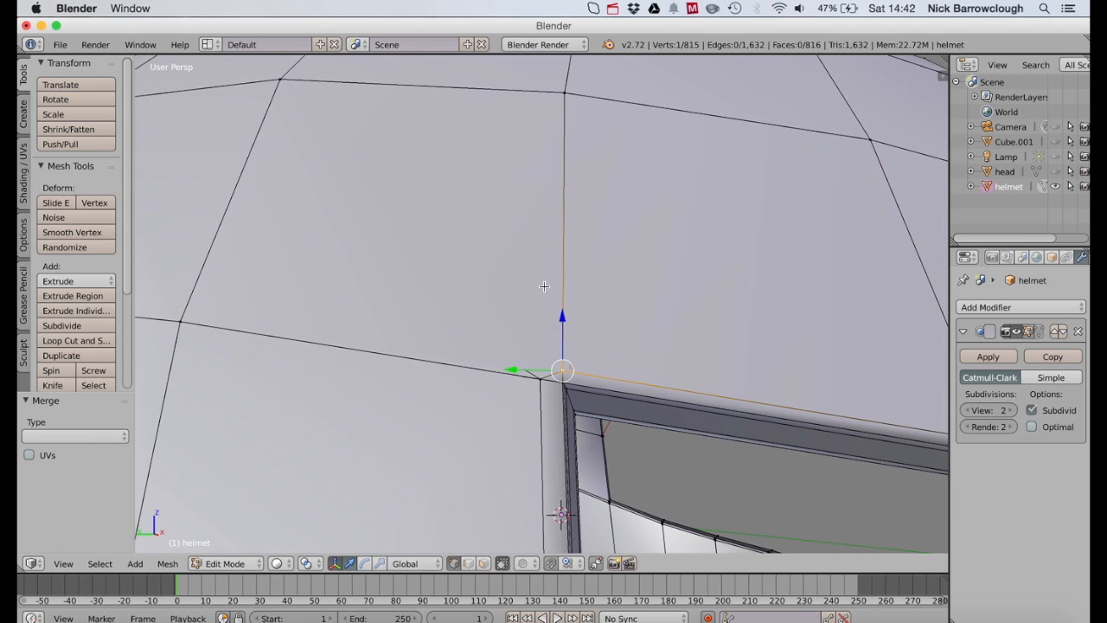
pyautogui.rightClick(545, 380)
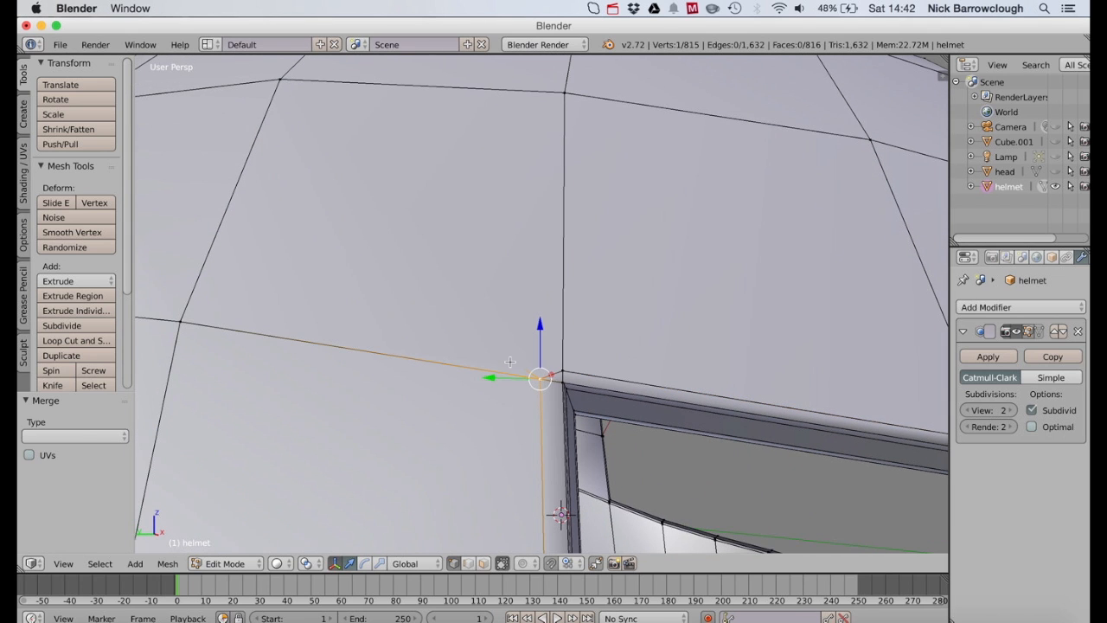
pyautogui.press('z')
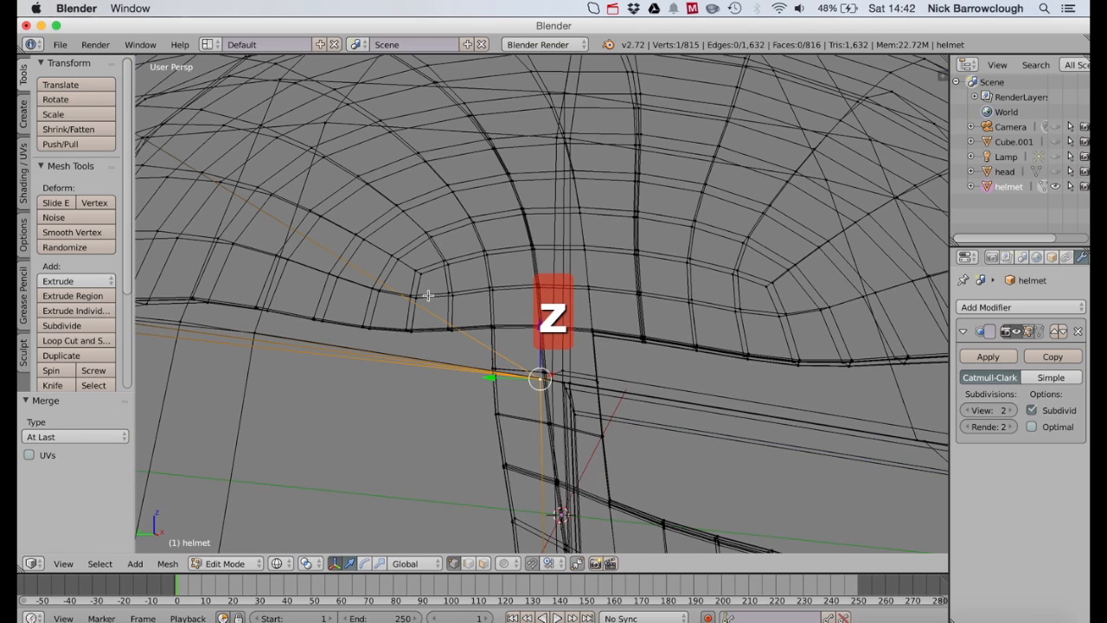
pyautogui.hscroll(-5, 427, 295)
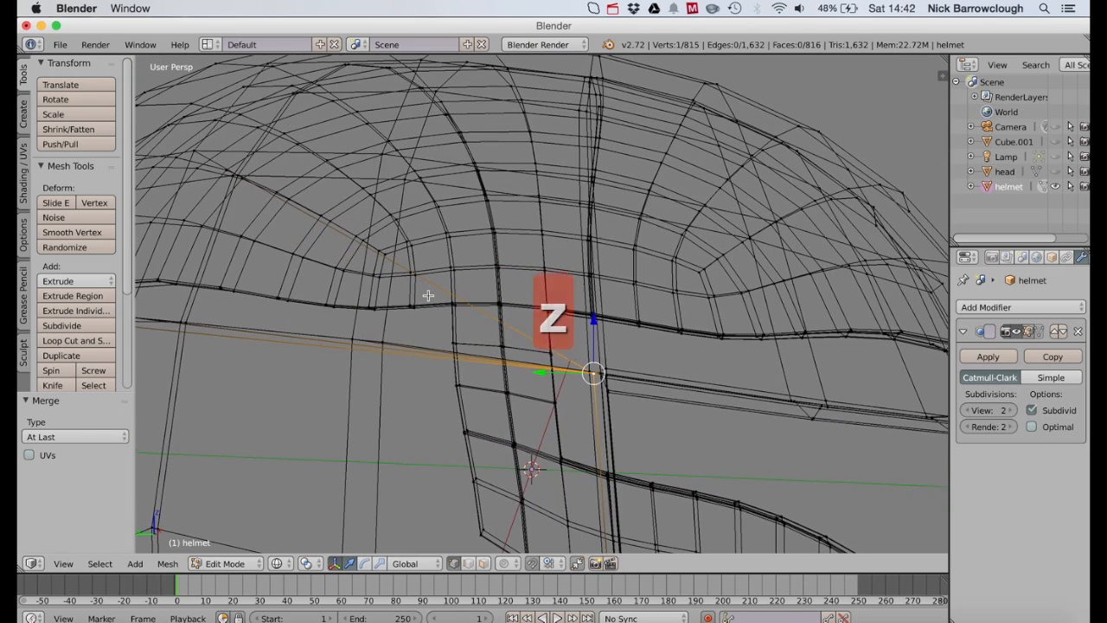
# Step: Undo the merge at the panel's opposite upper corner and the extra vertex selections made for it
pyautogui.press('super+z')
pyautogui.press('super+z')
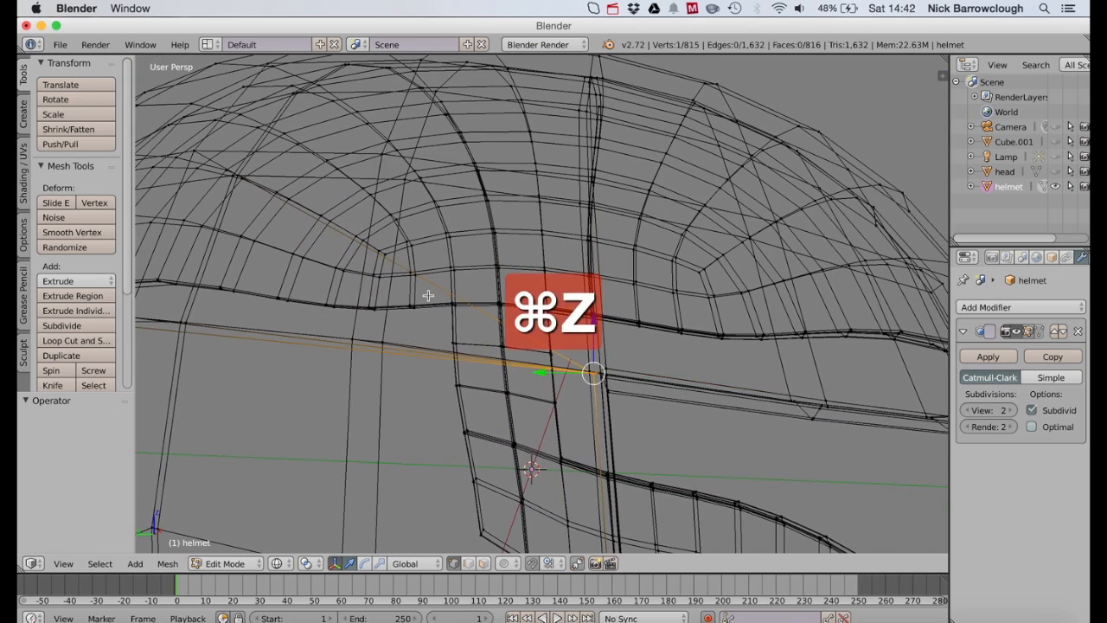
pyautogui.press('super+z')
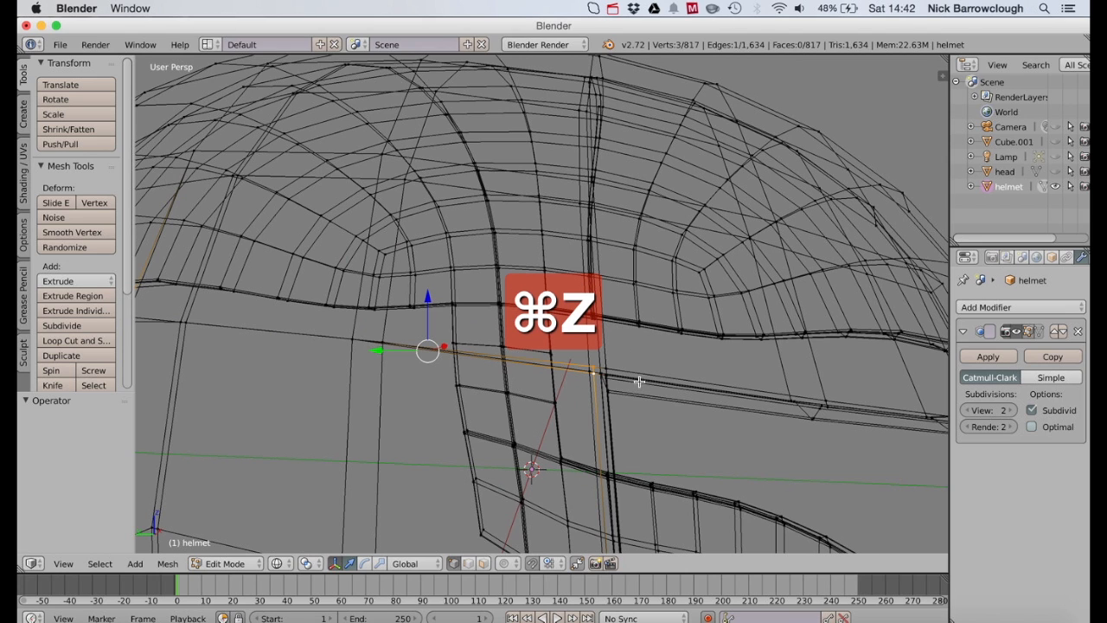
pyautogui.press('super+z')
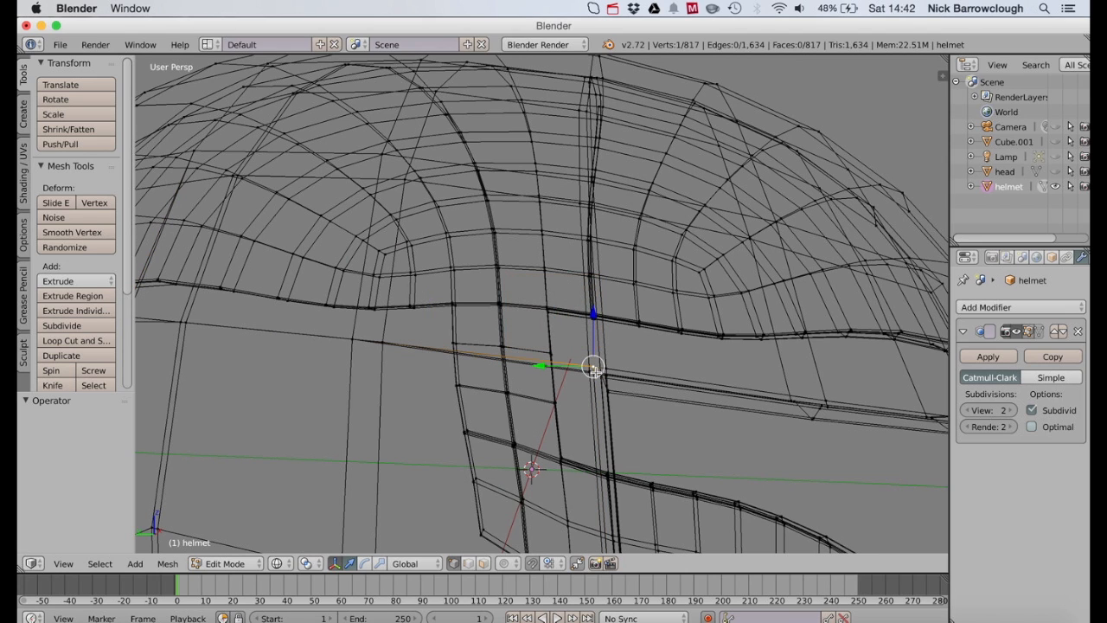
# Step: Merge only the upper seam vertex at the panel's opposite corner into the lower one, using At Last, and return to solid display
pyautogui.keyDown('shift'); pyautogui.rightClick(594, 368); pyautogui.keyUp('shift')
pyautogui.hotkey('alt', 'm')
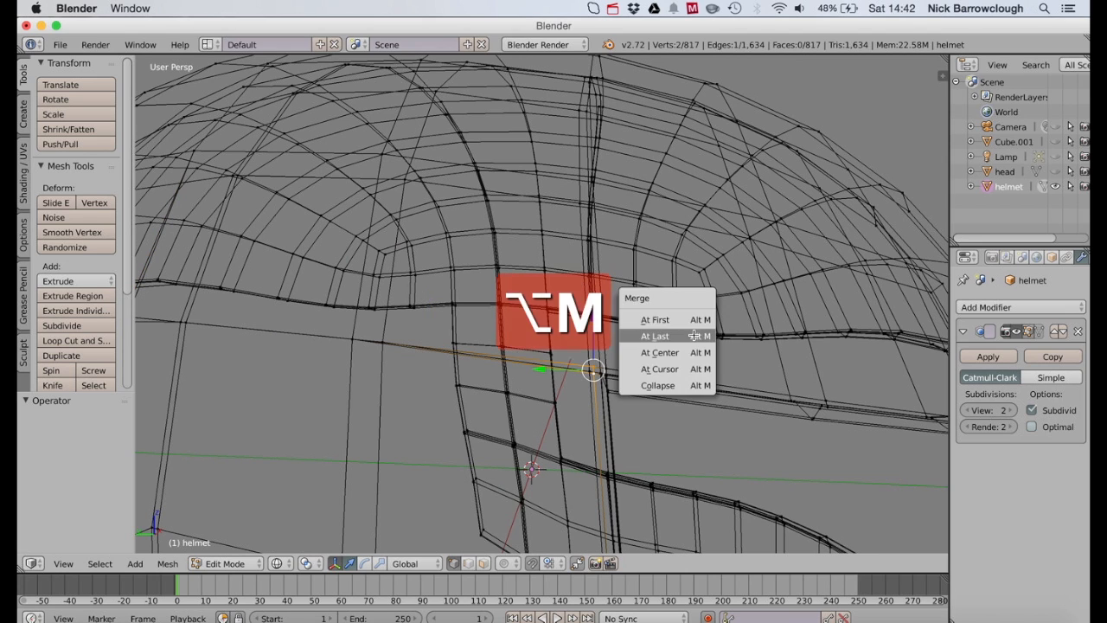
pyautogui.click(671, 337)
pyautogui.press('z')
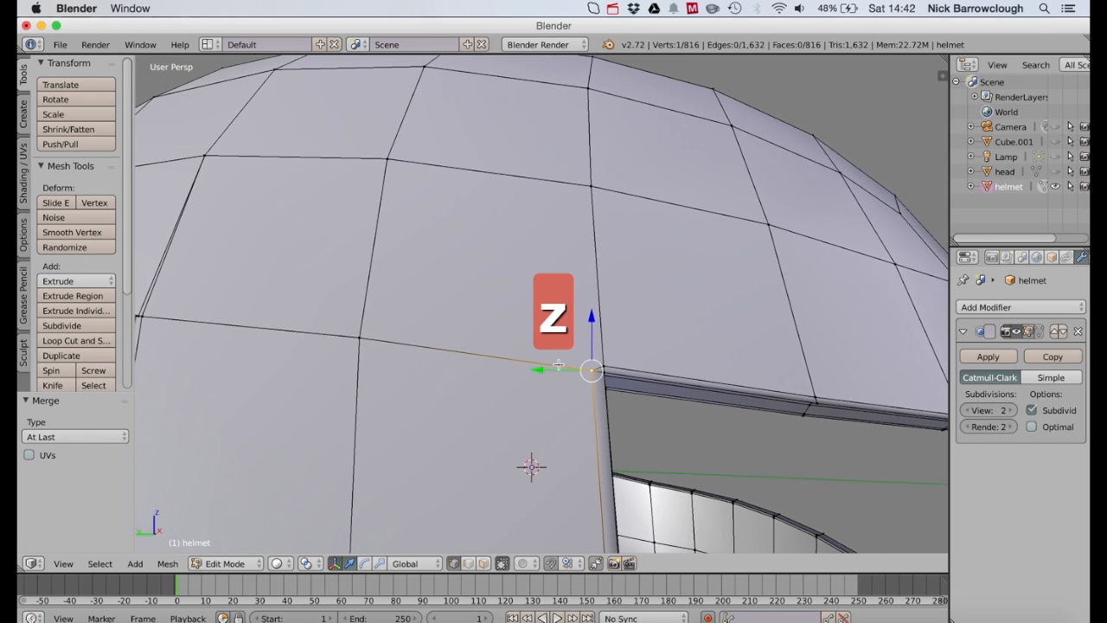
# Step: Try merging the two adjacent rim vertices at the first opening's corner with At Last, and undo that merge
pyautogui.scroll(3, 558, 364)
pyautogui.hscroll(5, 557, 364)
pyautogui.hscroll(-5, 557, 364)
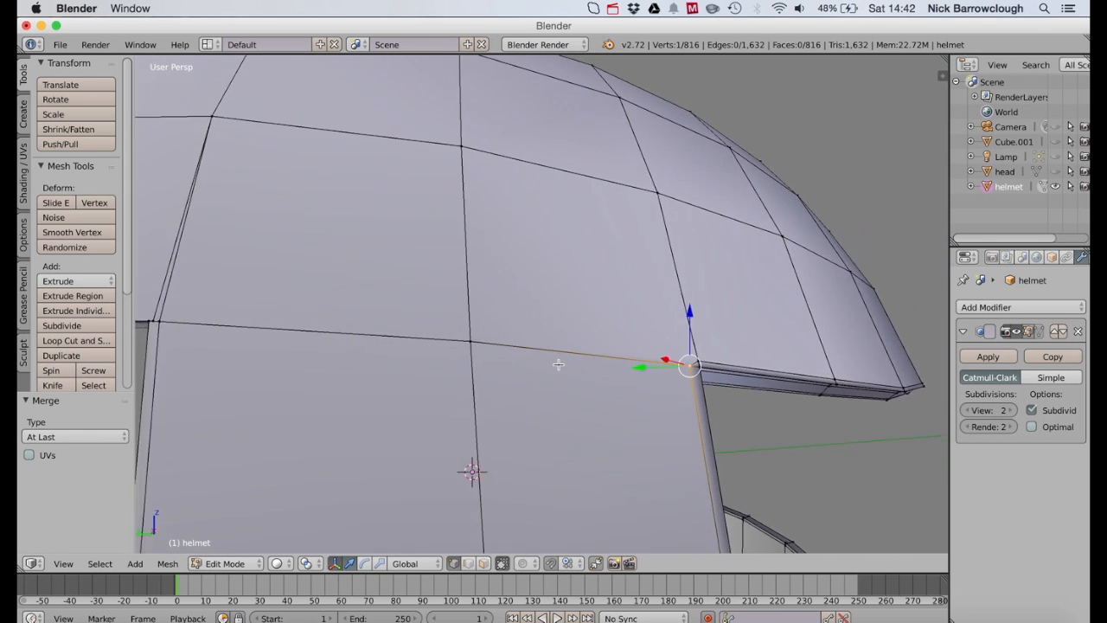
pyautogui.scroll(-2, 558, 364)
pyautogui.scroll(3, 557, 364)
pyautogui.scroll(5, 294, 260)
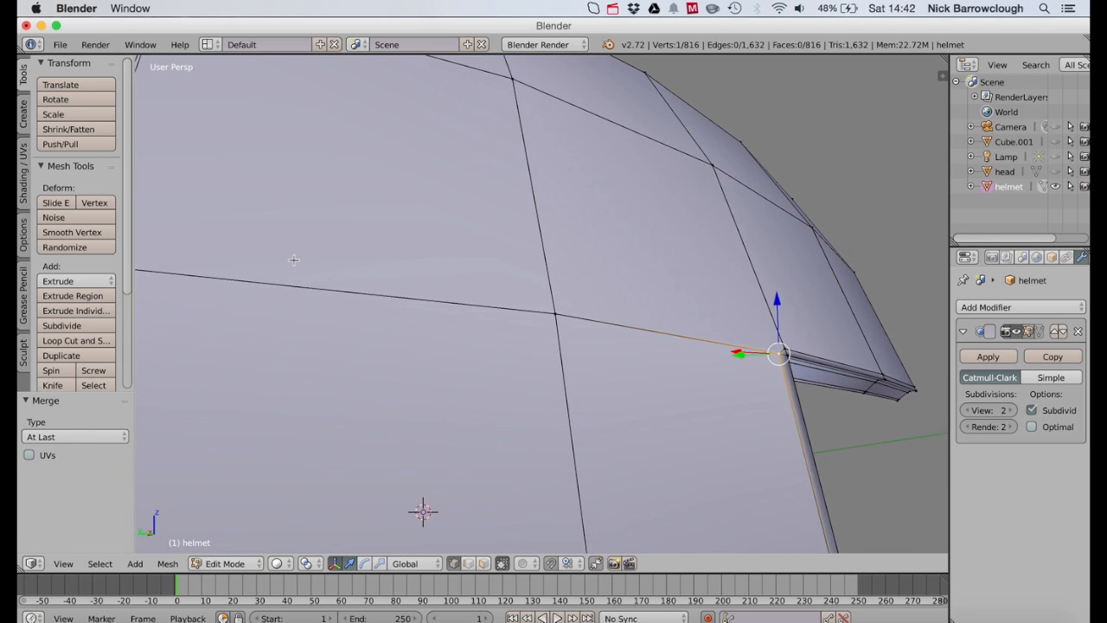
pyautogui.keyDown('shift'); pyautogui.rightClick(494, 263); pyautogui.keyUp('shift')
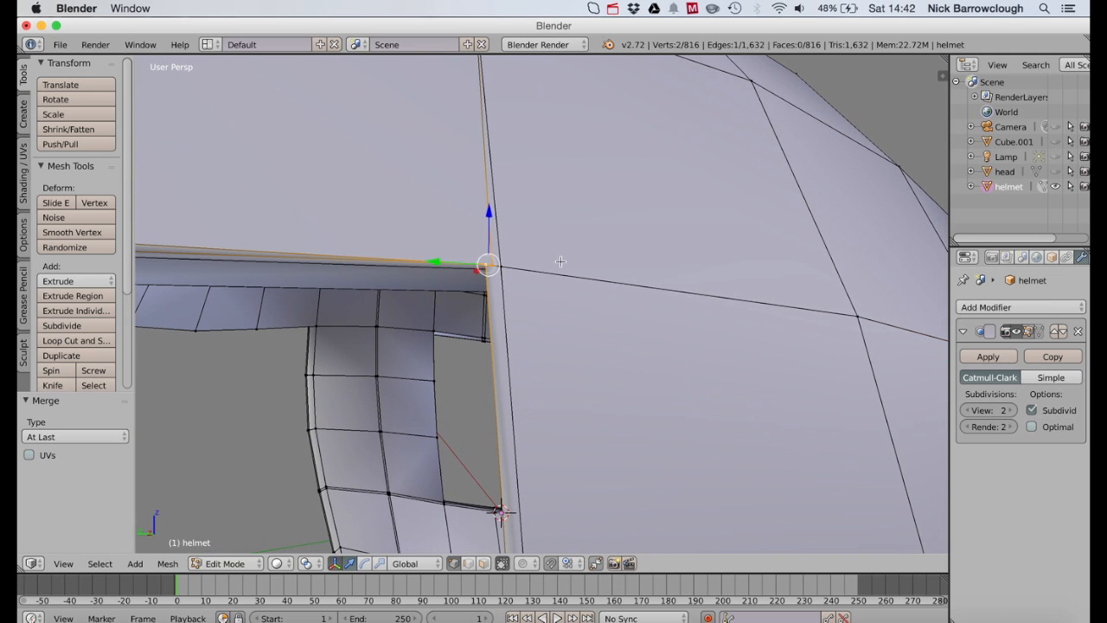
pyautogui.hotkey('alt', 'm')
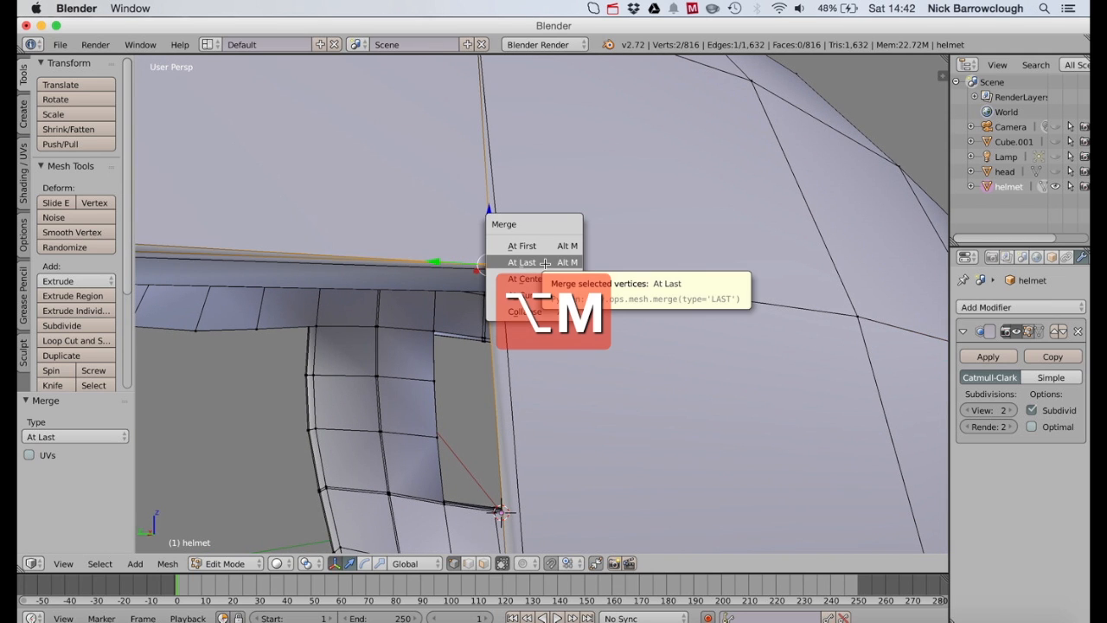
pyautogui.click(527, 262)
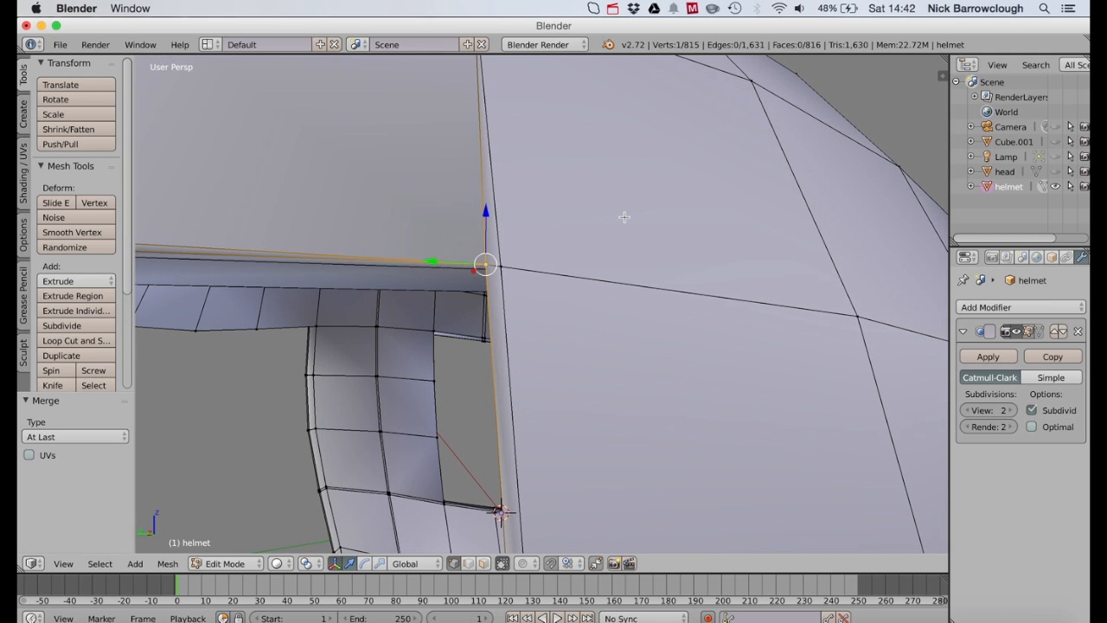
pyautogui.press('super+z')
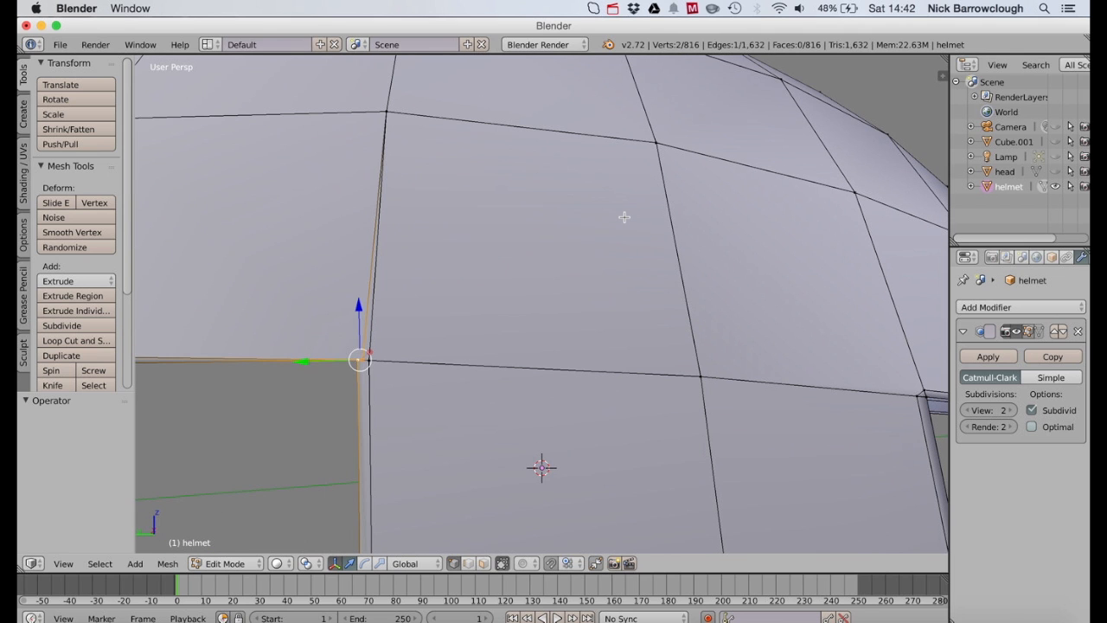
pyautogui.scroll(-3, 819, 278)
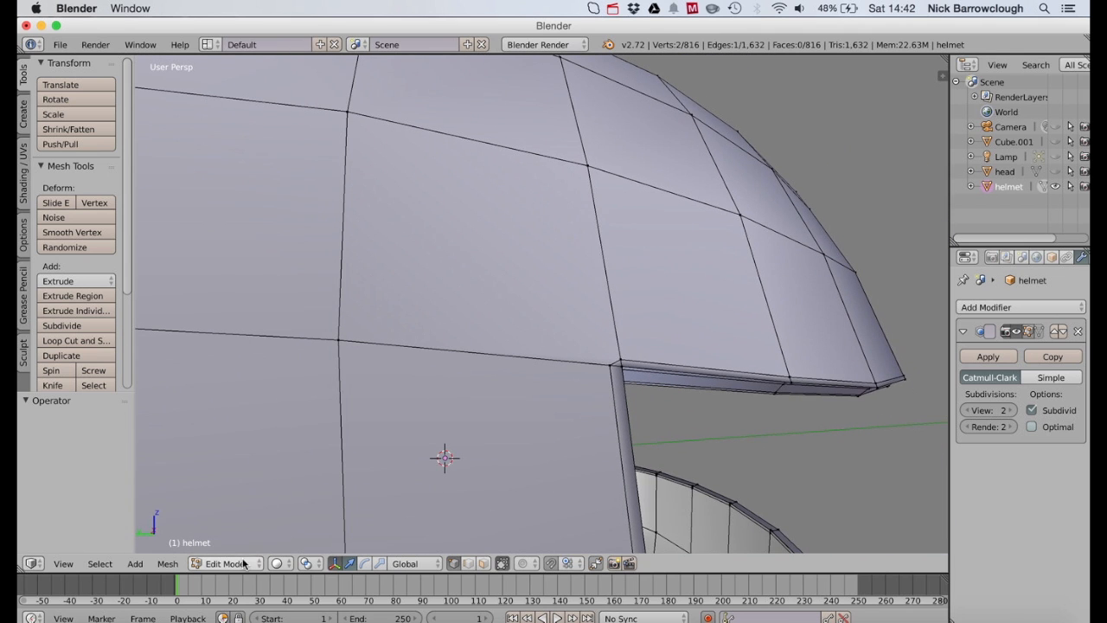
# Step: Return to Object Mode and inspect the smoothed helmet around the side panel's upper corners, including with a changed viewport subdivision level
pyautogui.click(227, 563)
pyautogui.click(221, 544)
pyautogui.hscroll(10, 482, 204)
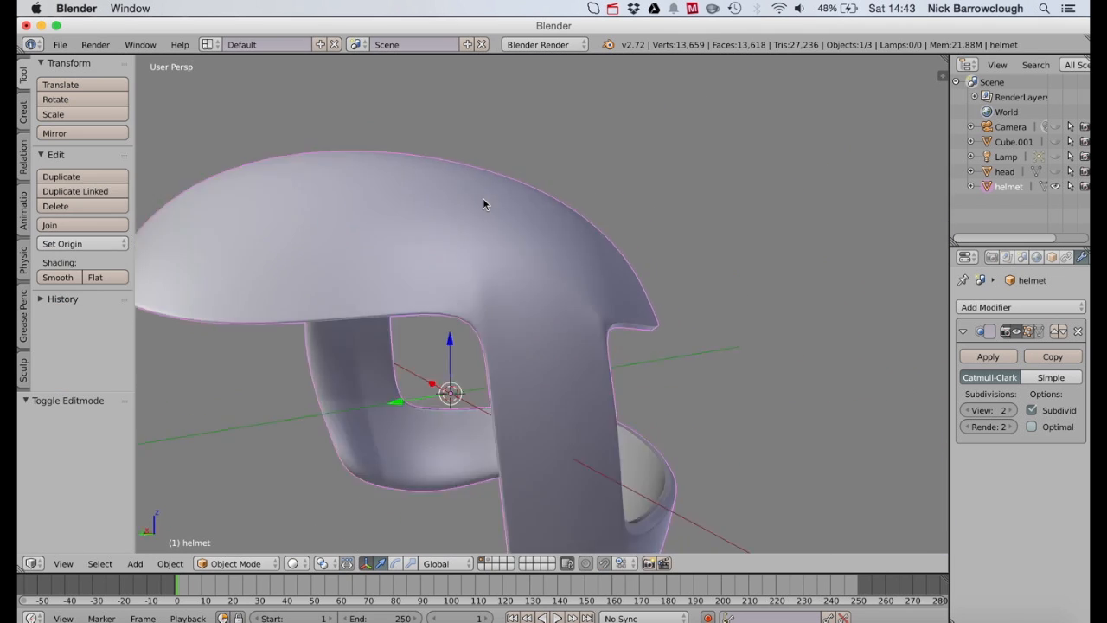
pyautogui.hscroll(10, 531, 292)
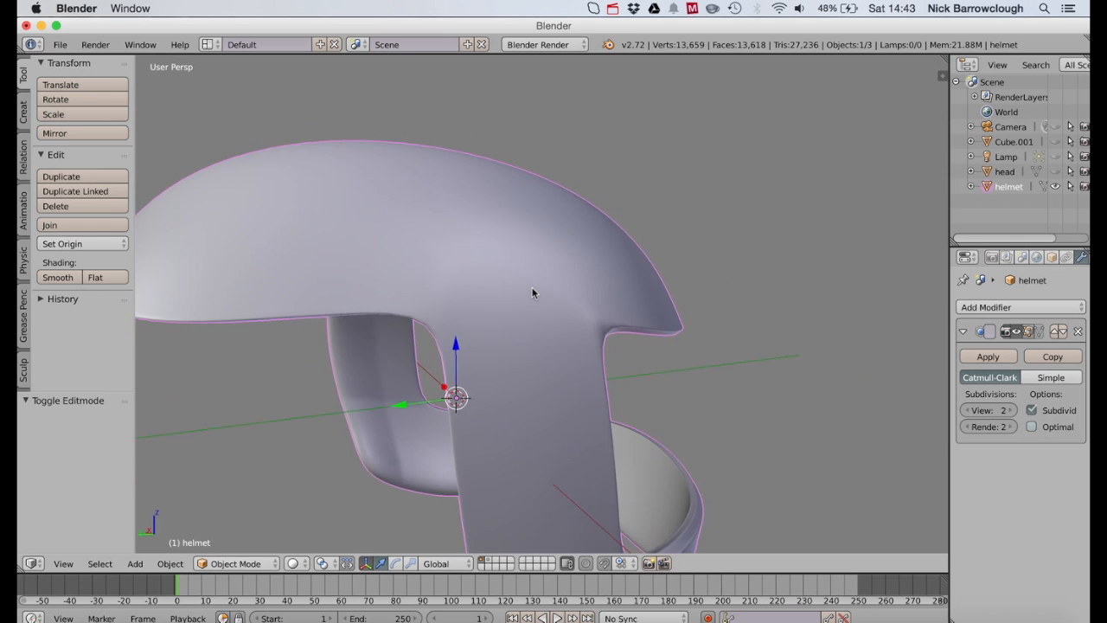
pyautogui.click(1013, 411)
pyautogui.click(970, 411)
pyautogui.scroll(4, 455, 297)
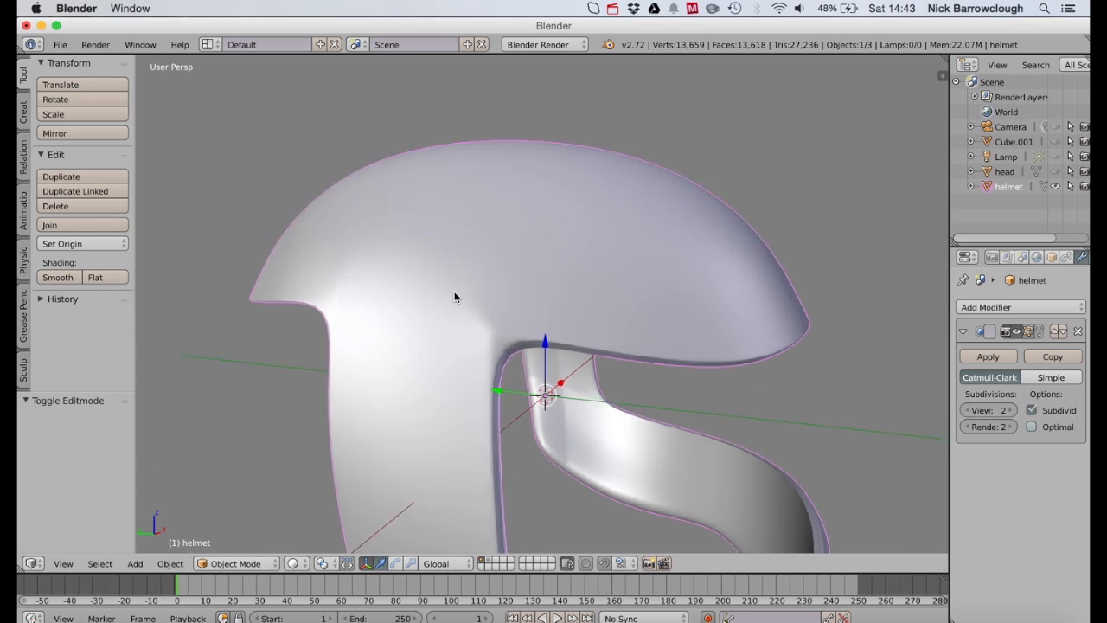
pyautogui.scroll(2, 455, 297)
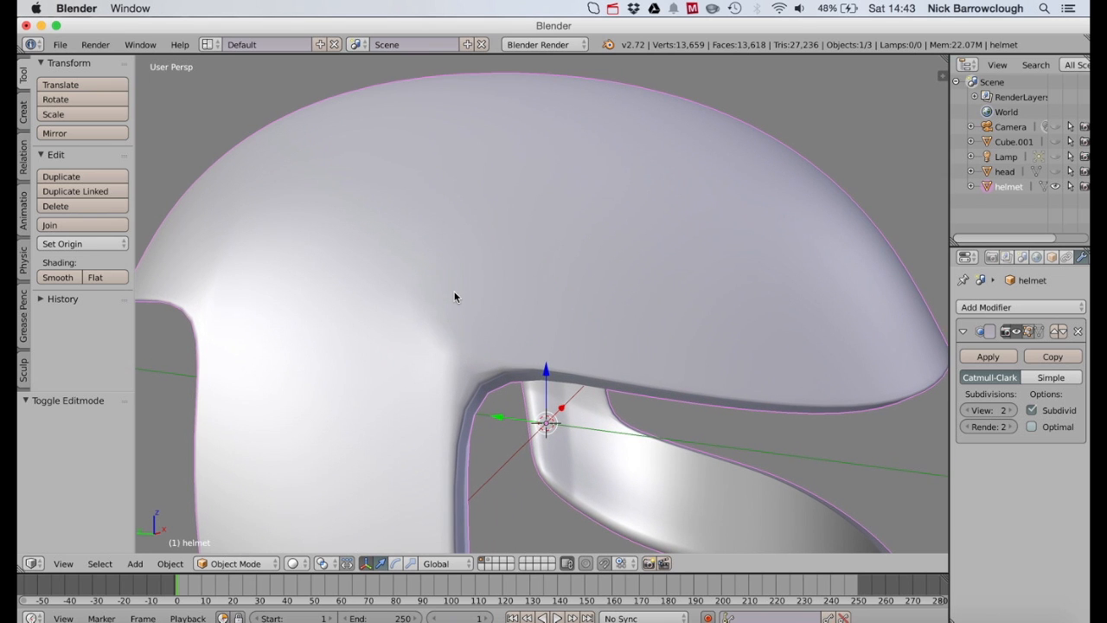
# Step: Try a Knife cut at the side panel's upper corner beside the opening, and check the smoothed corner in Object Mode
pyautogui.click(236, 563)
pyautogui.click(221, 529)
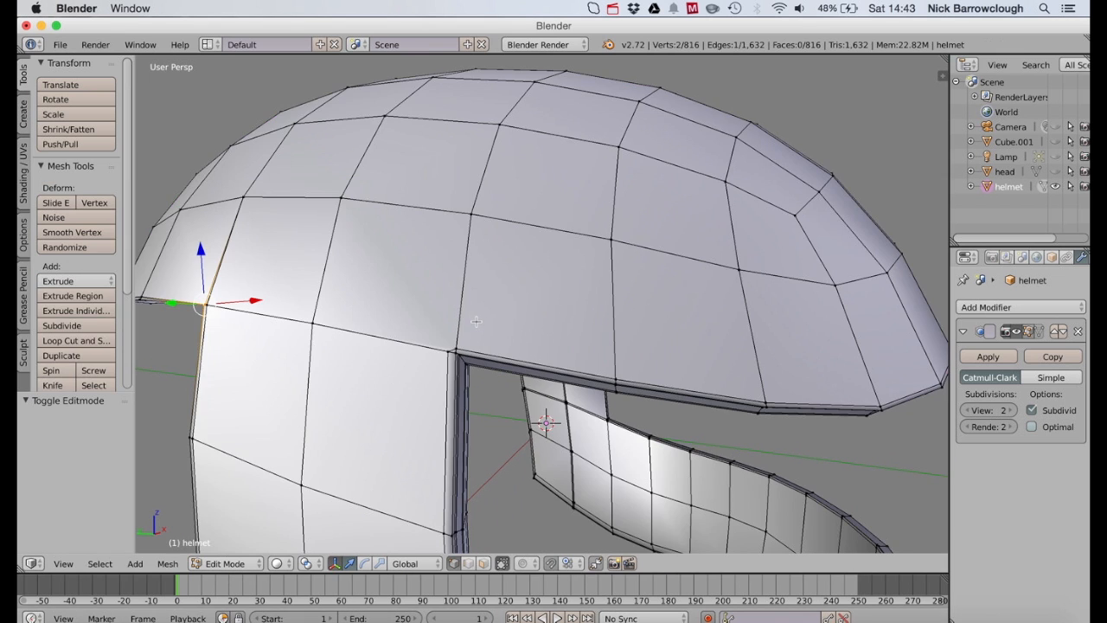
pyautogui.scroll(5, 477, 318)
pyautogui.scroll(-5, 388, 406)
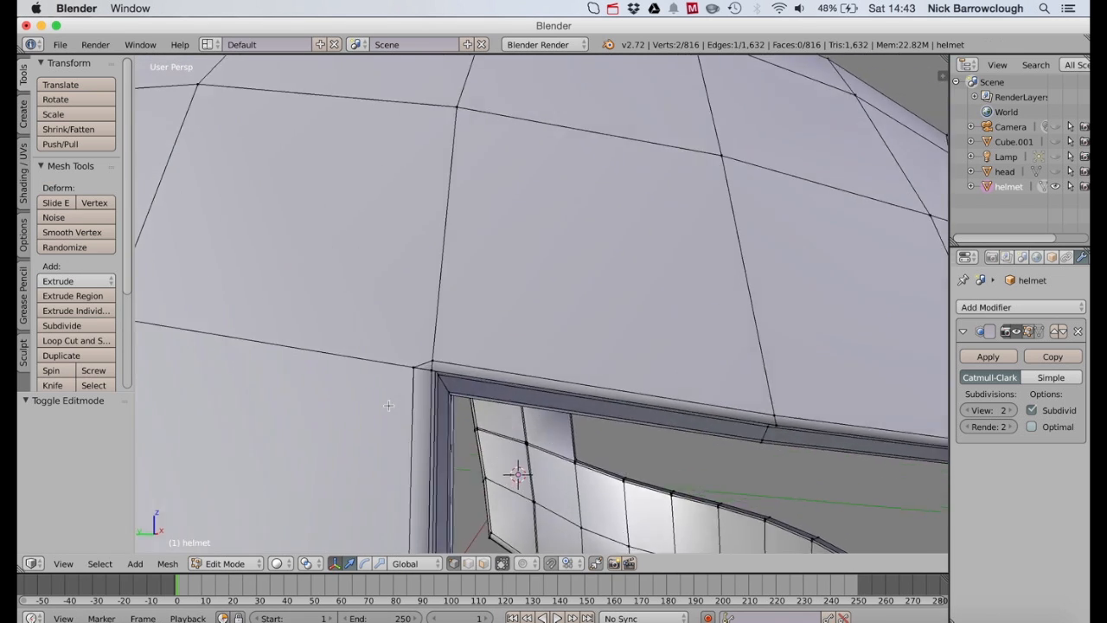
pyautogui.scroll(5, 426, 423)
pyautogui.rightClick(439, 418)
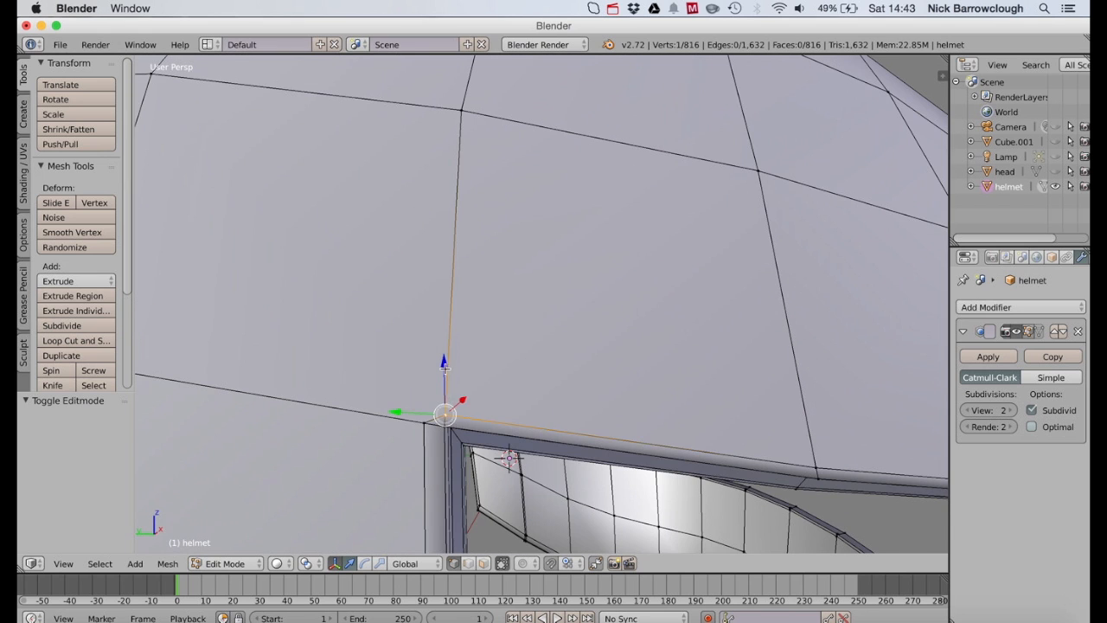
pyautogui.keyDown('shift'); pyautogui.moveTo(447, 420); pyautogui.dragTo(447, 336, button='middle'); pyautogui.keyUp('shift')
pyautogui.click(53, 385)
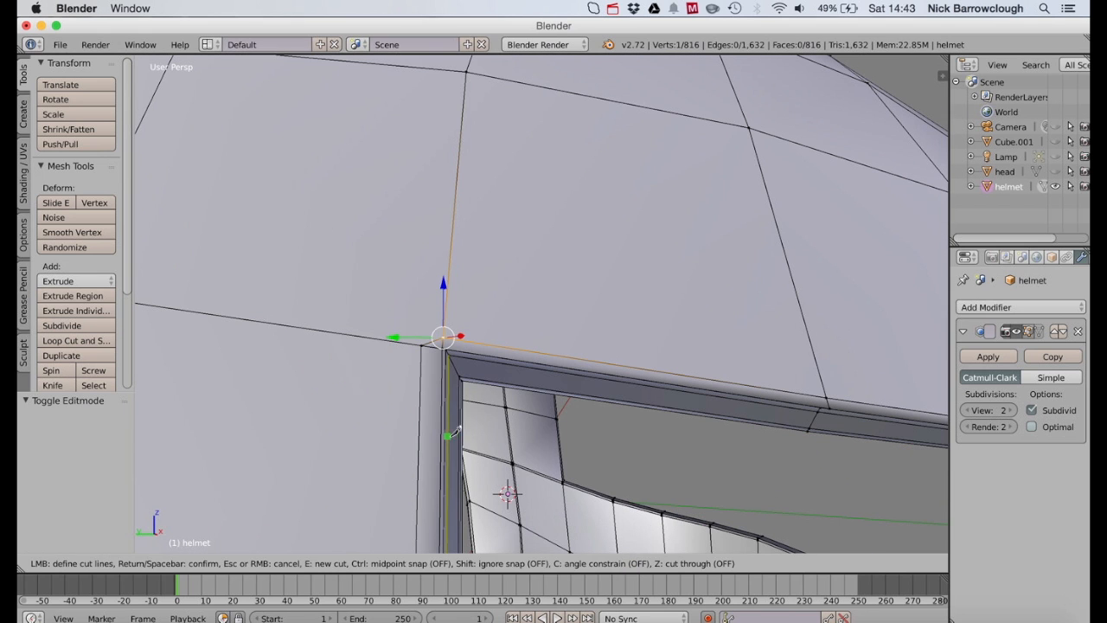
pyautogui.press('Escape')
pyautogui.rightClick(825, 397)
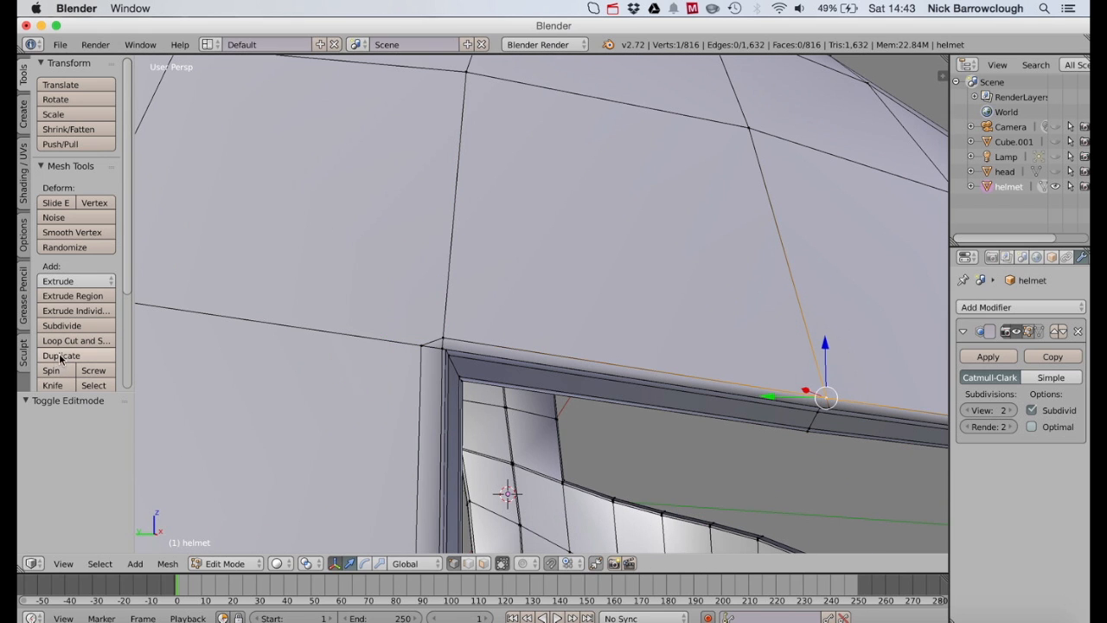
pyautogui.click(53, 385)
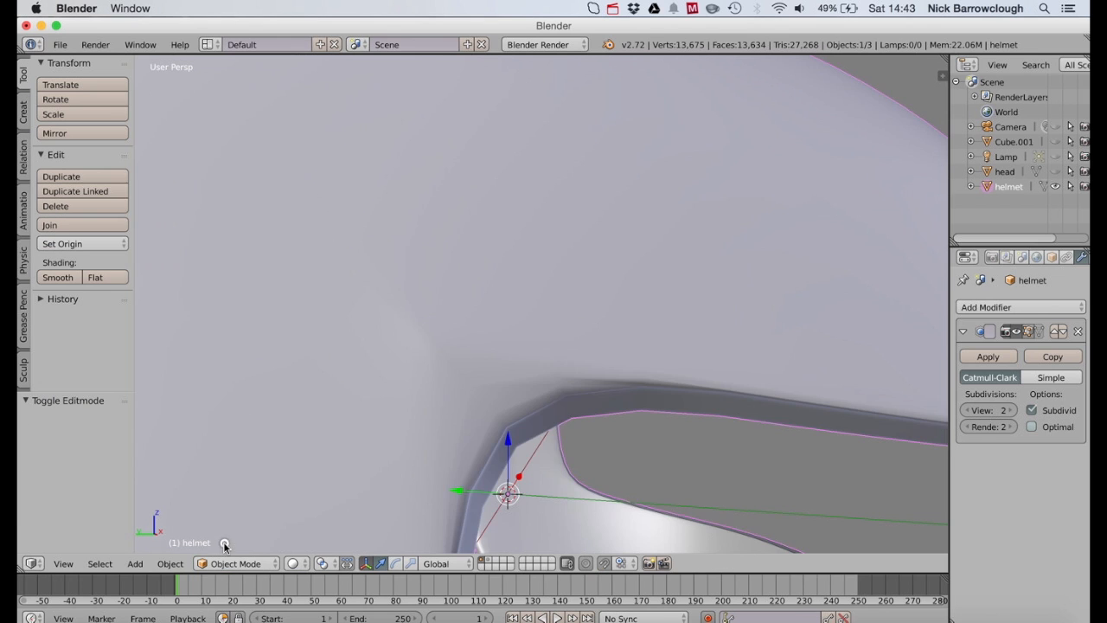
pyautogui.scroll(-5, 505, 159)
pyautogui.hscroll(-3, 505, 159)
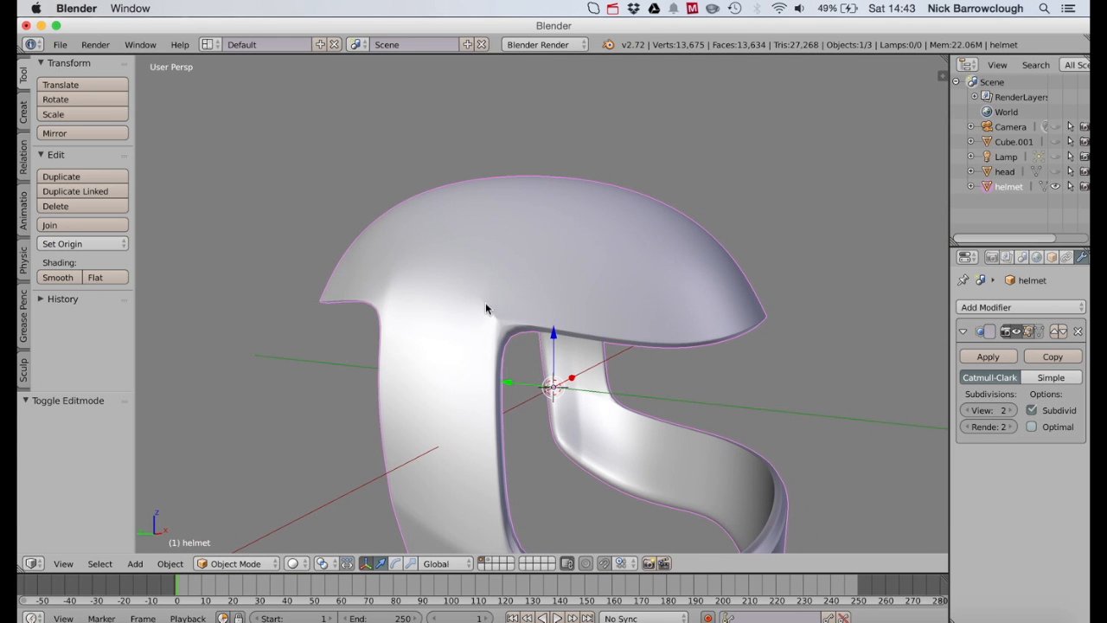
pyautogui.scroll(4, 510, 294)
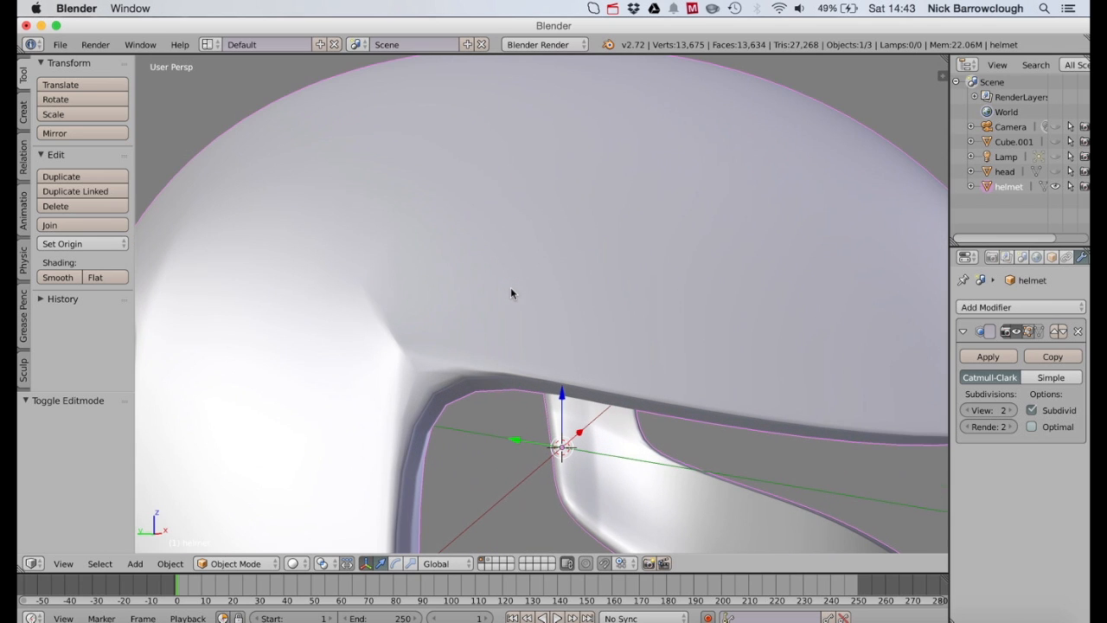
# Step: Return to Edit Mode and undo the Knife cut at the opening's upper corner
pyautogui.click(234, 561)
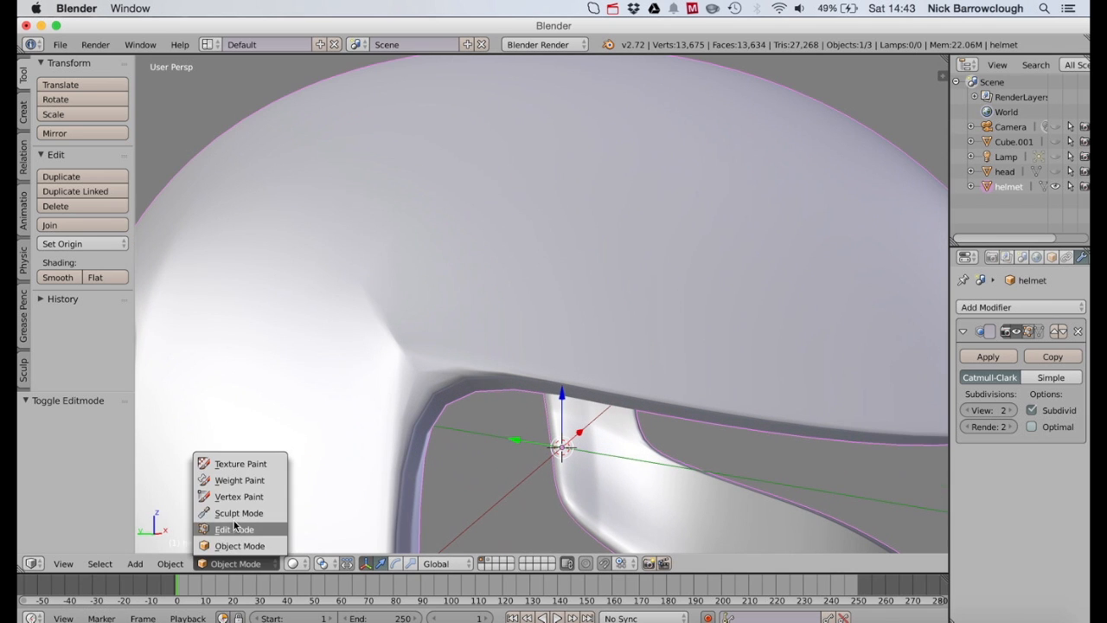
pyautogui.click(232, 527)
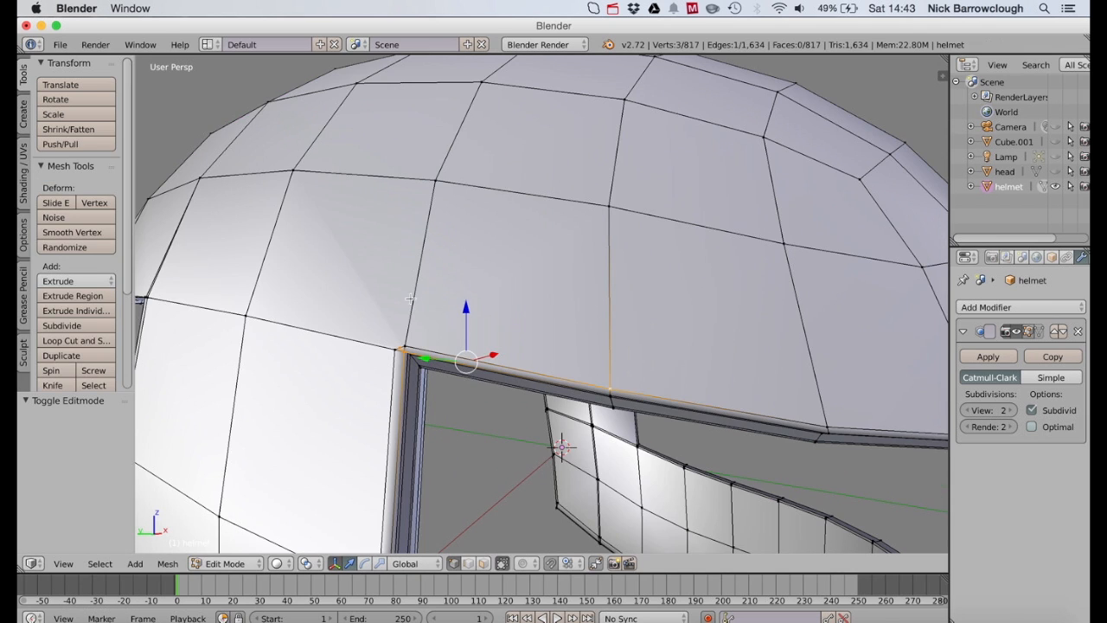
pyautogui.press('super+z')
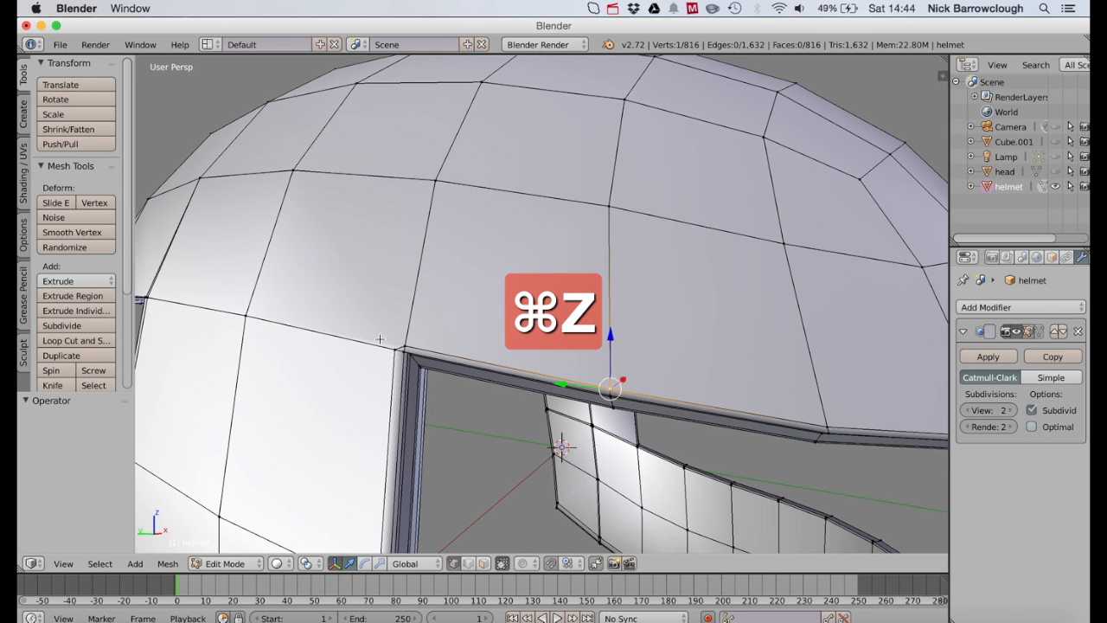
# Step: Delete the short diagonal edge at the opening's upper corner, using edge selection and the Edges delete option
pyautogui.scroll(5, 380, 339)
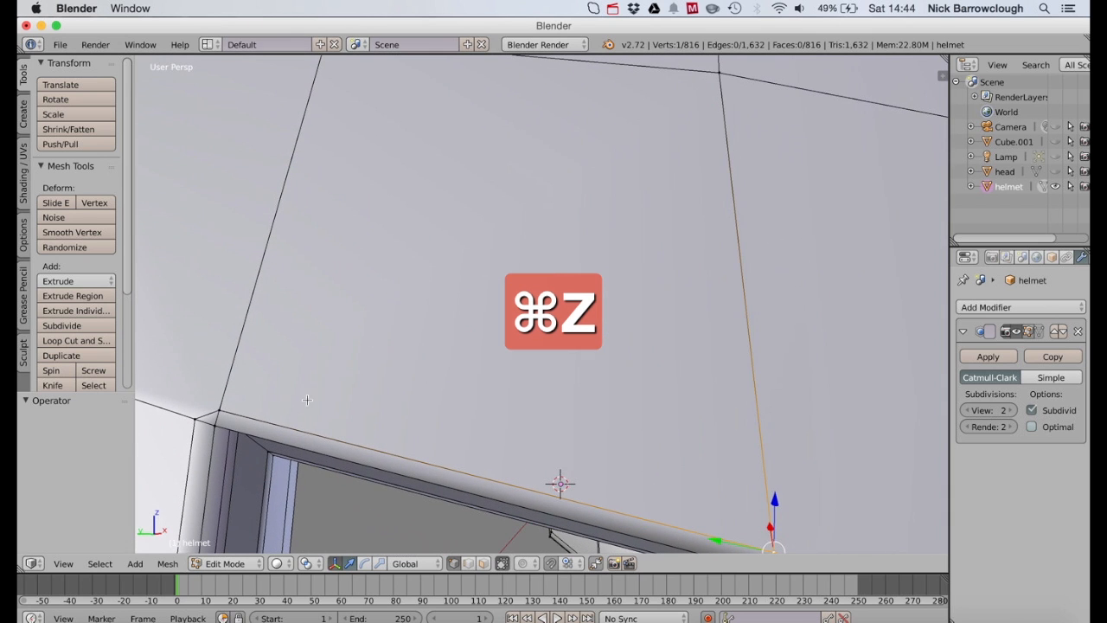
pyautogui.hscroll(-5, 307, 399)
pyautogui.scroll(-3, 307, 400)
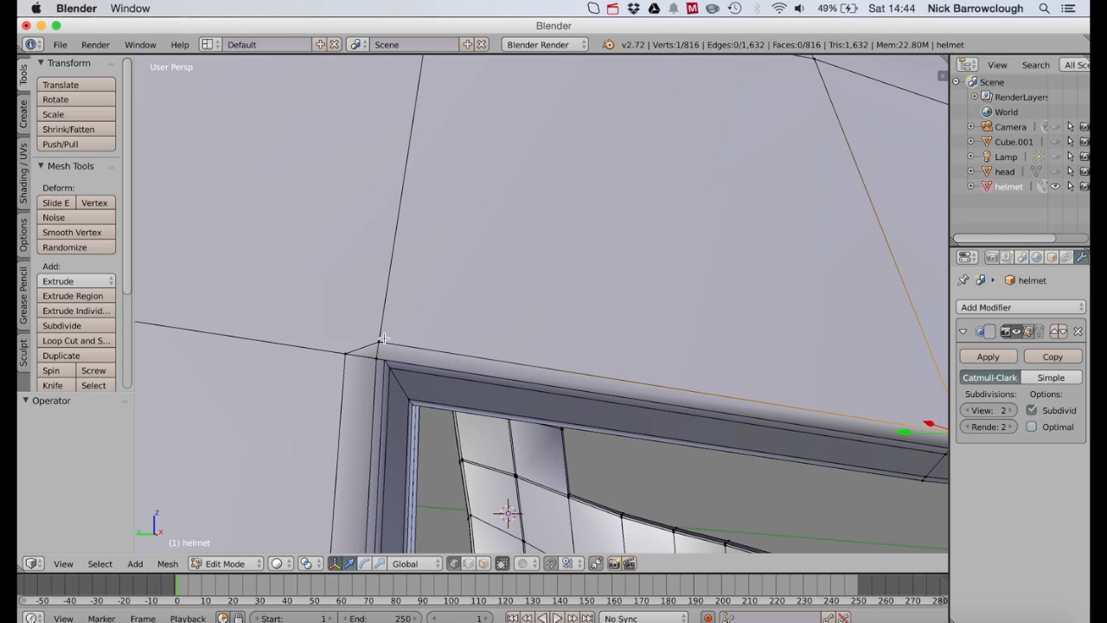
pyautogui.press('a')
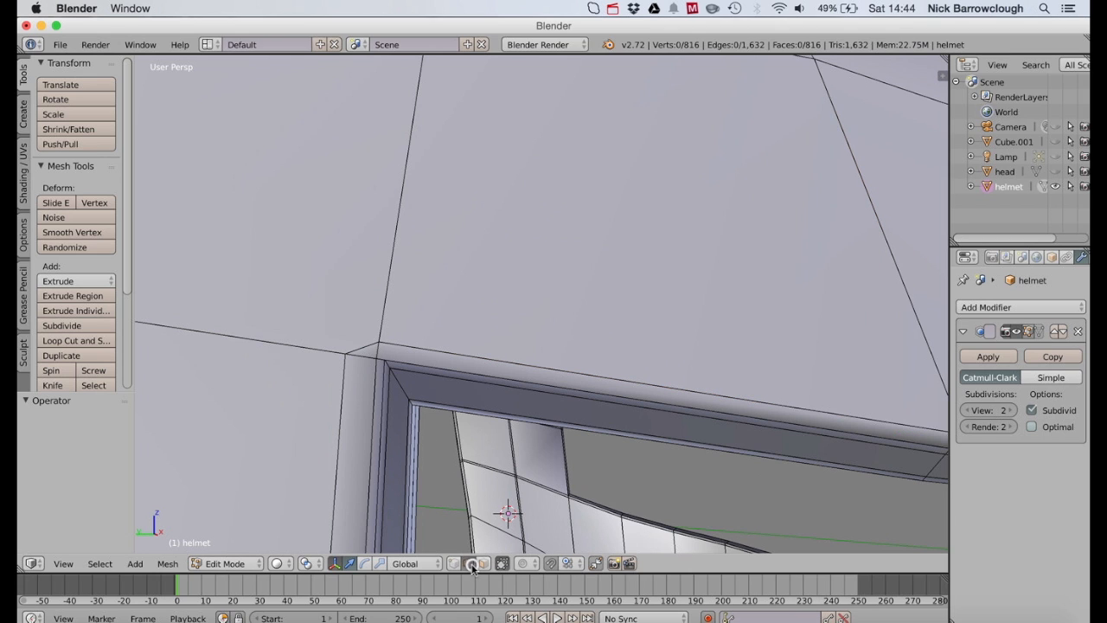
pyautogui.rightClick(364, 347)
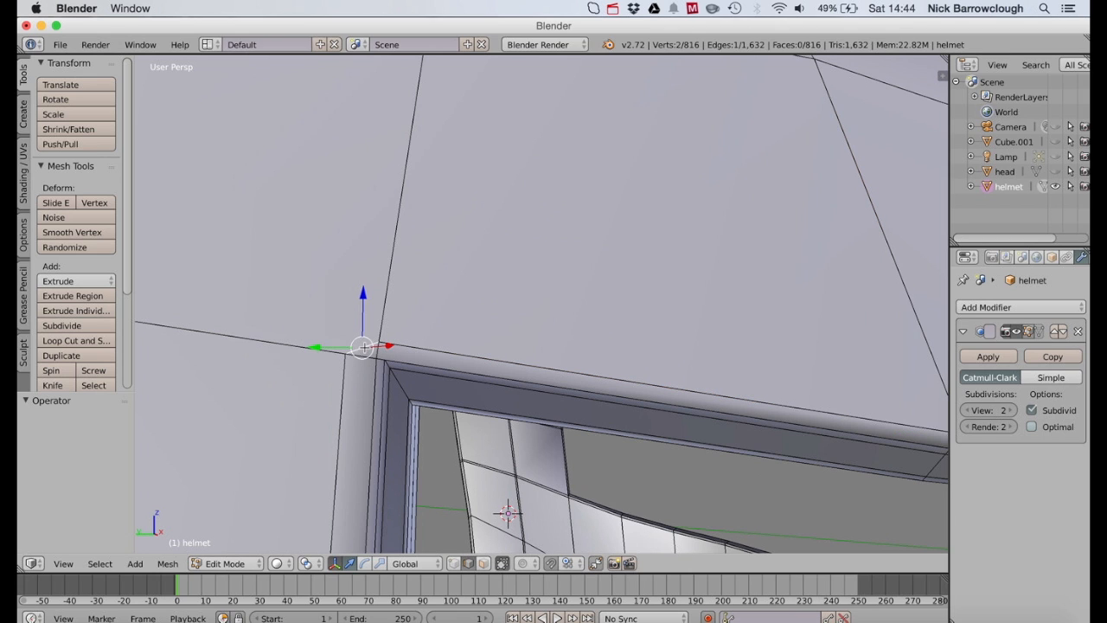
pyautogui.press('x')
pyautogui.click(348, 348)
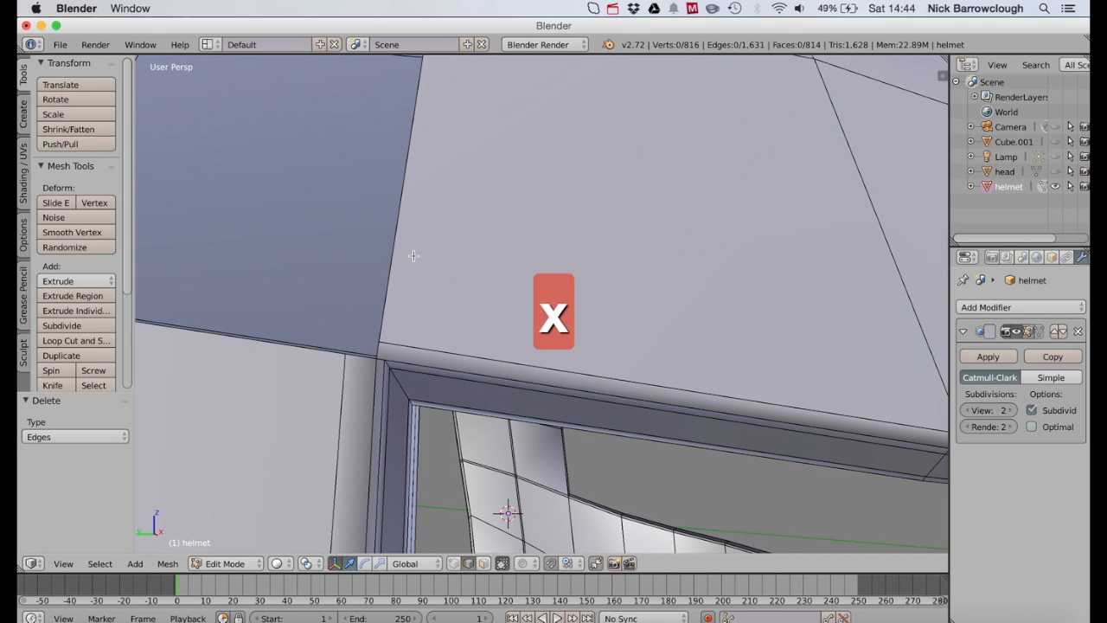
# Step: Fill the hole above the side panel with one face from its six boundary vertices, including the three clustered at the opening's corner
pyautogui.scroll(-2, 413, 256)
pyautogui.scroll(-5, 414, 256)
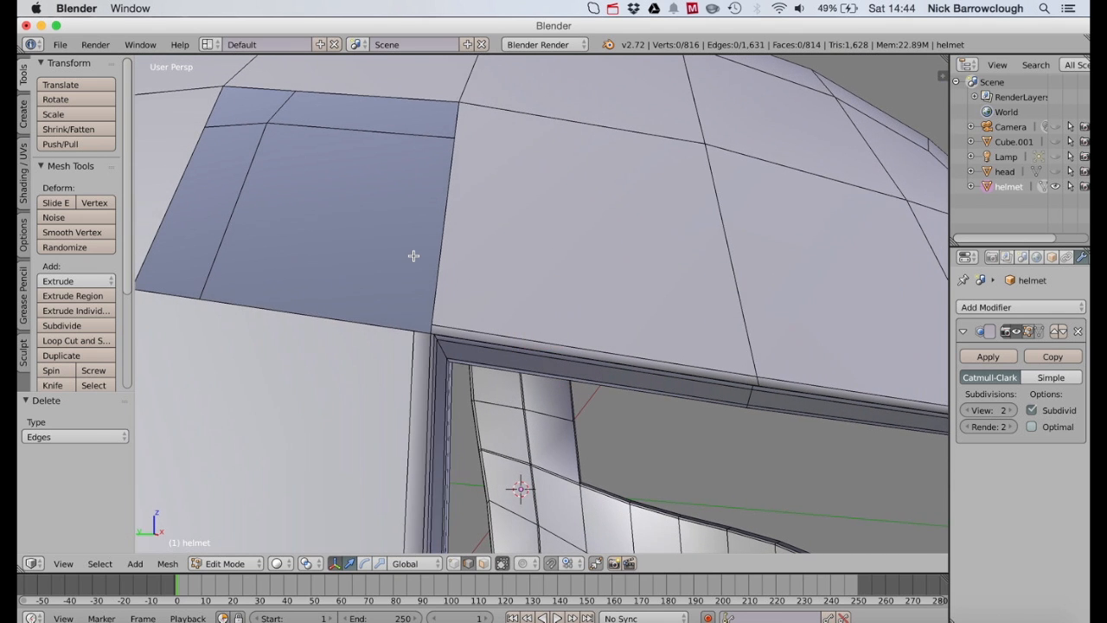
pyautogui.scroll(-5, 414, 256)
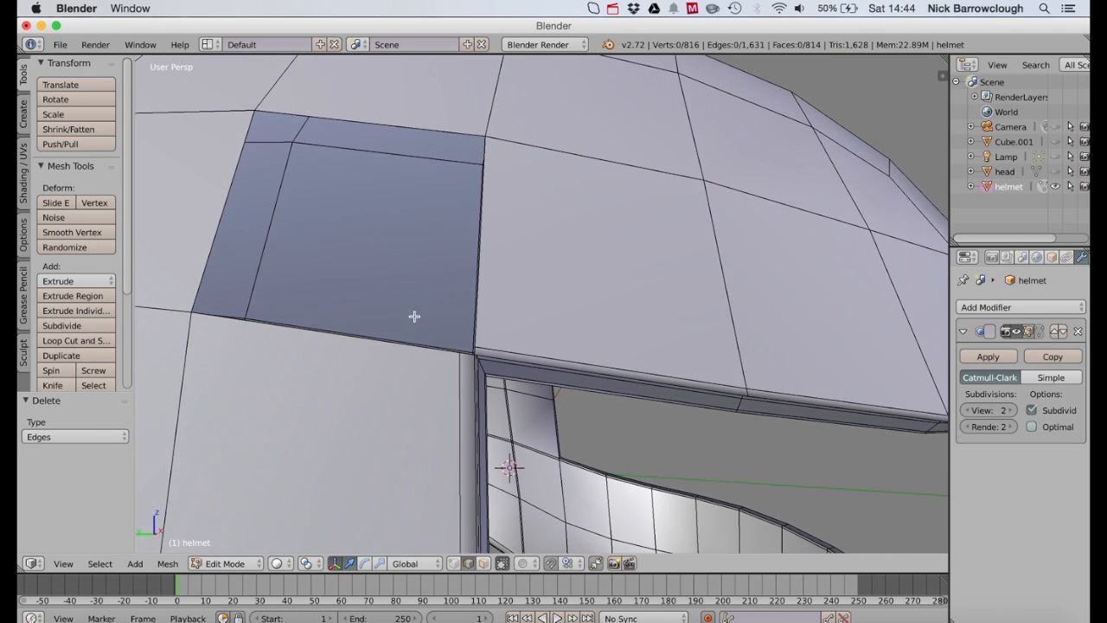
pyautogui.click(453, 563)
pyautogui.scroll(-3, 463, 232)
pyautogui.rightClick(474, 113)
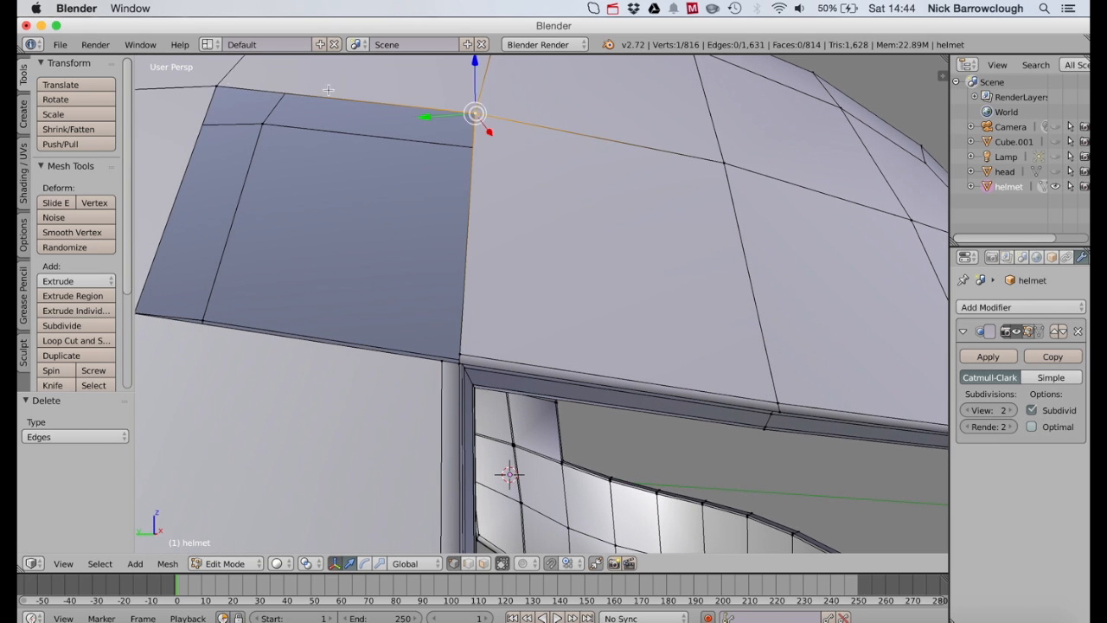
pyautogui.keyDown('shift'); pyautogui.rightClick(217, 85); pyautogui.keyUp('shift')
pyautogui.scroll(-3, 220, 293)
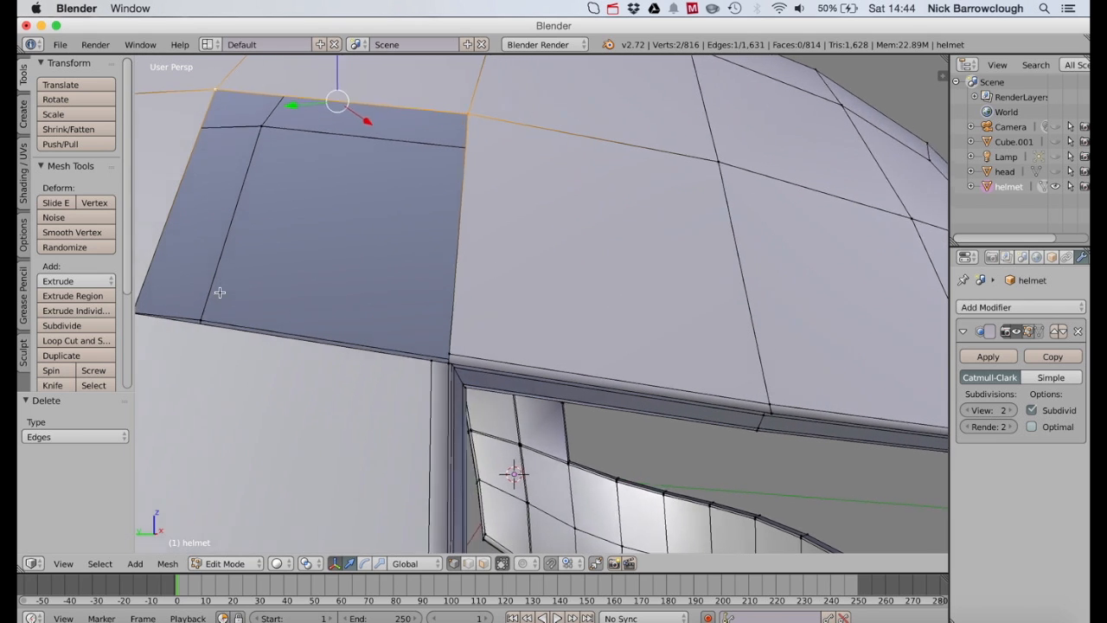
pyautogui.keyDown('shift'); pyautogui.rightClick(139, 312); pyautogui.keyUp('shift')
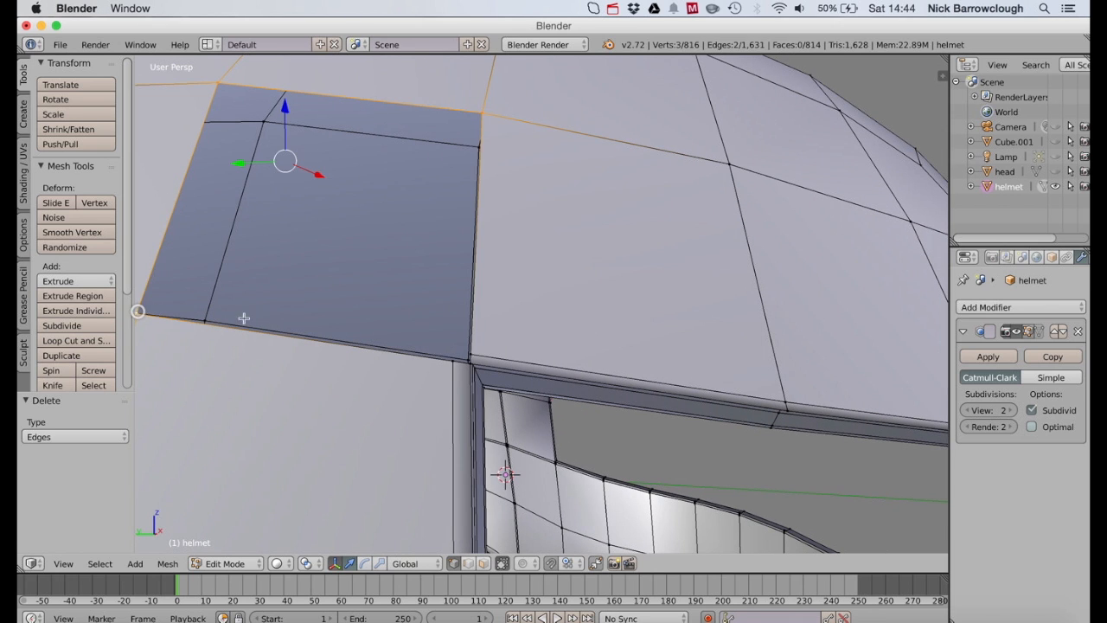
pyautogui.keyDown('shift'); pyautogui.rightClick(453, 361); pyautogui.keyUp('shift')
pyautogui.keyDown('shift'); pyautogui.rightClick(472, 363); pyautogui.keyUp('shift')
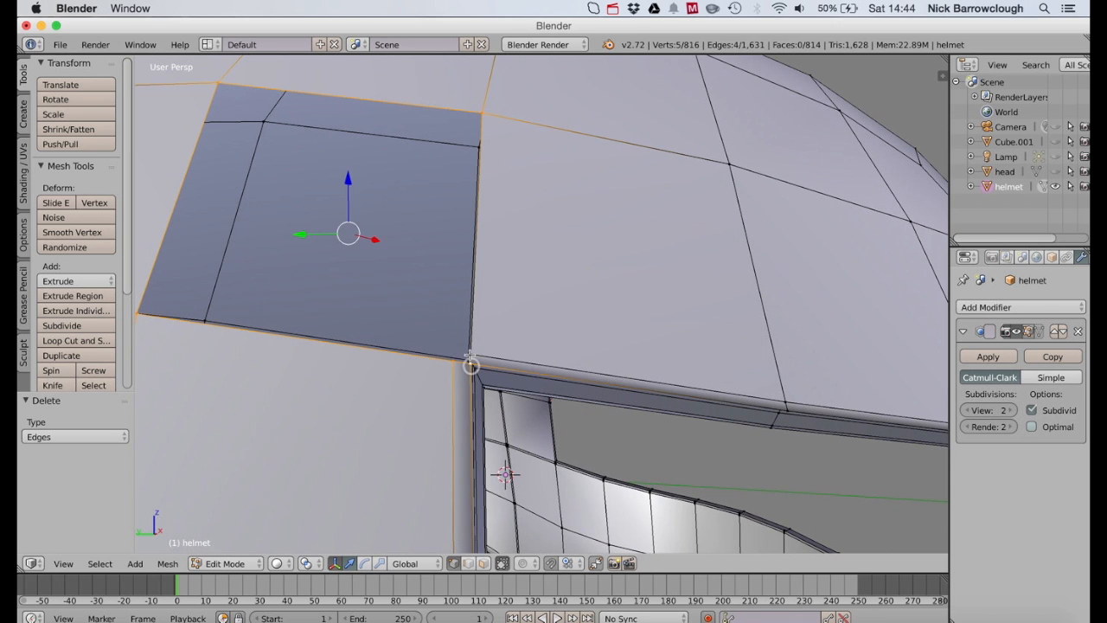
pyautogui.keyDown('shift'); pyautogui.rightClick(469, 355); pyautogui.keyUp('shift')
pyautogui.press('f')
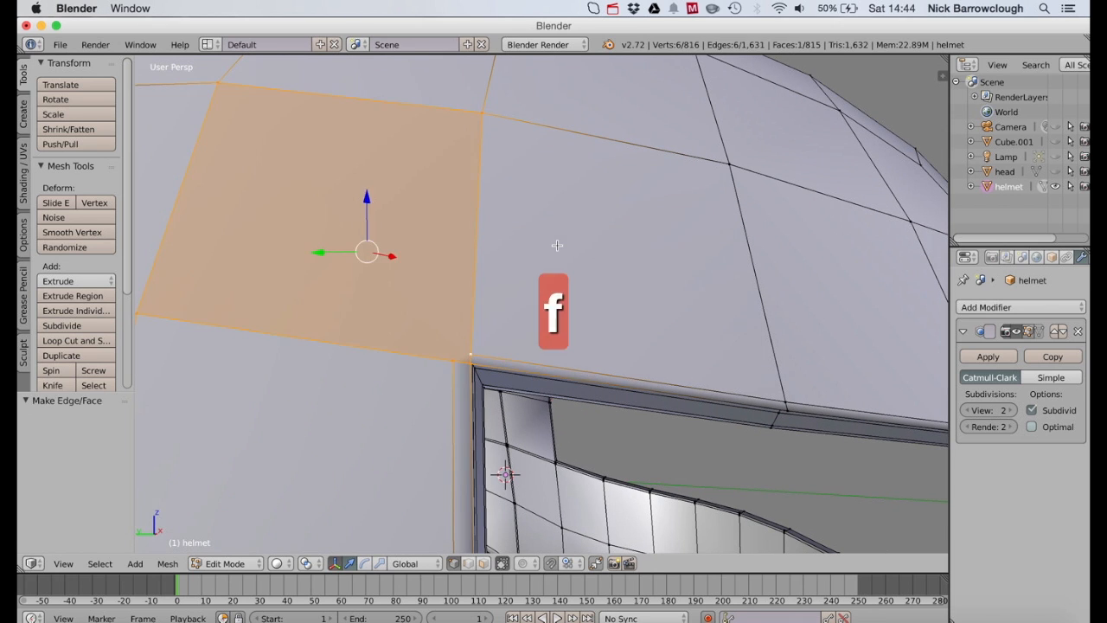
# Step: Return to Object Mode and examine the smoothed helmet's side corners, front opening rim and chin guard
pyautogui.click(226, 563)
pyautogui.click(234, 546)
pyautogui.scroll(-4, 335, 282)
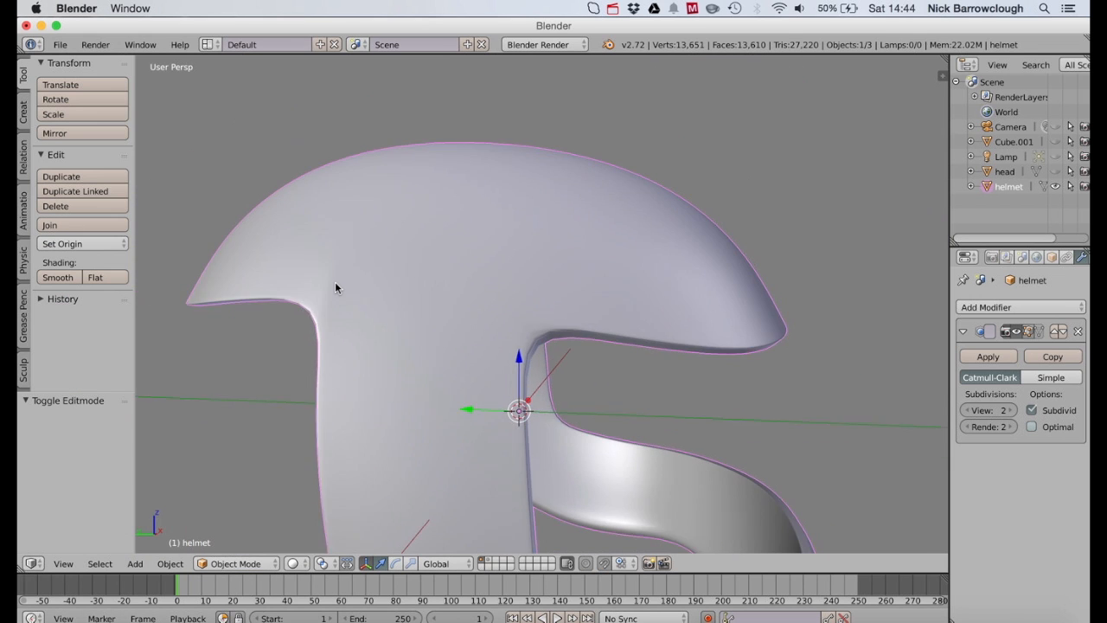
pyautogui.hscroll(6, 335, 281)
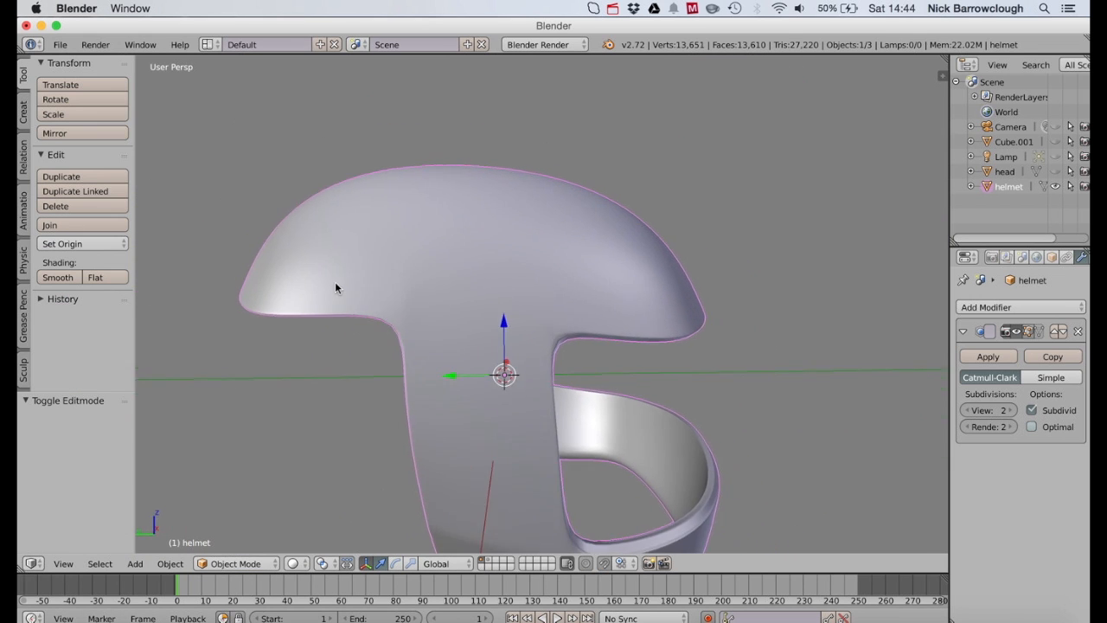
pyautogui.hscroll(8, 334, 281)
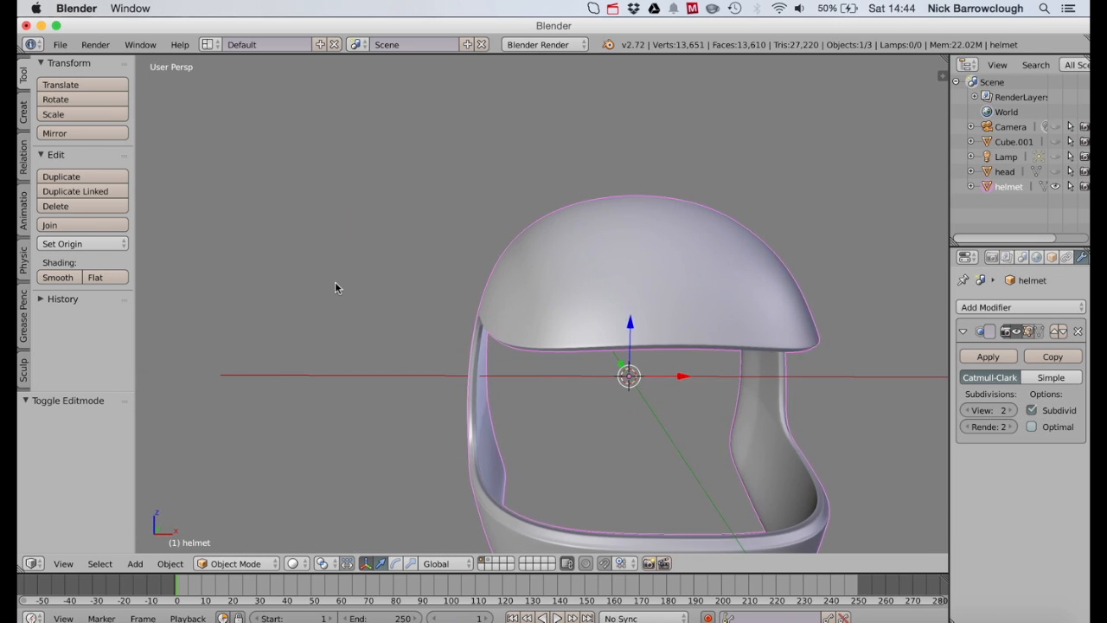
pyautogui.hscroll(8, 334, 281)
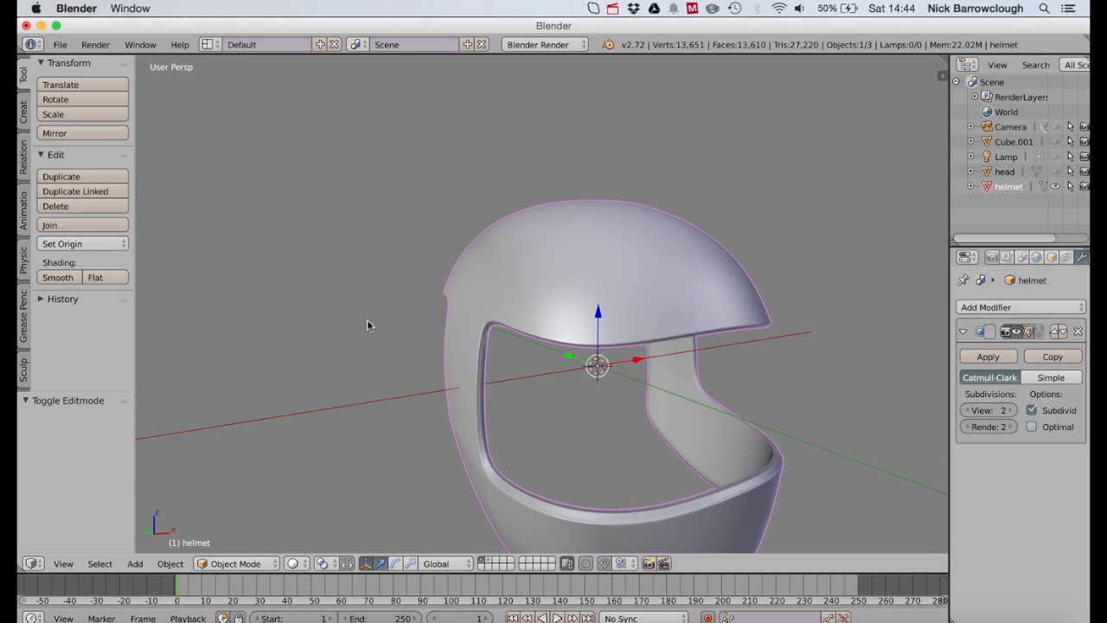
pyautogui.keyDown('ctrl'); pyautogui.scroll(4, 559, 469); pyautogui.keyUp('ctrl')
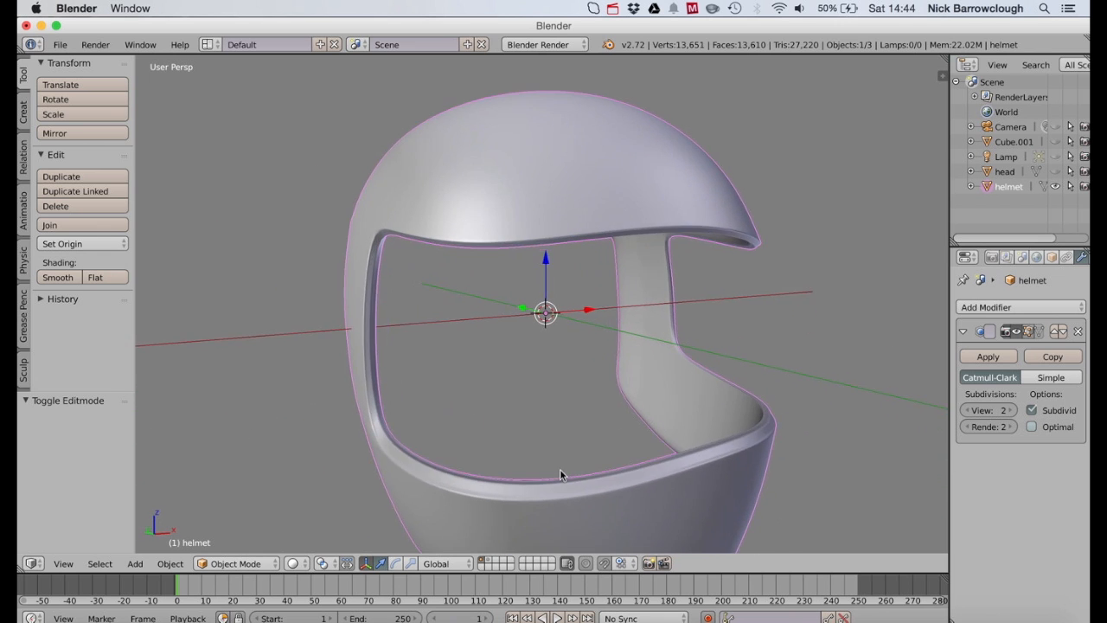
pyautogui.scroll(-6, 559, 468)
pyautogui.scroll(8, 607, 190)
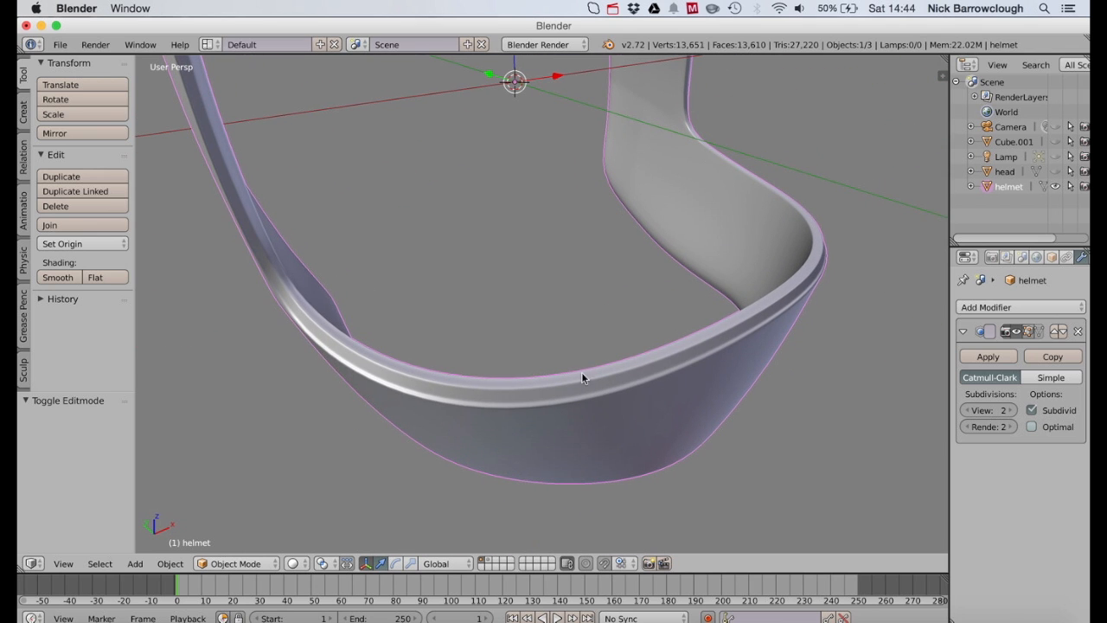
pyautogui.scroll(-10, 809, 330)
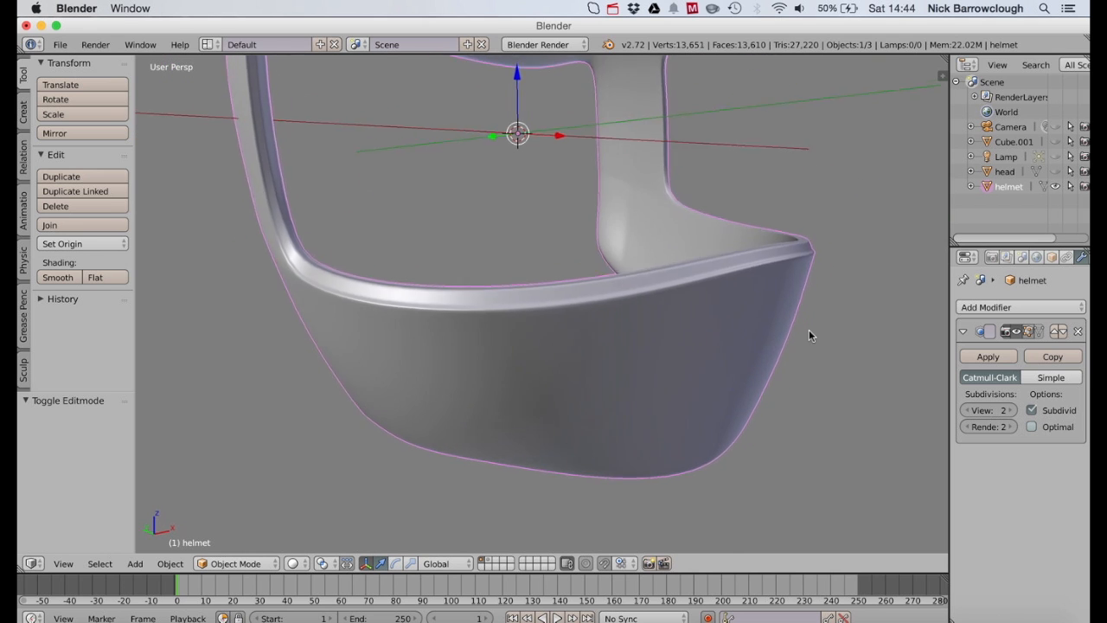
pyautogui.moveTo(809, 329); pyautogui.dragTo(709, 297, button='middle')
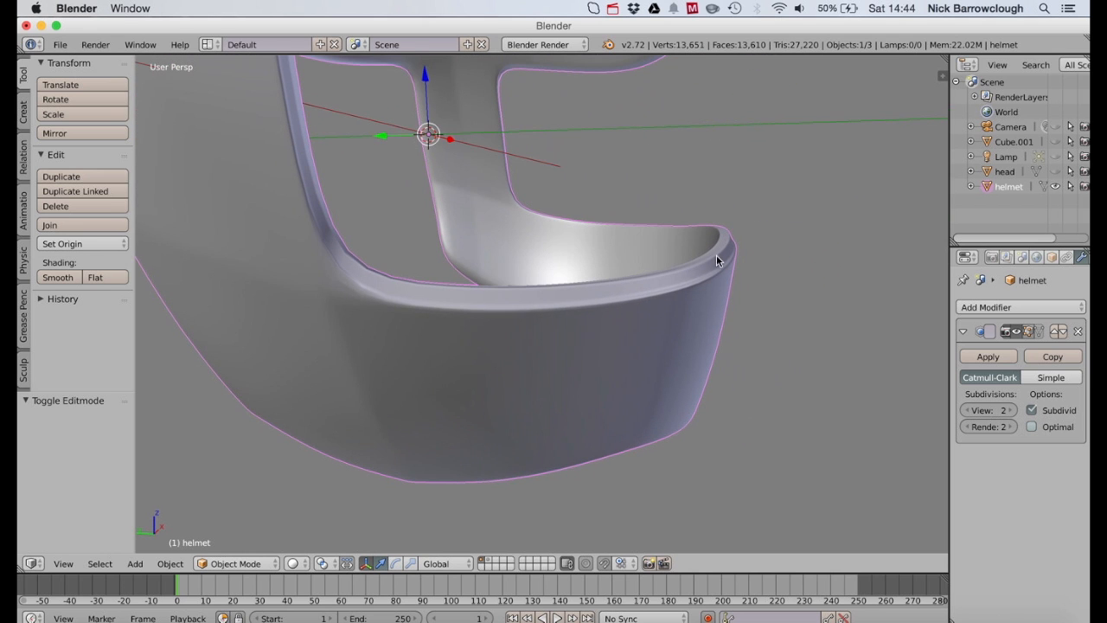
# Step: Inspect the smoothed chin guard's upper rim up close, including the opening's lower corners, and the whole helmet shell from the sides and front
pyautogui.scroll(5, 717, 254)
pyautogui.scroll(-8, 717, 254)
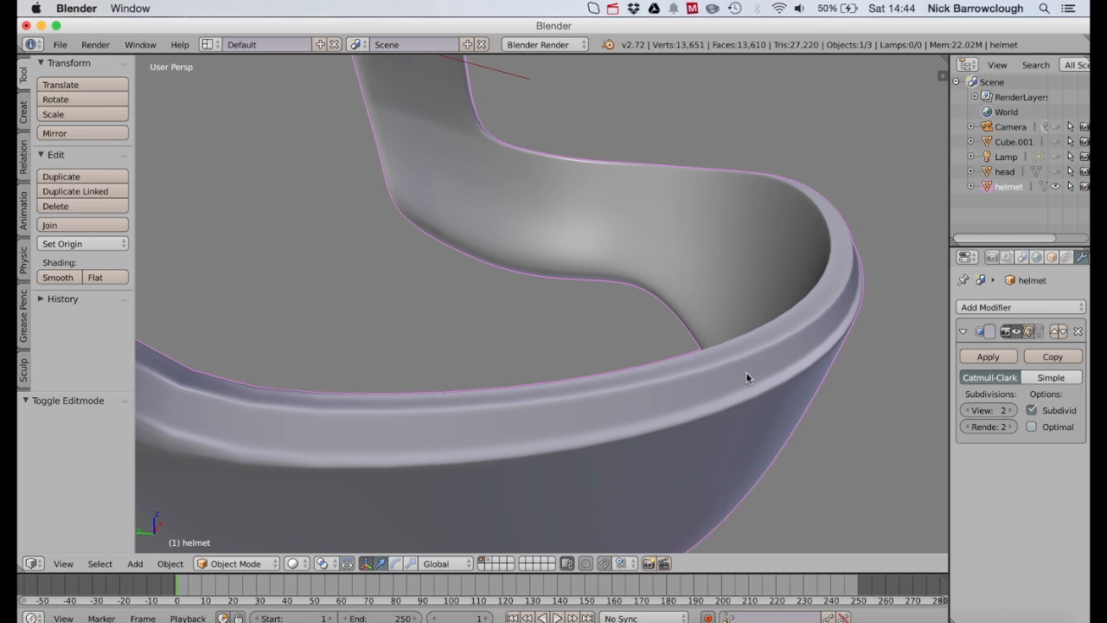
pyautogui.scroll(-5, 748, 378)
pyautogui.hscroll(10, 748, 378)
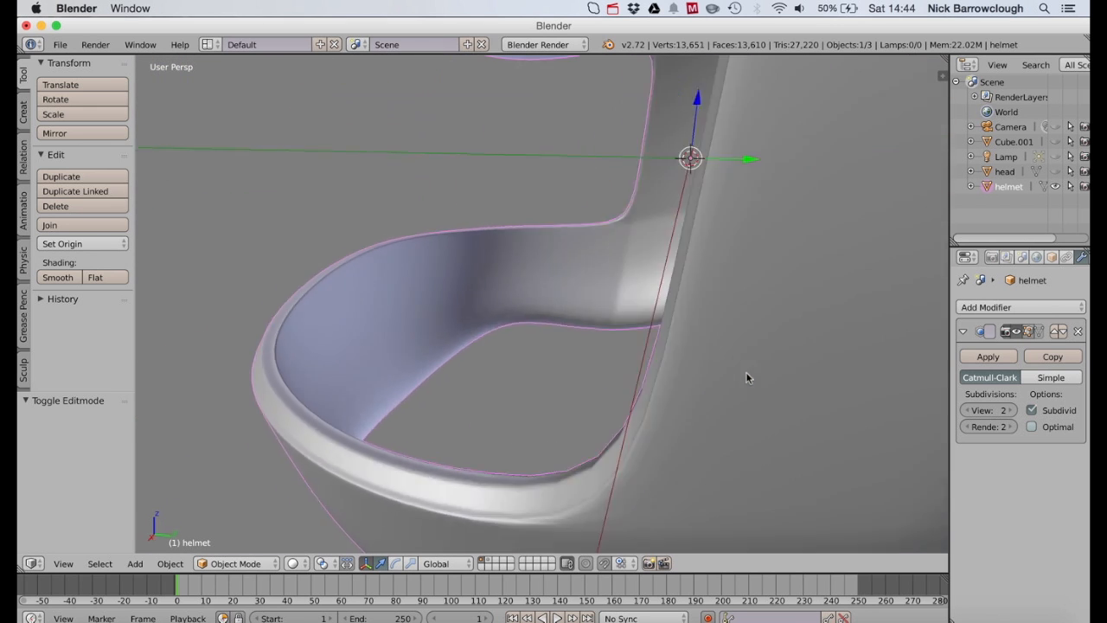
pyautogui.scroll(-3, 747, 377)
pyautogui.hscroll(10, 747, 377)
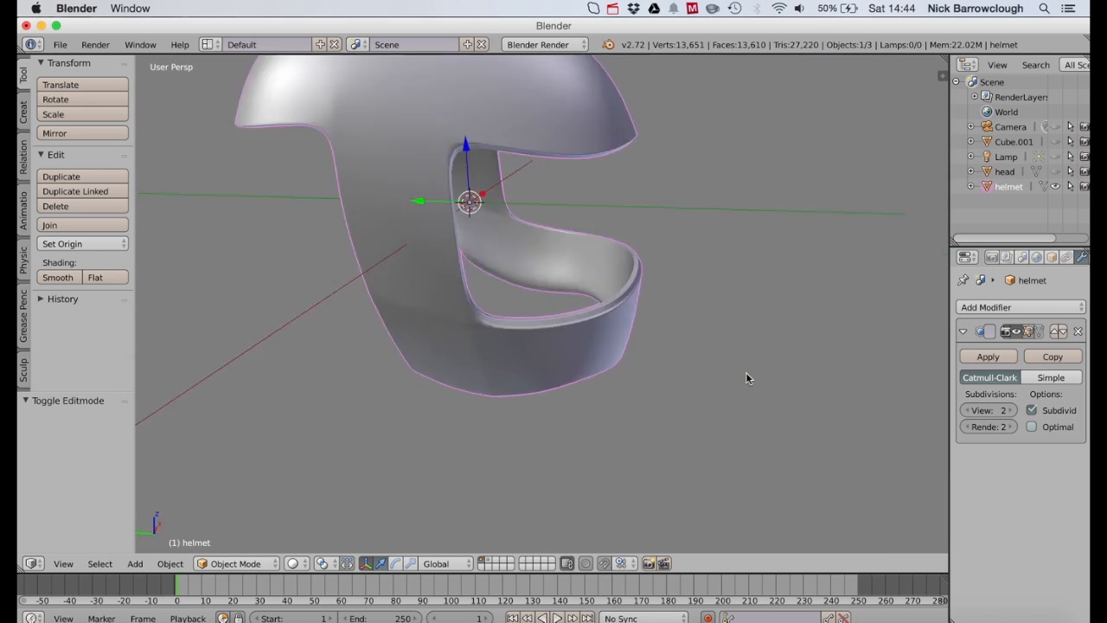
pyautogui.hscroll(-5, 746, 373)
pyautogui.hscroll(-10, 746, 374)
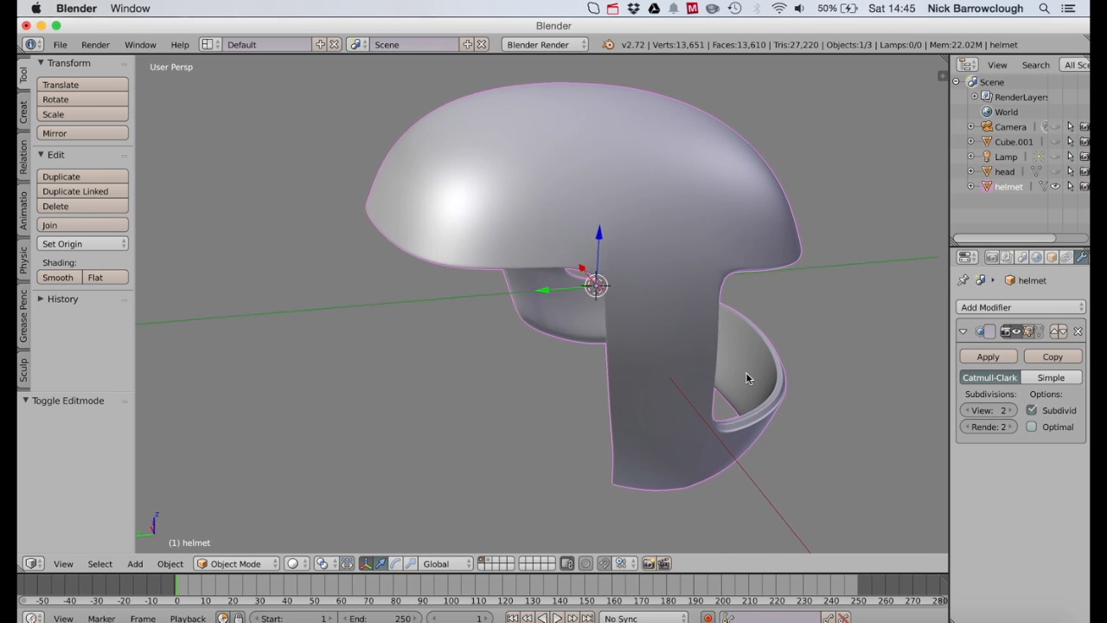
pyautogui.hscroll(-10, 747, 377)
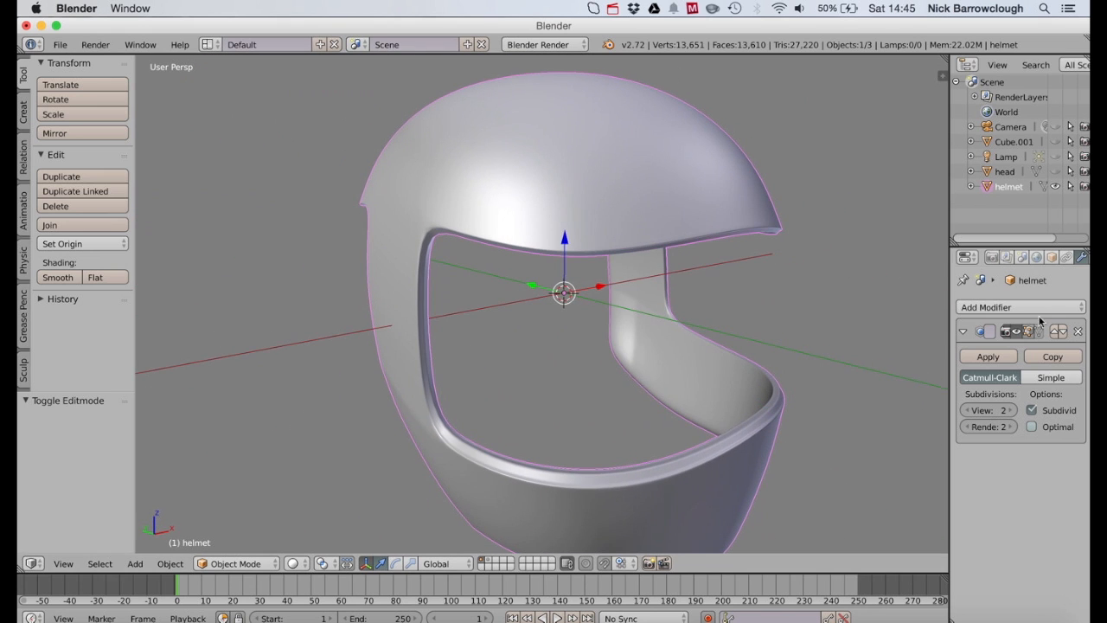
# Step: Make the head object visible again and examine how the helmet fits around it from the side, back, underside and front
pyautogui.click(1055, 171)
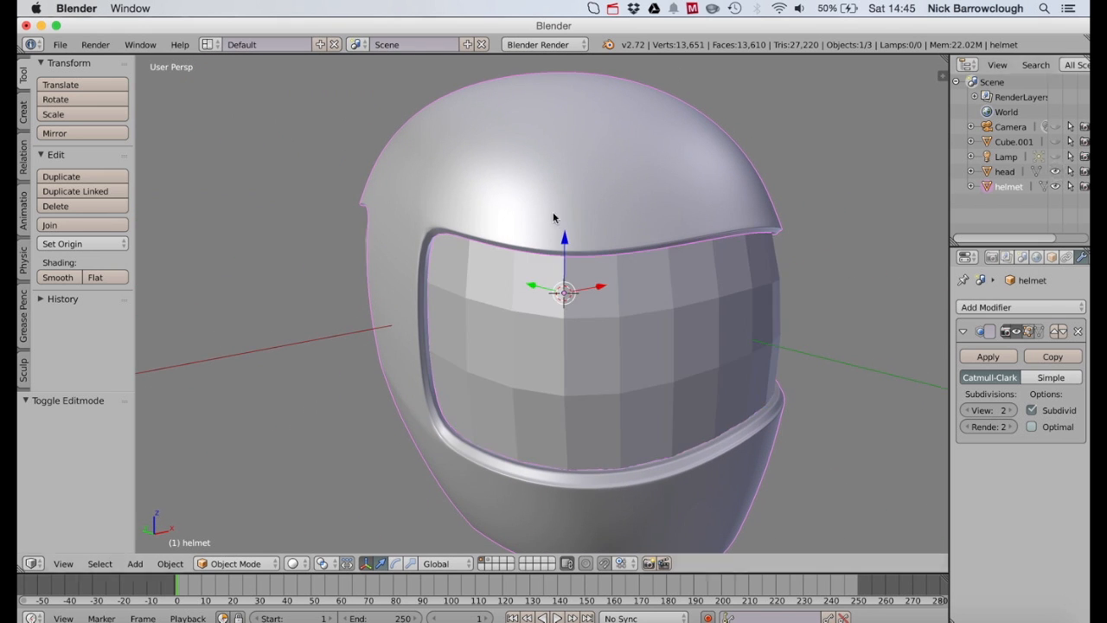
pyautogui.scroll(-5, 531, 200)
pyautogui.hscroll(-10, 531, 201)
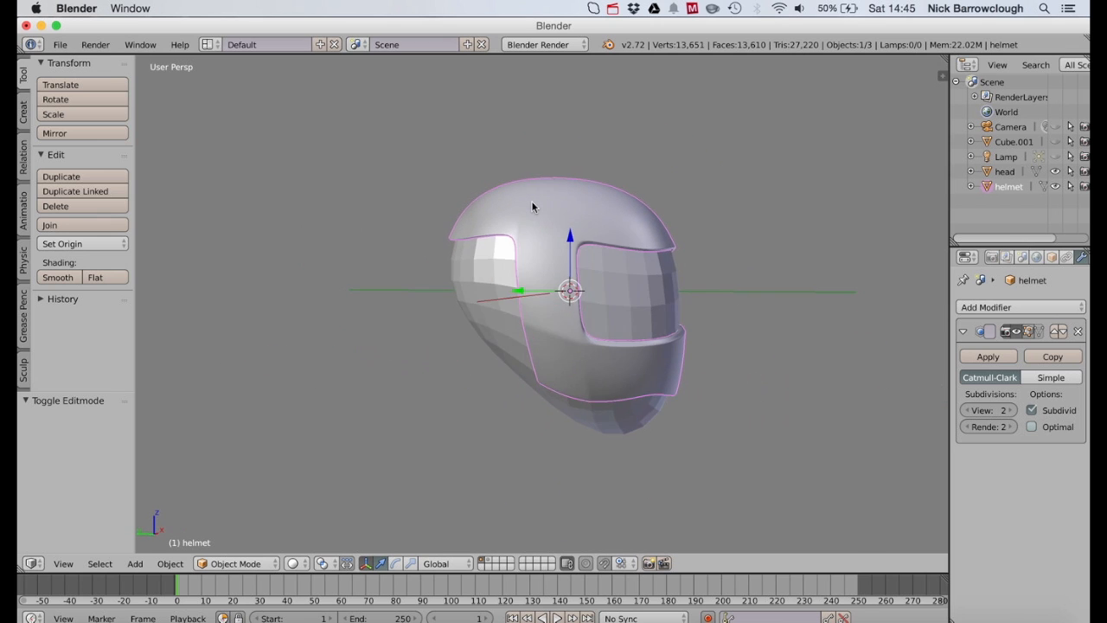
pyautogui.hscroll(-15, 531, 200)
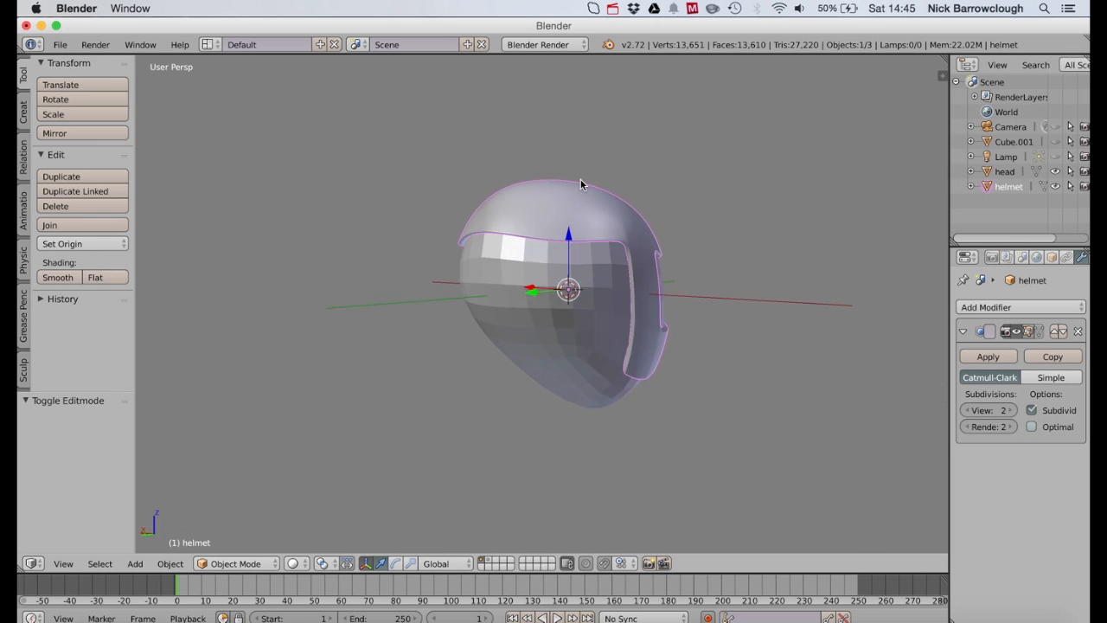
pyautogui.hscroll(-15, 580, 184)
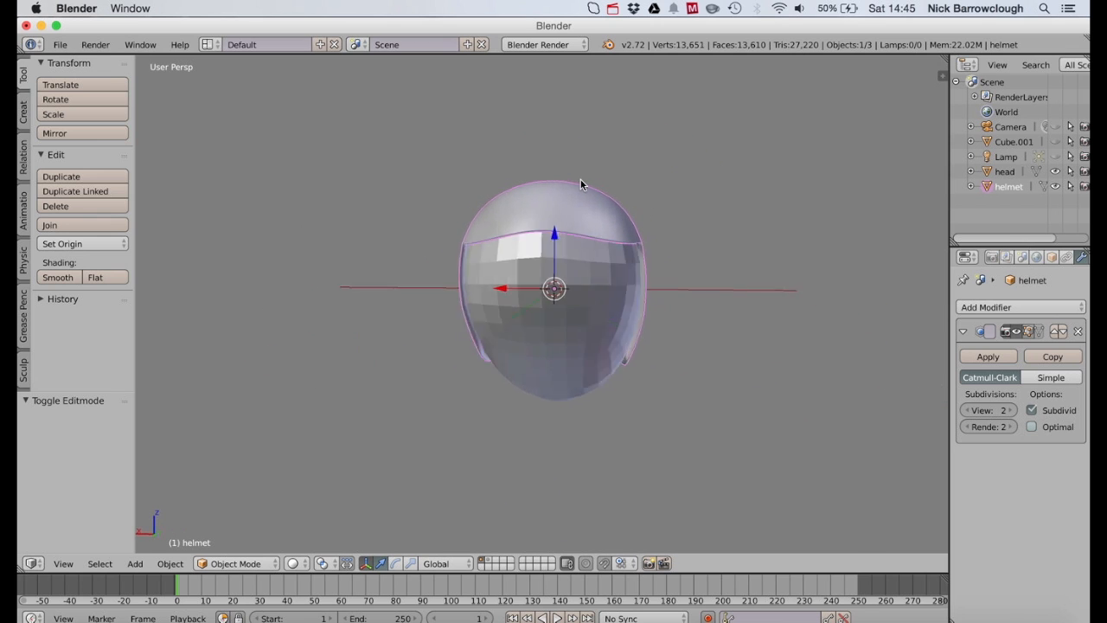
pyautogui.hscroll(-3, 580, 185)
pyautogui.scroll(-10, 582, 183)
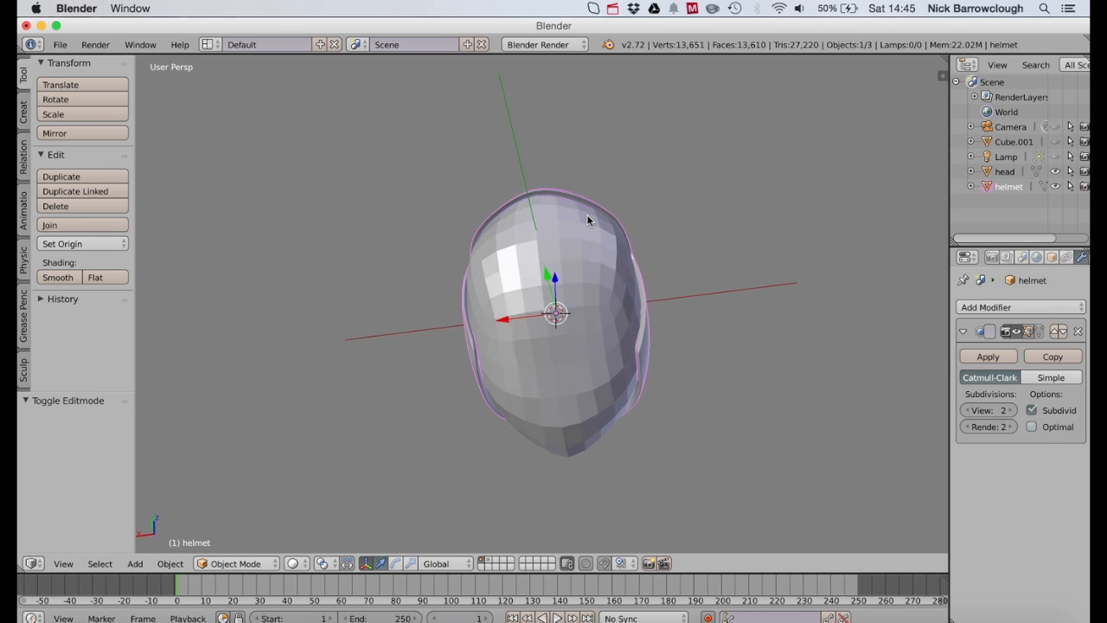
pyautogui.scroll(-5, 588, 220)
pyautogui.hscroll(10, 588, 219)
pyautogui.scroll(10, 588, 219)
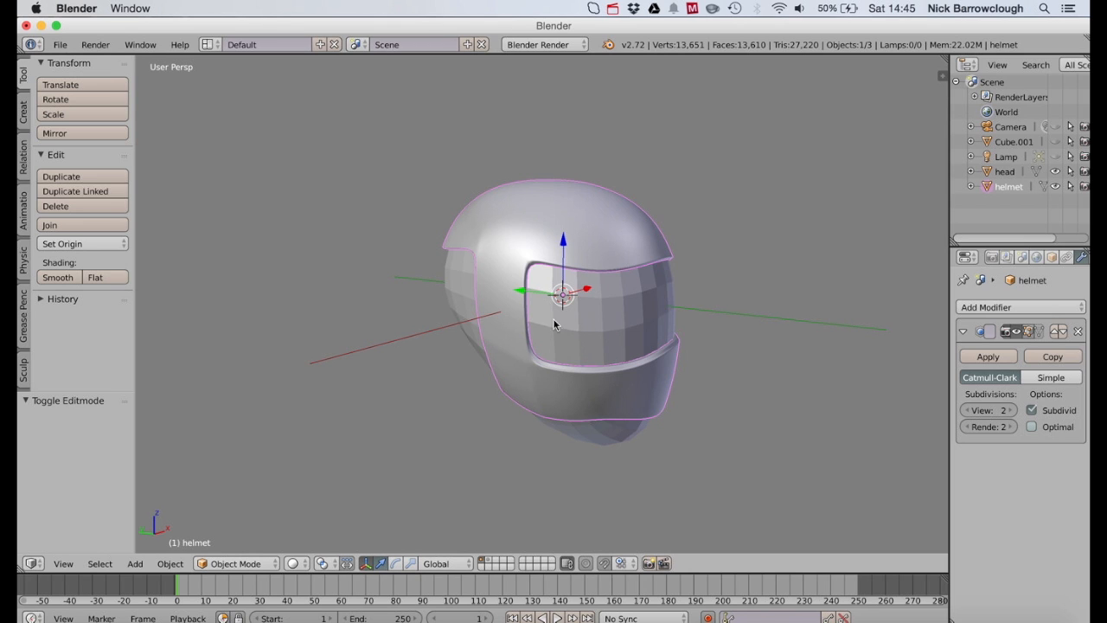
pyautogui.hscroll(-5, 507, 309)
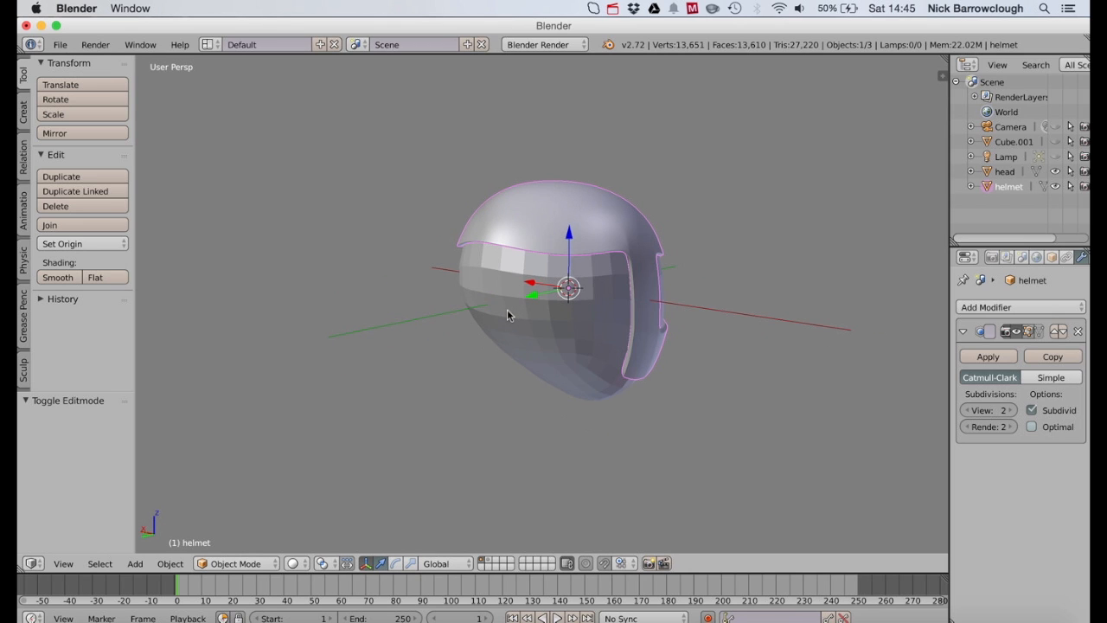
pyautogui.hscroll(6, 547, 197)
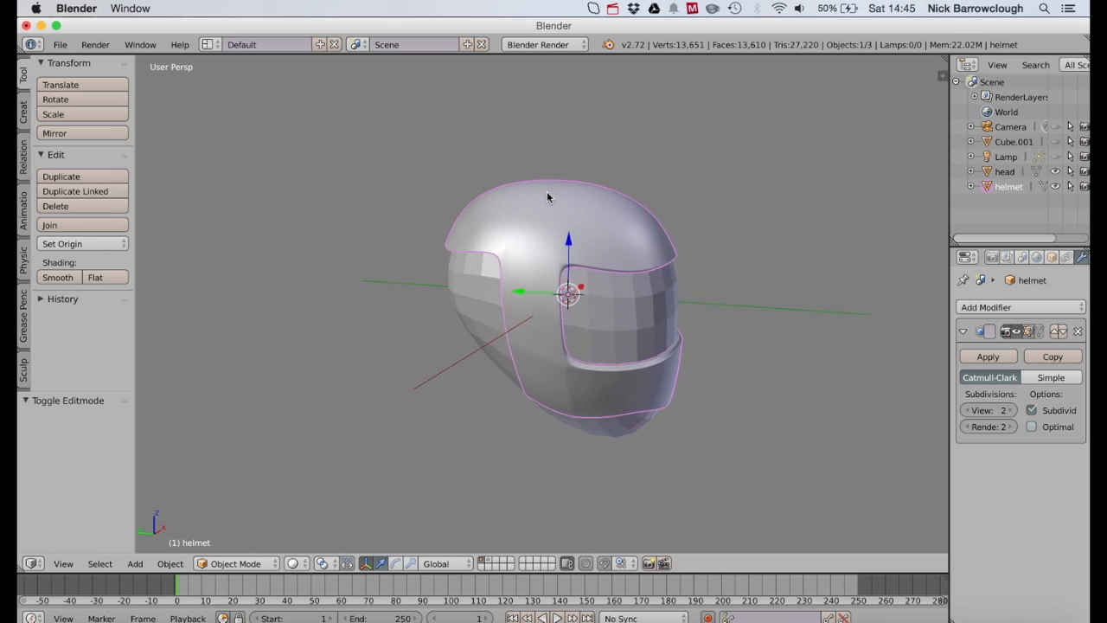
pyautogui.hscroll(1, 546, 197)
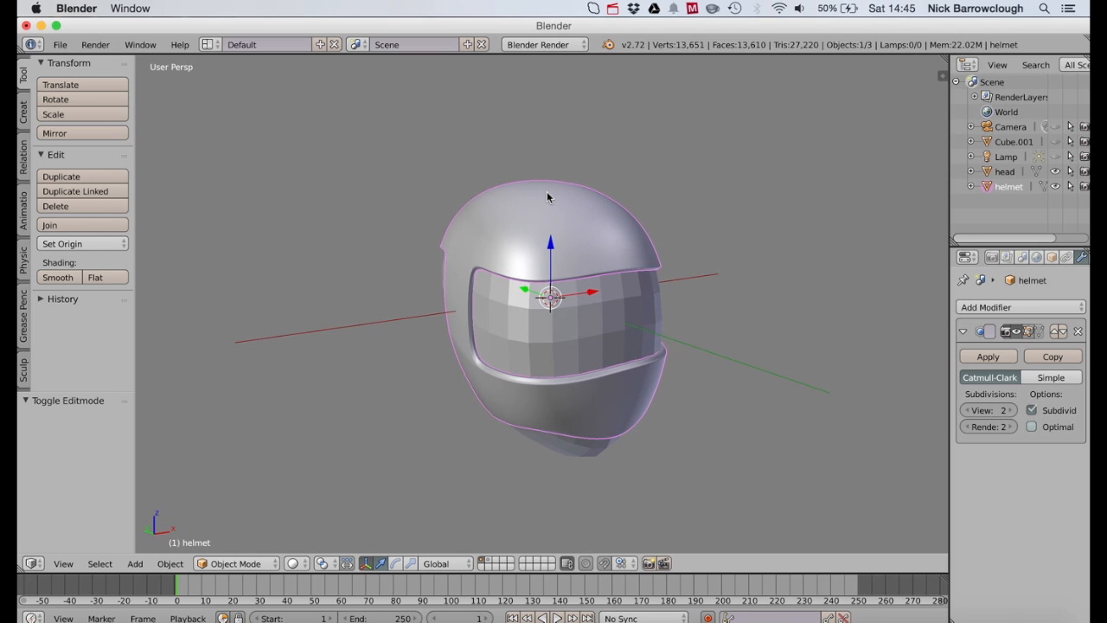